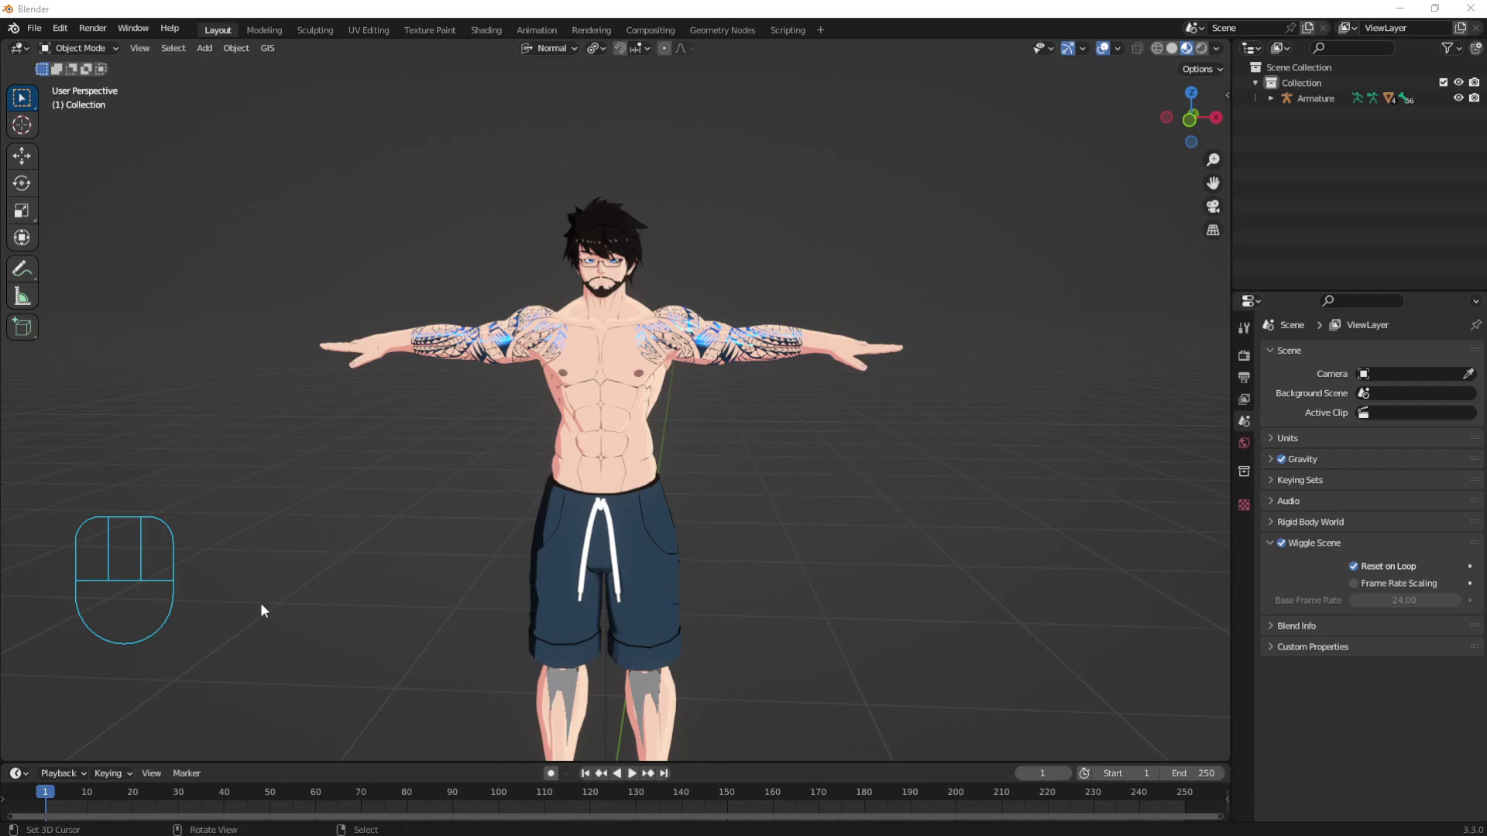
Add a mesh plane and clear its location so it sits at the world origin.
{"action": "middle_click_drag", "start_coordinate": [433, 473], "coordinate": [482, 424]}
{"action": "key", "text": "shift+a"}
{"action": "mouse_move", "coordinate": [481, 425]}
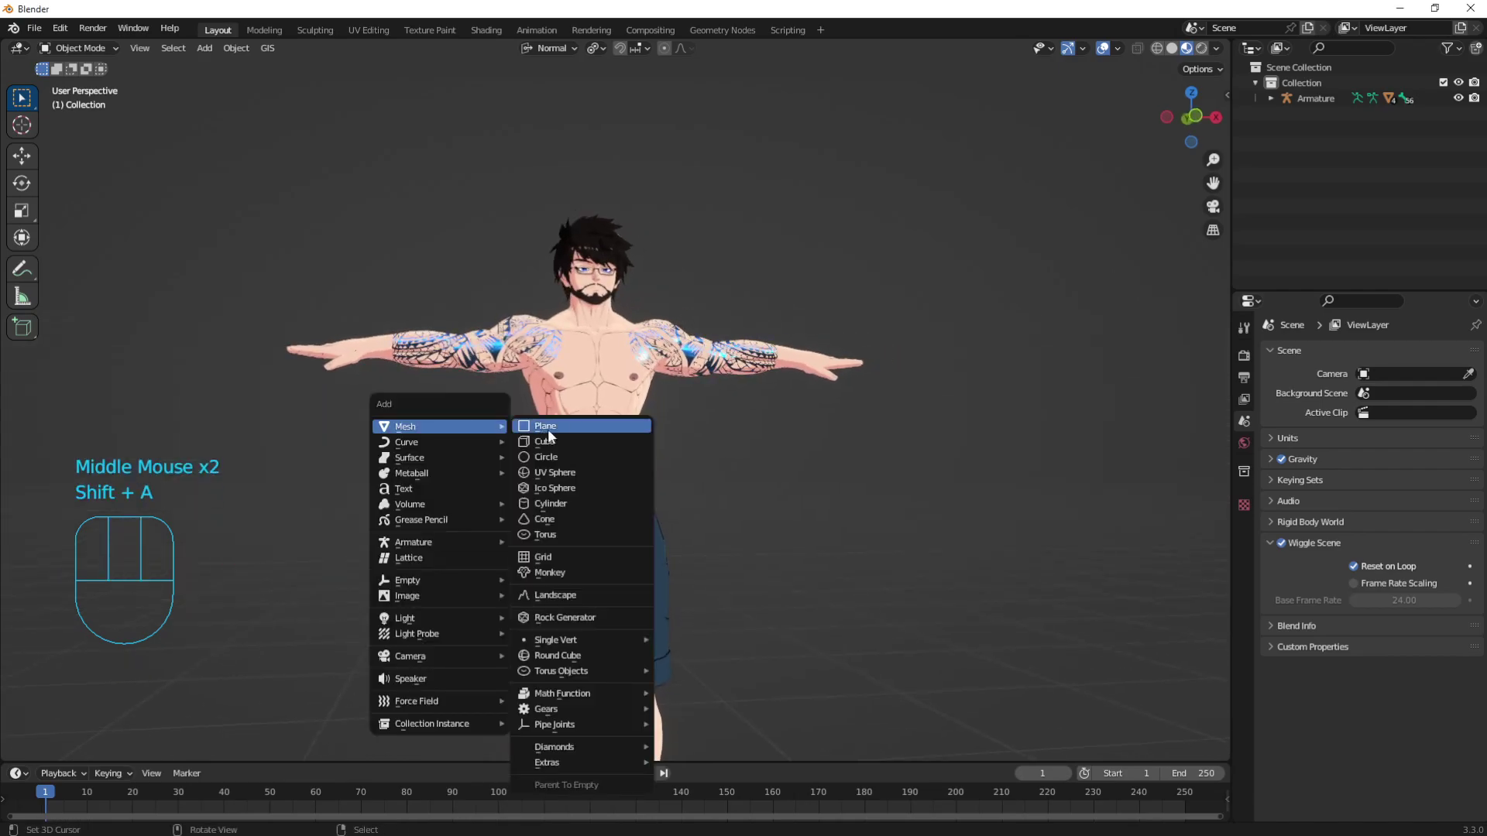
{"action": "left_click", "coordinate": [546, 427]}
{"action": "scroll", "coordinate": [565, 481], "scroll_direction": "down", "scroll_amount": 1}
{"action": "scroll", "coordinate": [570, 495], "scroll_direction": "down", "scroll_amount": 1, "text": "shift"}
{"action": "scroll", "coordinate": [607, 560], "scroll_direction": "down", "scroll_amount": 1}
{"action": "key", "text": "alt+g"}
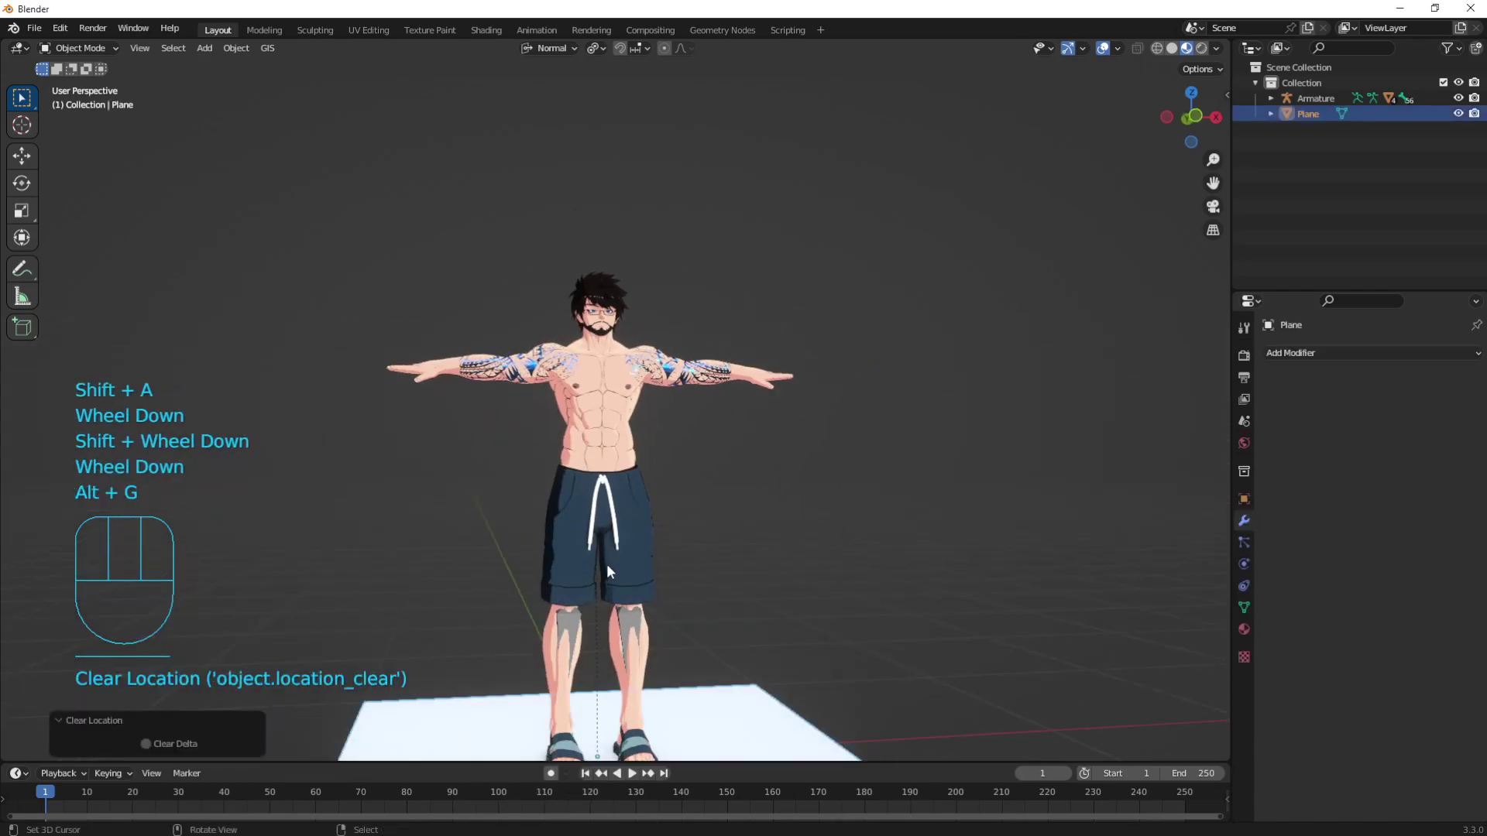
Raise the plane along Z to chest height in two moves of about 1.29 m and 0.19 m.
{"action": "key", "text": "g"}
{"action": "key", "text": "z"}
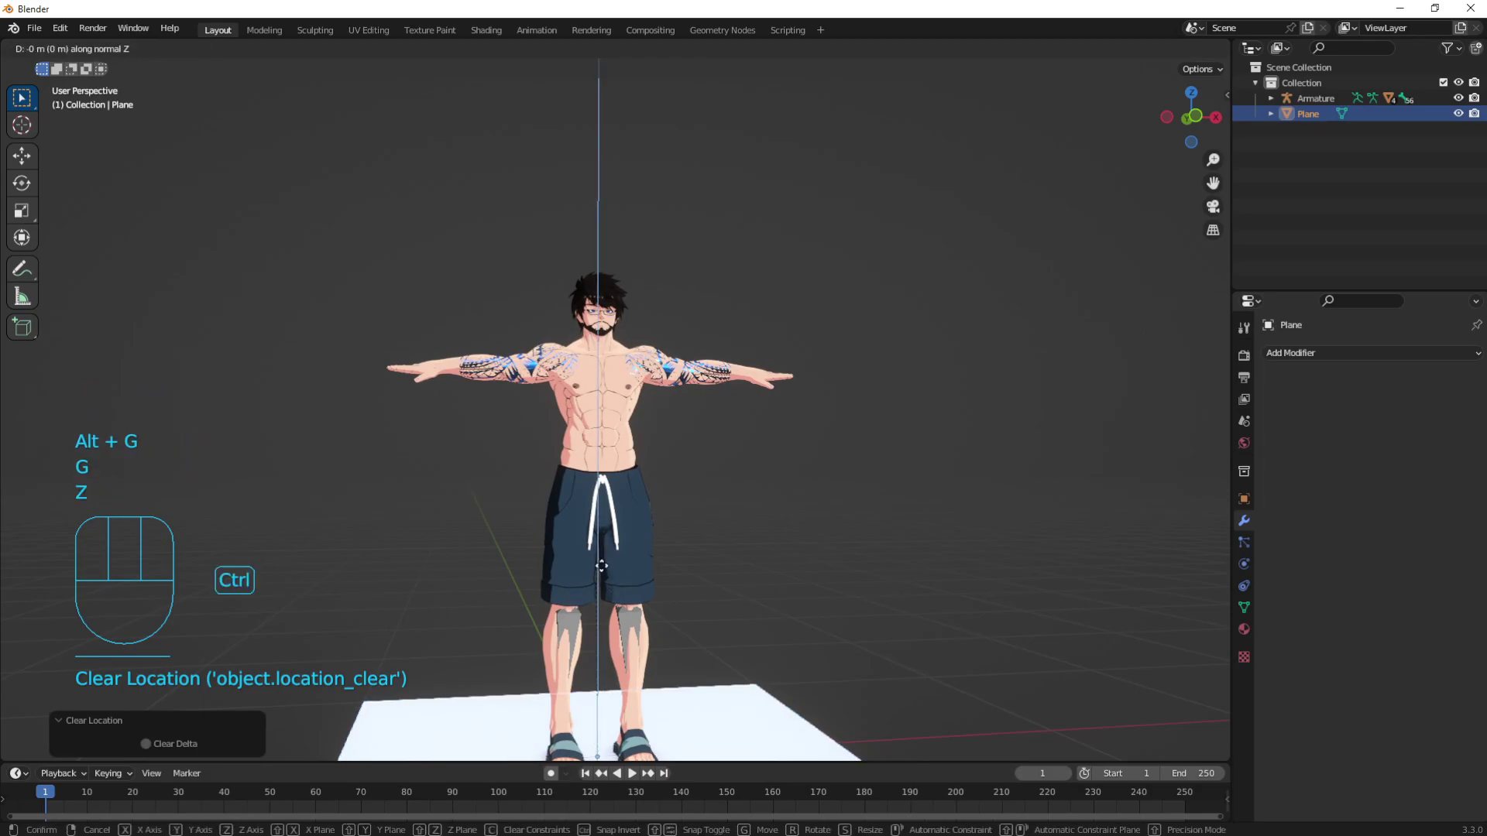
{"action": "left_click", "coordinate": [599, 238]}
{"action": "key", "text": "g"}
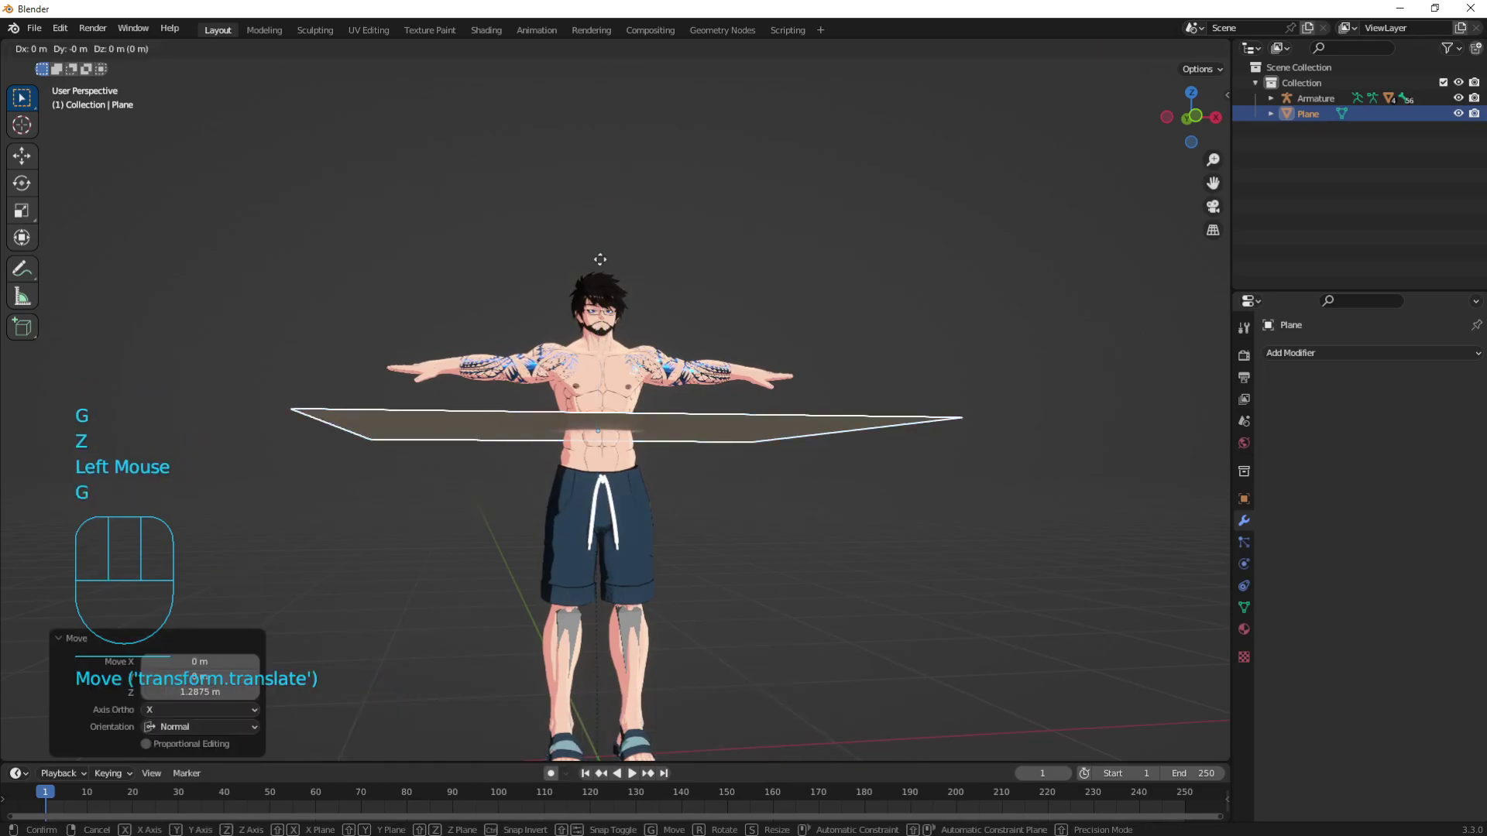
{"action": "key", "text": "z"}
{"action": "left_click", "coordinate": [607, 213]}
Rotate the plane 90° about the X axis so it stands upright, and switch to the right side view.
{"action": "middle_click_drag", "start_coordinate": [606, 213], "coordinate": [598, 294]}
{"action": "key", "text": "KP_1"}
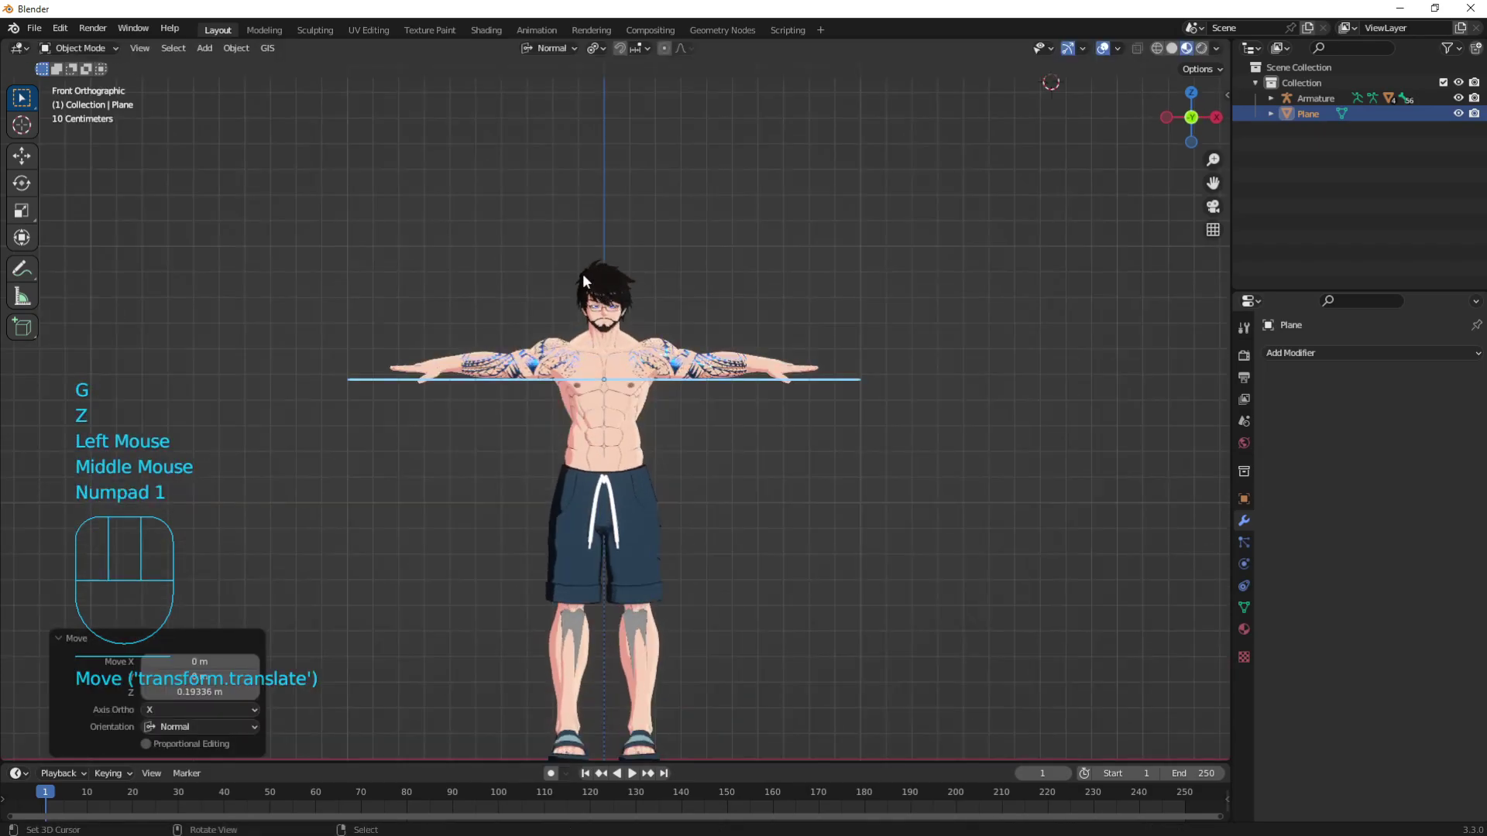
{"action": "middle_click_drag", "start_coordinate": [602, 351], "coordinate": [704, 364], "text": "shift"}
{"action": "type", "text": "rx"}
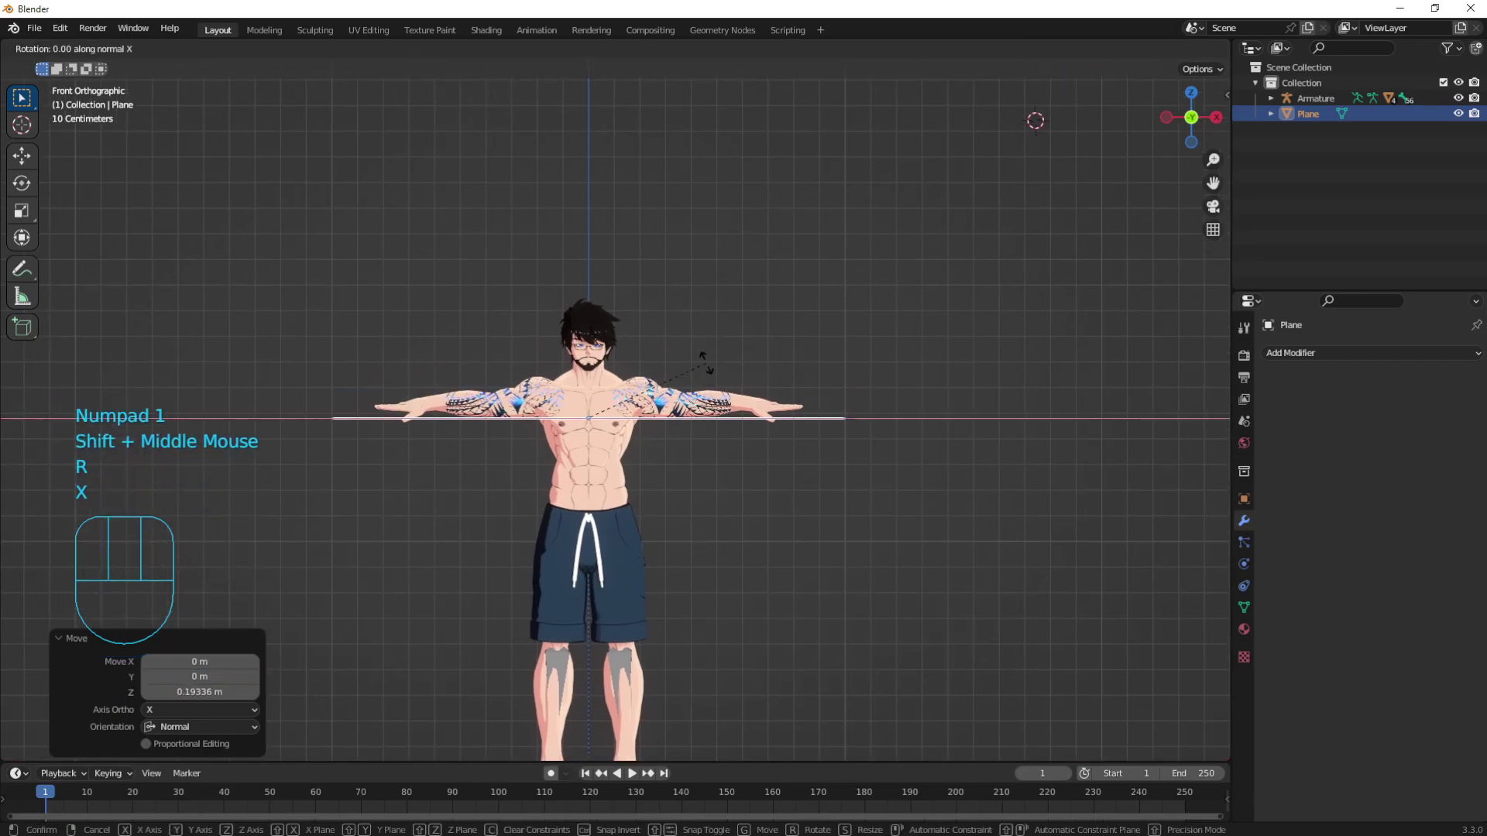
{"action": "type", "text": "90"}
{"action": "key", "text": "Return"}
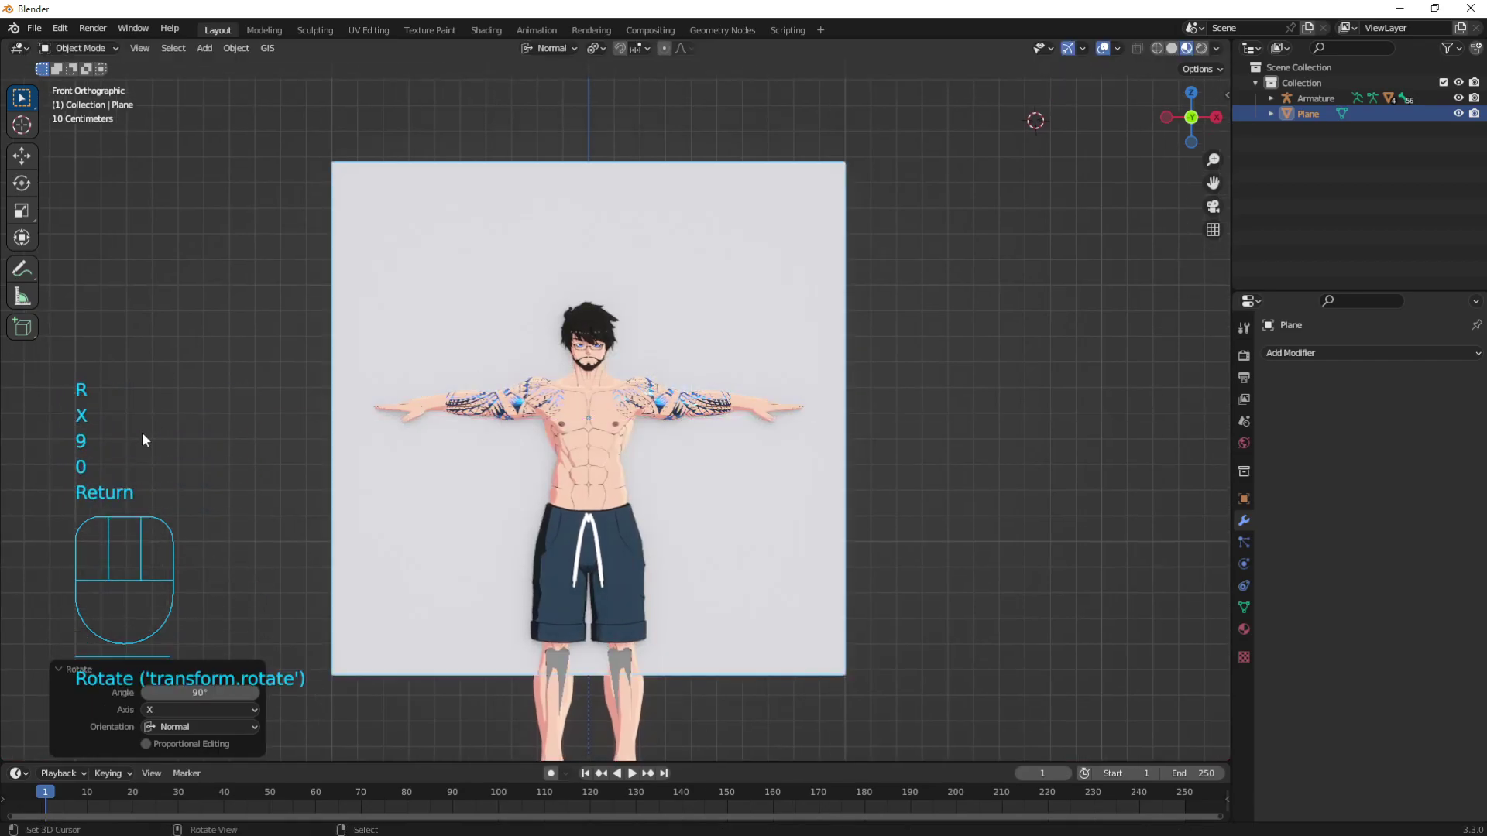
{"action": "left_click", "coordinate": [54, 671]}
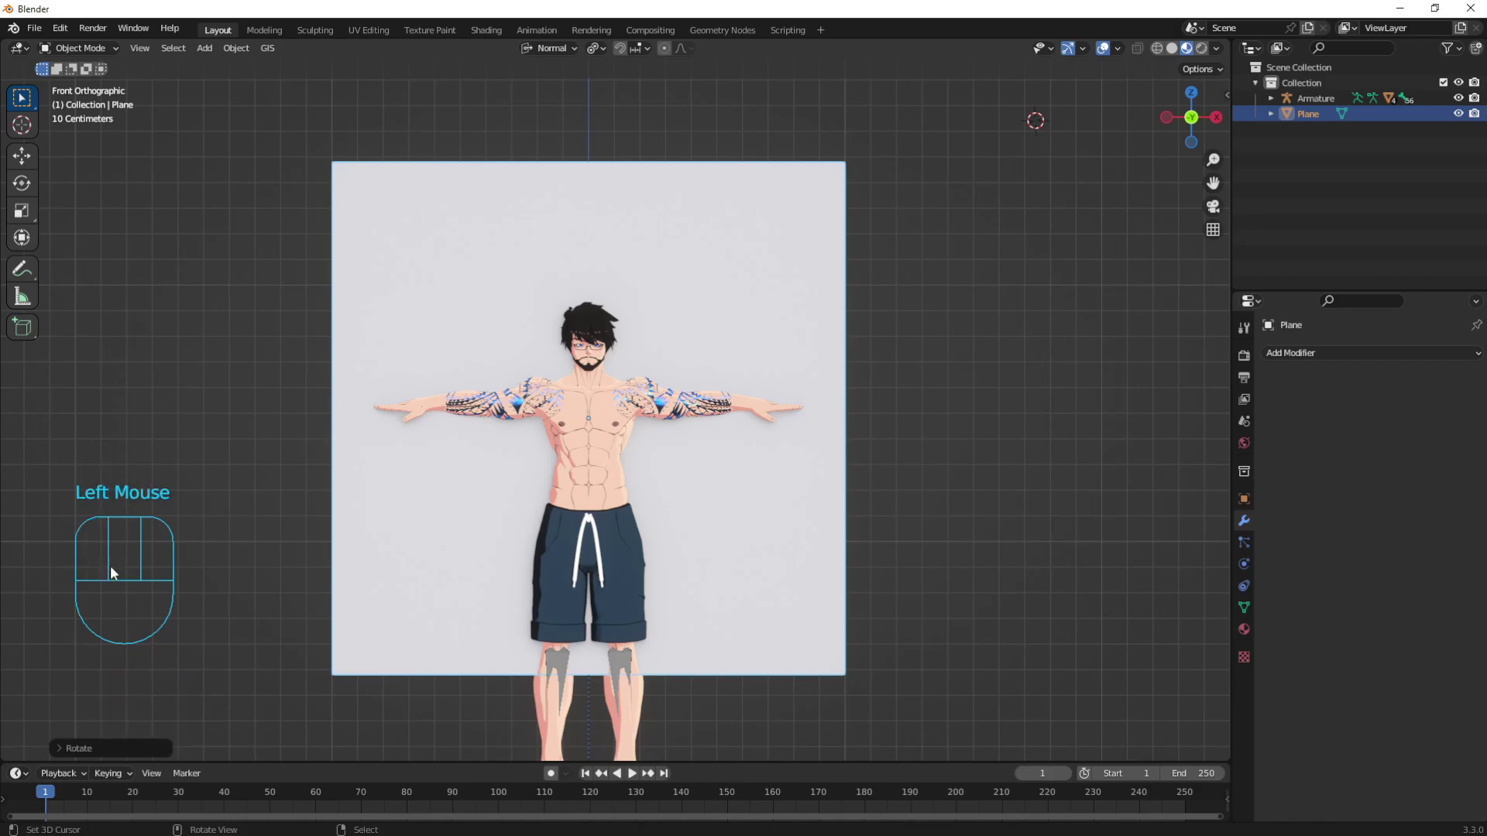
{"action": "key", "text": "shift"}
{"action": "key", "text": "KP_3"}
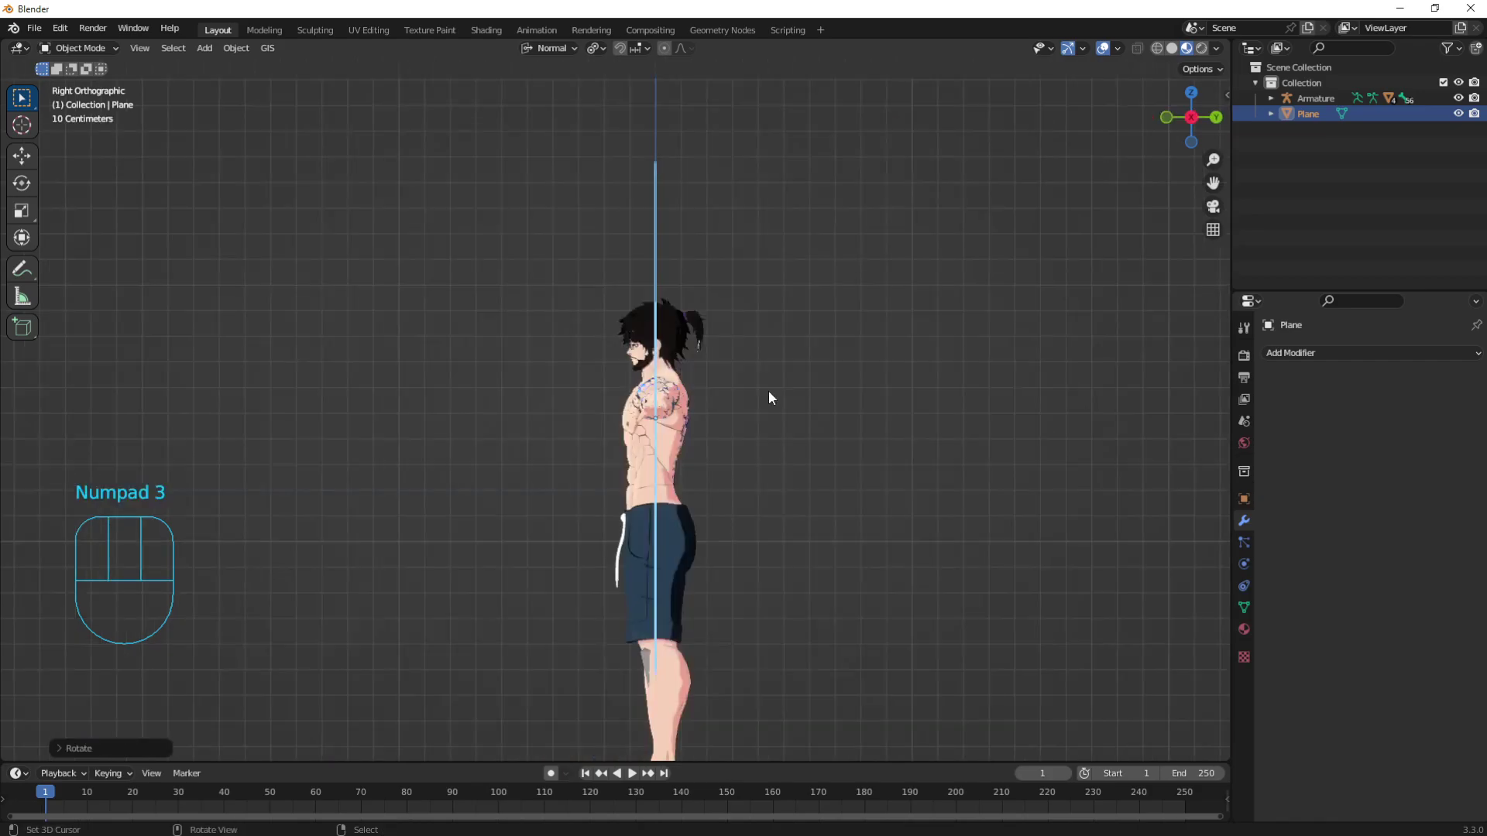
{"action": "key", "text": "g"}
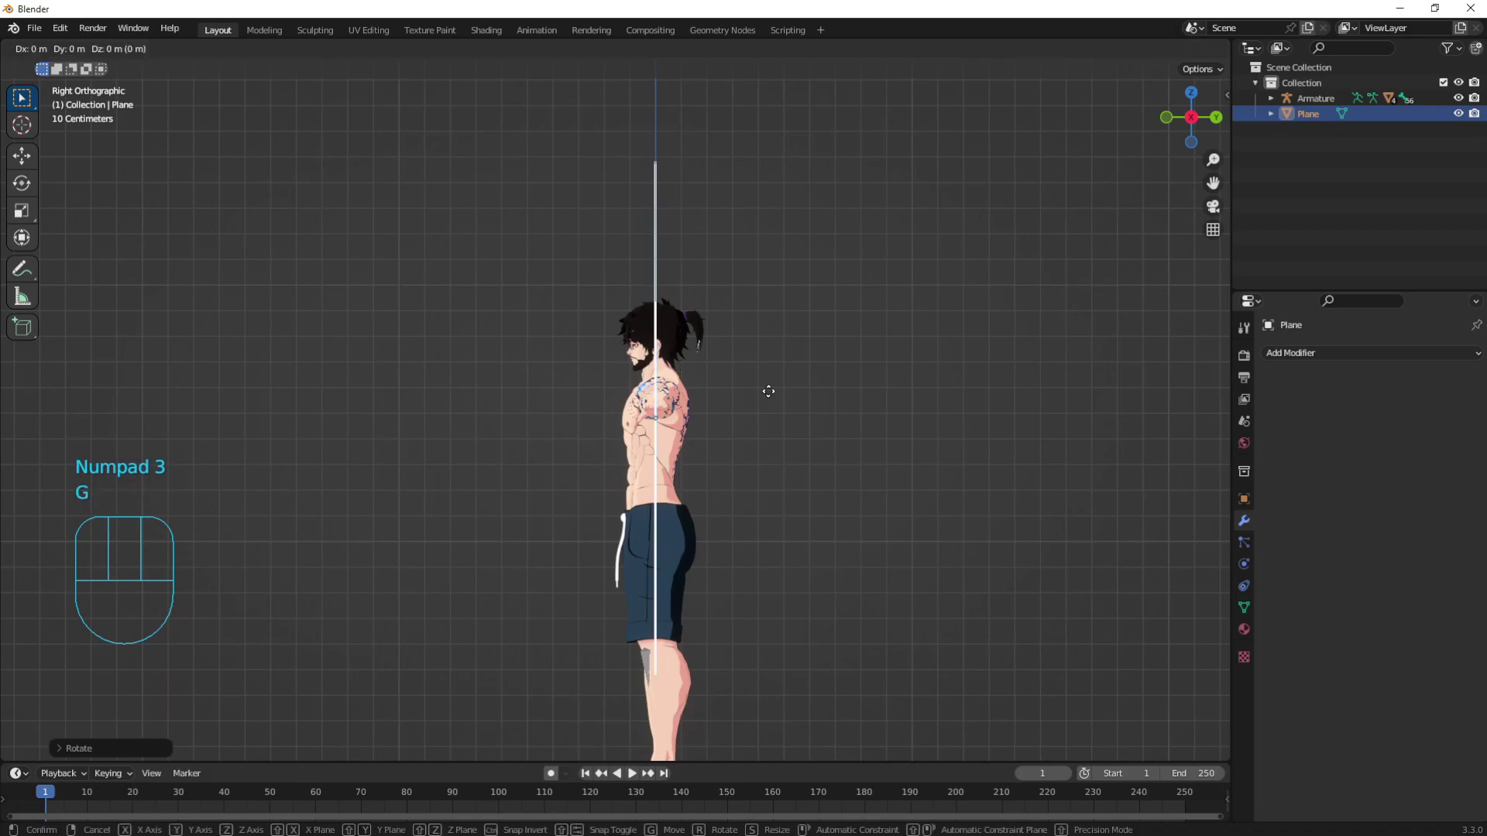
{"action": "key", "text": "y"}
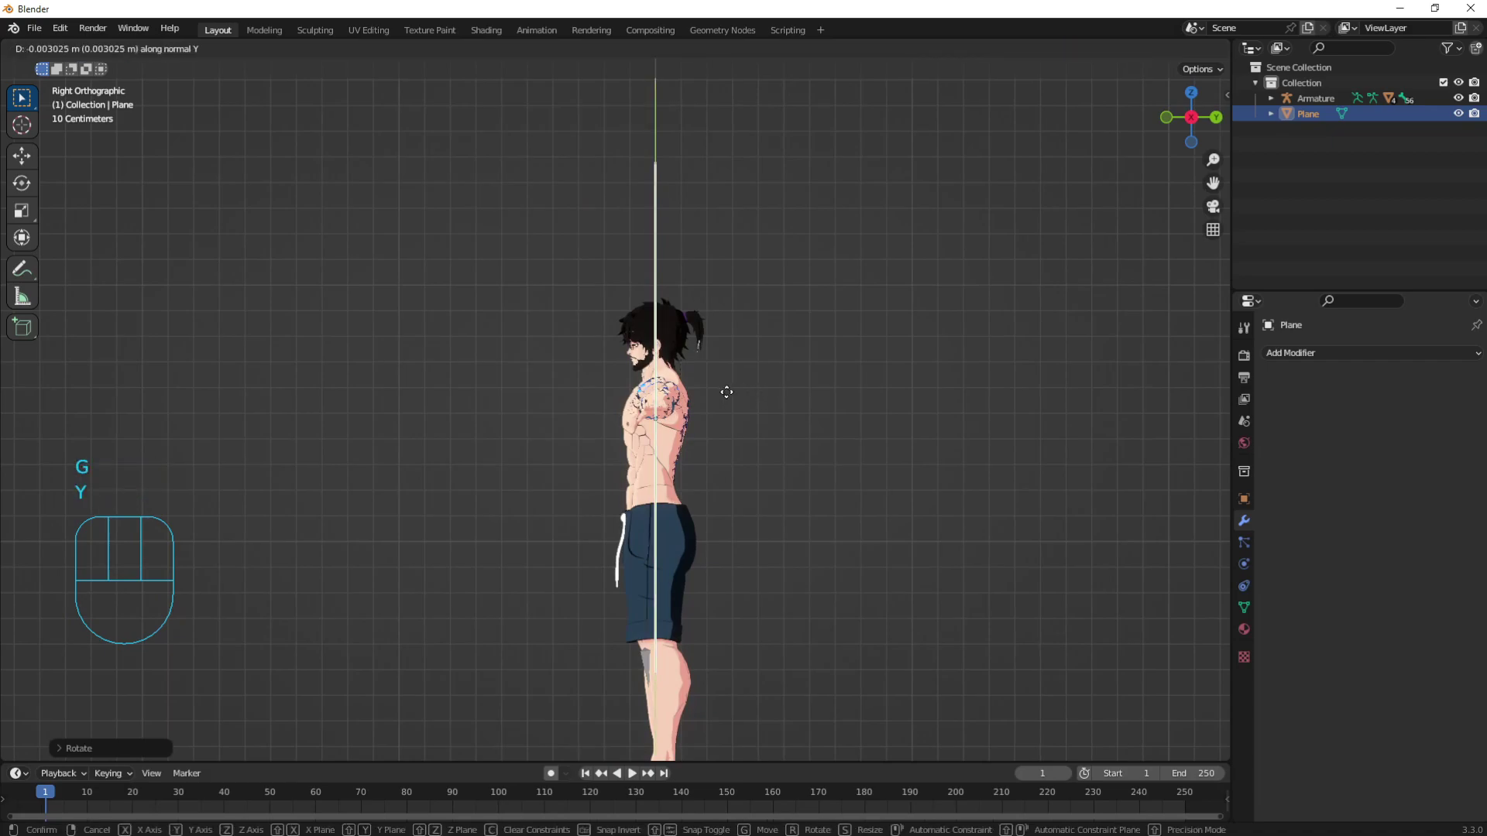
{"action": "right_click", "coordinate": [783, 384]}
{"action": "key", "text": "g"}
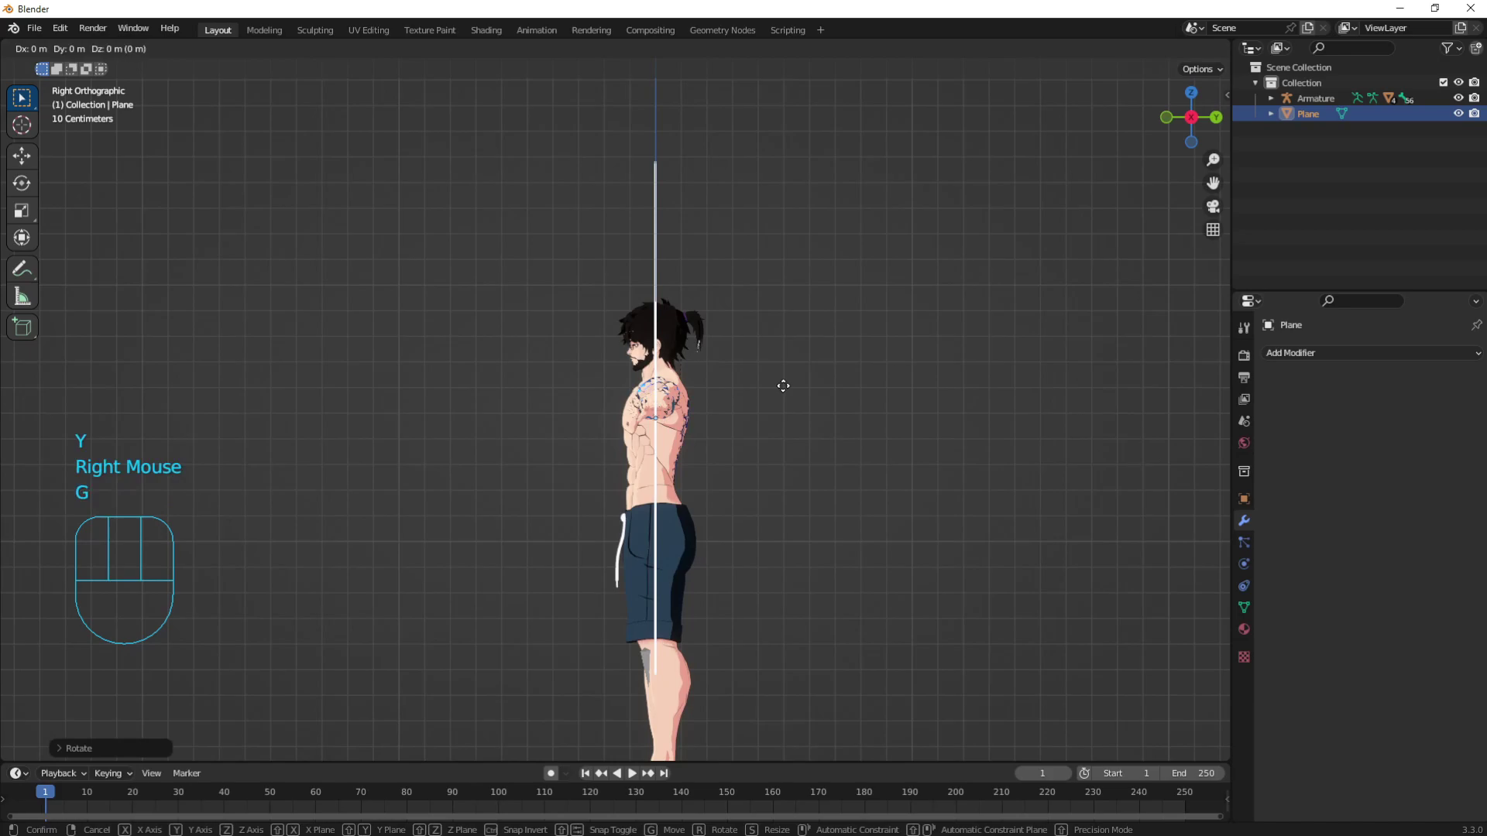
{"action": "right_click", "coordinate": [783, 384]}
Set the transform orientation to Global and move the plane about 0.18 m along negative Y, in front of the body.
{"action": "key", "text": "period"}
{"action": "key", "text": "comma"}
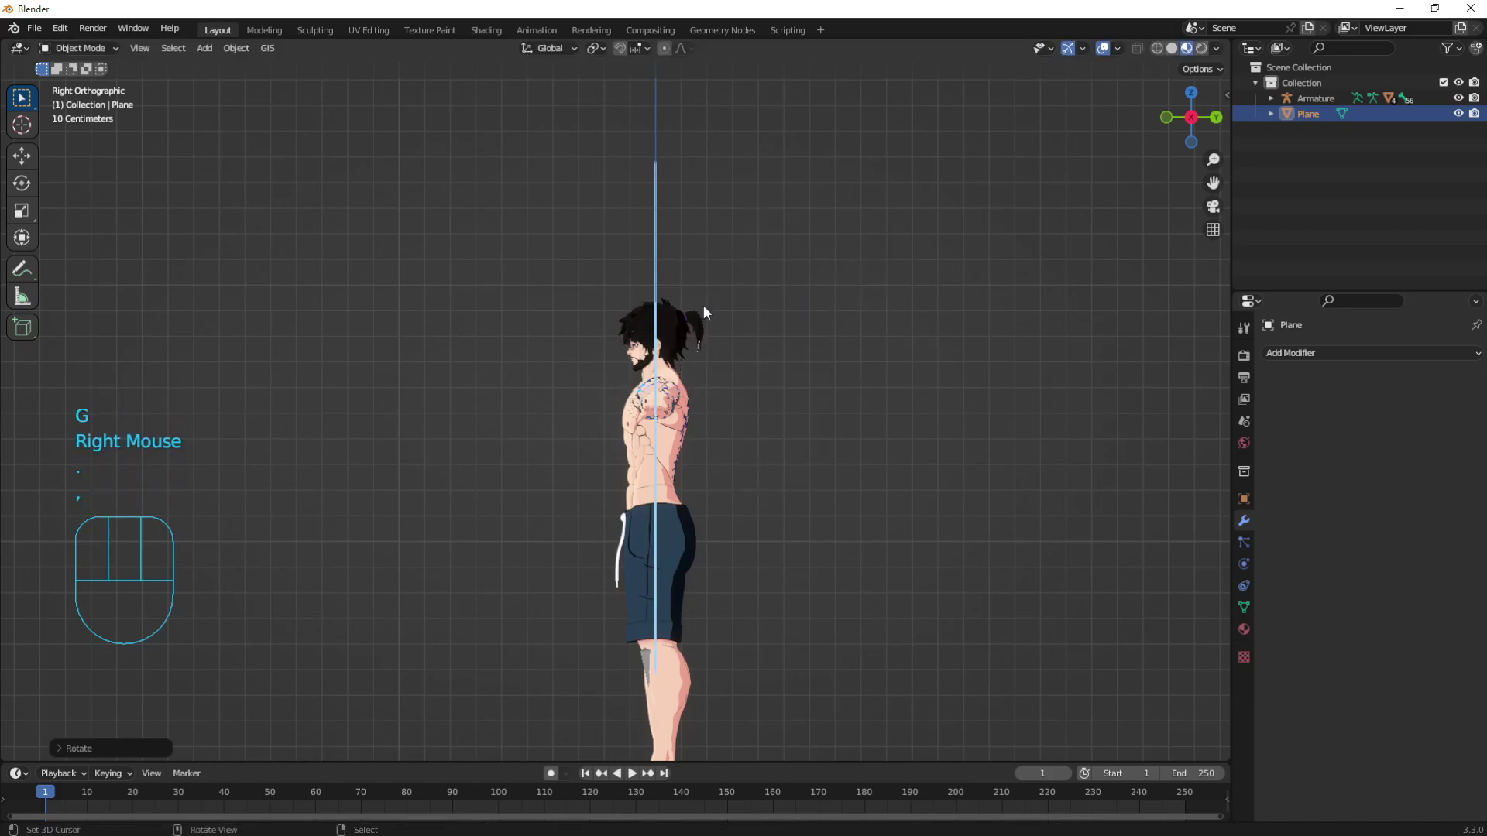
{"action": "key", "text": "g"}
{"action": "key", "text": "y"}
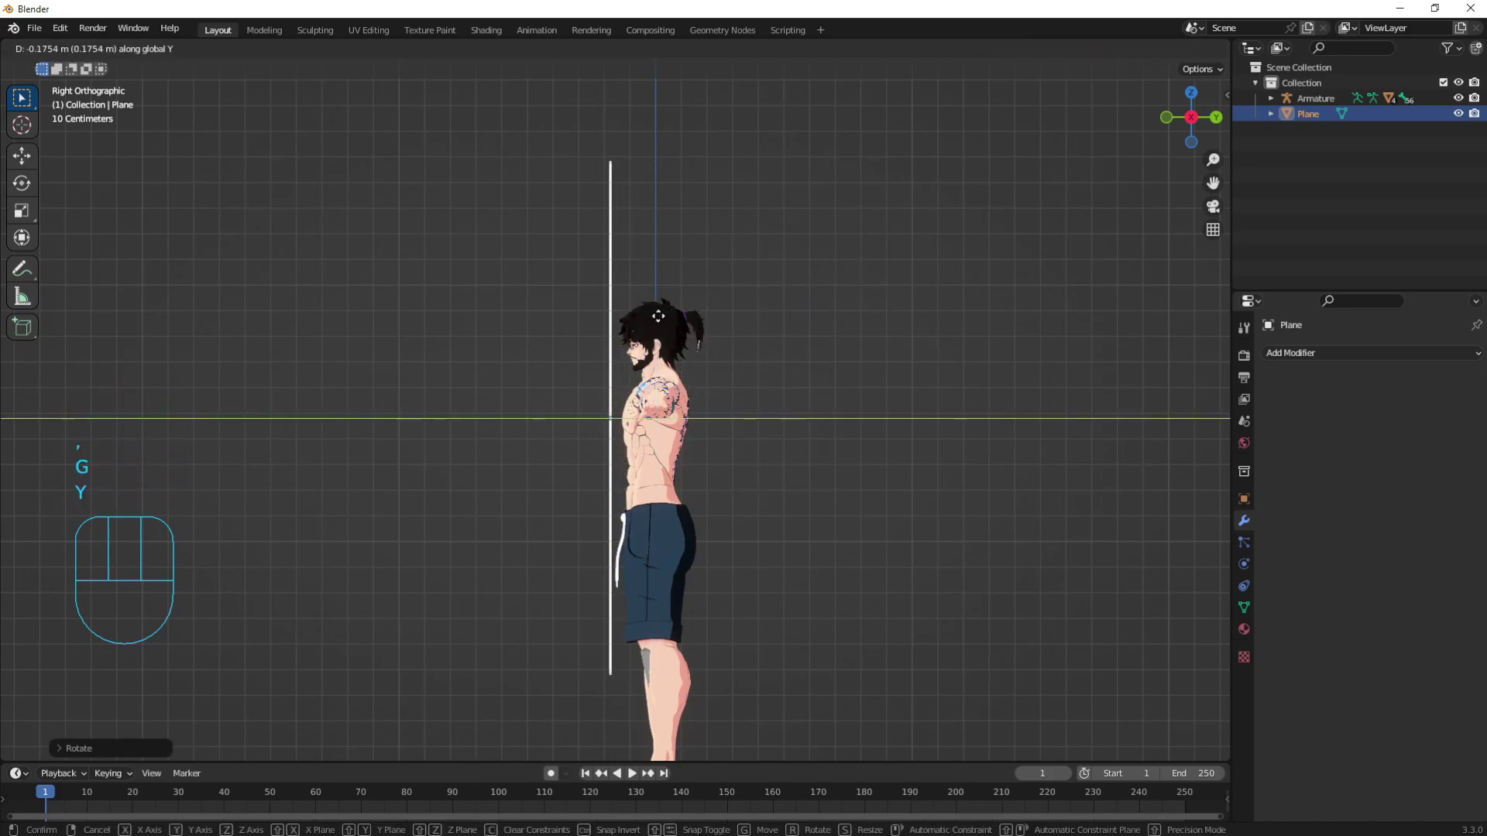
{"action": "left_click", "coordinate": [658, 316]}
Scale the plane down uniformly in front view until it covers only the character's chest.
{"action": "middle_click_drag", "start_coordinate": [657, 316], "coordinate": [652, 438]}
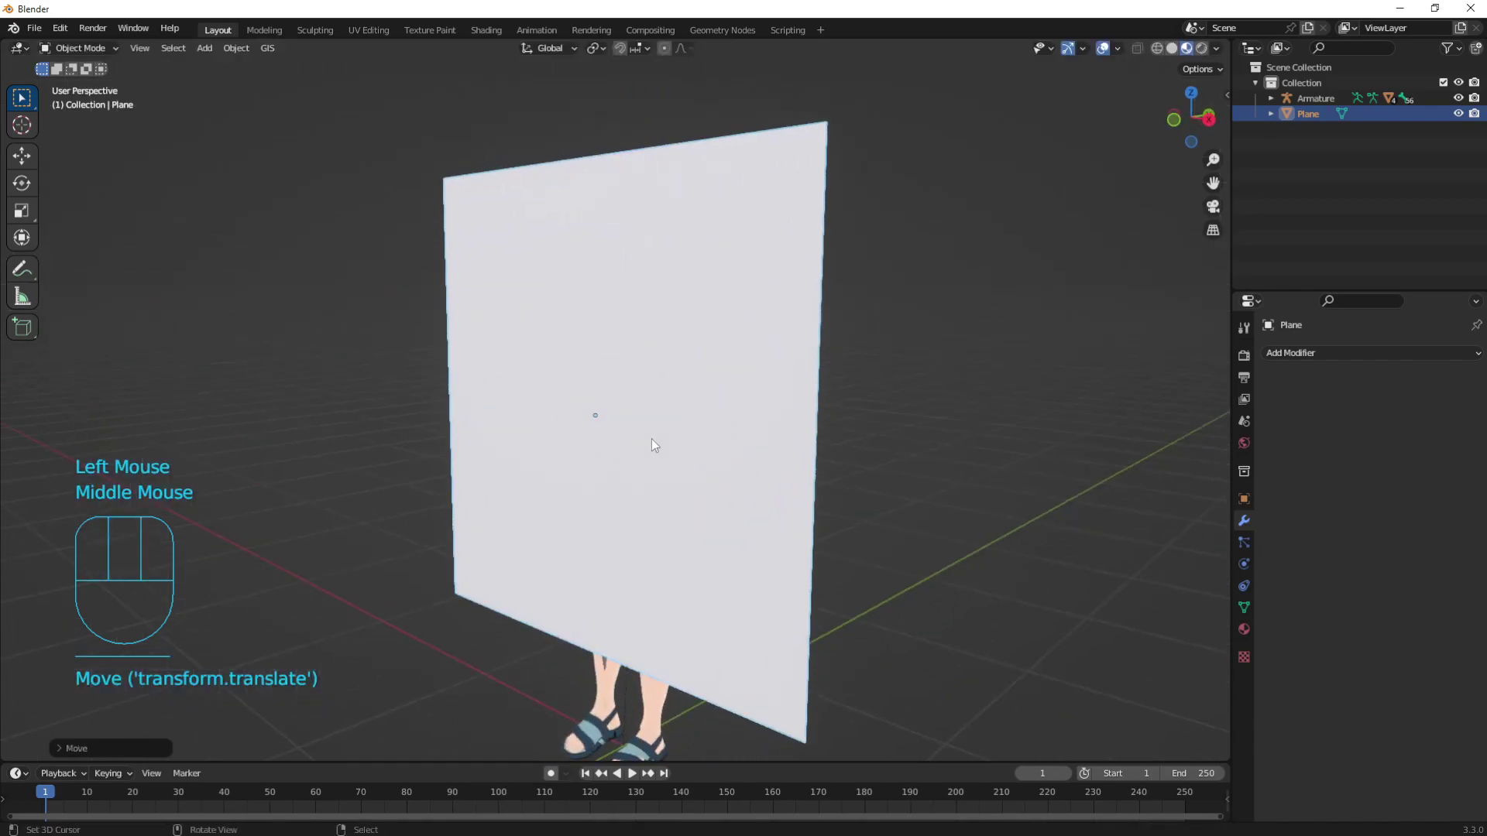
{"action": "key", "text": "KP_1"}
{"action": "key", "text": "s"}
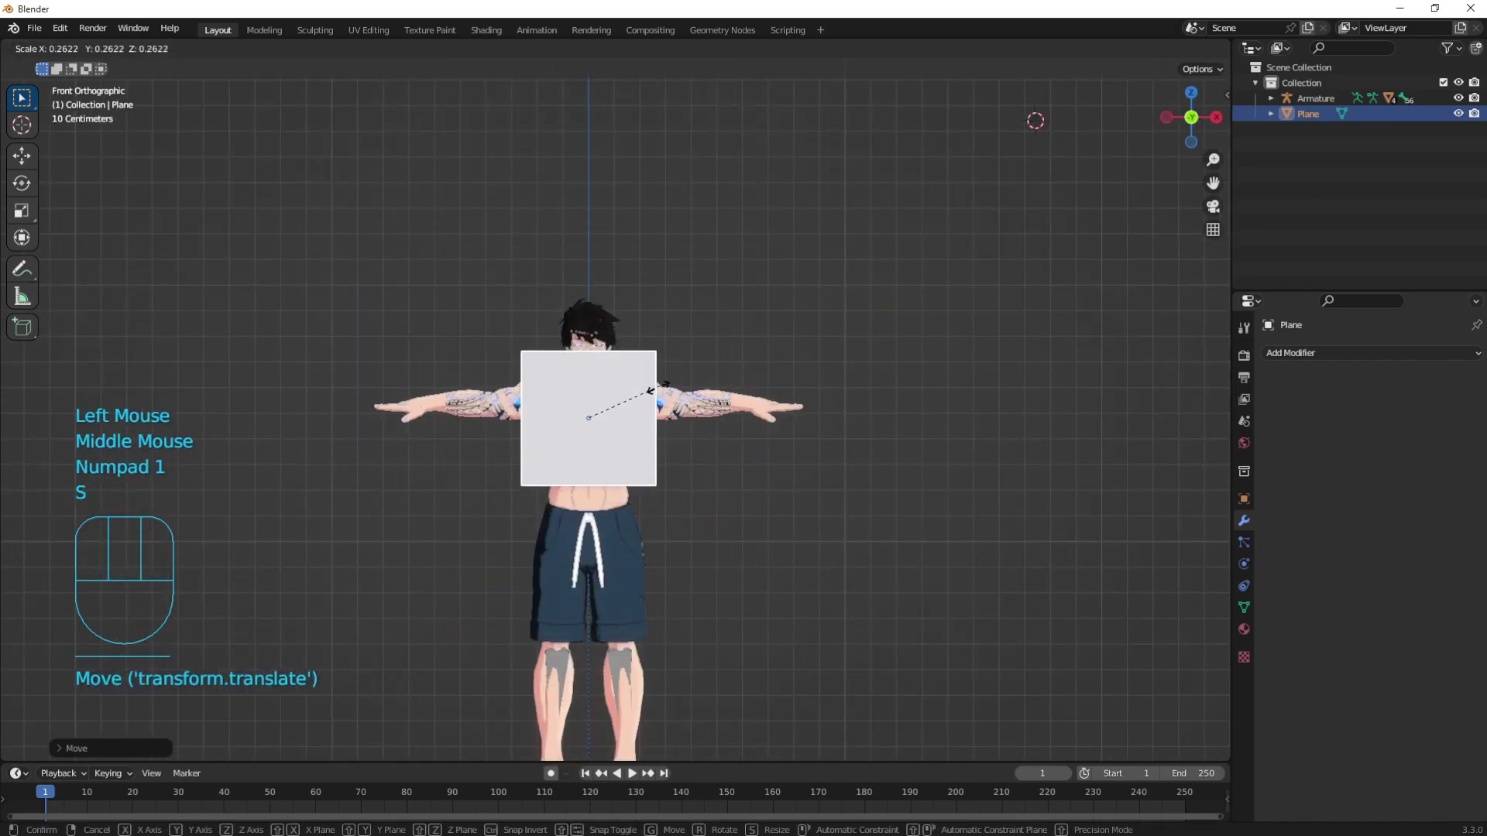
{"action": "left_click", "coordinate": [619, 480]}
{"action": "scroll", "coordinate": [619, 480], "scroll_direction": "up", "scroll_amount": 2}
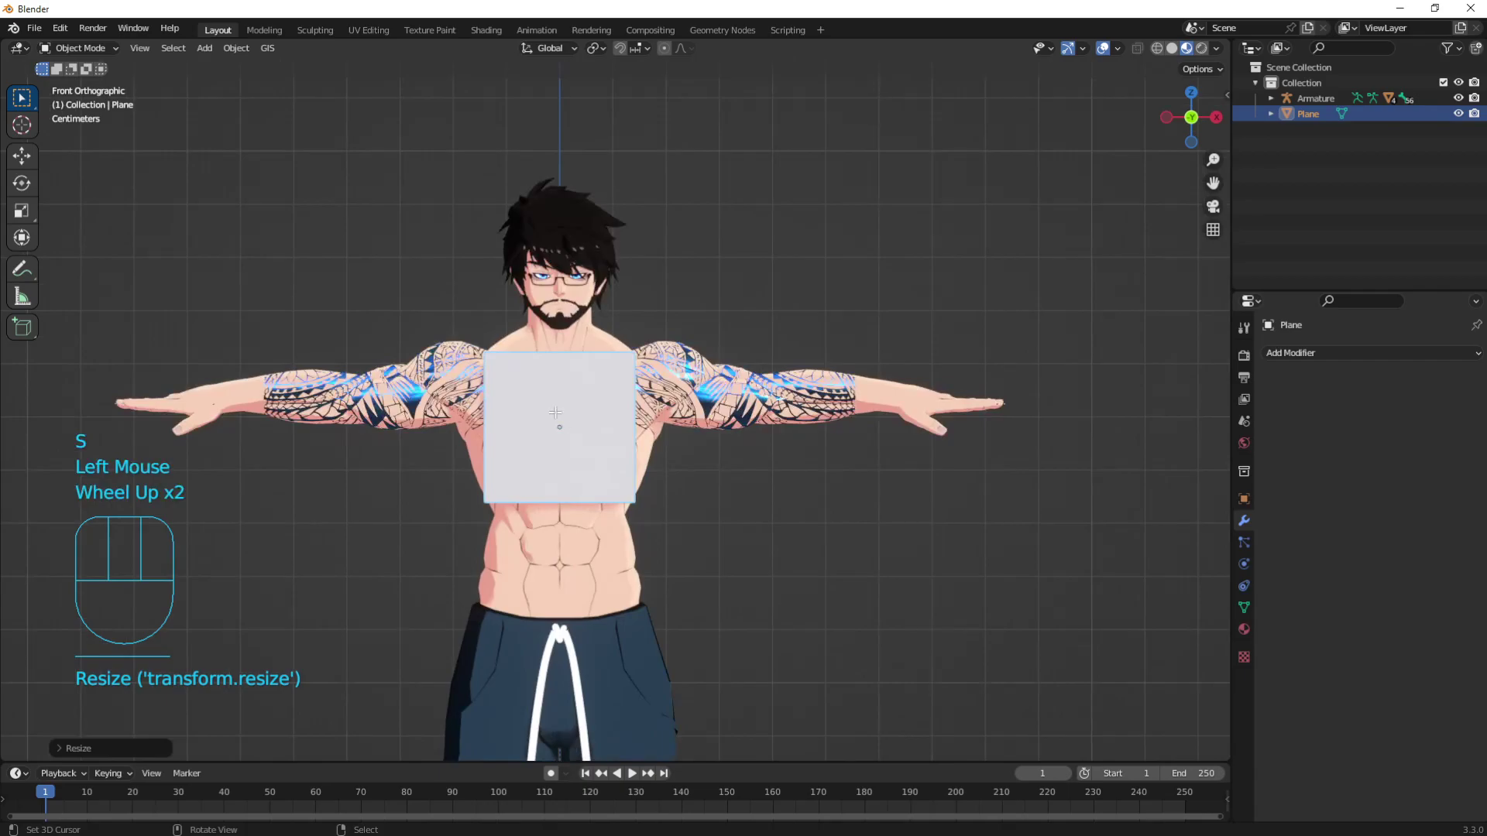
Cut the plane with one centred vertical loop cut and delete the face over the character's right side.
{"action": "key", "text": "Tab"}
{"action": "key", "text": "ctrl+r"}
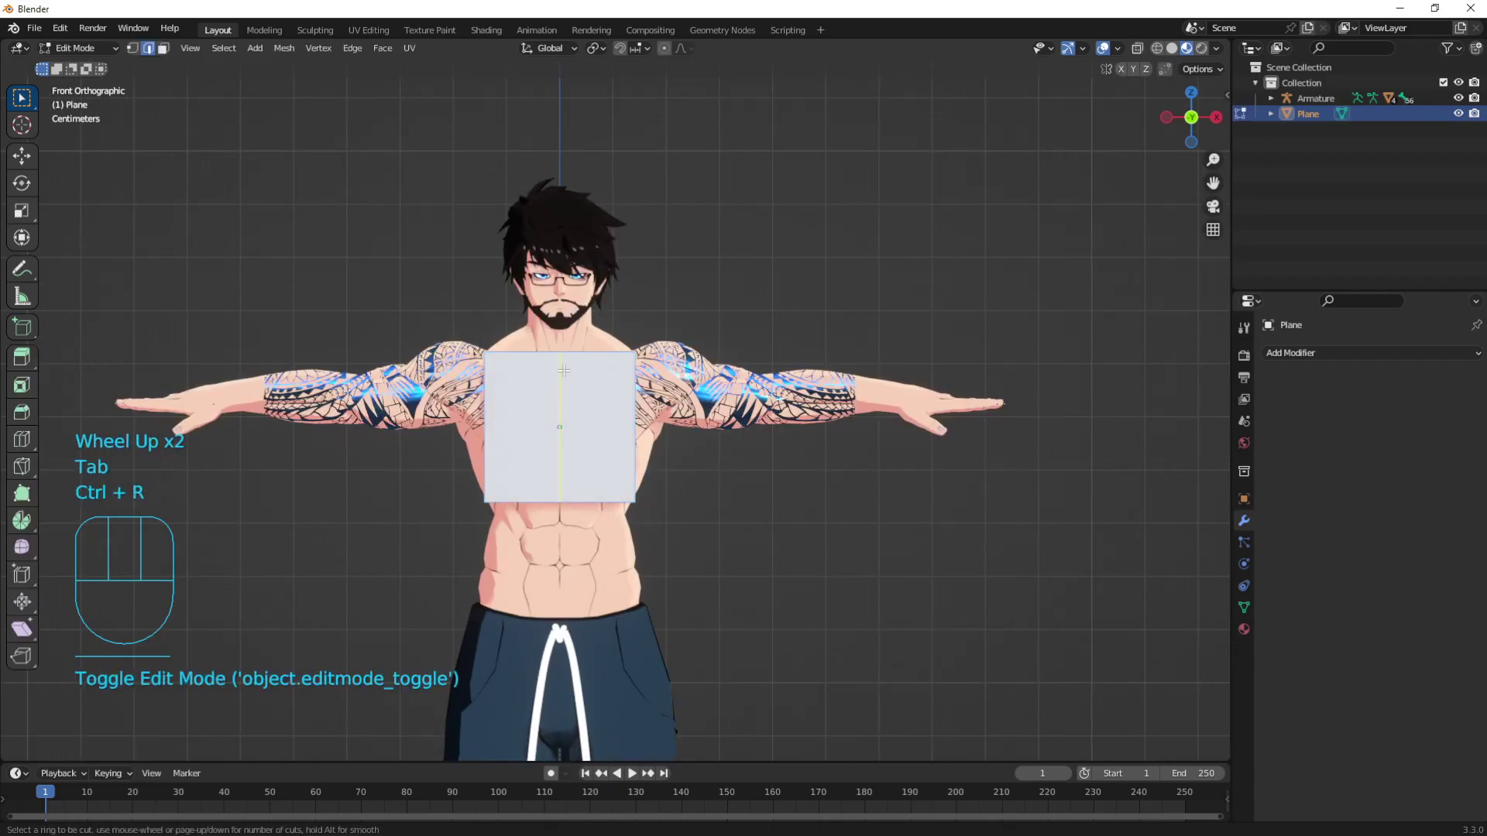
{"action": "left_click", "coordinate": [564, 371]}
{"action": "right_click", "coordinate": [569, 366]}
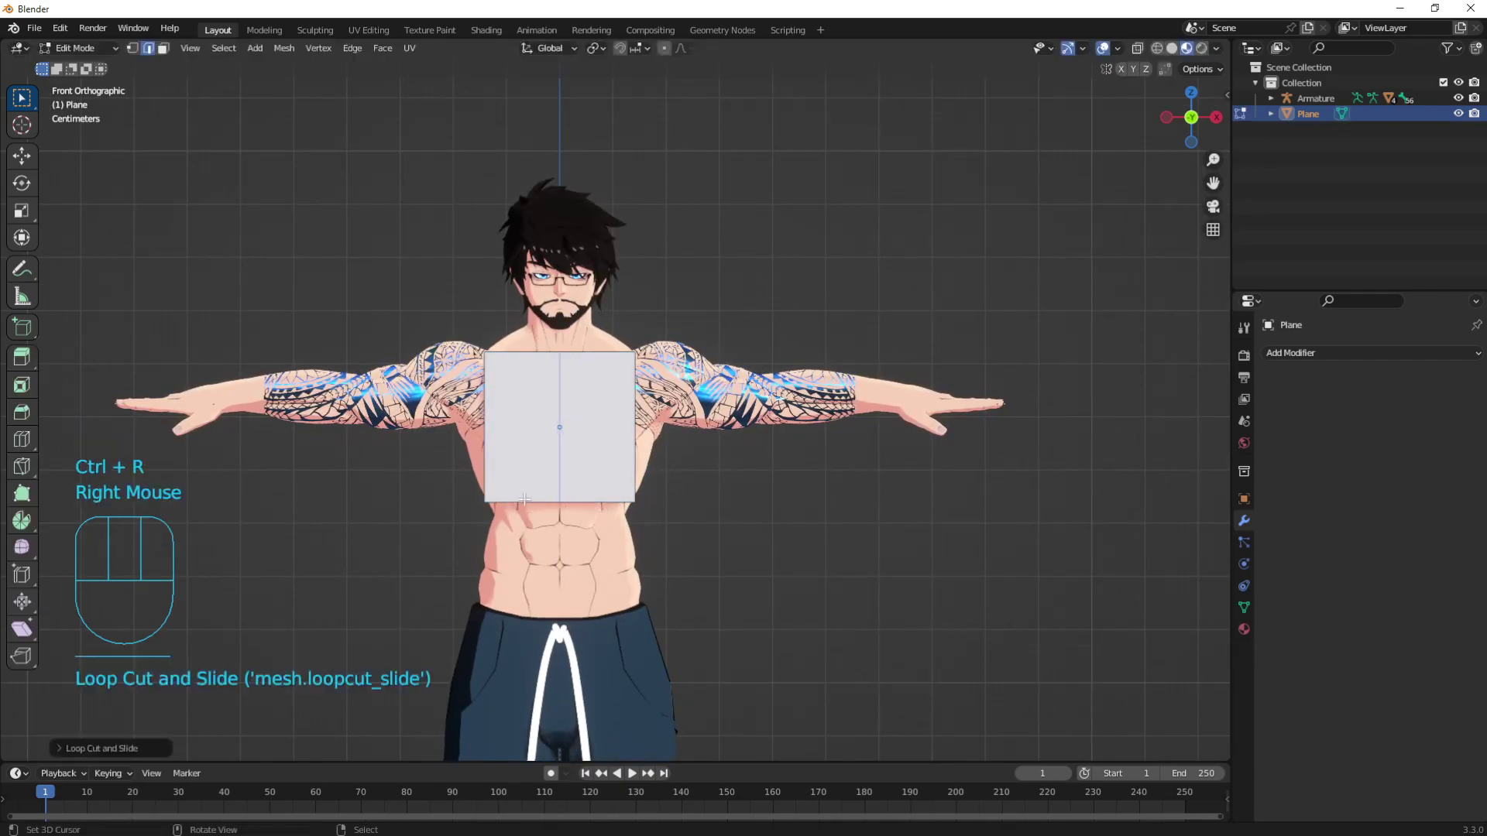
{"action": "key", "text": "3"}
{"action": "right_click", "coordinate": [528, 416]}
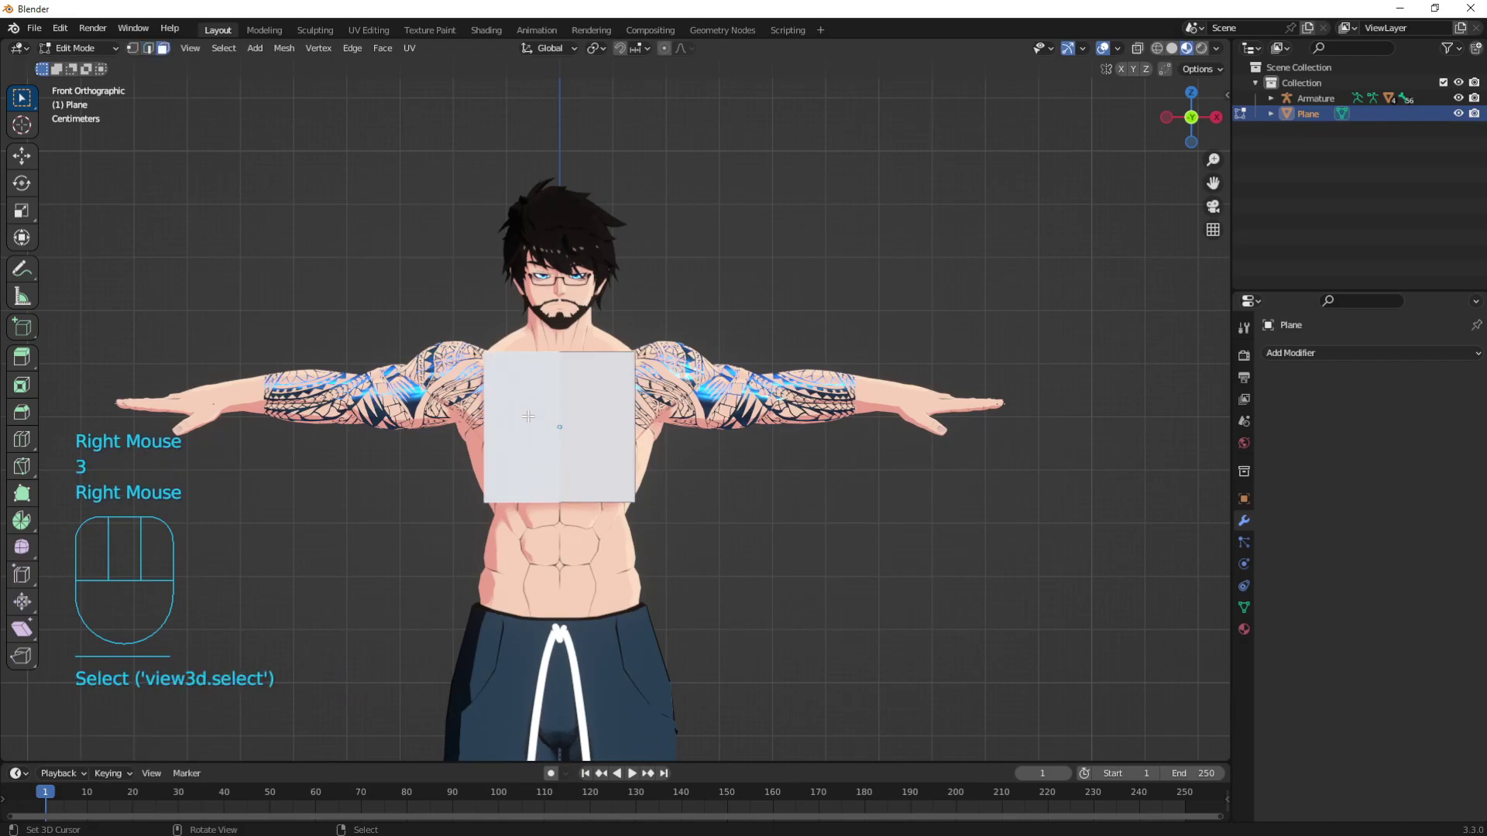
{"action": "key", "text": "Delete"}
{"action": "left_click", "coordinate": [527, 415]}
{"action": "key", "text": "2"}
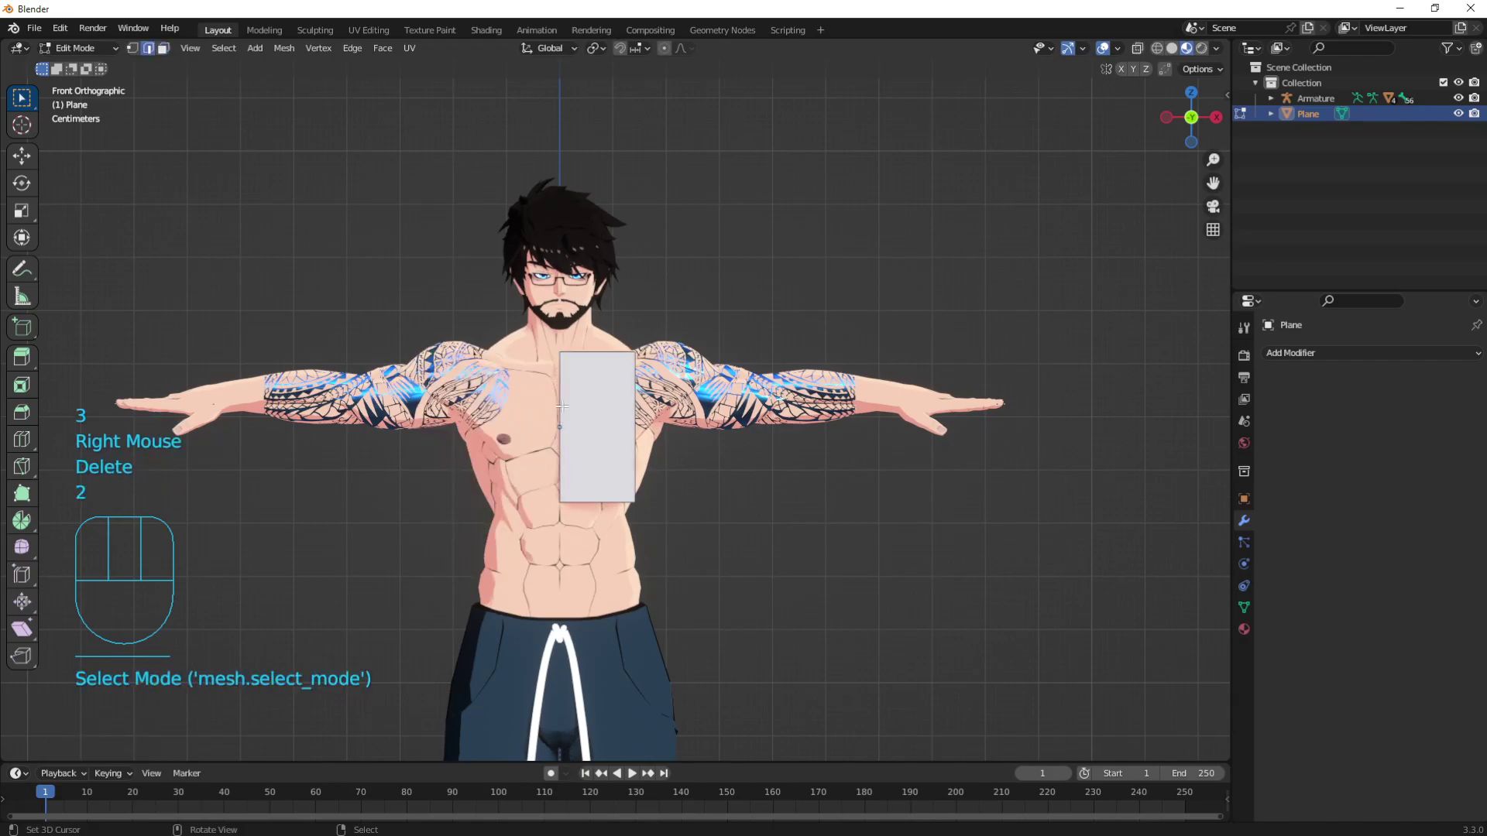
{"action": "right_click", "coordinate": [562, 407]}
{"action": "key", "text": "w"}
{"action": "left_click", "coordinate": [540, 452]}
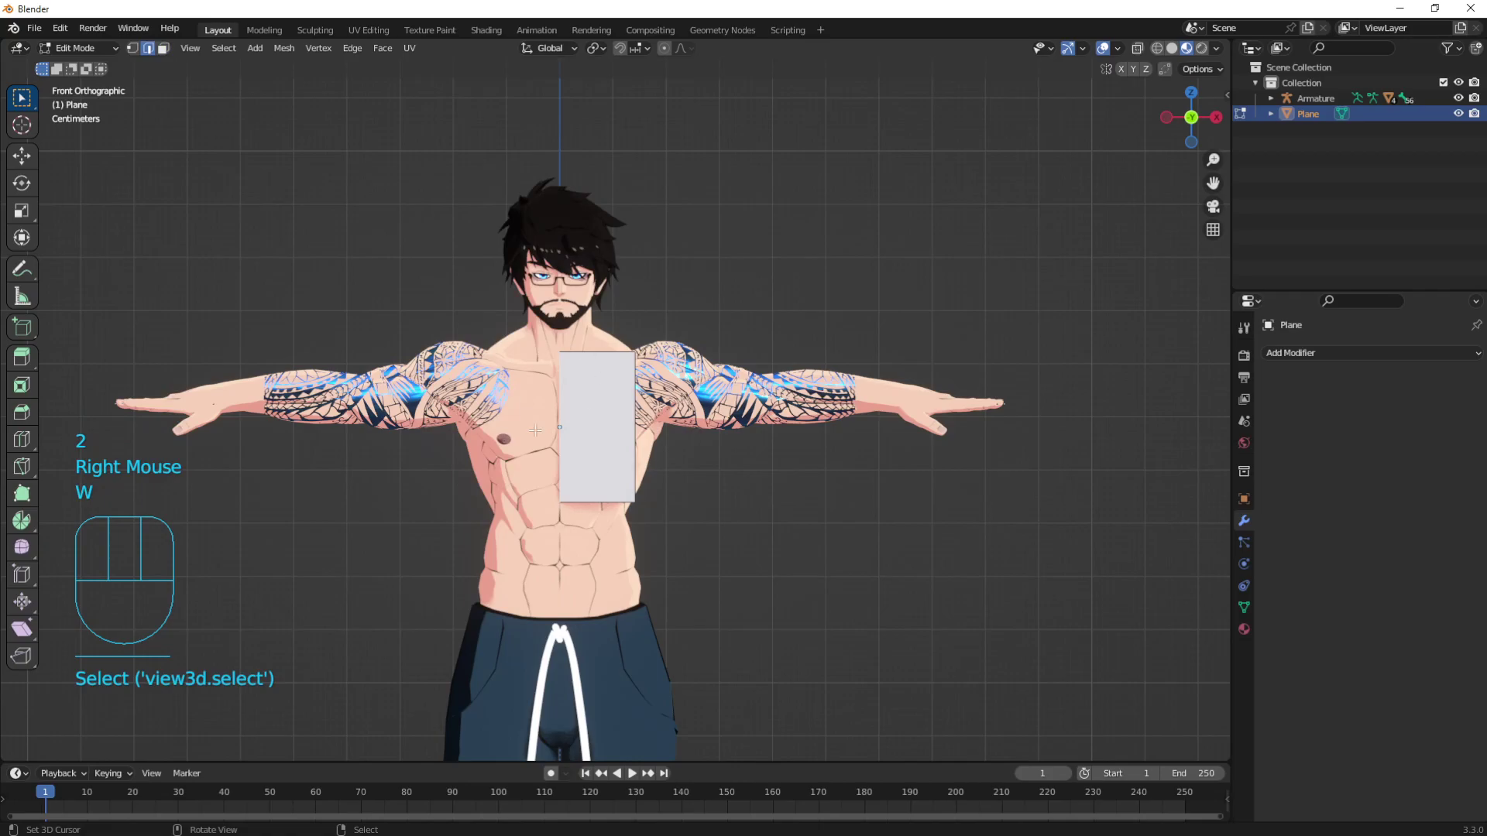
Move all of the remaining half plane's geometry slightly along X, away from the body's centre line.
{"action": "middle_click_drag", "start_coordinate": [529, 418], "coordinate": [542, 348], "text": "shift"}
{"action": "scroll", "coordinate": [578, 317], "scroll_direction": "up", "scroll_amount": 1}
{"action": "key", "text": "Tab"}
{"action": "key", "text": "Tab"}
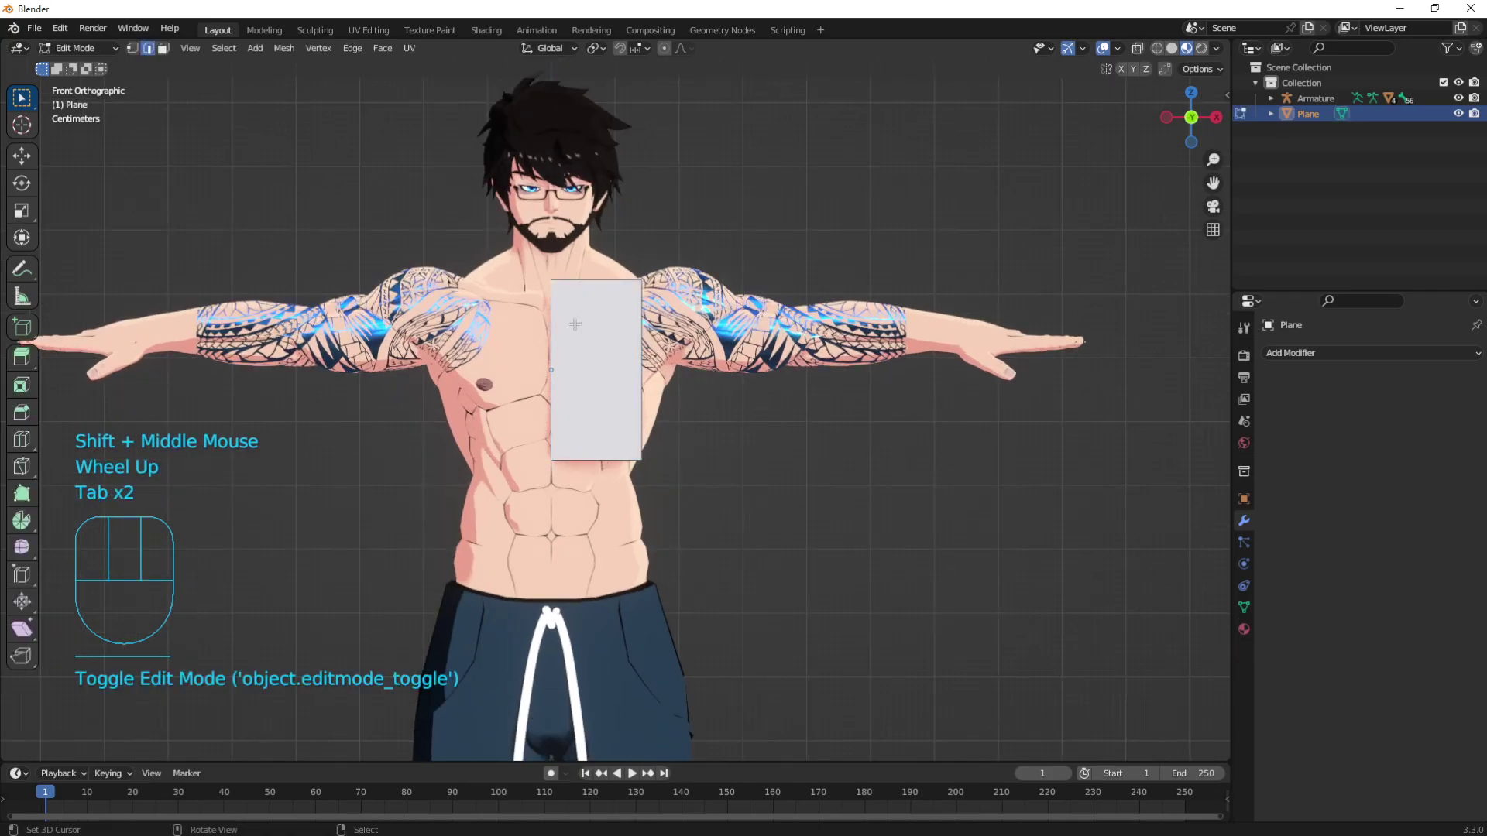
{"action": "key", "text": "a"}
{"action": "key", "text": "g"}
{"action": "key", "text": "x"}
{"action": "left_click", "coordinate": [580, 499]}
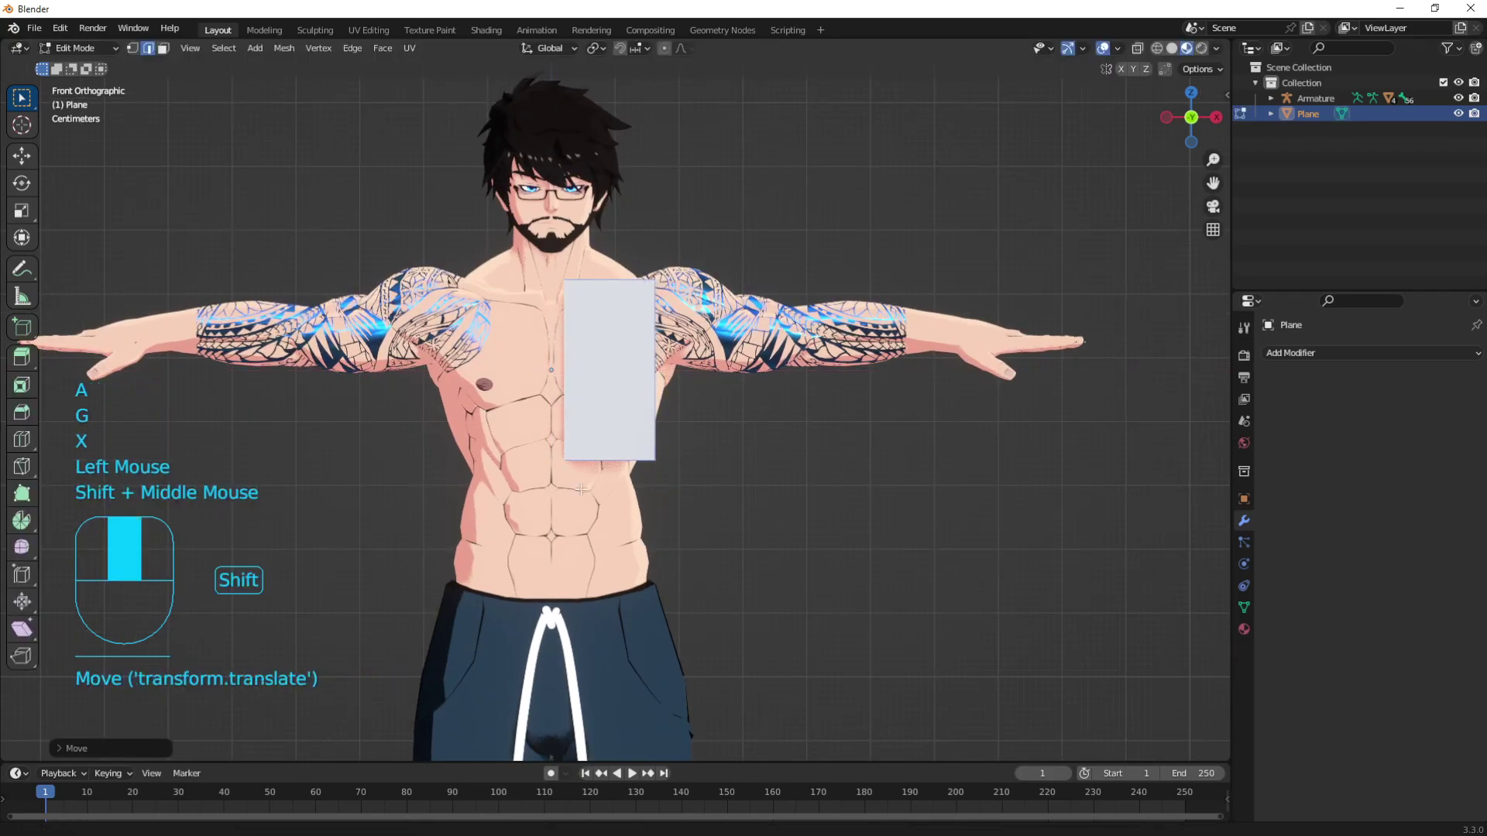
Lower the panel's bottom edge along Z to the waistband of the shorts and return to Object Mode.
{"action": "middle_click_drag", "start_coordinate": [579, 500], "coordinate": [591, 474], "text": "shift"}
{"action": "key", "text": "2"}
{"action": "right_click", "coordinate": [608, 435]}
{"action": "key", "text": "g"}
{"action": "key", "text": "z"}
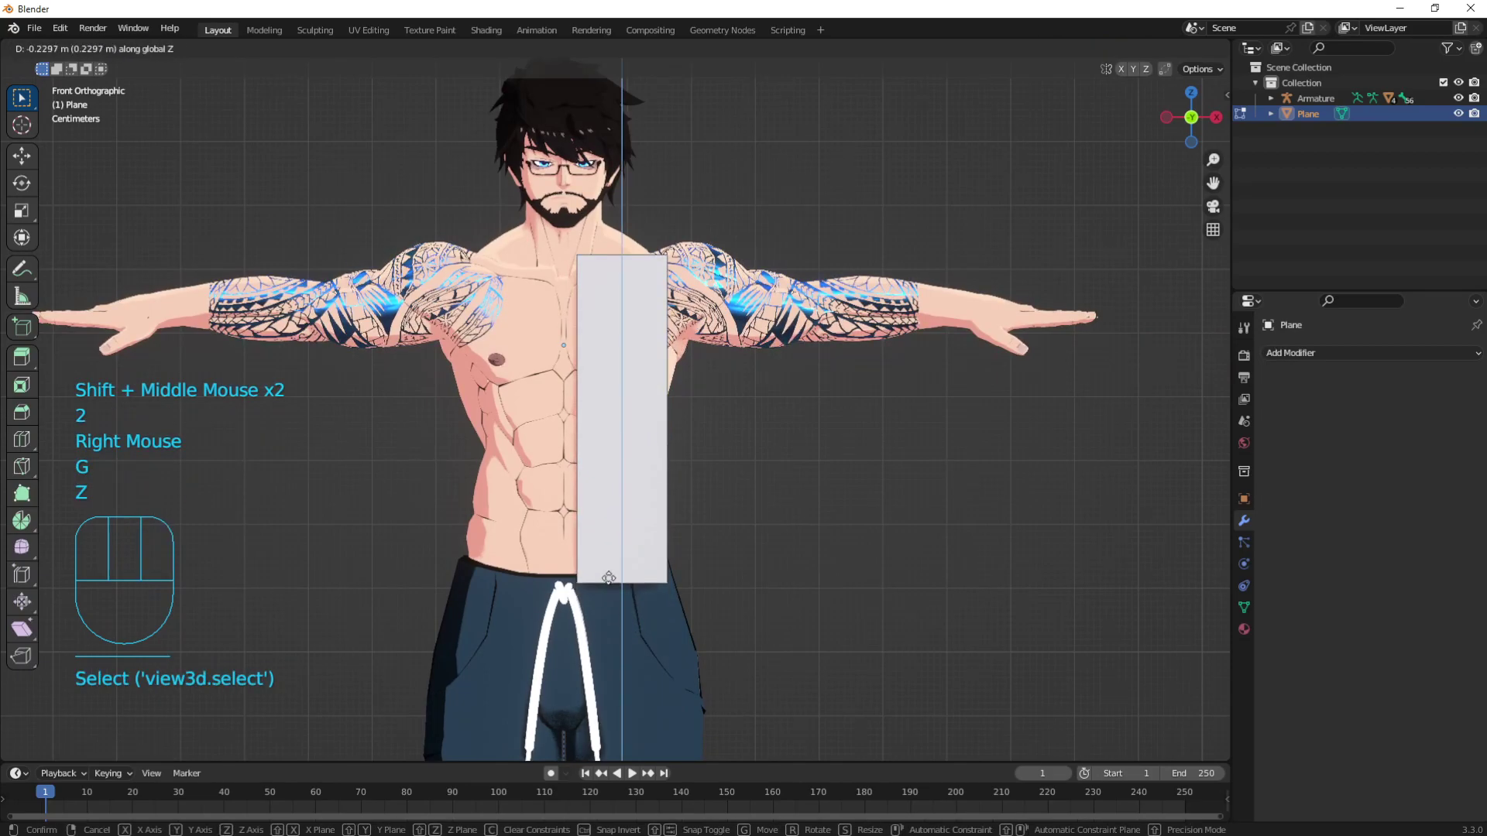
{"action": "left_click", "coordinate": [609, 573]}
{"action": "key", "text": "Tab"}
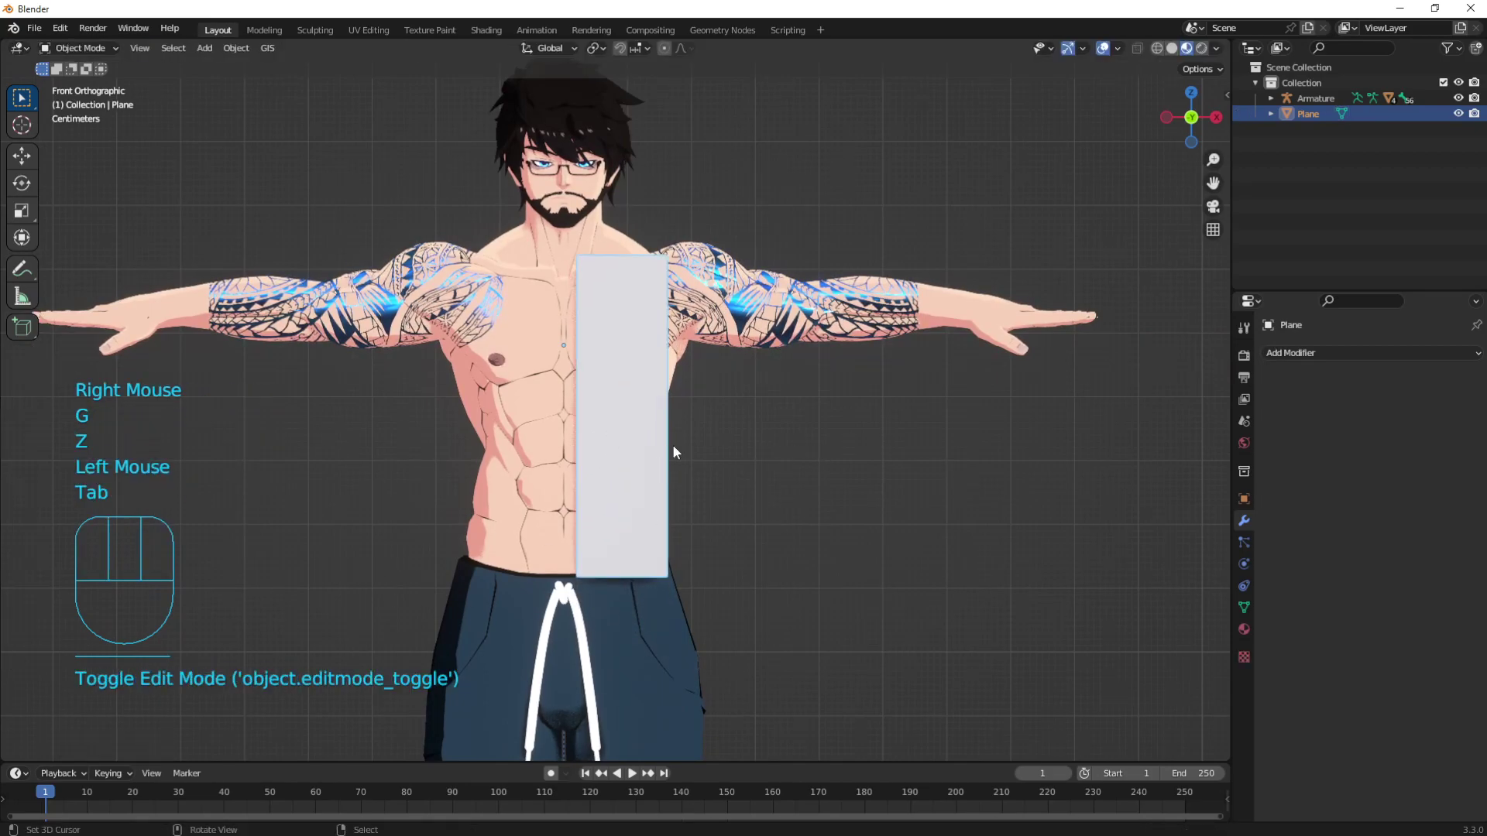
Add a Mirror modifier on the X axis to the panel with Clipping enabled.
{"action": "left_click", "coordinate": [1291, 353]}
{"action": "left_click", "coordinate": [1171, 542]}
{"action": "left_click", "coordinate": [1355, 476]}
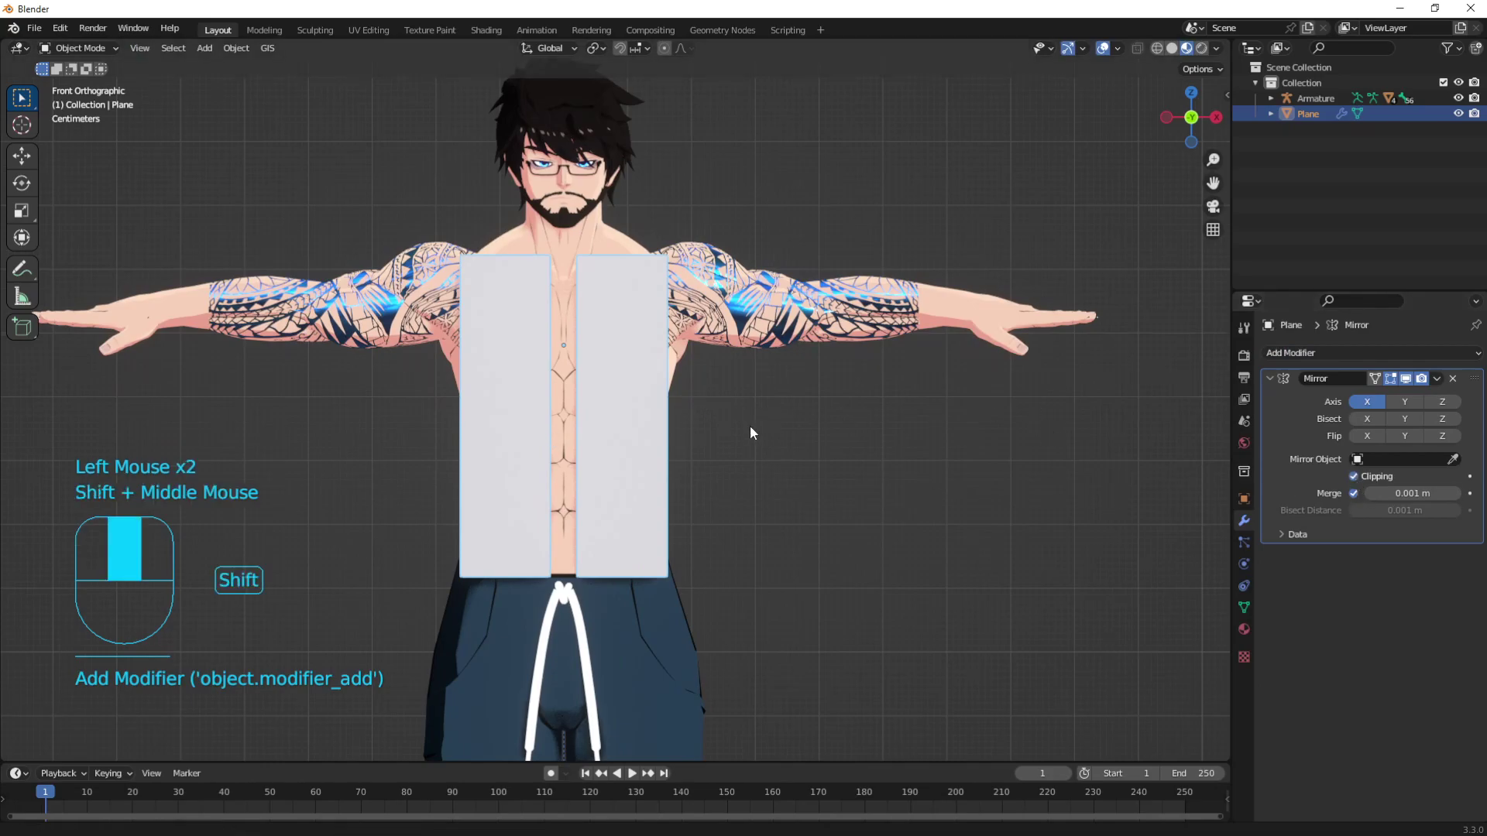
{"action": "middle_click_drag", "start_coordinate": [740, 422], "coordinate": [747, 439], "text": "shift"}
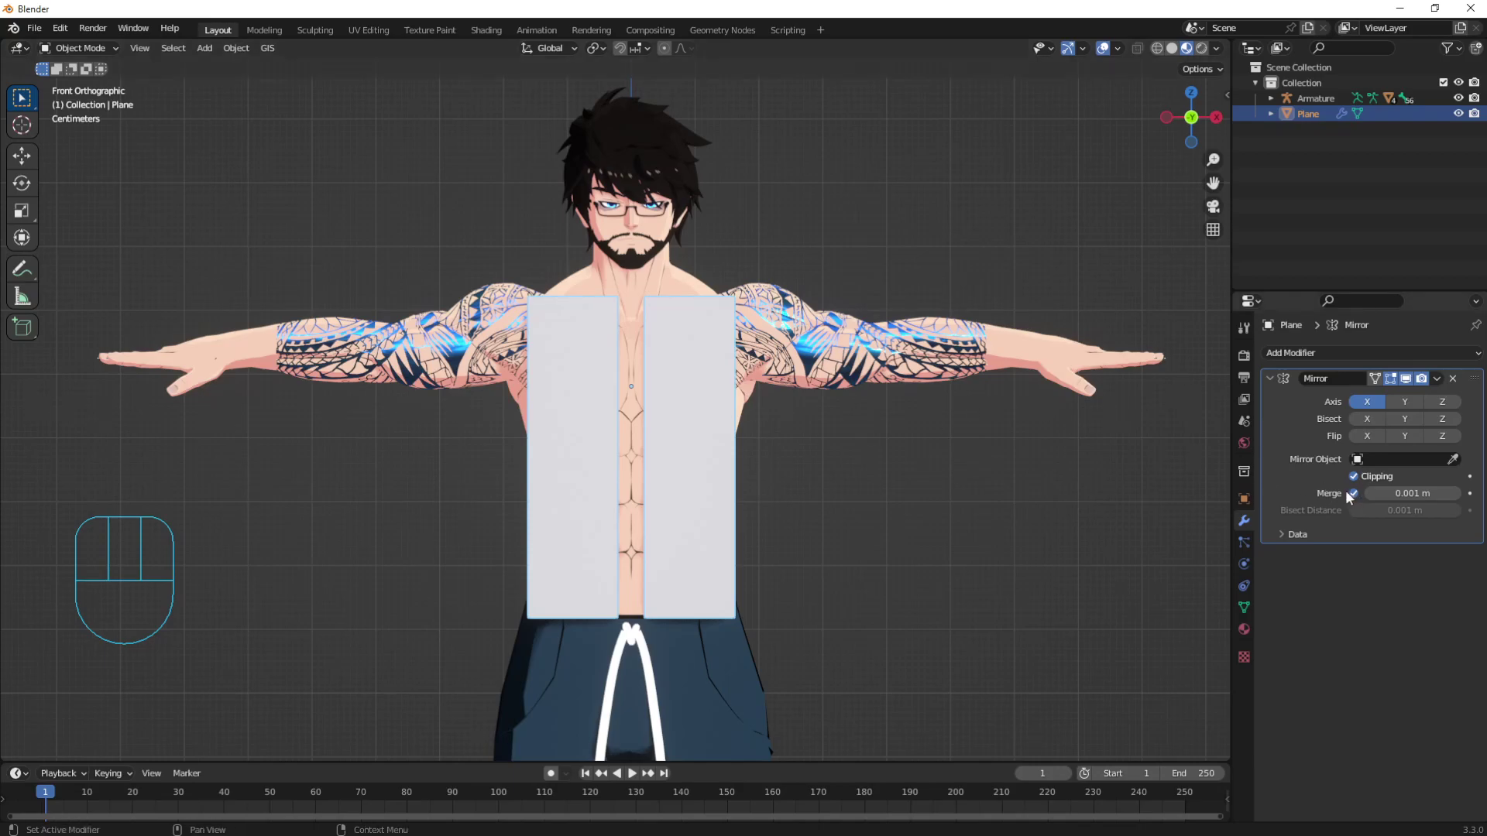
Divide the panel with five evenly spaced horizontal loop cuts.
{"action": "middle_click_drag", "start_coordinate": [866, 420], "coordinate": [711, 400], "text": "shift"}
{"action": "scroll", "coordinate": [784, 406], "scroll_direction": "up", "scroll_amount": 2}
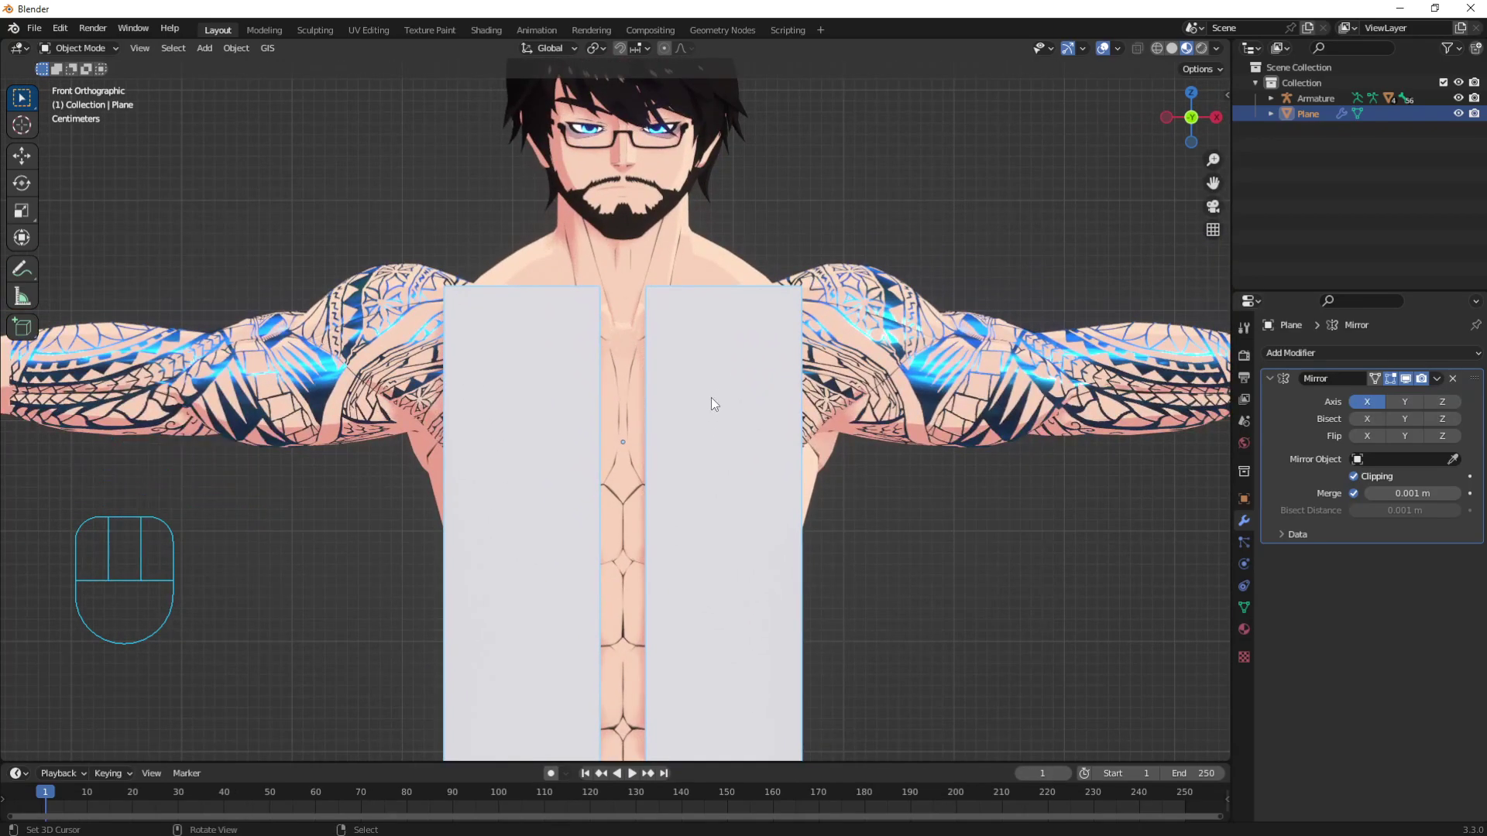
{"action": "middle_click_drag", "start_coordinate": [711, 397], "coordinate": [690, 319], "text": "shift"}
{"action": "scroll", "coordinate": [690, 319], "scroll_direction": "down", "scroll_amount": 3}
{"action": "key", "text": "Tab"}
{"action": "key", "text": "ctrl+r"}
{"action": "scroll", "coordinate": [643, 414], "scroll_direction": "up", "scroll_amount": 5}
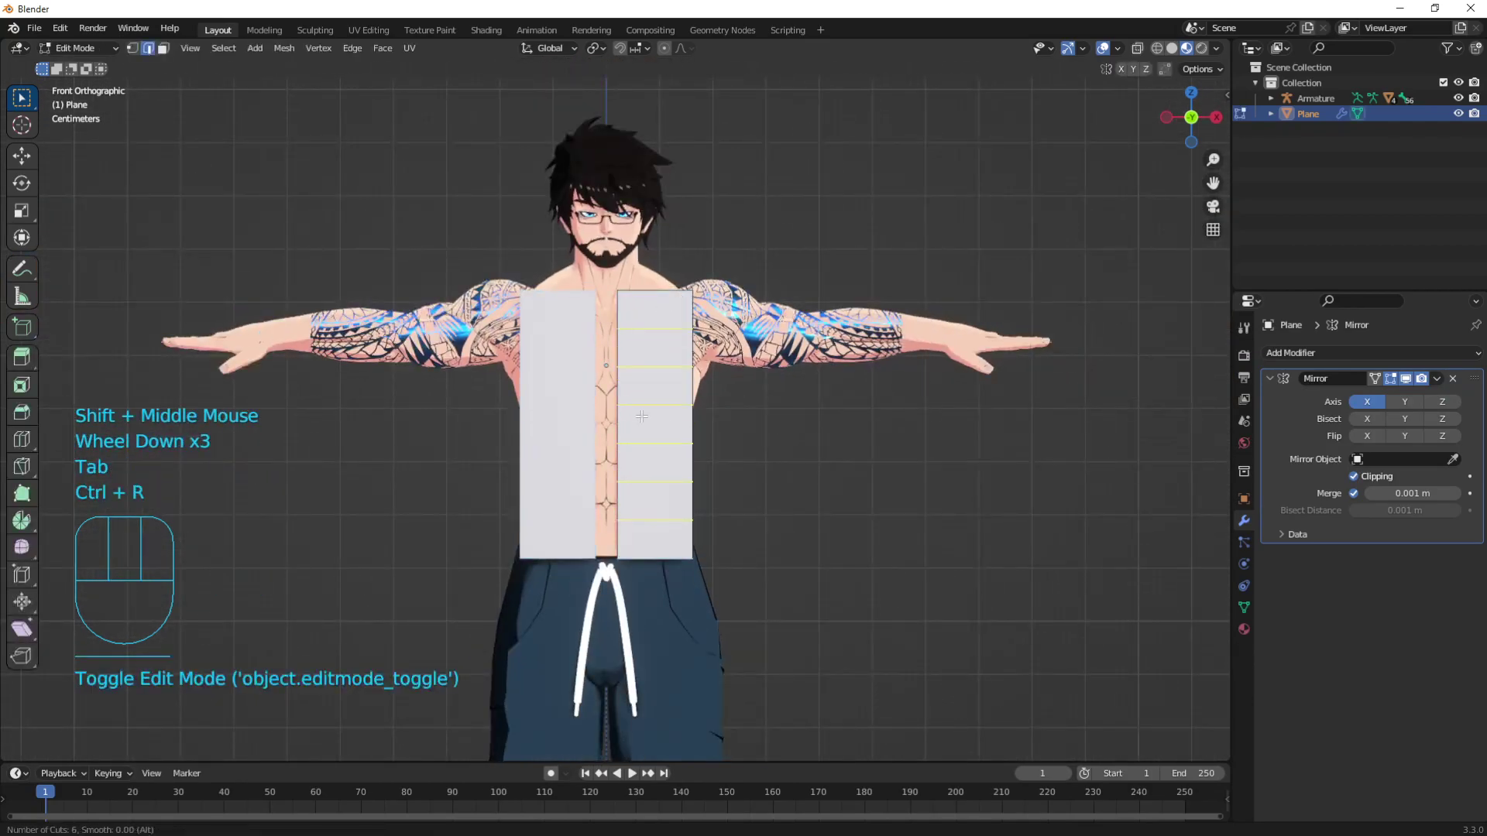
{"action": "left_click", "coordinate": [642, 417]}
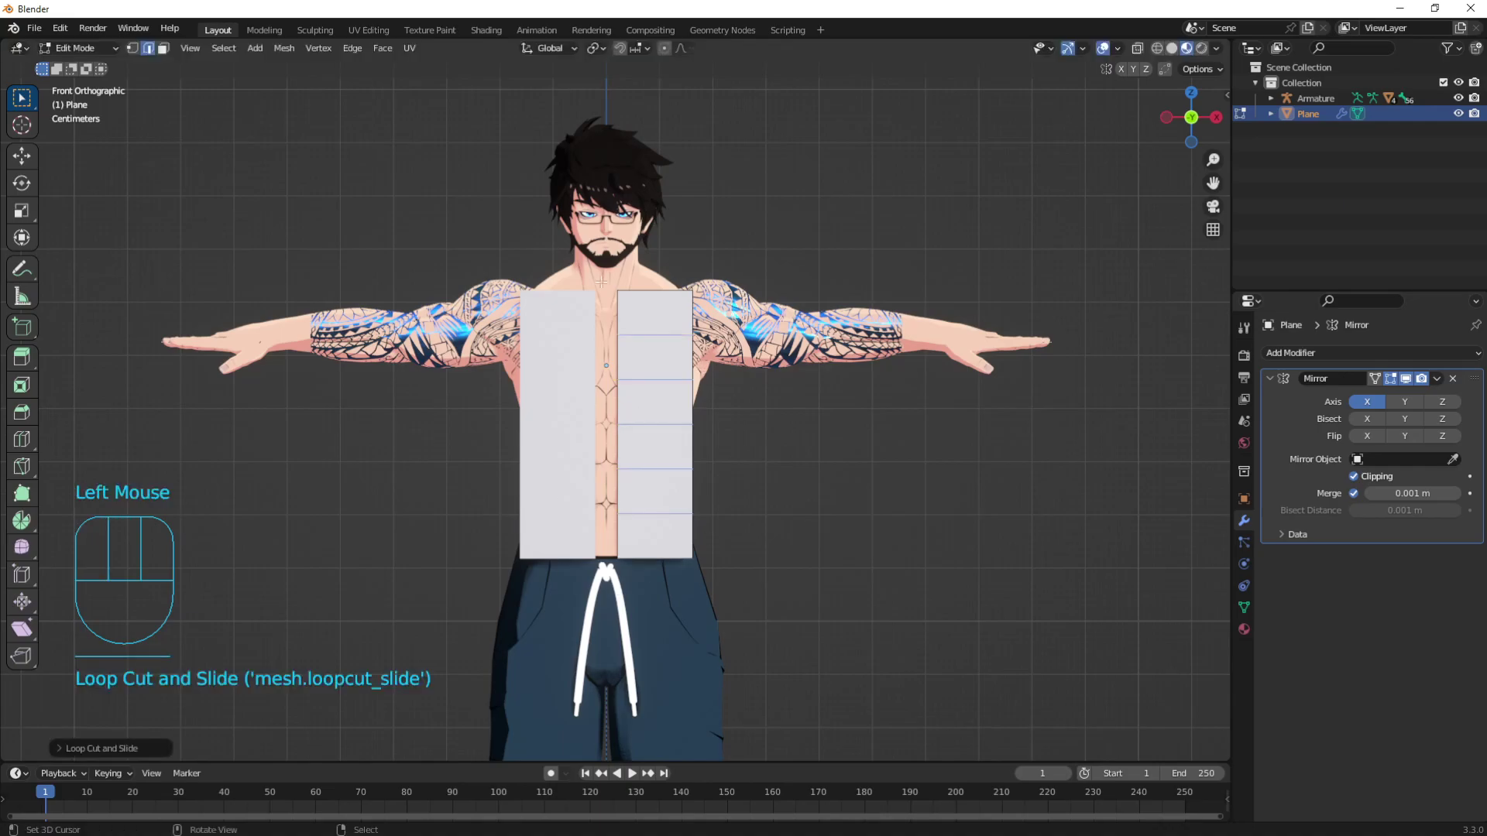
Add a Shrinkwrap modifier to the panel with Body as its target and an offset of 1.1 m.
{"action": "scroll", "coordinate": [642, 416], "scroll_direction": "up", "scroll_amount": 1}
{"action": "scroll", "coordinate": [641, 417], "scroll_direction": "up", "scroll_amount": 1, "text": "shift"}
{"action": "middle_click_drag", "start_coordinate": [642, 417], "coordinate": [635, 465], "text": "shift"}
{"action": "key", "text": "Tab"}
{"action": "left_click", "coordinate": [1309, 355]}
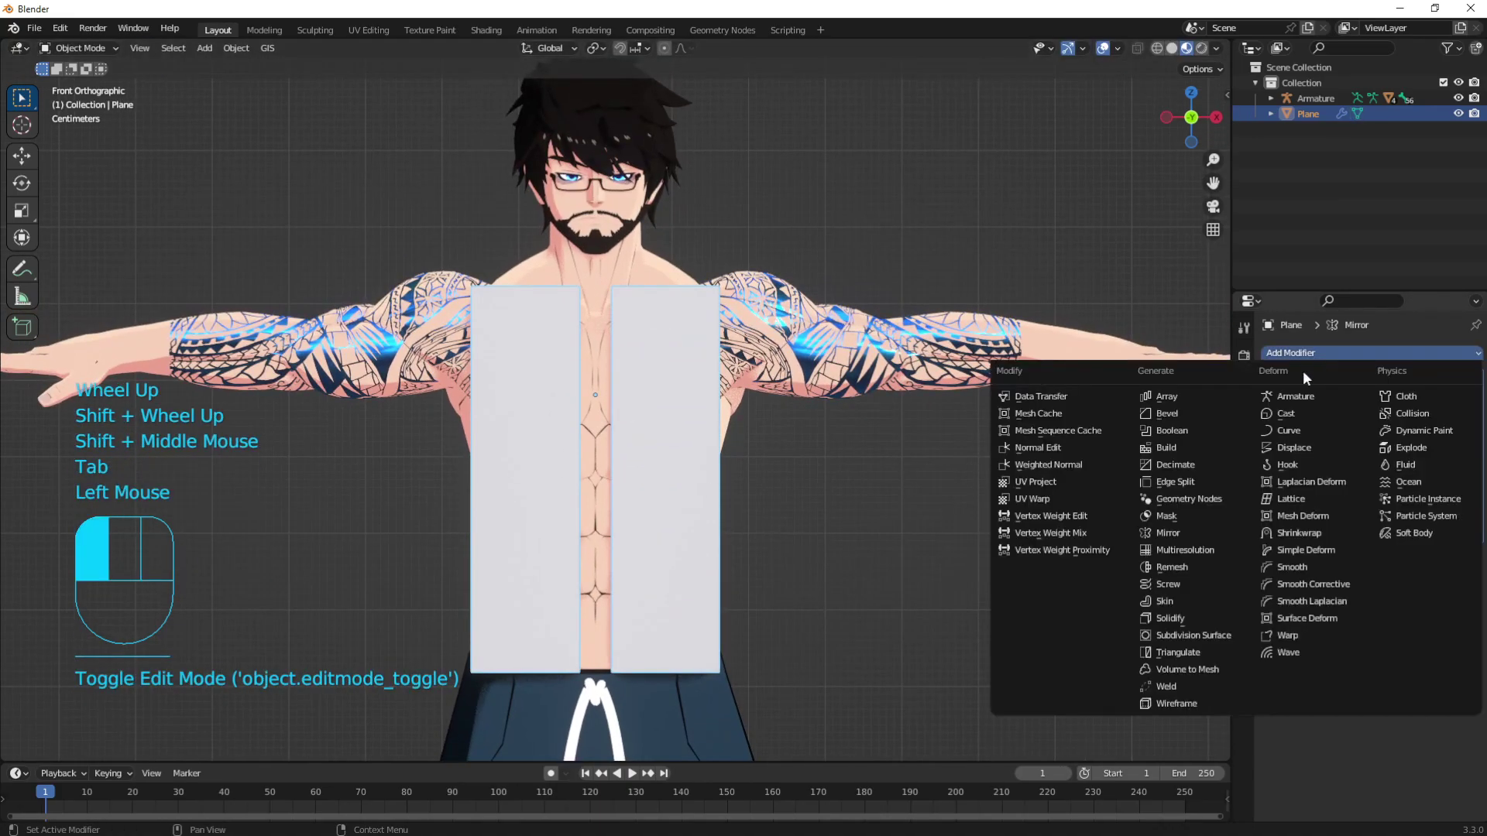
{"action": "left_click", "coordinate": [1298, 533]}
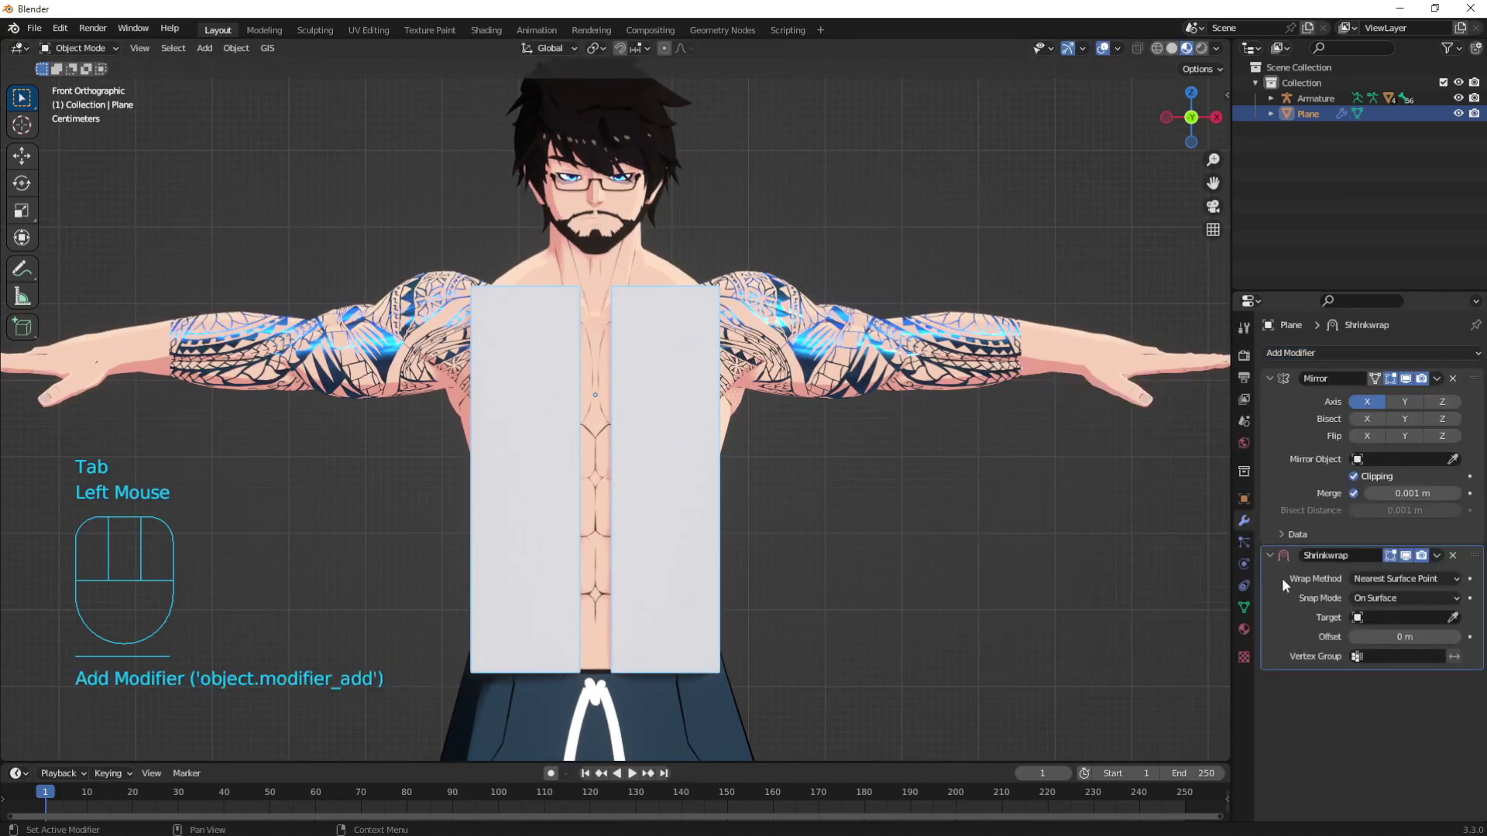
{"action": "left_click", "coordinate": [1453, 618]}
{"action": "left_click", "coordinate": [938, 378]}
{"action": "left_click_drag", "start_coordinate": [1383, 634], "coordinate": [1477, 636], "text": "shift"}
Move the panel's inner edge segment at chest height along X to the mirror centre line.
{"action": "scroll", "coordinate": [759, 580], "scroll_direction": "up", "scroll_amount": 2}
{"action": "middle_click_drag", "start_coordinate": [761, 626], "coordinate": [678, 415], "text": "shift"}
{"action": "key", "text": "Tab"}
{"action": "key", "text": "1"}
{"action": "key", "text": "2"}
{"action": "right_click", "coordinate": [646, 339]}
{"action": "key", "text": "g"}
{"action": "key", "text": "x"}
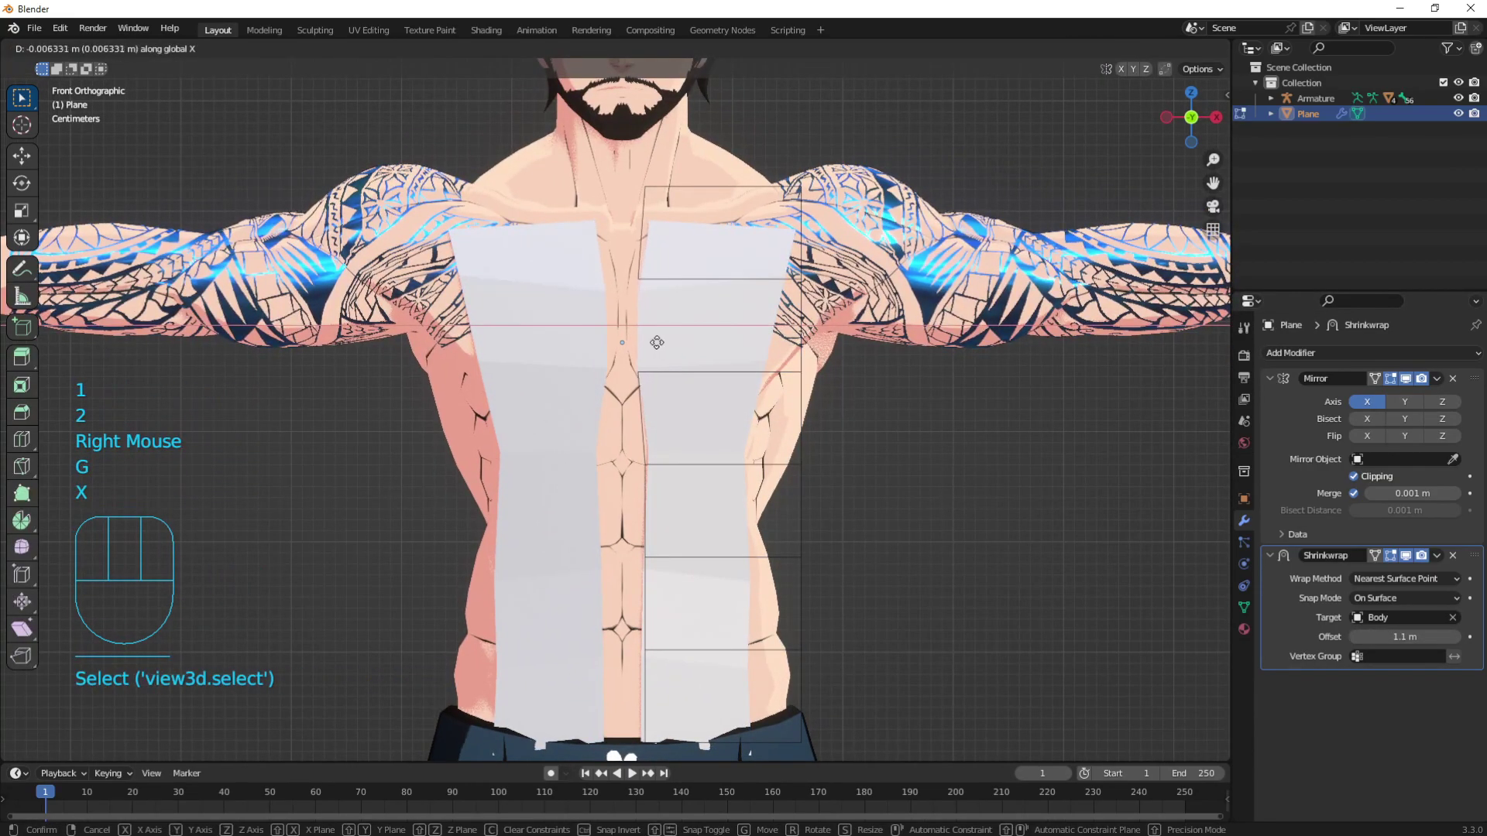
{"action": "left_click", "coordinate": [636, 342]}
Move the next two inner vertices below the joined chest segment along X to the mirror centre line.
{"action": "right_click", "coordinate": [633, 418]}
{"action": "key", "text": "1"}
{"action": "right_click", "coordinate": [643, 466]}
{"action": "key", "text": "g"}
{"action": "key", "text": "x"}
{"action": "left_click", "coordinate": [602, 481]}
{"action": "right_click", "coordinate": [644, 561]}
{"action": "key", "text": "g"}
{"action": "key", "text": "x"}
{"action": "left_click", "coordinate": [601, 563]}
Move the two lowest inner vertices, down to the waistband, along X to the mirror centre line.
{"action": "right_click", "coordinate": [646, 656]}
{"action": "key", "text": "g"}
{"action": "key", "text": "x"}
{"action": "left_click", "coordinate": [600, 644]}
{"action": "middle_click_drag", "start_coordinate": [600, 645], "coordinate": [600, 529], "text": "shift"}
{"action": "right_click", "coordinate": [629, 628]}
{"action": "key", "text": "g"}
{"action": "key", "text": "x"}
{"action": "left_click", "coordinate": [619, 629]}
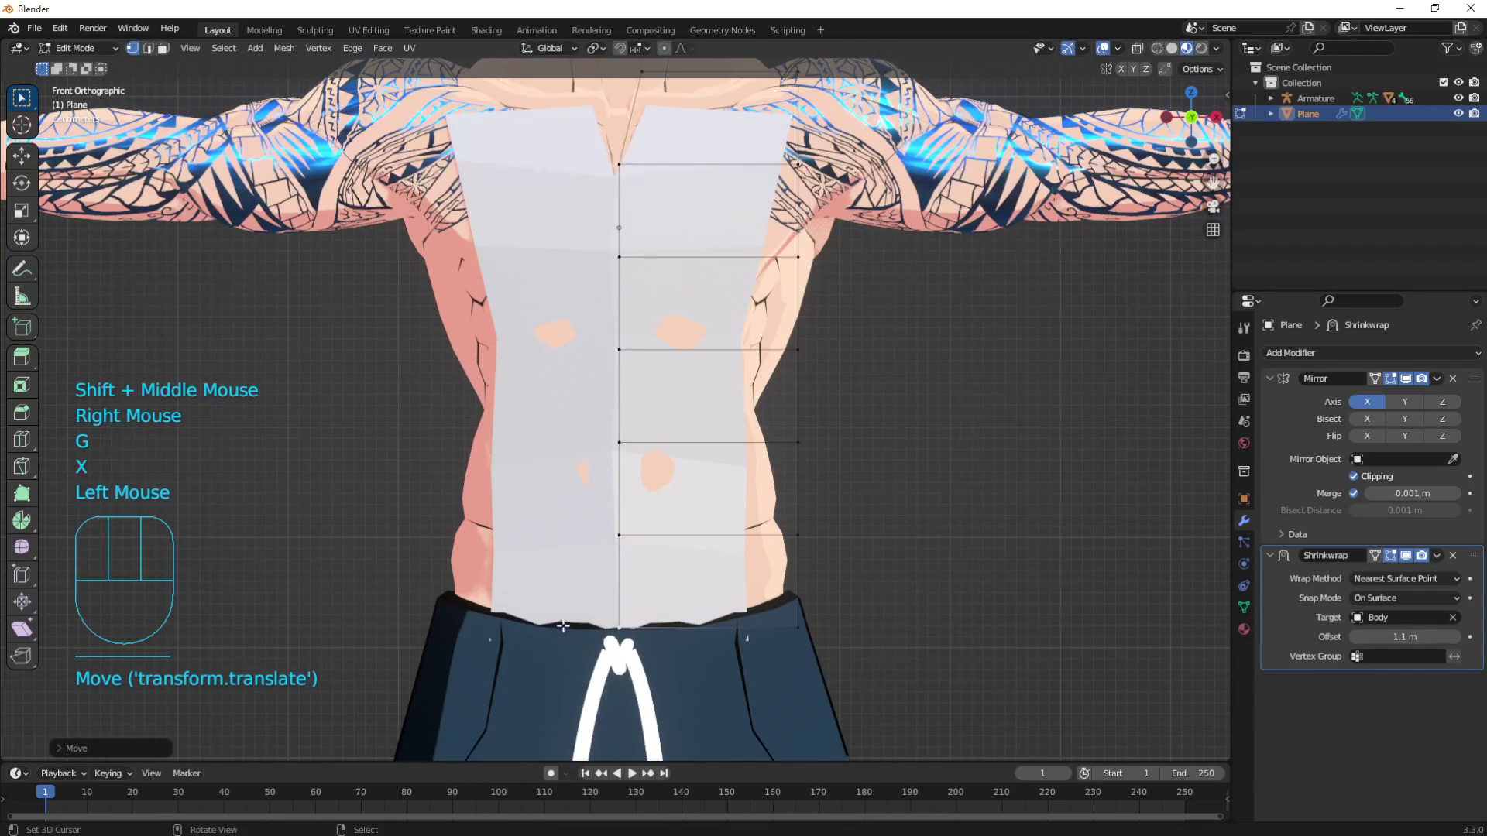
Turn off Clipping in the Mirror modifier and move the inner upper-chest vertex along X away from the centre line to extend the neck opening.
{"action": "middle_click_drag", "start_coordinate": [698, 309], "coordinate": [704, 496], "text": "shift"}
{"action": "key", "text": "1"}
{"action": "right_click", "coordinate": [692, 359]}
{"action": "key", "text": "g"}
{"action": "key", "text": "x"}
{"action": "right_click", "coordinate": [691, 359]}
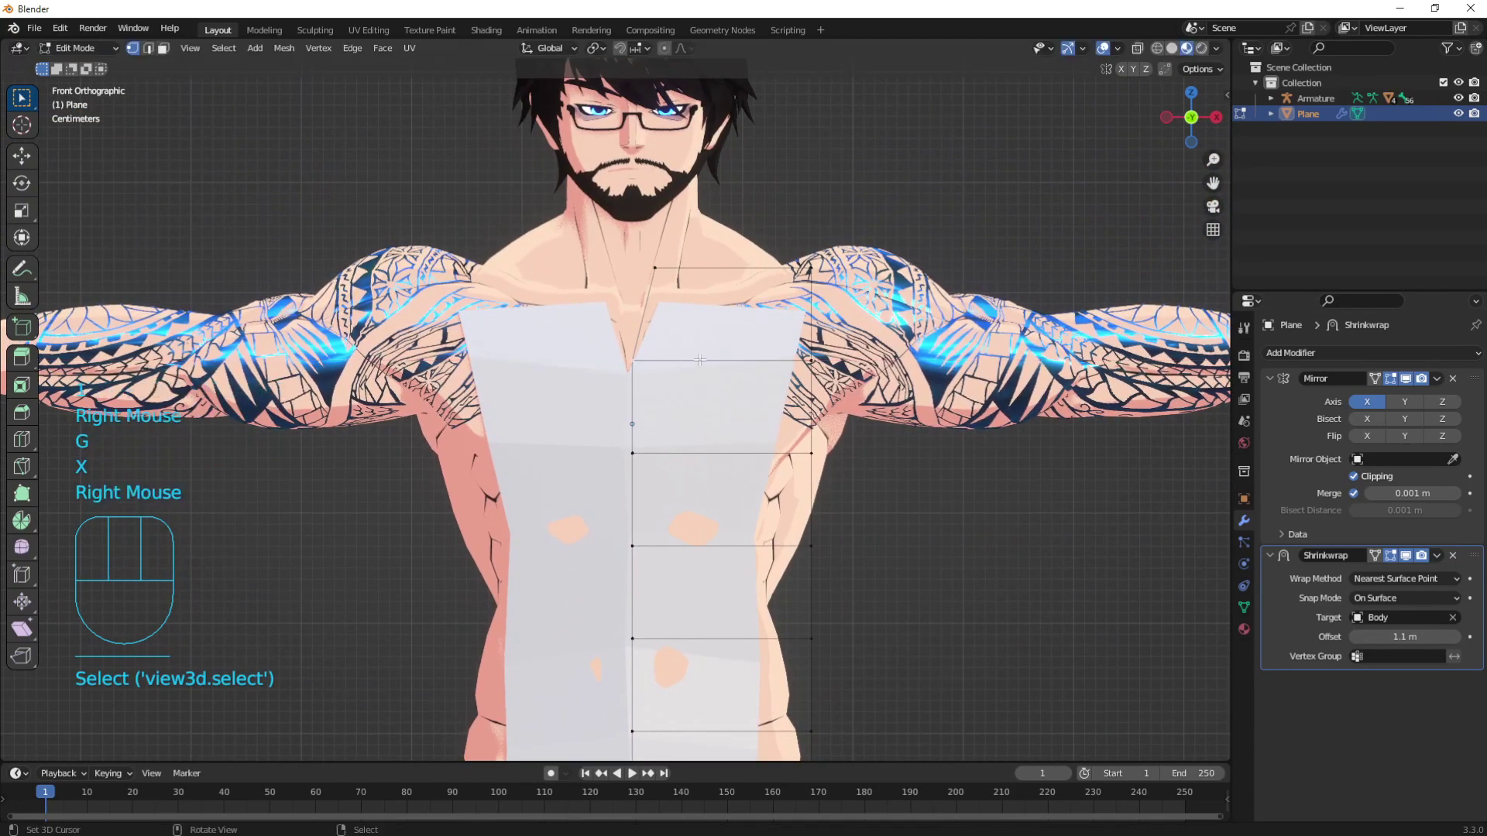
{"action": "key", "text": "g"}
{"action": "key", "text": "x"}
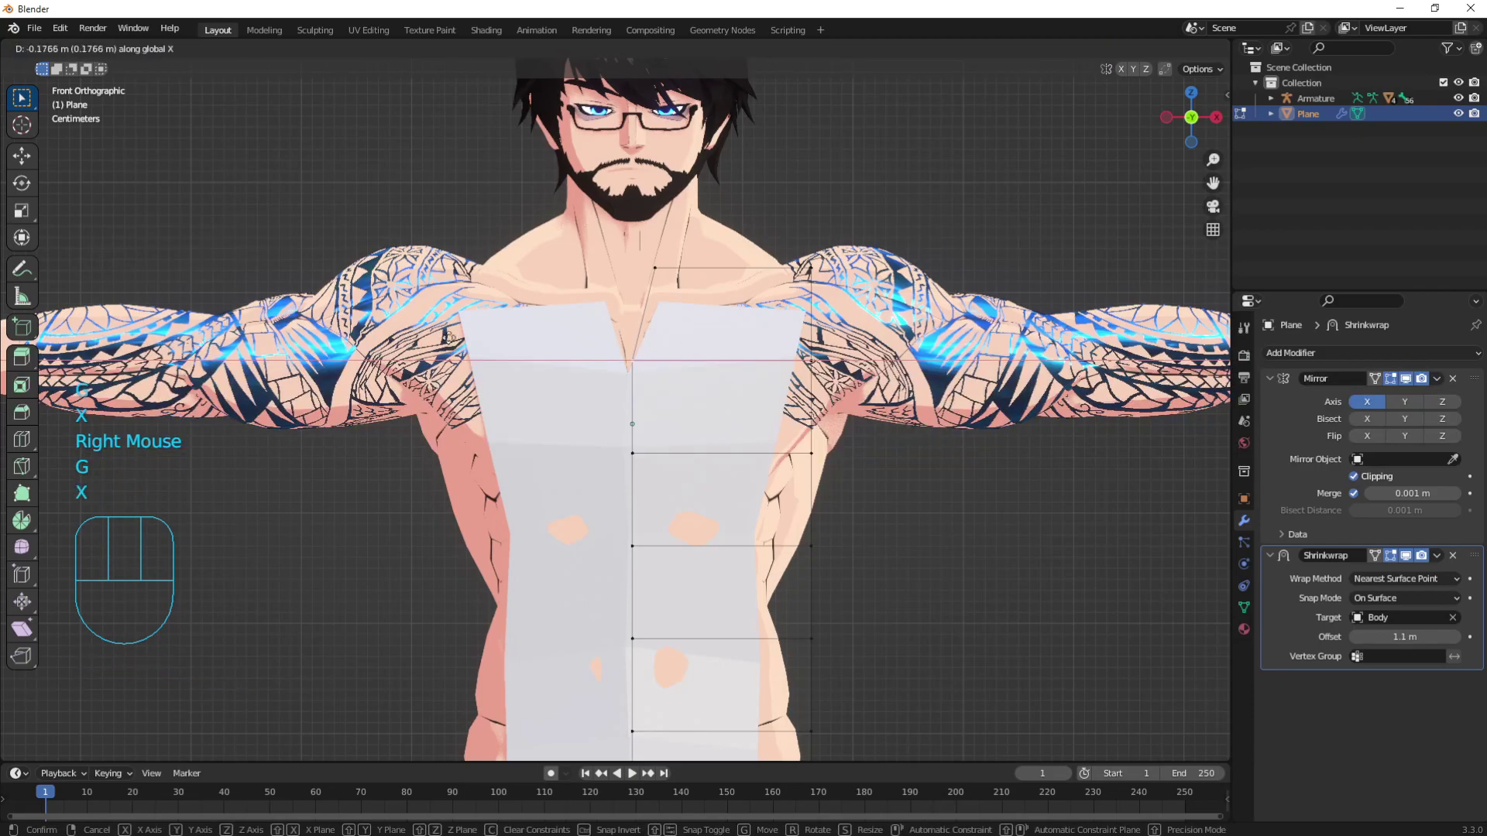
{"action": "right_click", "coordinate": [678, 345]}
{"action": "left_click", "coordinate": [1354, 476]}
{"action": "left_click", "coordinate": [1391, 488]}
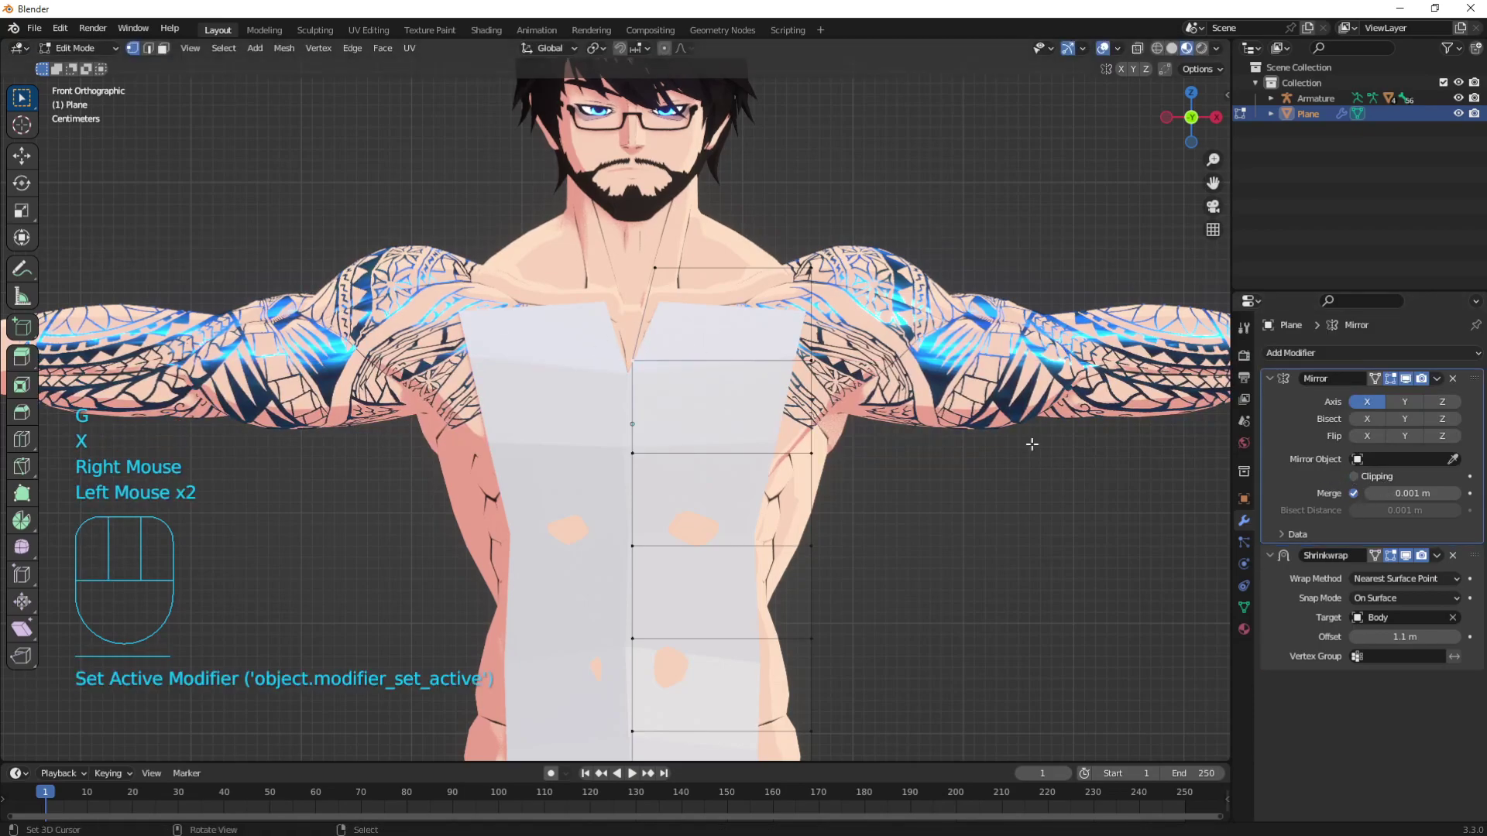
{"action": "key", "text": "g"}
{"action": "key", "text": "x"}
{"action": "left_click", "coordinate": [760, 415]}
Turn Clipping back on and move the next inner vertex down along X onto the mirror centre line.
{"action": "right_click", "coordinate": [633, 454]}
{"action": "key", "text": "g"}
{"action": "key", "text": "x"}
{"action": "right_click", "coordinate": [633, 457]}
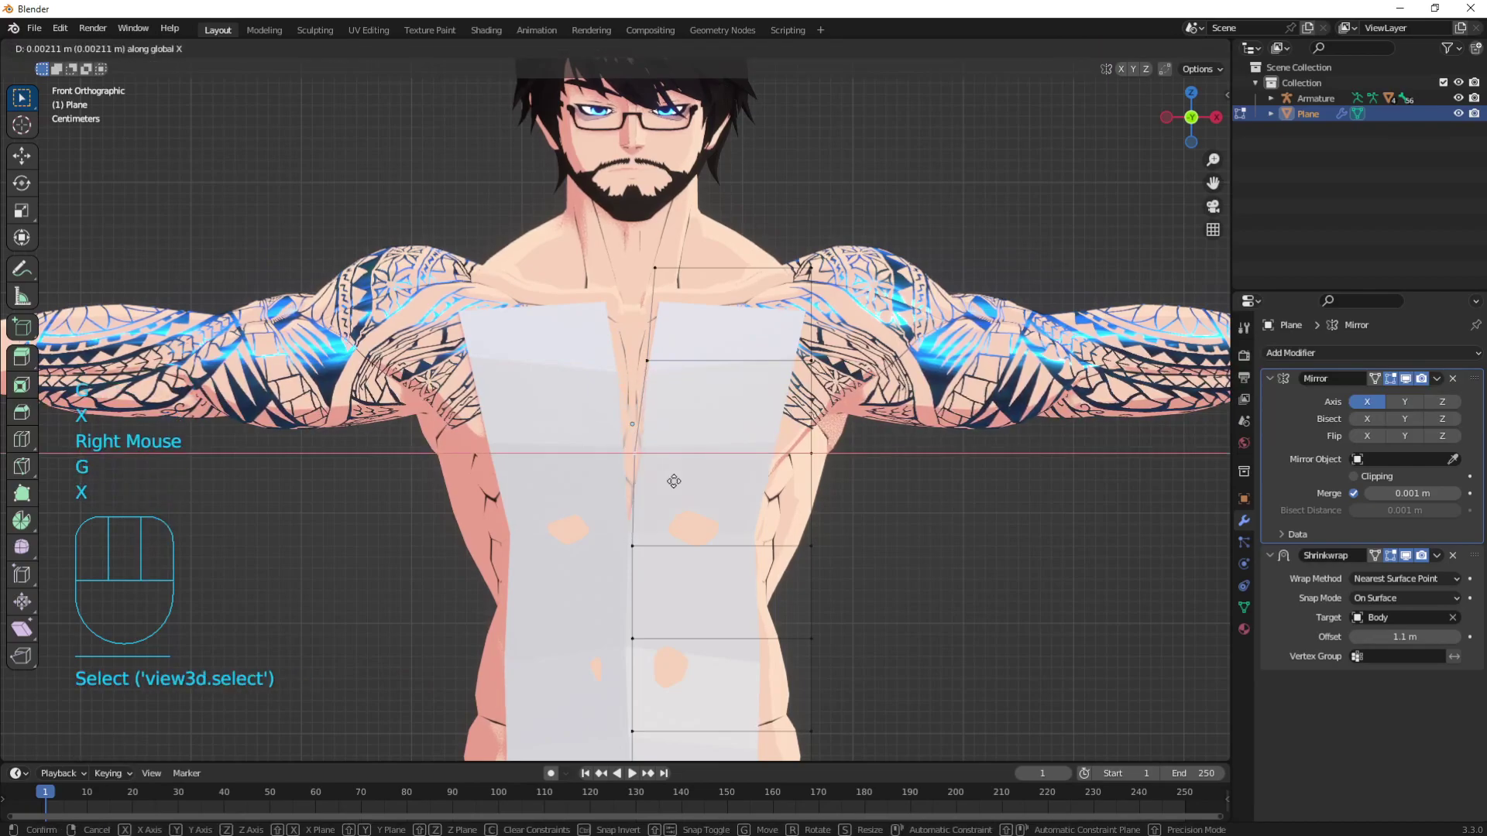
{"action": "left_click", "coordinate": [1354, 476]}
{"action": "key", "text": "g"}
{"action": "key", "text": "x"}
{"action": "left_click", "coordinate": [847, 491]}
{"action": "middle_click_drag", "start_coordinate": [721, 596], "coordinate": [721, 513], "text": "shift"}
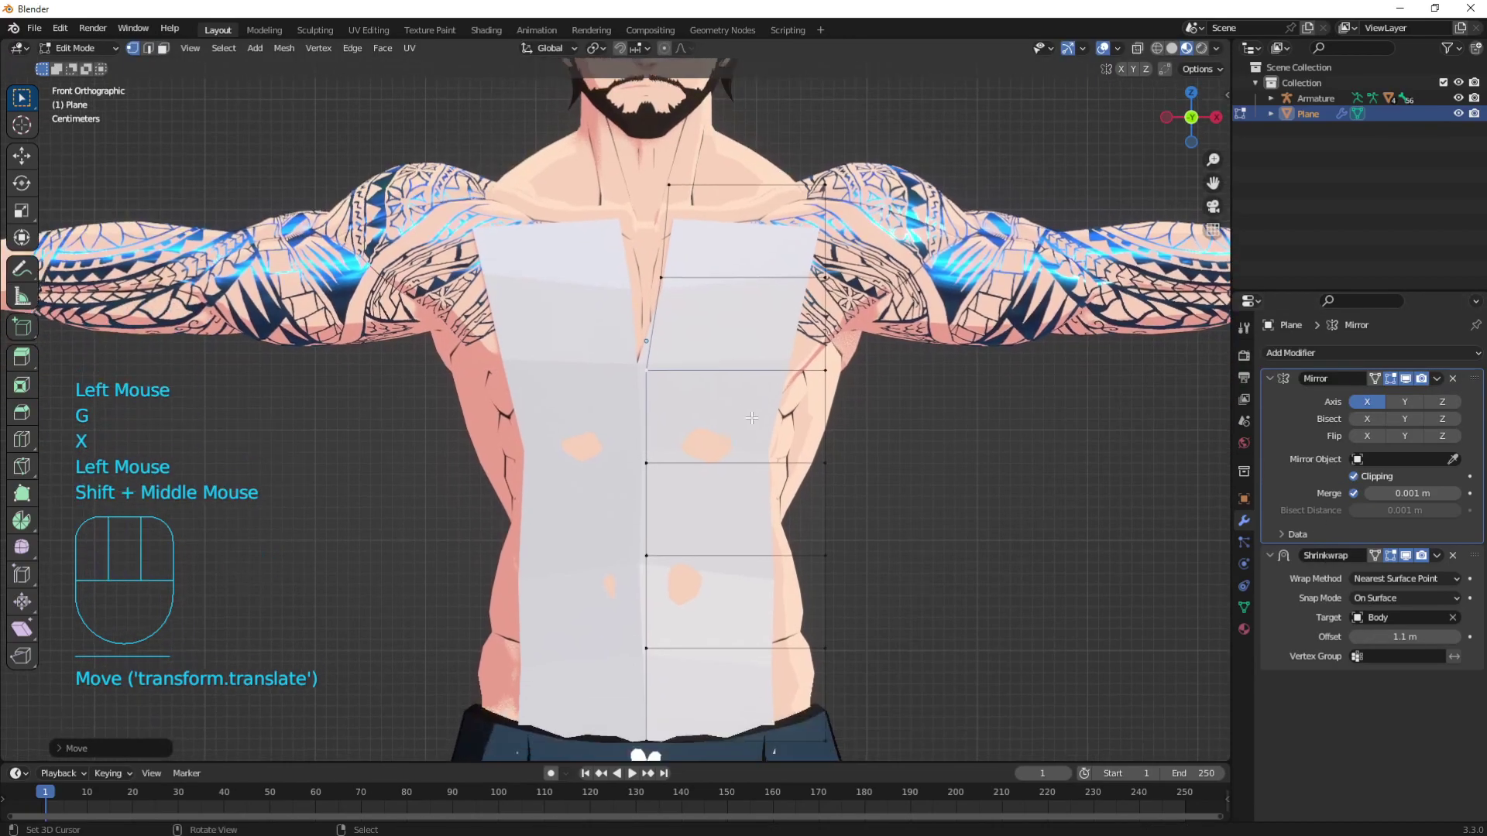
{"action": "key", "text": "Tab"}
{"action": "key", "text": "Tab"}
{"action": "key", "text": "a"}
{"action": "key", "text": "g"}
{"action": "key", "text": "x"}
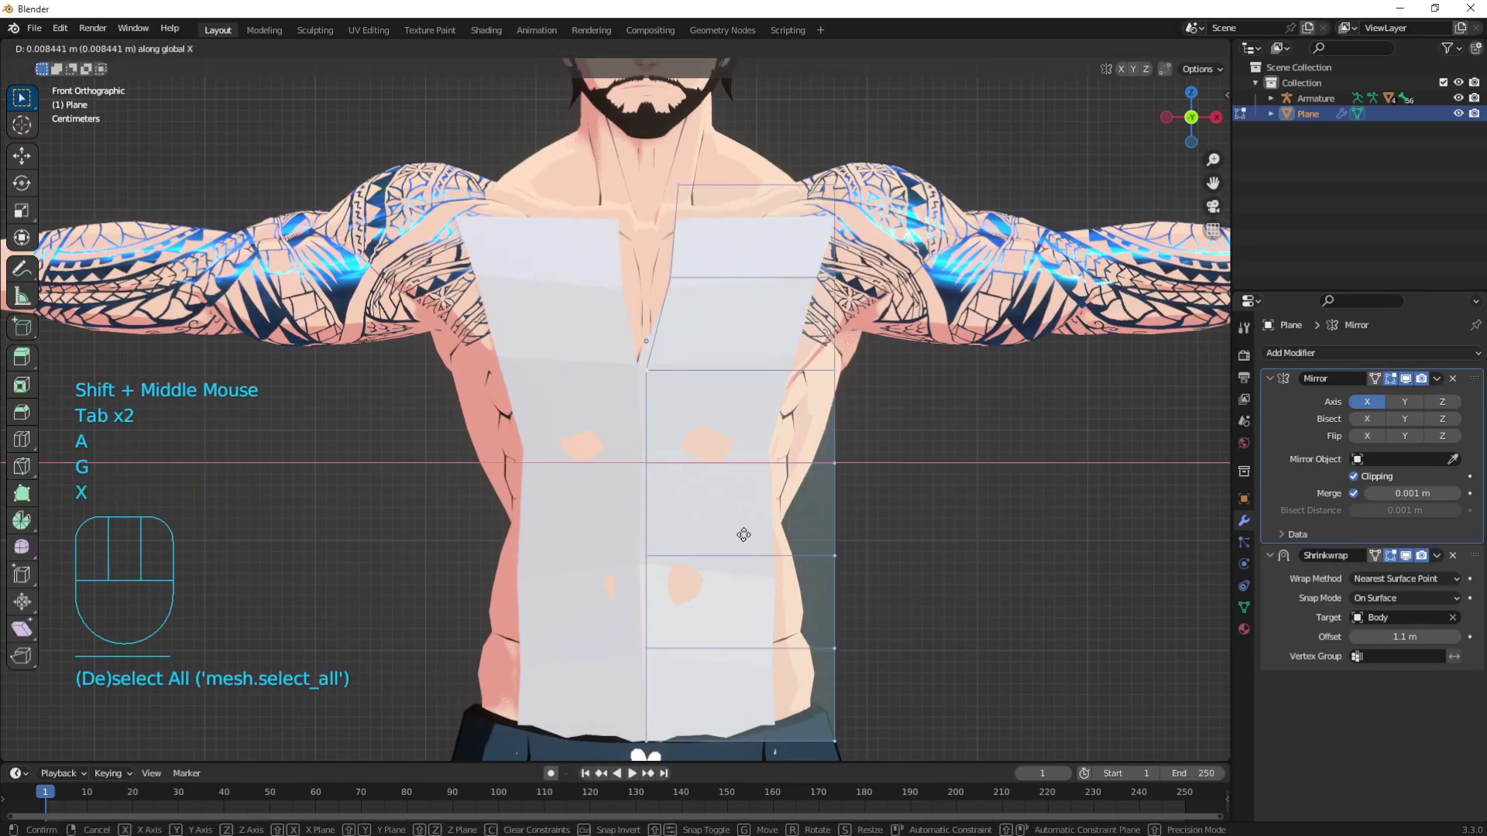
{"action": "right_click", "coordinate": [706, 529]}
{"action": "key", "text": "Tab"}
{"action": "key", "text": "Tab"}
Move the centre-line vertex at the bottom of the V-neck along Y.
{"action": "key", "text": "1"}
{"action": "right_click", "coordinate": [658, 379]}
{"action": "key", "text": "g"}
{"action": "key", "text": "x"}
{"action": "right_click", "coordinate": [658, 380]}
{"action": "middle_click_drag", "start_coordinate": [658, 379], "coordinate": [708, 426]}
{"action": "key", "text": "g"}
{"action": "key", "text": "y"}
{"action": "left_click", "coordinate": [638, 449]}
{"action": "scroll", "coordinate": [666, 414], "scroll_direction": "up", "scroll_amount": 1}
{"action": "middle_click_drag", "start_coordinate": [573, 411], "coordinate": [682, 395]}
{"action": "middle_click_drag", "start_coordinate": [619, 393], "coordinate": [674, 399]}
{"action": "middle_click_drag", "start_coordinate": [674, 398], "coordinate": [658, 430]}
{"action": "right_click", "coordinate": [652, 418]}
{"action": "mouse_move", "coordinate": [658, 430]}
{"action": "middle_mouse_down"}
{"action": "mouse_move", "coordinate": [779, 440]}
{"action": "mouse_move", "coordinate": [674, 449]}
{"action": "middle_mouse_up"}
{"action": "key", "text": "g"}
{"action": "key", "text": "y"}
{"action": "right_click", "coordinate": [676, 432]}
Scale the front panel's top shoulder edge and move it along Y toward the shoulder.
{"action": "middle_click_drag", "start_coordinate": [586, 309], "coordinate": [685, 276]}
{"action": "key", "text": "2"}
{"action": "right_click", "coordinate": [685, 276]}
{"action": "key", "text": "s"}
{"action": "left_click", "coordinate": [911, 285]}
{"action": "middle_click_drag", "start_coordinate": [891, 286], "coordinate": [844, 348], "text": "shift"}
{"action": "middle_click_drag", "start_coordinate": [844, 349], "coordinate": [728, 333]}
{"action": "key", "text": "g"}
{"action": "key", "text": "y"}
{"action": "left_click", "coordinate": [774, 310]}
Extrude the top edge over the shoulder, then reposition and scale the new edge.
{"action": "key", "text": "e"}
{"action": "left_click", "coordinate": [810, 289]}
{"action": "mouse_move", "coordinate": [728, 271]}
{"action": "middle_mouse_down"}
{"action": "mouse_move", "coordinate": [801, 294]}
{"action": "mouse_move", "coordinate": [749, 285]}
{"action": "middle_mouse_up"}
{"action": "key", "text": "g"}
{"action": "left_click", "coordinate": [755, 286]}
{"action": "key", "text": "s"}
{"action": "left_click", "coordinate": [741, 284]}
Adjust the shoulder strip's position and move it along Z to follow the shoulder's height.
{"action": "key", "text": "g"}
{"action": "middle_click_drag", "start_coordinate": [428, 557], "coordinate": [683, 287]}
{"action": "left_click", "coordinate": [433, 496]}
{"action": "key", "text": "g"}
{"action": "key", "text": "z"}
{"action": "left_click", "coordinate": [687, 267]}
Extrude the shoulder strip's end edge three times, over the shoulder and onto the upper back.
{"action": "middle_click_drag", "start_coordinate": [683, 286], "coordinate": [682, 325]}
{"action": "key", "text": "e"}
{"action": "left_click", "coordinate": [681, 305]}
{"action": "key", "text": "e"}
{"action": "left_click", "coordinate": [760, 299]}
{"action": "key", "text": "e"}
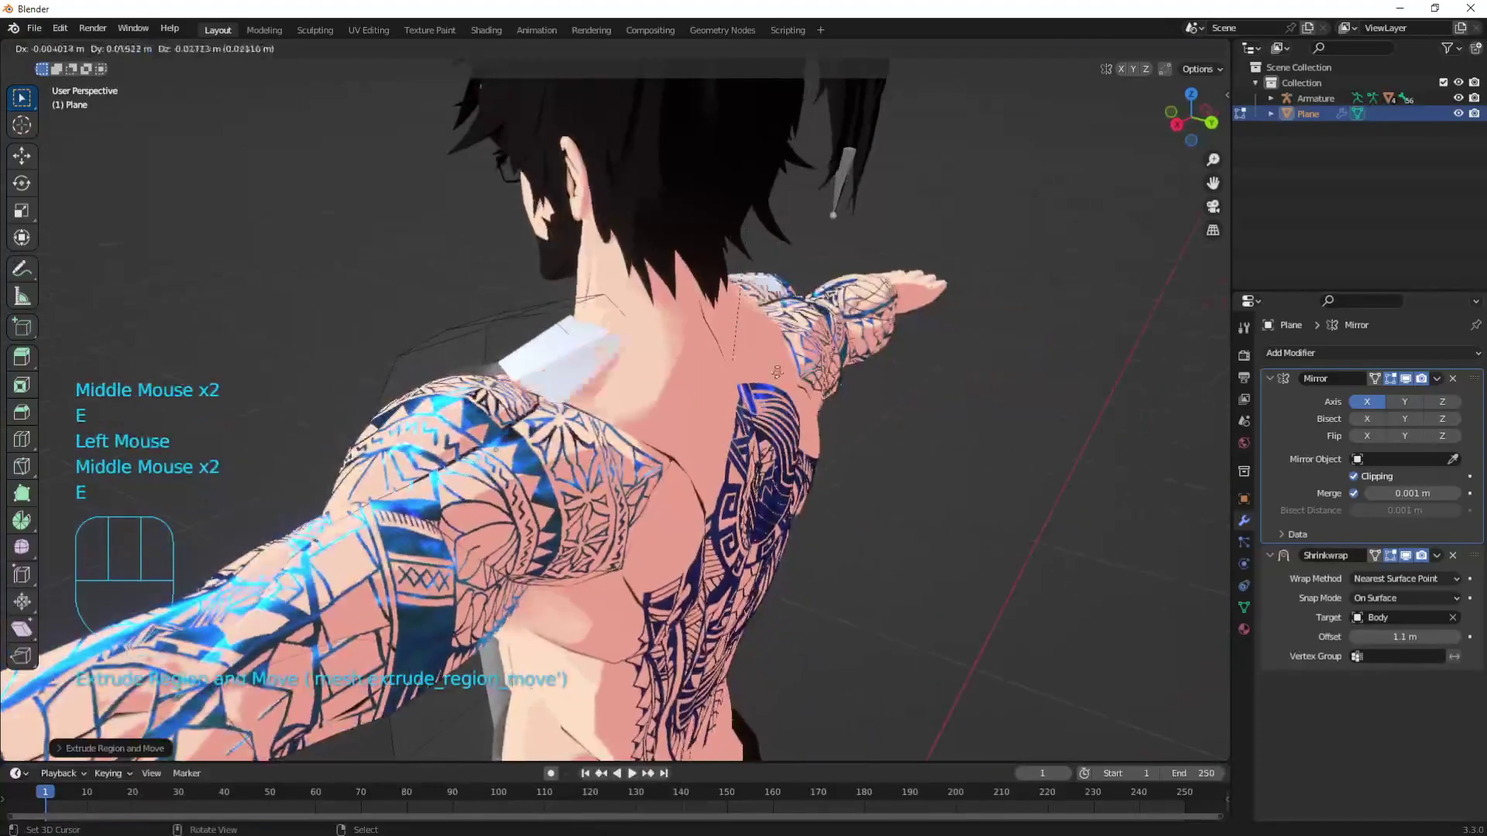
{"action": "left_click", "coordinate": [856, 405]}
Move the inner vertex of the upper-back edge along X to the mirror centre line.
{"action": "middle_click_drag", "start_coordinate": [856, 405], "coordinate": [607, 475]}
{"action": "key", "text": "1"}
{"action": "right_click", "coordinate": [641, 381]}
{"action": "key", "text": "g"}
{"action": "key", "text": "x"}
{"action": "left_click", "coordinate": [736, 384]}
{"action": "key", "text": "ctrl+r"}
{"action": "left_click", "coordinate": [637, 437]}
{"action": "right_click", "coordinate": [637, 437]}
Extrude the upper-back edge down along Z and move the new edge along Y.
{"action": "key", "text": "e"}
{"action": "key", "text": "z"}
{"action": "middle_click_drag", "start_coordinate": [623, 455], "coordinate": [643, 464], "text": "shift"}
{"action": "middle_click_drag", "start_coordinate": [642, 464], "coordinate": [697, 480]}
{"action": "key", "text": "g"}
{"action": "key", "text": "y"}
{"action": "left_click", "coordinate": [697, 496]}
Extrude the back panel's lower edge down along Z twice more until it reaches the waistband.
{"action": "key", "text": "e"}
{"action": "key", "text": "z"}
{"action": "left_click", "coordinate": [720, 576]}
{"action": "middle_click_drag", "start_coordinate": [721, 576], "coordinate": [751, 403], "text": "shift"}
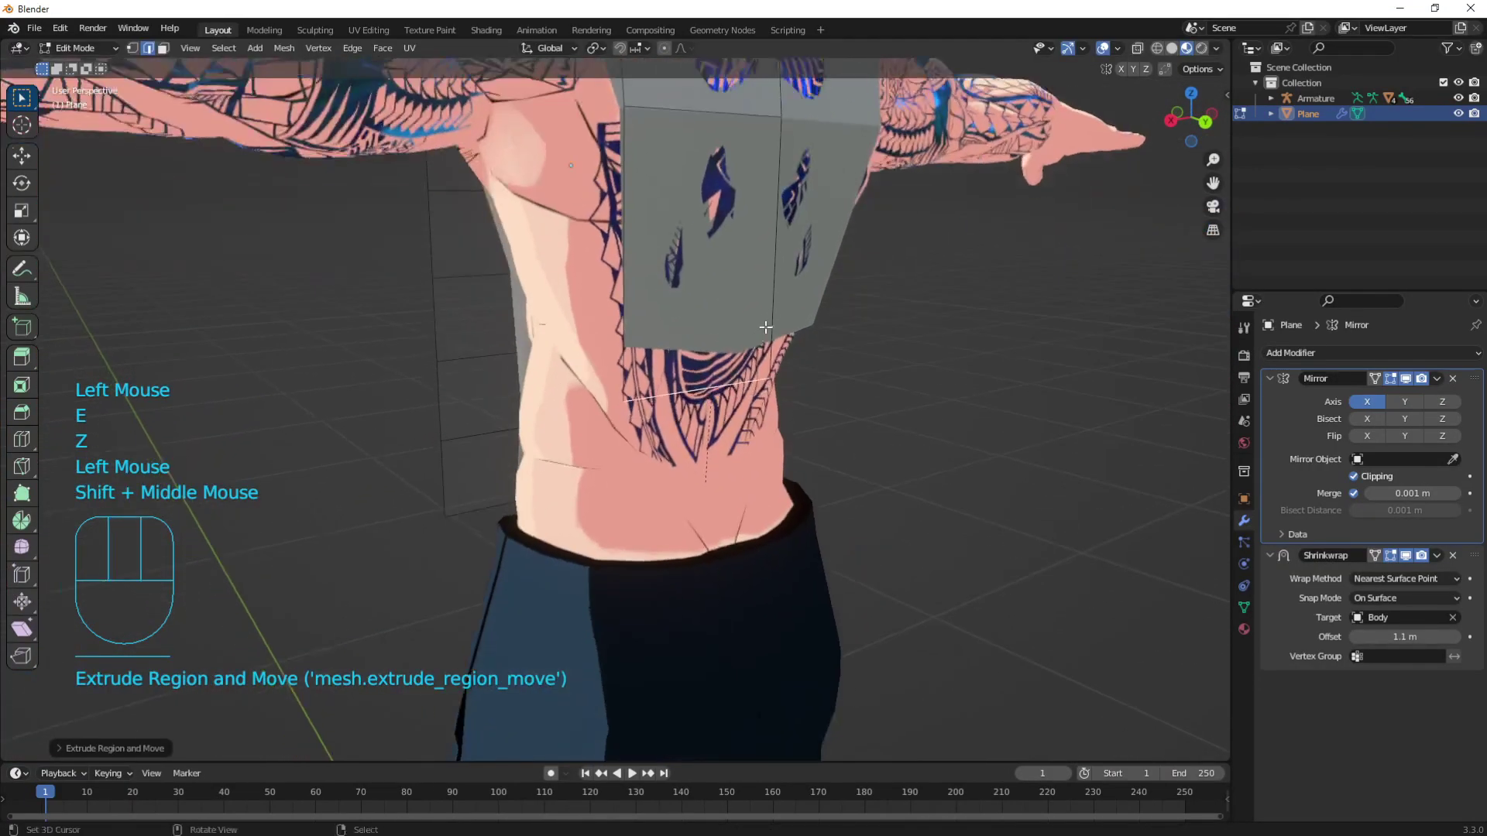
{"action": "key", "text": "e"}
{"action": "key", "text": "z"}
{"action": "left_click", "coordinate": [750, 550]}
Add horizontal loop cuts across the upper and middle sections of the back panel.
{"action": "middle_click_drag", "start_coordinate": [717, 279], "coordinate": [717, 503], "text": "shift"}
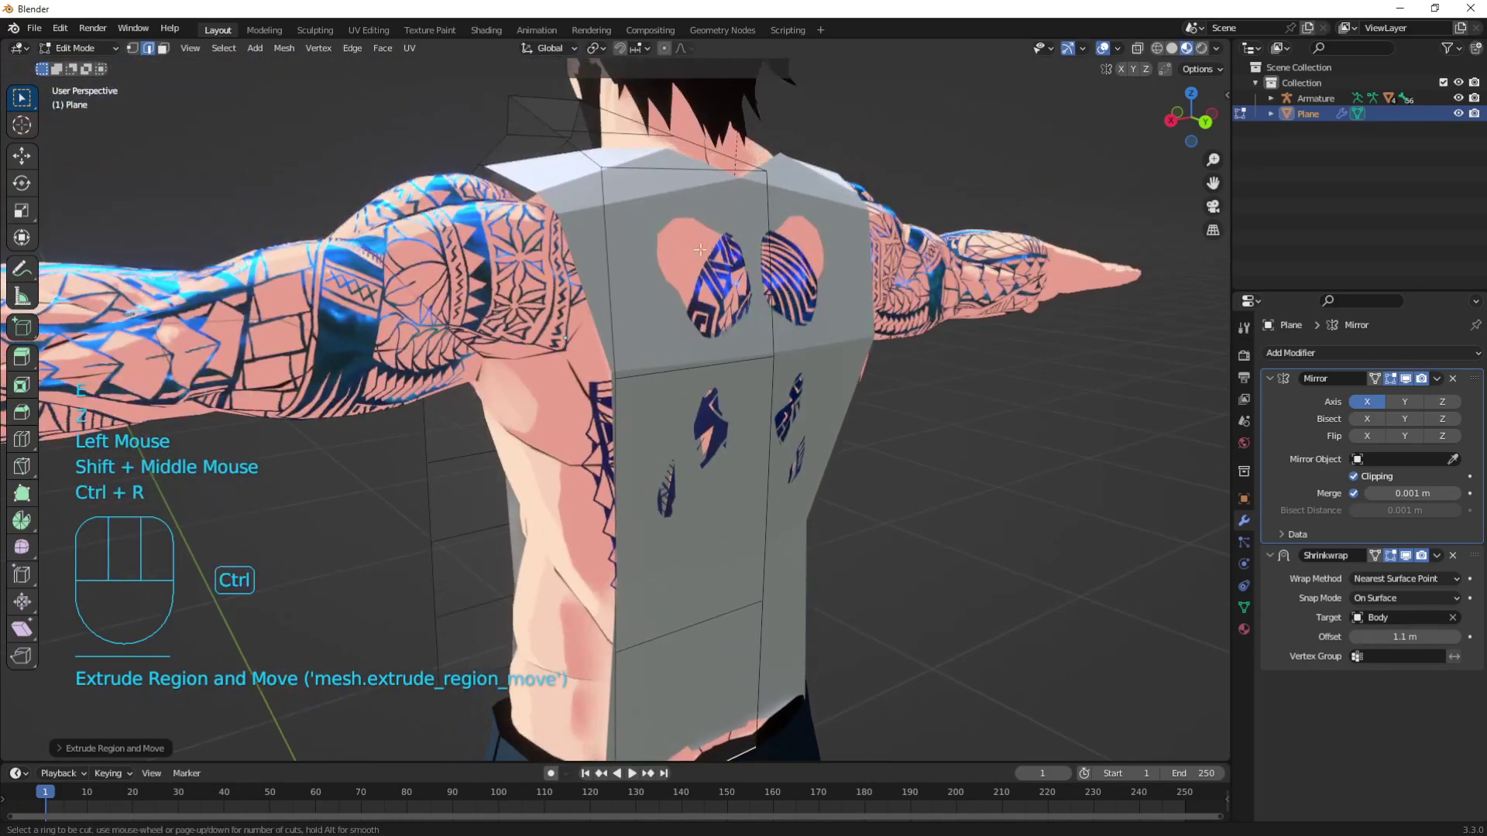
{"action": "left_click", "coordinate": [633, 281]}
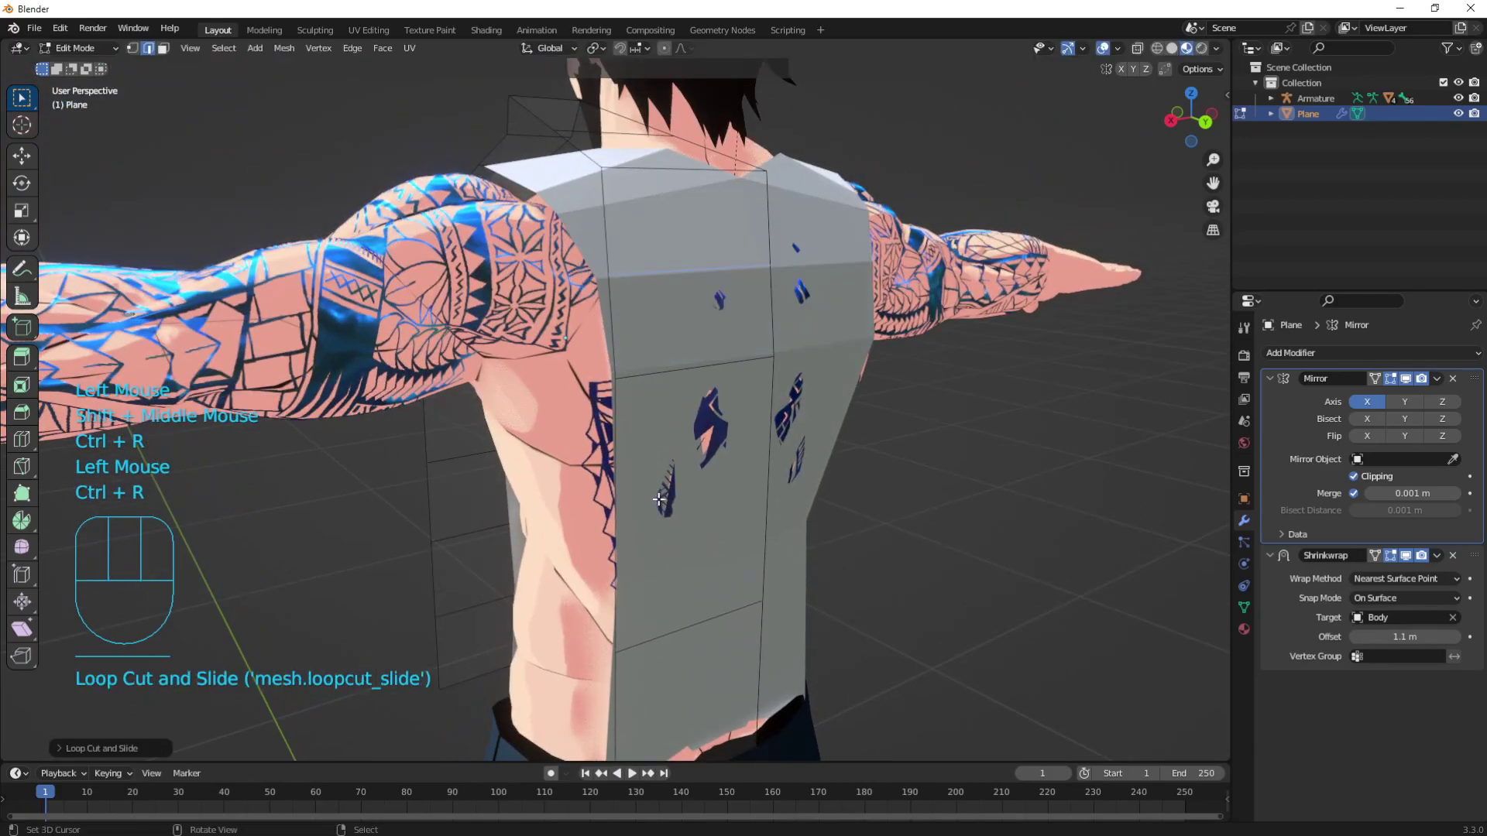
{"action": "left_click", "coordinate": [685, 540]}
{"action": "middle_click_drag", "start_coordinate": [684, 540], "coordinate": [689, 490], "text": "shift"}
{"action": "key", "text": "ctrl+r"}
{"action": "middle_click_drag", "start_coordinate": [625, 252], "coordinate": [743, 252]}
{"action": "key", "text": "ctrl+z"}
{"action": "key", "text": "g"}
{"action": "key", "text": "y"}
{"action": "right_click", "coordinate": [760, 235]}
Move the two uppermost centre-line vertices of the back panel along Y.
{"action": "key", "text": "1"}
{"action": "left_click", "coordinate": [761, 200]}
{"action": "key", "text": "g"}
{"action": "key", "text": "y"}
{"action": "left_click", "coordinate": [769, 205]}
{"action": "right_click", "coordinate": [746, 154]}
{"action": "key", "text": "g"}
{"action": "key", "text": "y"}
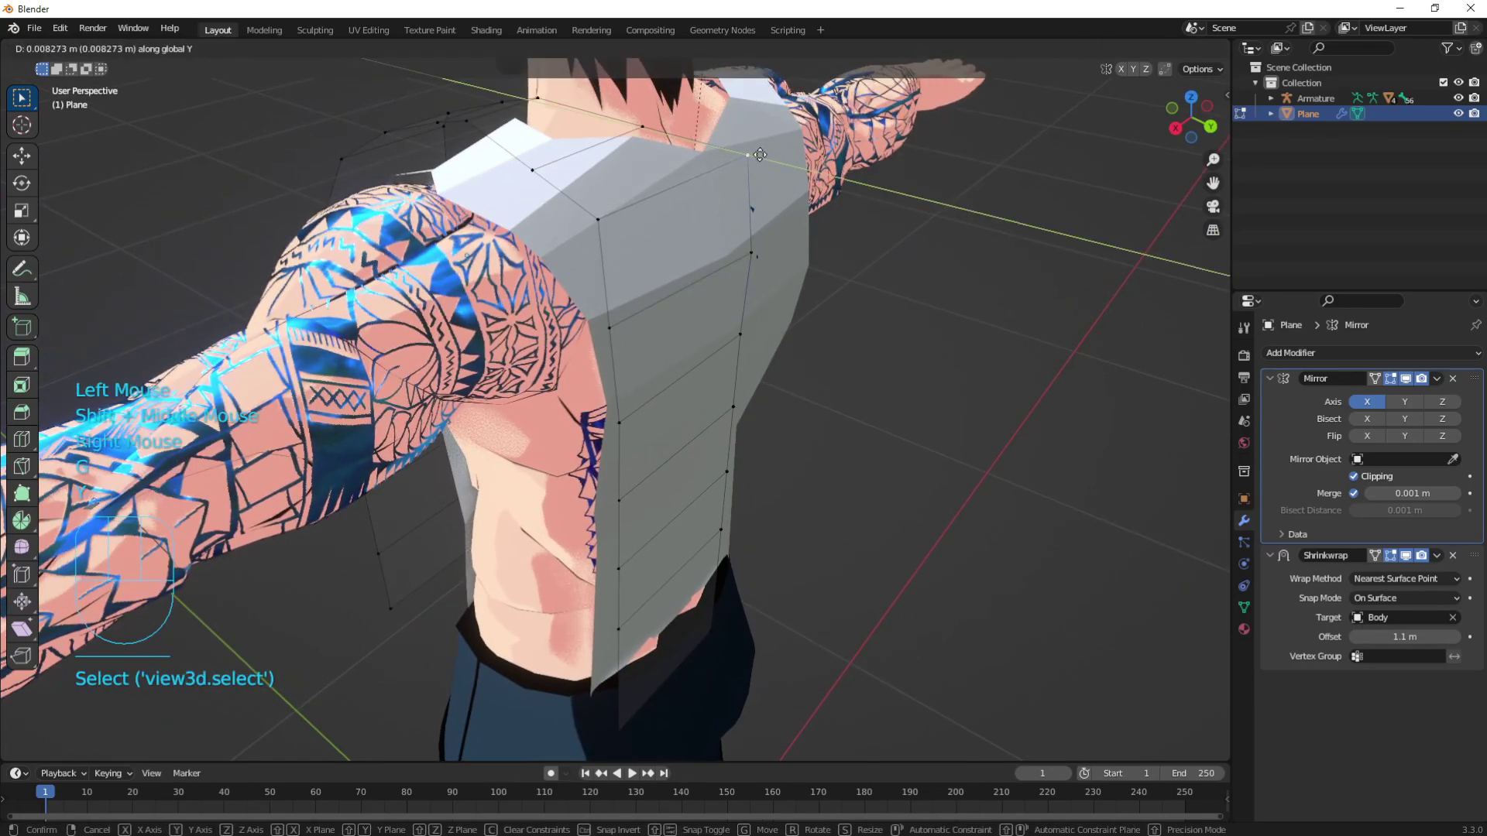
{"action": "left_click", "coordinate": [760, 155]}
Add another horizontal loop cut across the back panel between the two uppermost rows.
{"action": "middle_click_drag", "start_coordinate": [759, 155], "coordinate": [648, 251]}
{"action": "left_click", "coordinate": [532, 221]}
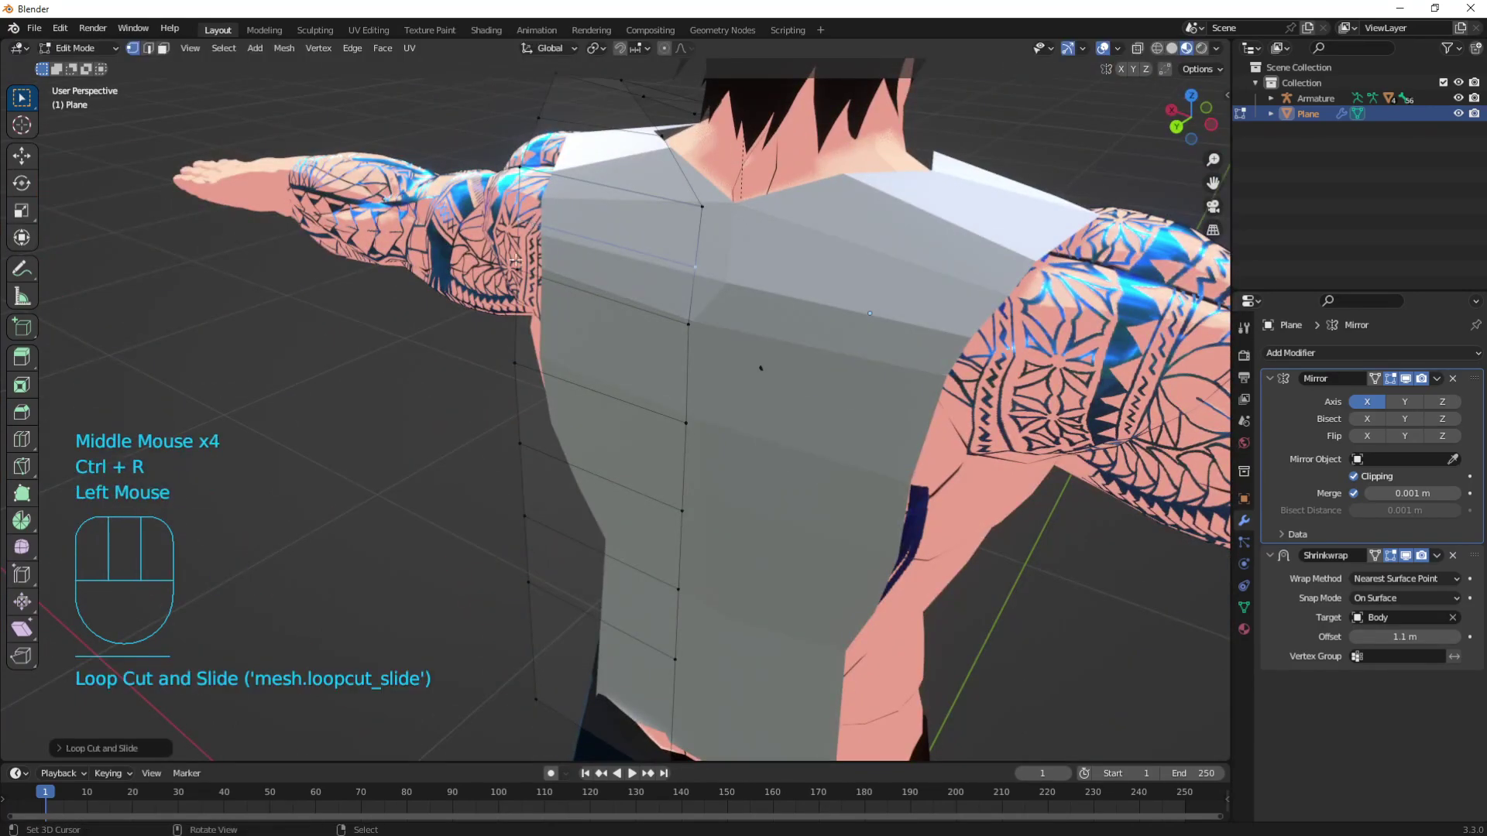
{"action": "middle_click_drag", "start_coordinate": [533, 221], "coordinate": [587, 299]}
{"action": "right_click", "coordinate": [738, 254]}
{"action": "key", "text": "g"}
{"action": "key", "text": "x"}
{"action": "right_click", "coordinate": [674, 322]}
{"action": "middle_click_drag", "start_coordinate": [673, 323], "coordinate": [598, 277], "text": "shift"}
Add a lengthwise loop cut down the middle of the garment panel, front and back, and select the whole mesh.
{"action": "key", "text": "ctrl+r"}
{"action": "left_click", "coordinate": [642, 406]}
{"action": "middle_click_drag", "start_coordinate": [641, 405], "coordinate": [643, 364], "text": "shift"}
{"action": "key", "text": "a"}
{"action": "key", "text": "q"}
{"action": "left_click", "coordinate": [601, 344]}
Select the outer side edges of the front and back panels below the armpit.
{"action": "middle_click_drag", "start_coordinate": [642, 364], "coordinate": [693, 418], "text": "shift"}
{"action": "scroll", "coordinate": [701, 401], "scroll_direction": "down", "scroll_amount": 2}
{"action": "middle_click_drag", "start_coordinate": [693, 418], "coordinate": [662, 491]}
{"action": "key", "text": "Tab"}
{"action": "key", "text": "Tab"}
{"action": "key", "text": "2"}
{"action": "right_click", "coordinate": [661, 491], "text": "alt"}
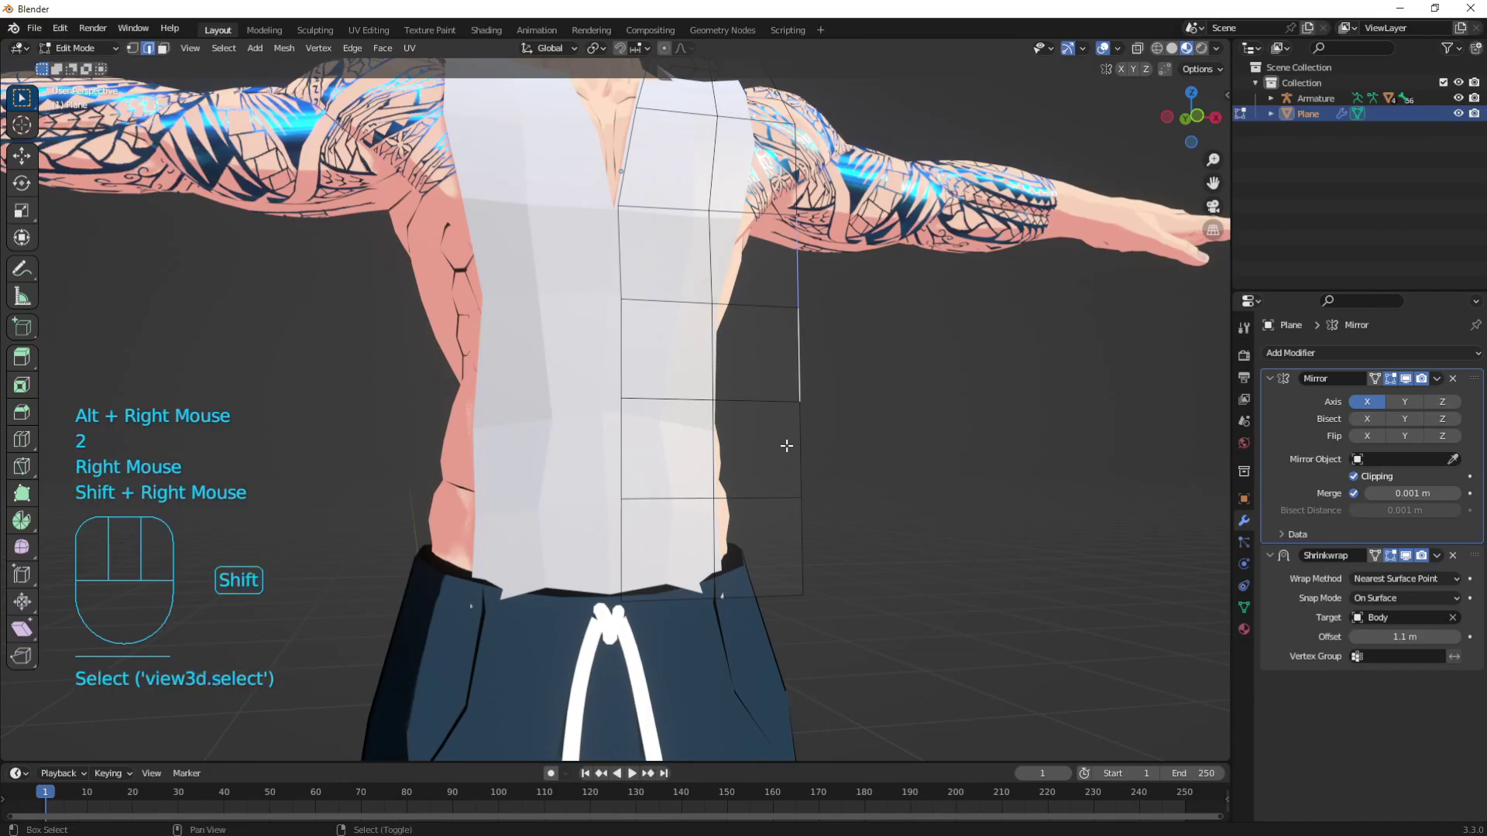
{"action": "middle_click_drag", "start_coordinate": [818, 565], "coordinate": [733, 501]}
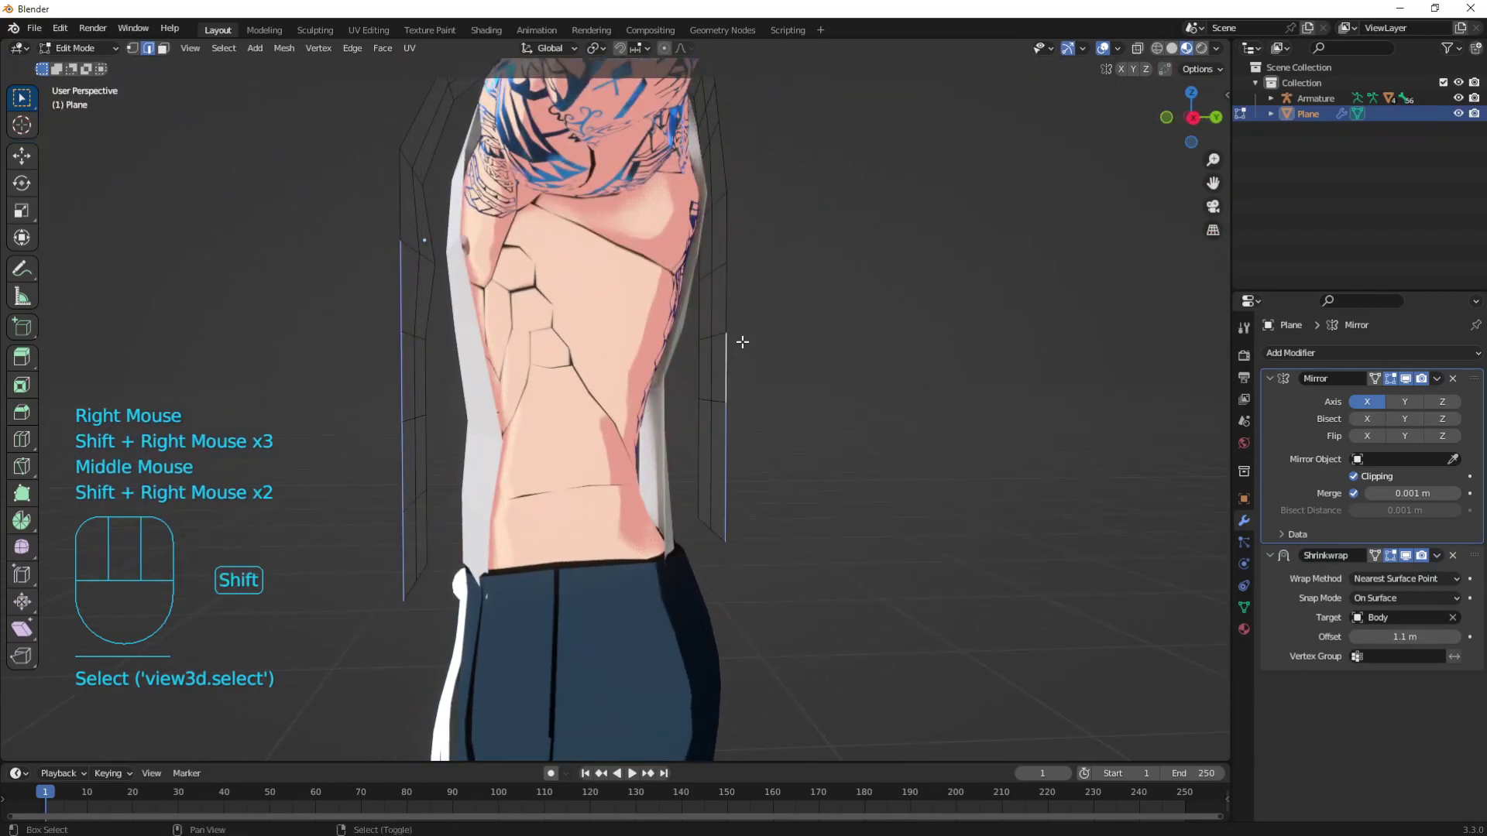
Slide the lower horizontal edge loop of the back panel down toward the hem.
{"action": "middle_click_drag", "start_coordinate": [759, 315], "coordinate": [571, 345]}
{"action": "right_click", "coordinate": [511, 232]}
{"action": "middle_click_drag", "start_coordinate": [511, 232], "coordinate": [689, 244]}
{"action": "middle_click_drag", "start_coordinate": [423, 293], "coordinate": [711, 350]}
{"action": "key", "text": "2"}
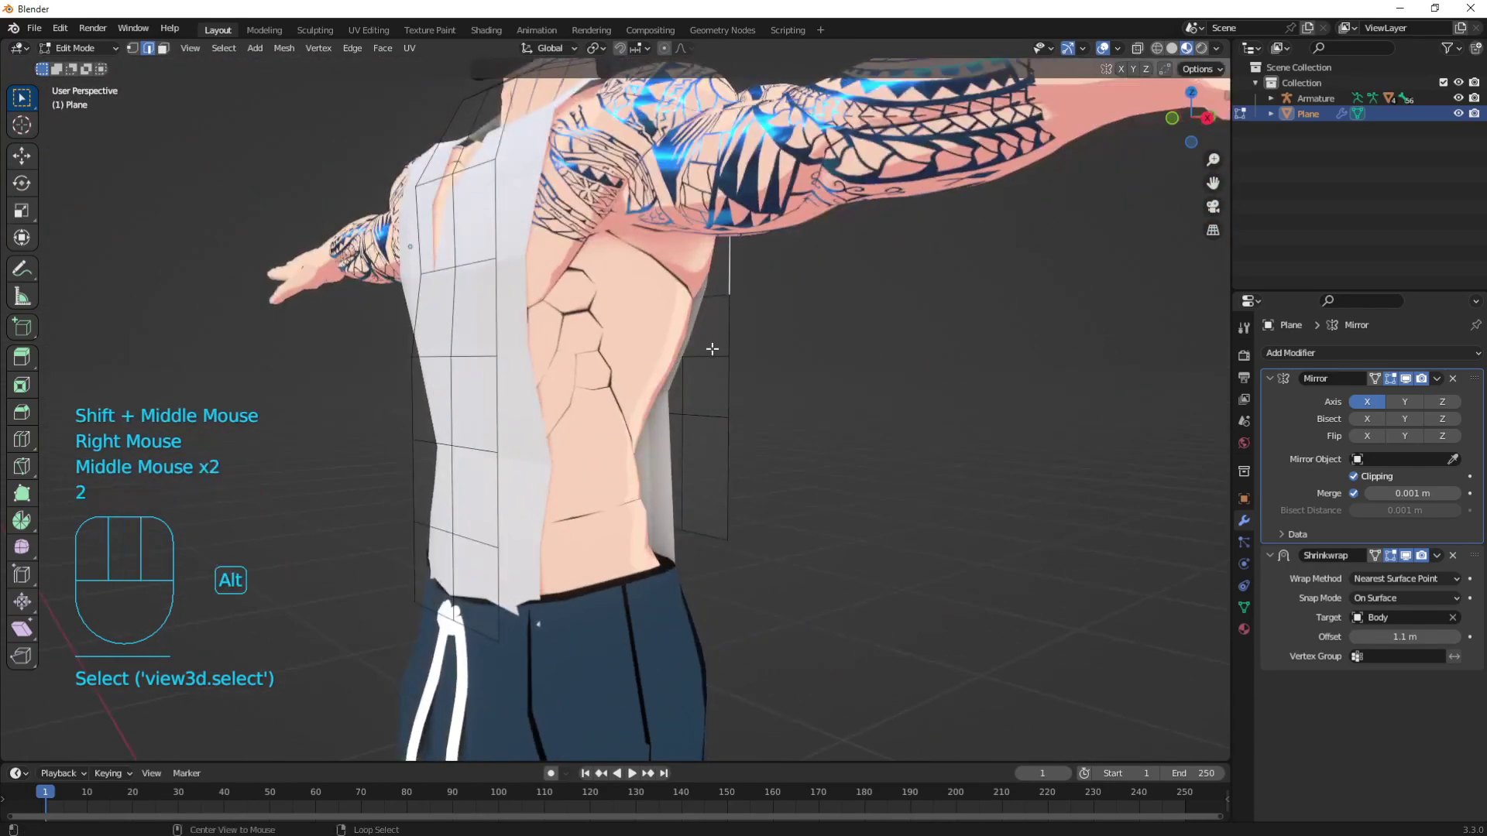
{"action": "right_click", "coordinate": [703, 436], "text": "alt"}
{"action": "key", "text": "g"}
{"action": "key", "text": "g"}
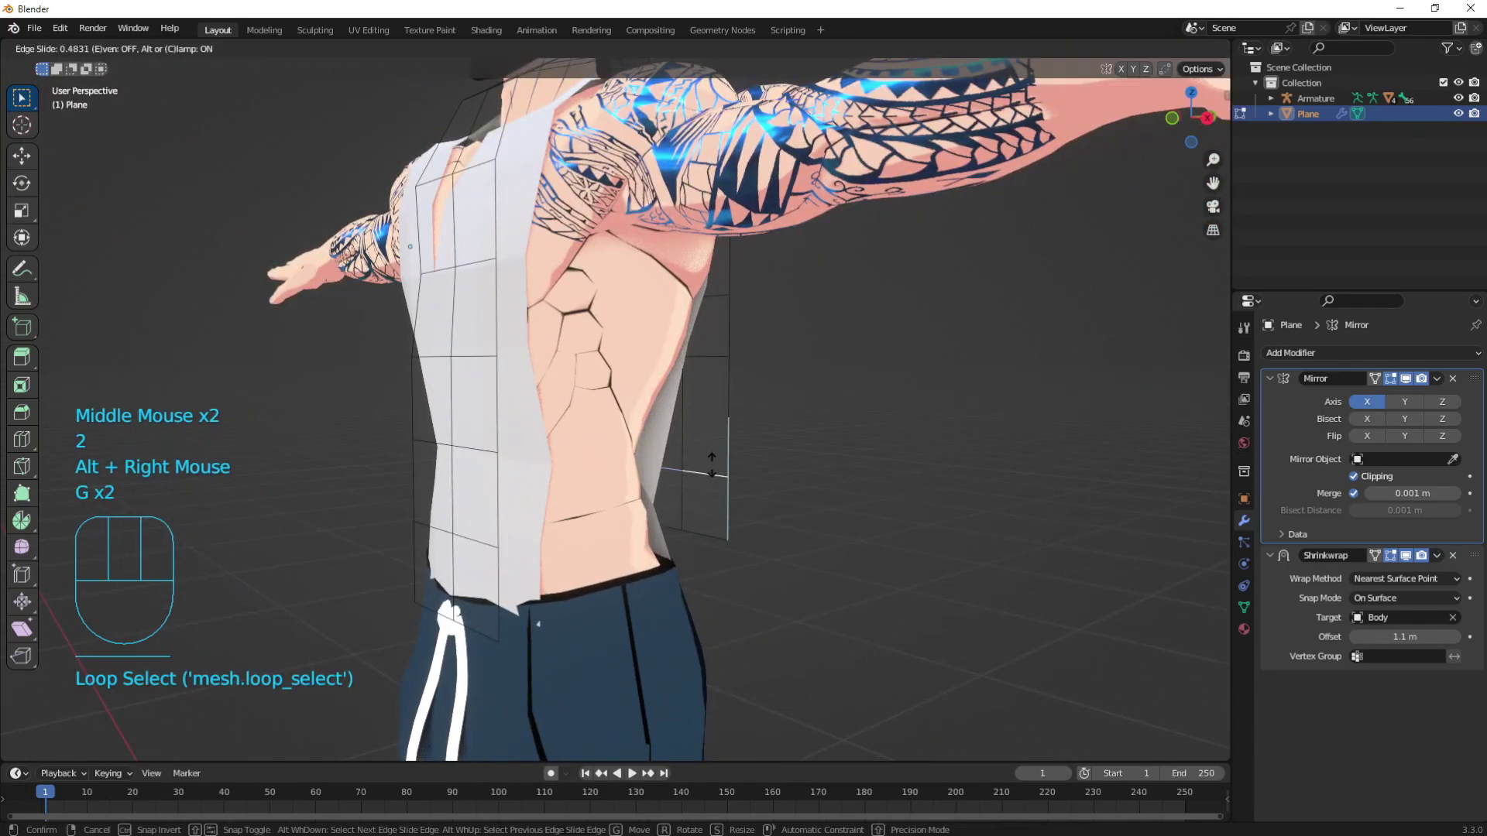
{"action": "left_click", "coordinate": [709, 360]}
Slide the next horizontal edge loop up the back panel and add another horizontal loop cut across it.
{"action": "right_click", "coordinate": [707, 356], "text": "alt"}
{"action": "key", "text": "g"}
{"action": "key", "text": "g"}
{"action": "left_click", "coordinate": [720, 365]}
{"action": "key", "text": "ctrl+r"}
{"action": "left_click", "coordinate": [716, 364]}
Try to close the side gap below the armpit with a single face between the front and back side edges.
{"action": "middle_click_drag", "start_coordinate": [716, 364], "coordinate": [682, 434]}
{"action": "key", "text": "2"}
{"action": "right_click", "coordinate": [619, 399]}
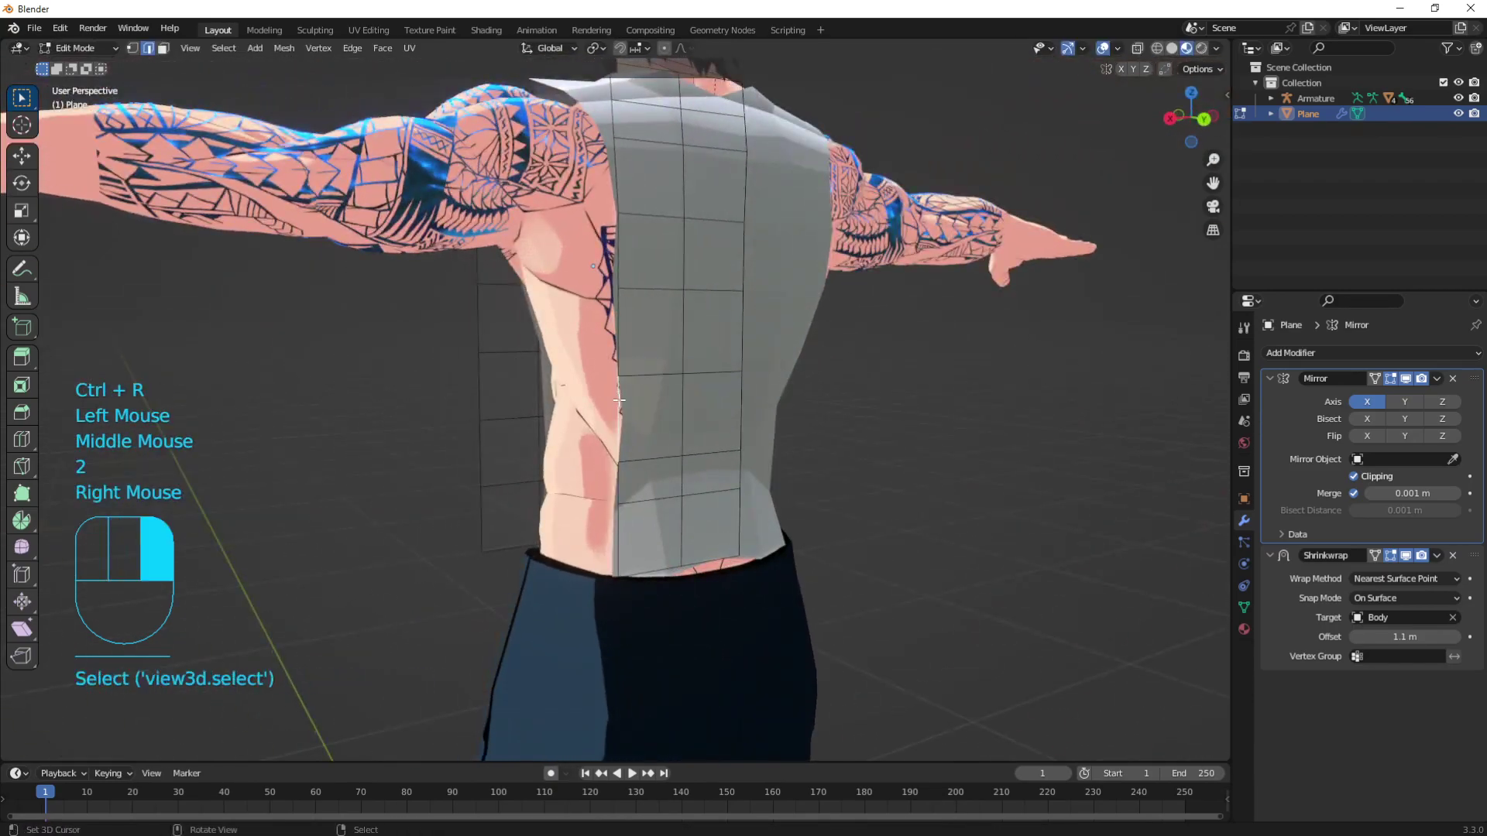
{"action": "right_click", "coordinate": [619, 491], "text": "alt"}
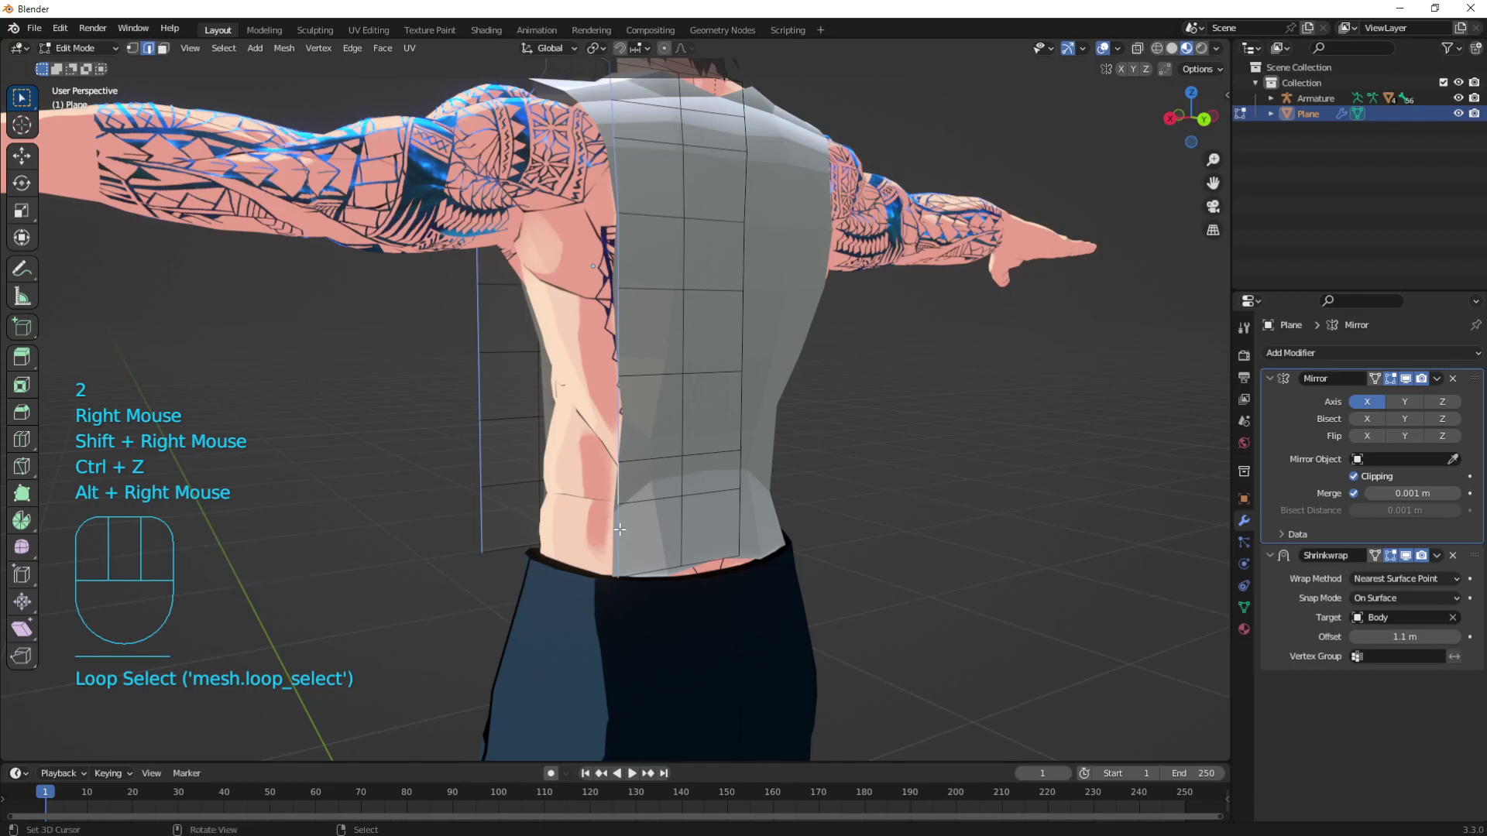
{"action": "right_click", "coordinate": [441, 355]}
{"action": "middle_click_drag", "start_coordinate": [442, 355], "coordinate": [485, 335], "text": "shift"}
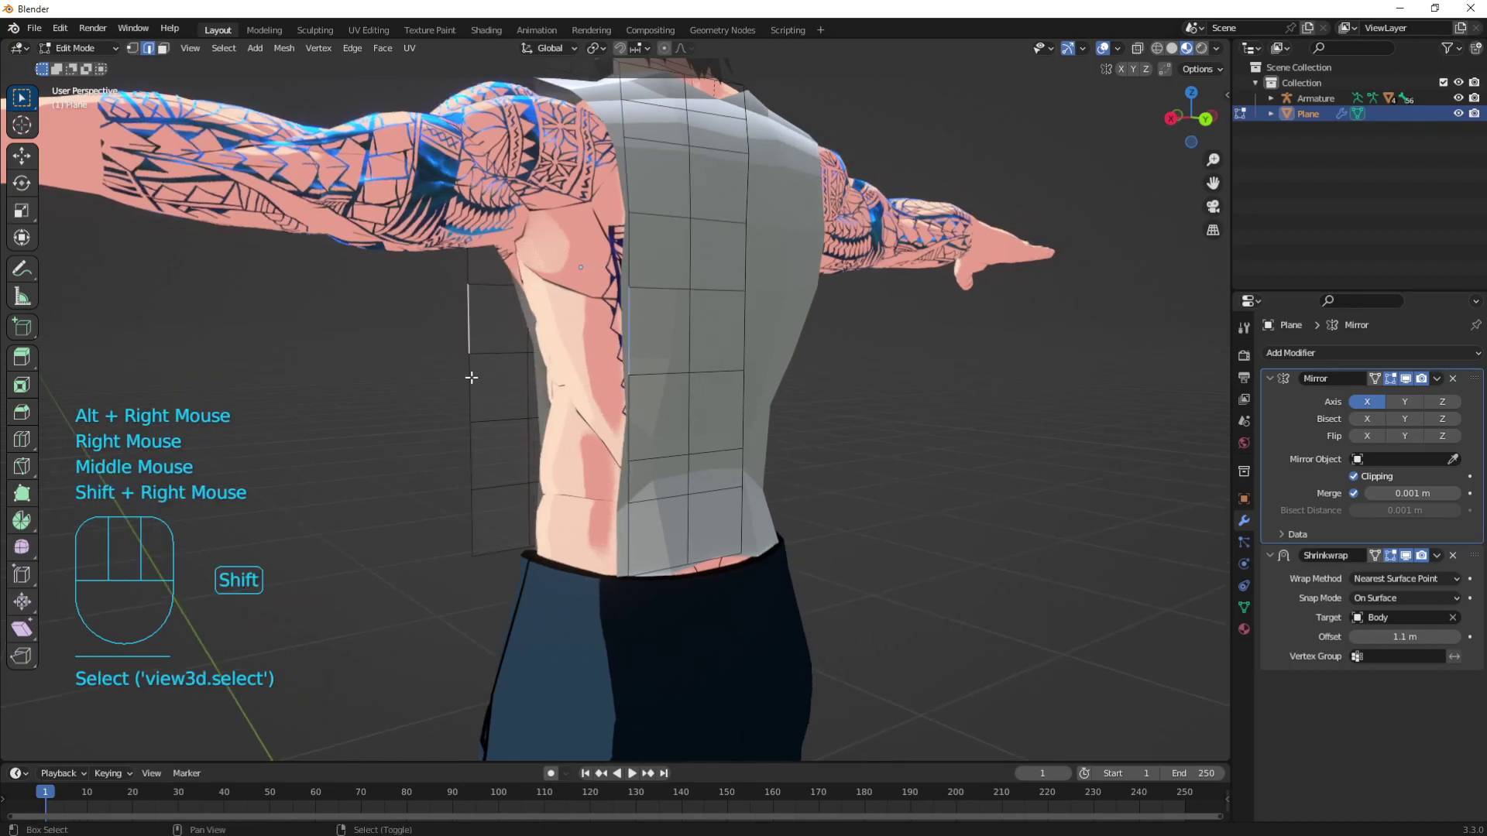
{"action": "right_click", "coordinate": [627, 435], "text": "shift"}
{"action": "middle_click_drag", "start_coordinate": [627, 435], "coordinate": [614, 286]}
{"action": "key", "text": "f"}
{"action": "key", "text": "ctrl+r"}
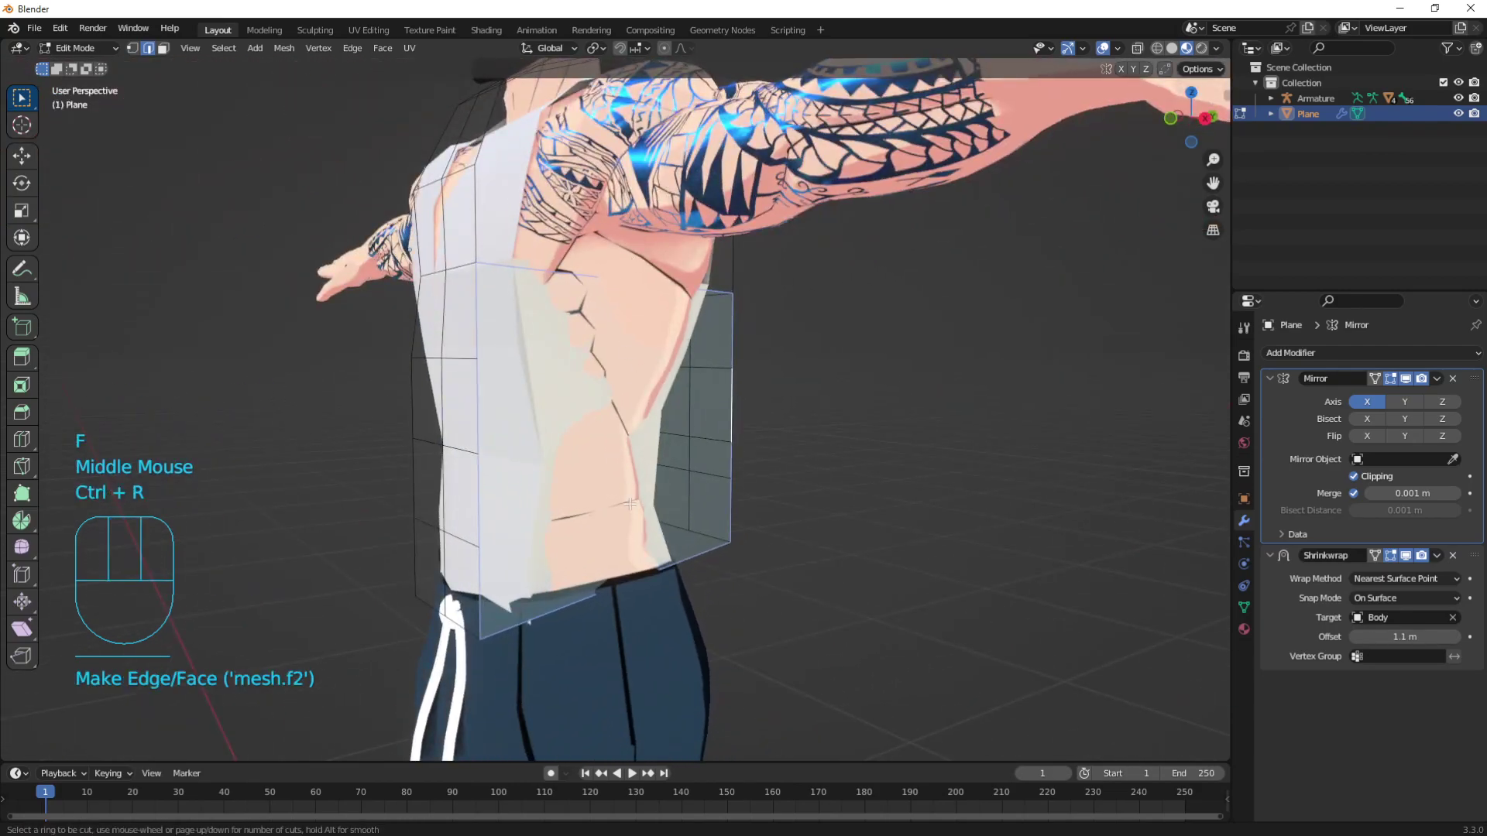
Undo the single side face spanning the front and back panels.
{"action": "middle_click_drag", "start_coordinate": [629, 574], "coordinate": [457, 565]}
{"action": "middle_click_drag", "start_coordinate": [527, 372], "coordinate": [710, 419]}
{"action": "key", "text": "1"}
{"action": "key", "text": "ctrl+r"}
{"action": "key", "text": "2"}
{"action": "key", "text": "ctrl+z"}
{"action": "key", "text": "ctrl+z"}
{"action": "key", "text": "2"}
{"action": "key", "text": "ctrl+z"}
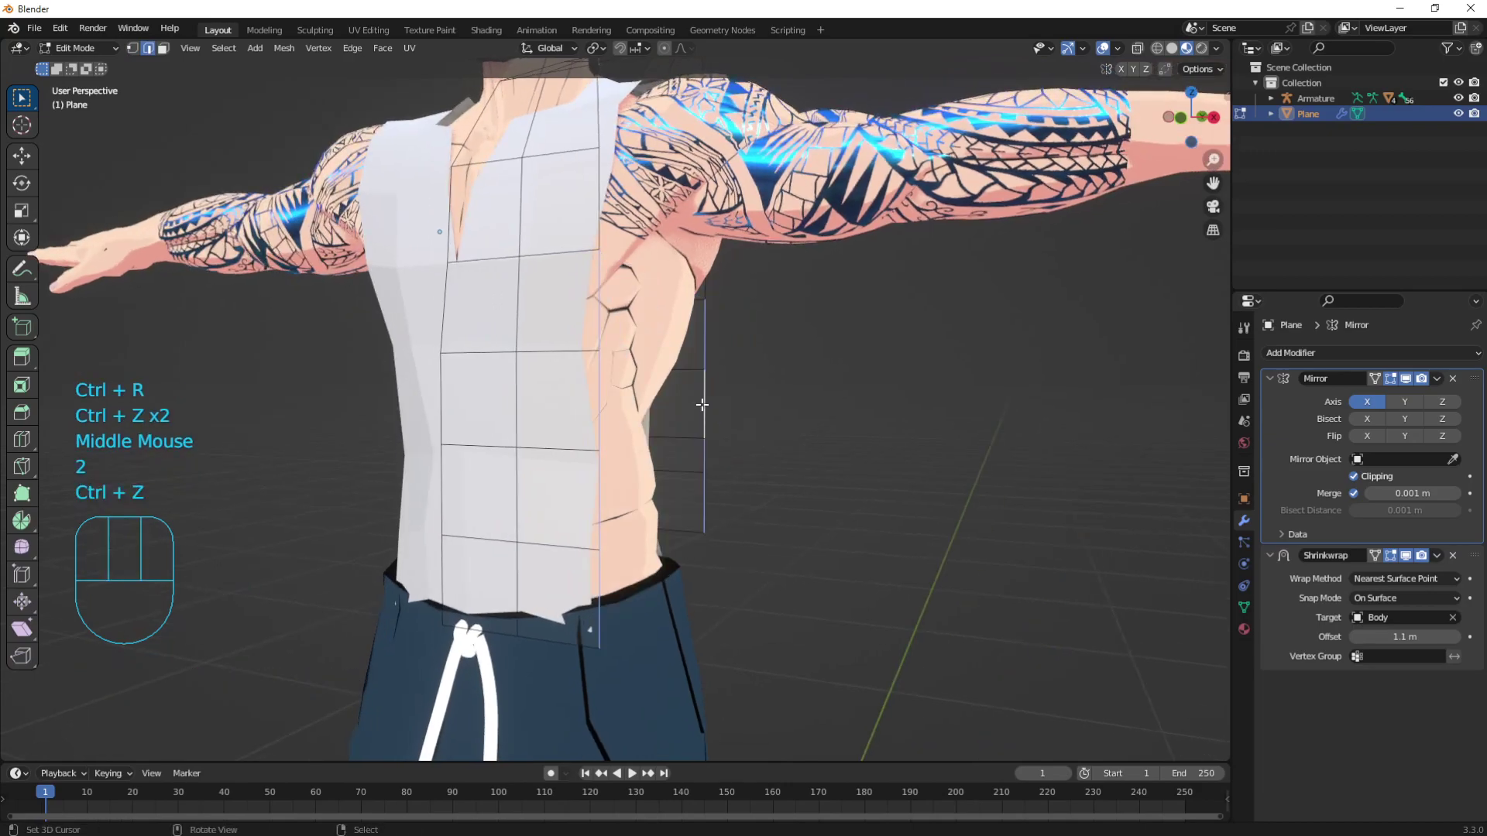
Fill the upper rows of the side gap with separate faces between matching front and back side edges.
{"action": "key", "text": "2"}
{"action": "right_click", "coordinate": [715, 316]}
{"action": "right_click", "coordinate": [692, 397]}
{"action": "right_click", "coordinate": [694, 434], "text": "shift"}
{"action": "key", "text": "f"}
{"action": "right_click", "coordinate": [712, 458]}
{"action": "right_click", "coordinate": [589, 488], "text": "shift"}
{"action": "key", "text": "f"}
Fill the lowest row of the side gap with a face between the front and back edges at the hem.
{"action": "right_click", "coordinate": [602, 582]}
{"action": "right_click", "coordinate": [665, 523], "text": "shift"}
{"action": "key", "text": "ctrl+z"}
{"action": "right_click", "coordinate": [708, 514], "text": "shift"}
{"action": "key", "text": "f"}
{"action": "middle_click_drag", "start_coordinate": [731, 518], "coordinate": [320, 527]}
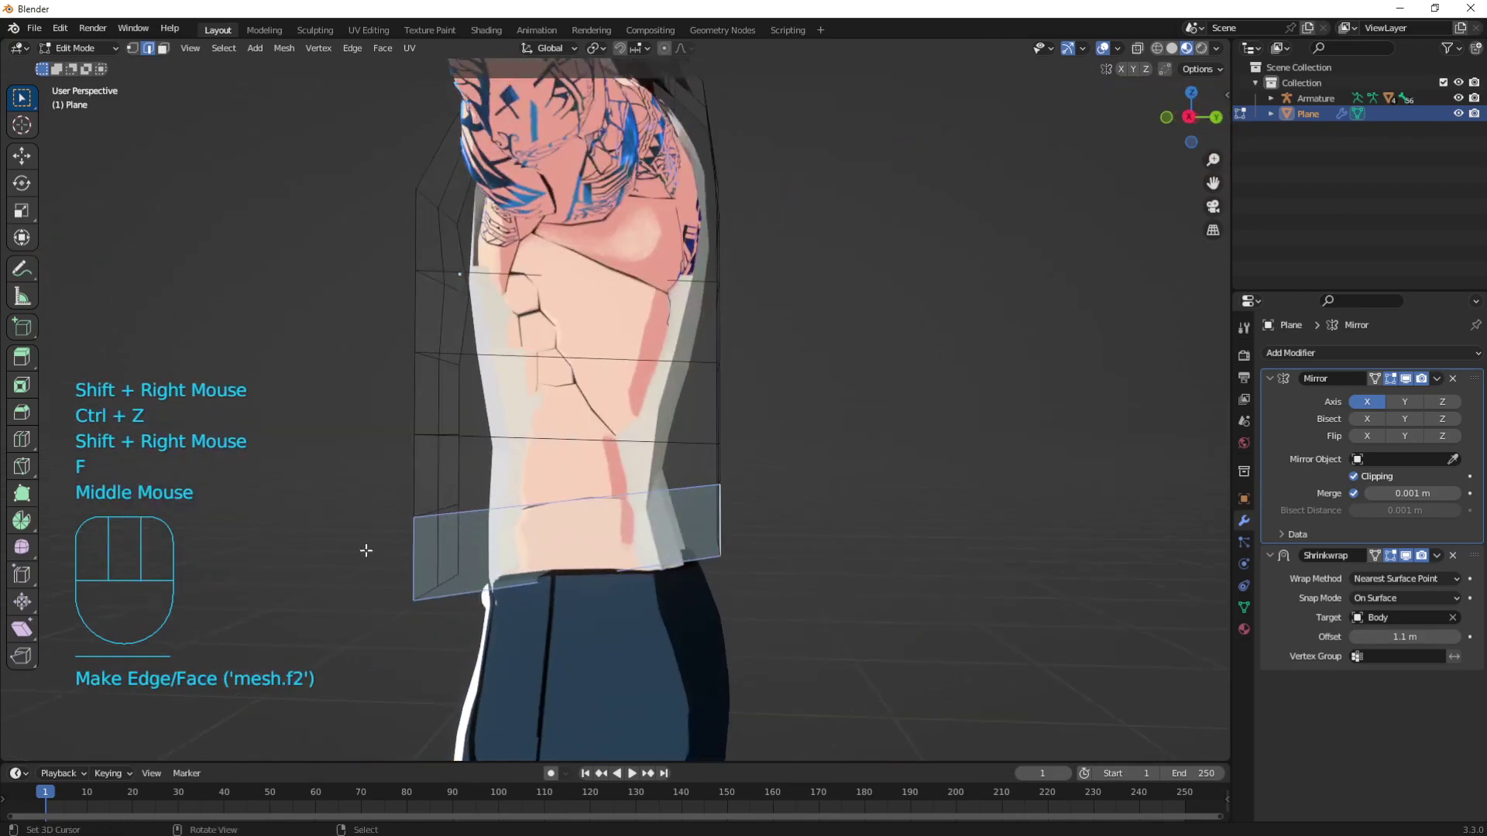
Add a vertical loop cut down the middle of the new side panel.
{"action": "middle_click_drag", "start_coordinate": [557, 491], "coordinate": [593, 289]}
{"action": "key", "text": "ctrl+r"}
{"action": "left_click", "coordinate": [538, 332]}
Turn on proportional editing and move the outer vertex near the back panel's armpit along X with an enlarged falloff.
{"action": "key", "text": "1"}
{"action": "right_click", "coordinate": [618, 291]}
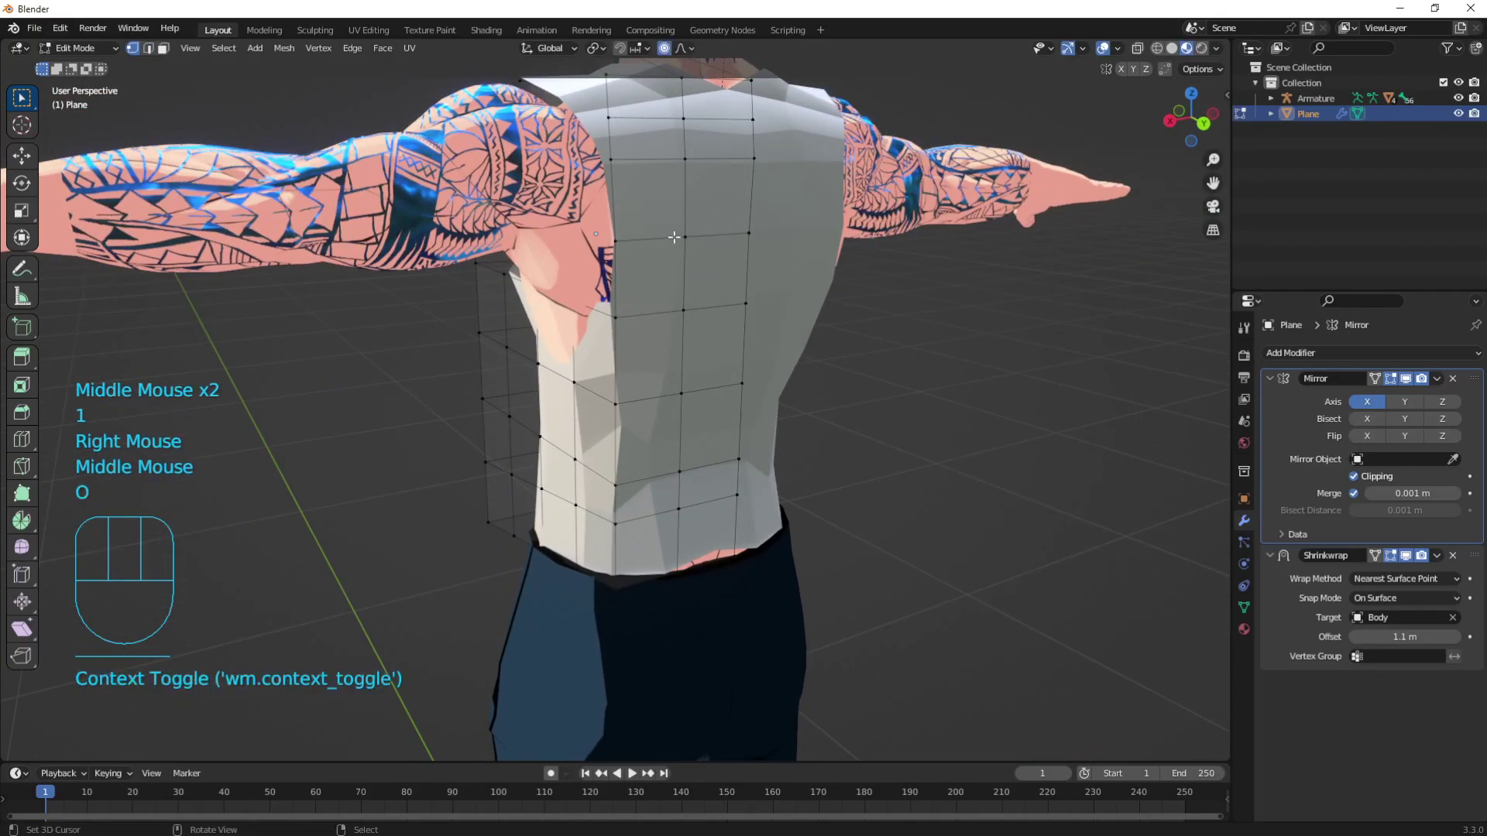
{"action": "key", "text": "g"}
{"action": "key", "text": "x"}
{"action": "scroll", "coordinate": [686, 223], "scroll_direction": "up", "scroll_amount": 1}
{"action": "scroll", "coordinate": [686, 223], "scroll_direction": "down", "scroll_amount": 1}
{"action": "scroll", "coordinate": [681, 224], "scroll_direction": "up", "scroll_amount": 5}
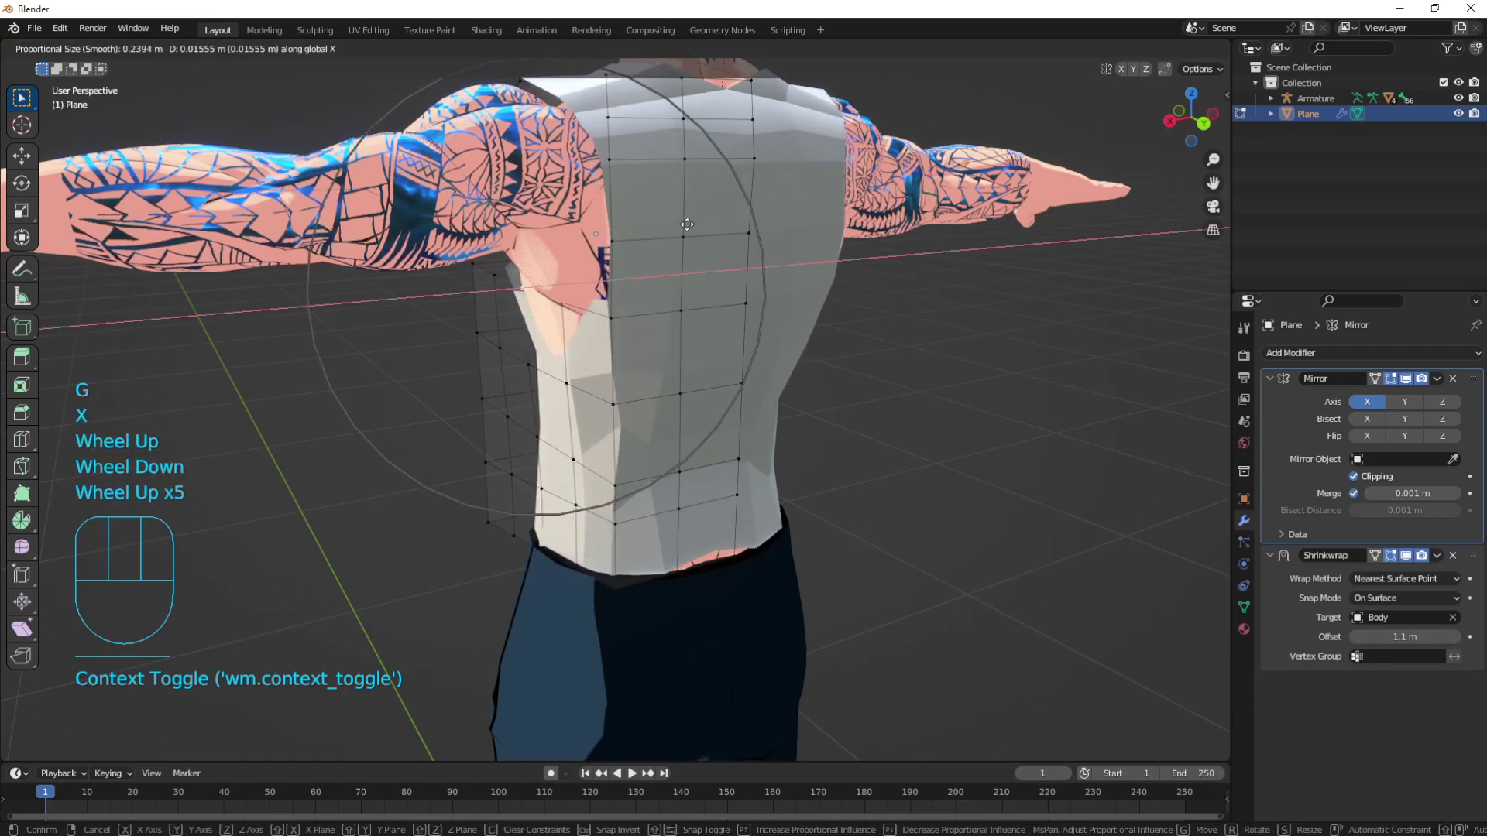
{"action": "left_click", "coordinate": [681, 226]}
{"action": "scroll", "coordinate": [682, 226], "scroll_direction": "up", "scroll_amount": 1}
Select a vertex on the upper back panel and move it along Z.
{"action": "middle_click_drag", "start_coordinate": [681, 226], "coordinate": [689, 295]}
{"action": "middle_click_drag", "start_coordinate": [689, 294], "coordinate": [666, 434], "text": "shift"}
{"action": "right_click", "coordinate": [706, 464]}
{"action": "key", "text": "g"}
{"action": "key", "text": "z"}
{"action": "left_click", "coordinate": [706, 461]}
Reposition the front panel's outer armhole vertices, moving the chest-level one outward along X.
{"action": "middle_click_drag", "start_coordinate": [666, 433], "coordinate": [620, 411], "text": "shift"}
{"action": "middle_click_drag", "start_coordinate": [619, 410], "coordinate": [604, 411]}
{"action": "key", "text": "Tab"}
{"action": "middle_click_drag", "start_coordinate": [604, 411], "coordinate": [701, 346]}
{"action": "key", "text": "Tab"}
{"action": "key", "text": "1"}
{"action": "scroll", "coordinate": [568, 257], "scroll_direction": "up", "scroll_amount": 1}
{"action": "scroll", "coordinate": [588, 263], "scroll_direction": "up", "scroll_amount": 1, "text": "shift"}
{"action": "key", "text": "g"}
{"action": "left_click", "coordinate": [734, 314]}
{"action": "right_click", "coordinate": [733, 350]}
{"action": "key", "text": "g"}
{"action": "key", "text": "x"}
{"action": "left_click", "coordinate": [748, 345]}
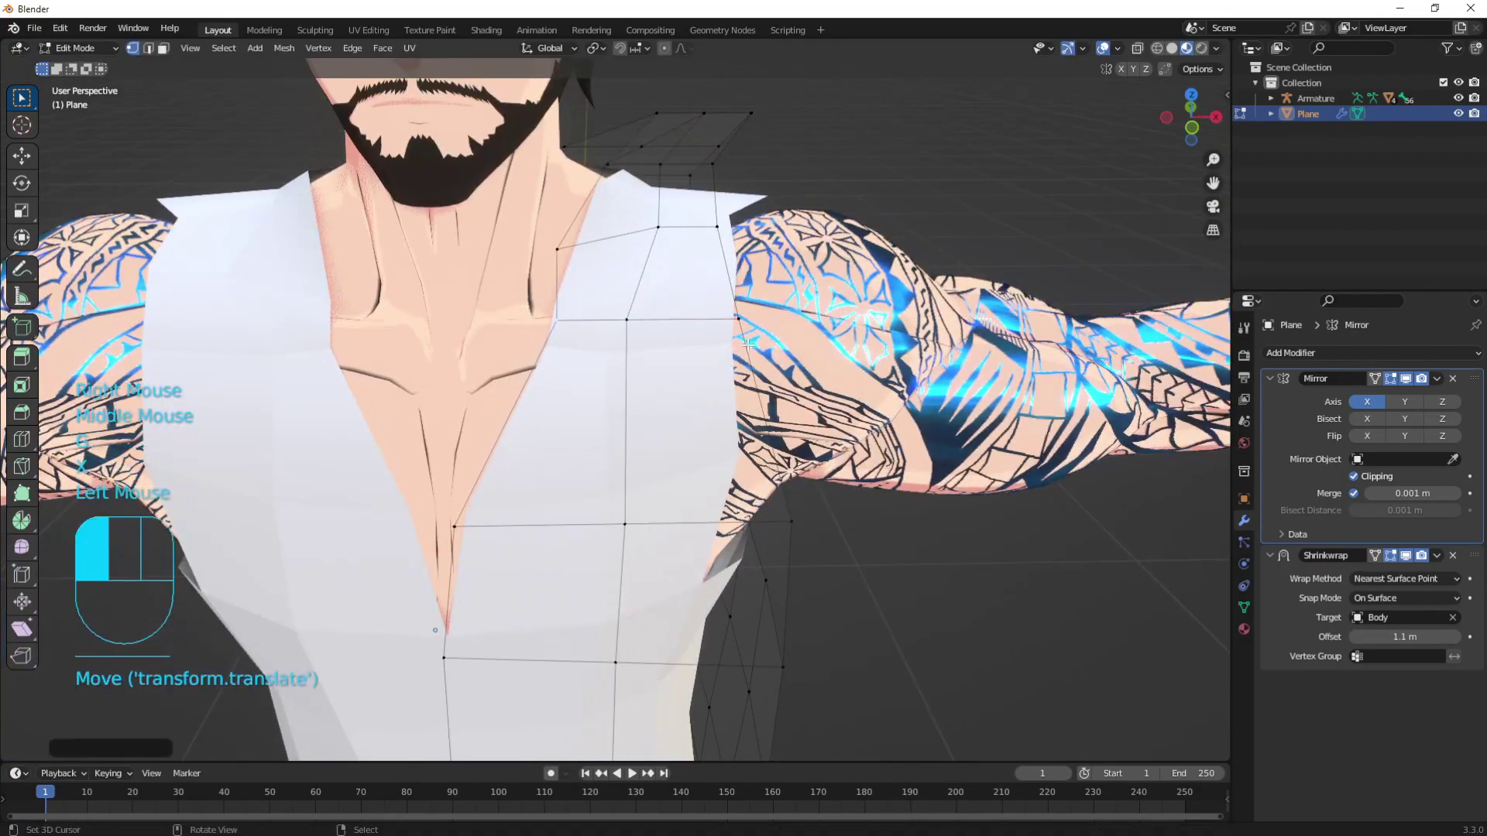
Move the lower neckline vertex along X onto the centre line and lower it along Z.
{"action": "key", "text": "g"}
{"action": "key", "text": "x"}
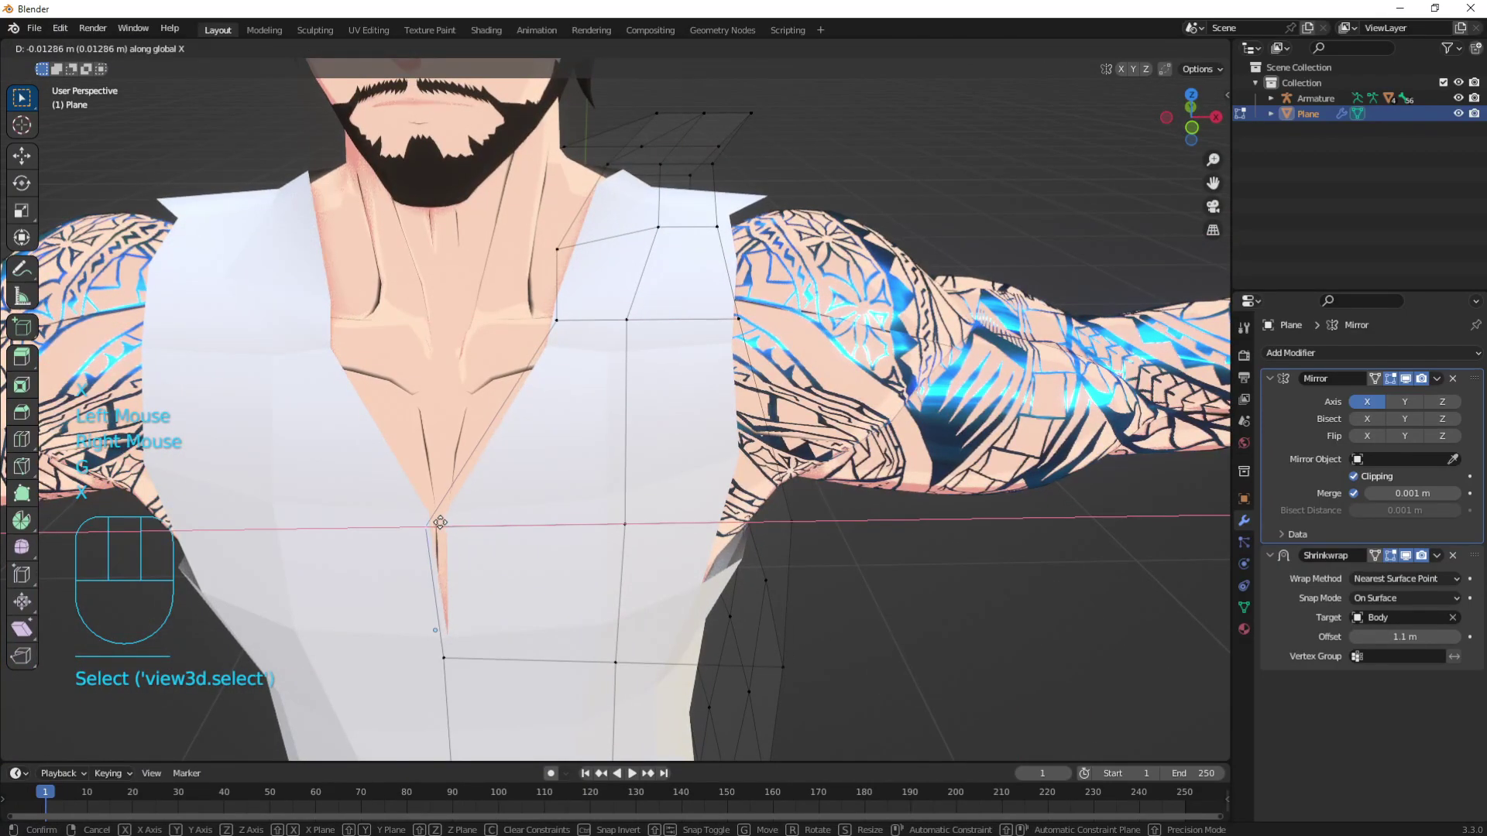
{"action": "left_click", "coordinate": [442, 523]}
{"action": "middle_click_drag", "start_coordinate": [441, 523], "coordinate": [548, 421], "text": "shift"}
{"action": "key", "text": "g"}
{"action": "key", "text": "z"}
{"action": "left_click", "coordinate": [547, 474]}
Move two more front neckline vertices outward along X to shape the V-neck.
{"action": "middle_click_drag", "start_coordinate": [548, 474], "coordinate": [572, 457], "text": "shift"}
{"action": "right_click", "coordinate": [646, 348]}
{"action": "key", "text": "g"}
{"action": "key", "text": "x"}
{"action": "left_click", "coordinate": [654, 349]}
{"action": "right_click", "coordinate": [647, 270]}
{"action": "key", "text": "g"}
{"action": "key", "text": "x"}
{"action": "left_click", "coordinate": [673, 269]}
Adjust two neckline vertices along the top of the shoulder by moving them along X.
{"action": "middle_click_drag", "start_coordinate": [673, 269], "coordinate": [619, 309], "text": "shift"}
{"action": "middle_click_drag", "start_coordinate": [619, 309], "coordinate": [402, 433]}
{"action": "right_click", "coordinate": [399, 438]}
{"action": "key", "text": "g"}
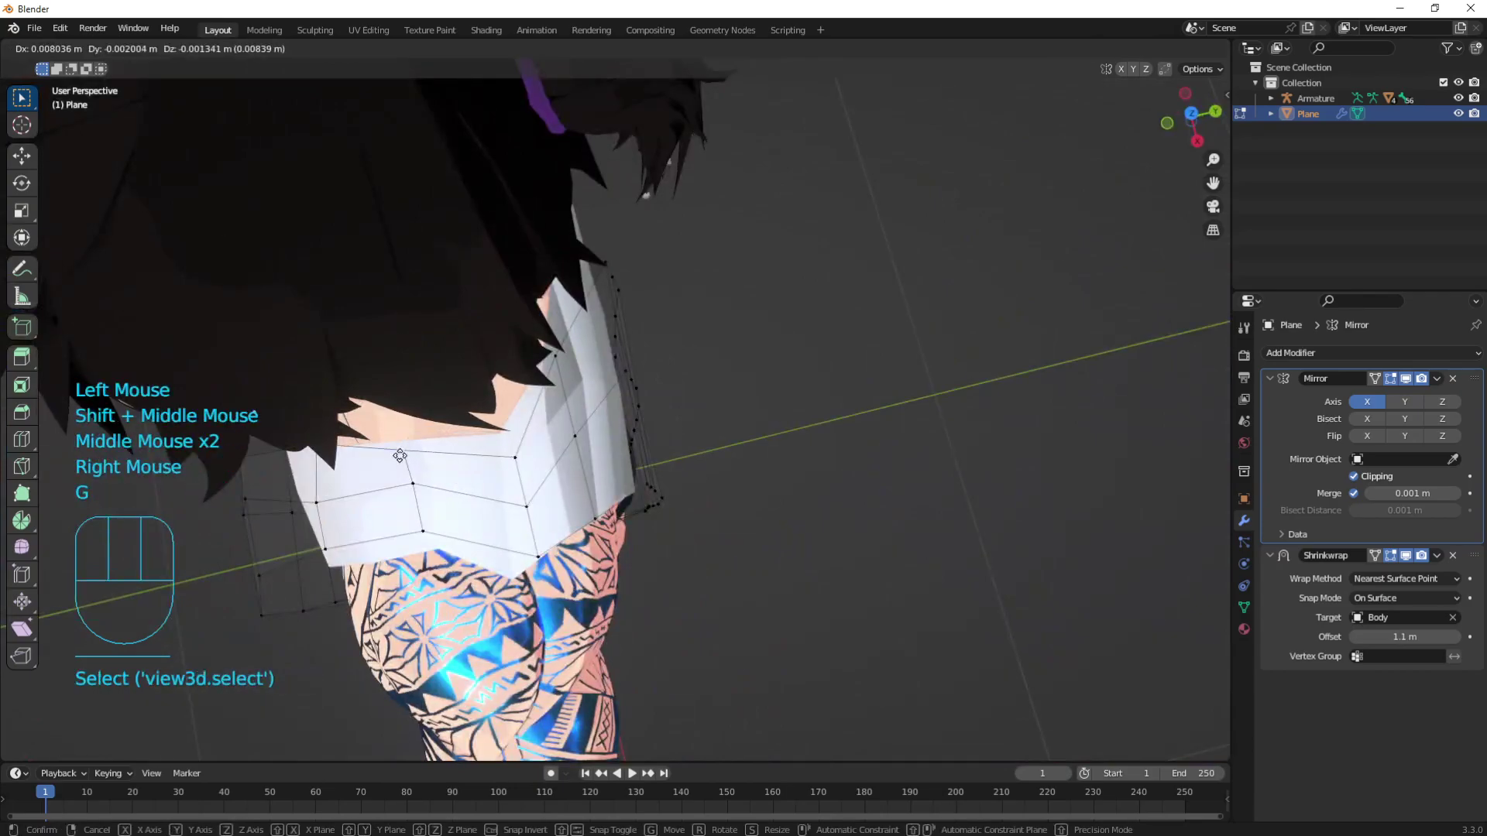
{"action": "key", "text": "y"}
{"action": "right_click", "coordinate": [401, 456]}
{"action": "key", "text": "g"}
{"action": "key", "text": "x"}
{"action": "left_click", "coordinate": [406, 453]}
{"action": "right_click", "coordinate": [523, 459]}
{"action": "key", "text": "g"}
{"action": "key", "text": "x"}
{"action": "left_click", "coordinate": [522, 459]}
{"action": "middle_click_drag", "start_coordinate": [523, 459], "coordinate": [557, 387]}
{"action": "middle_click_drag", "start_coordinate": [557, 388], "coordinate": [618, 269]}
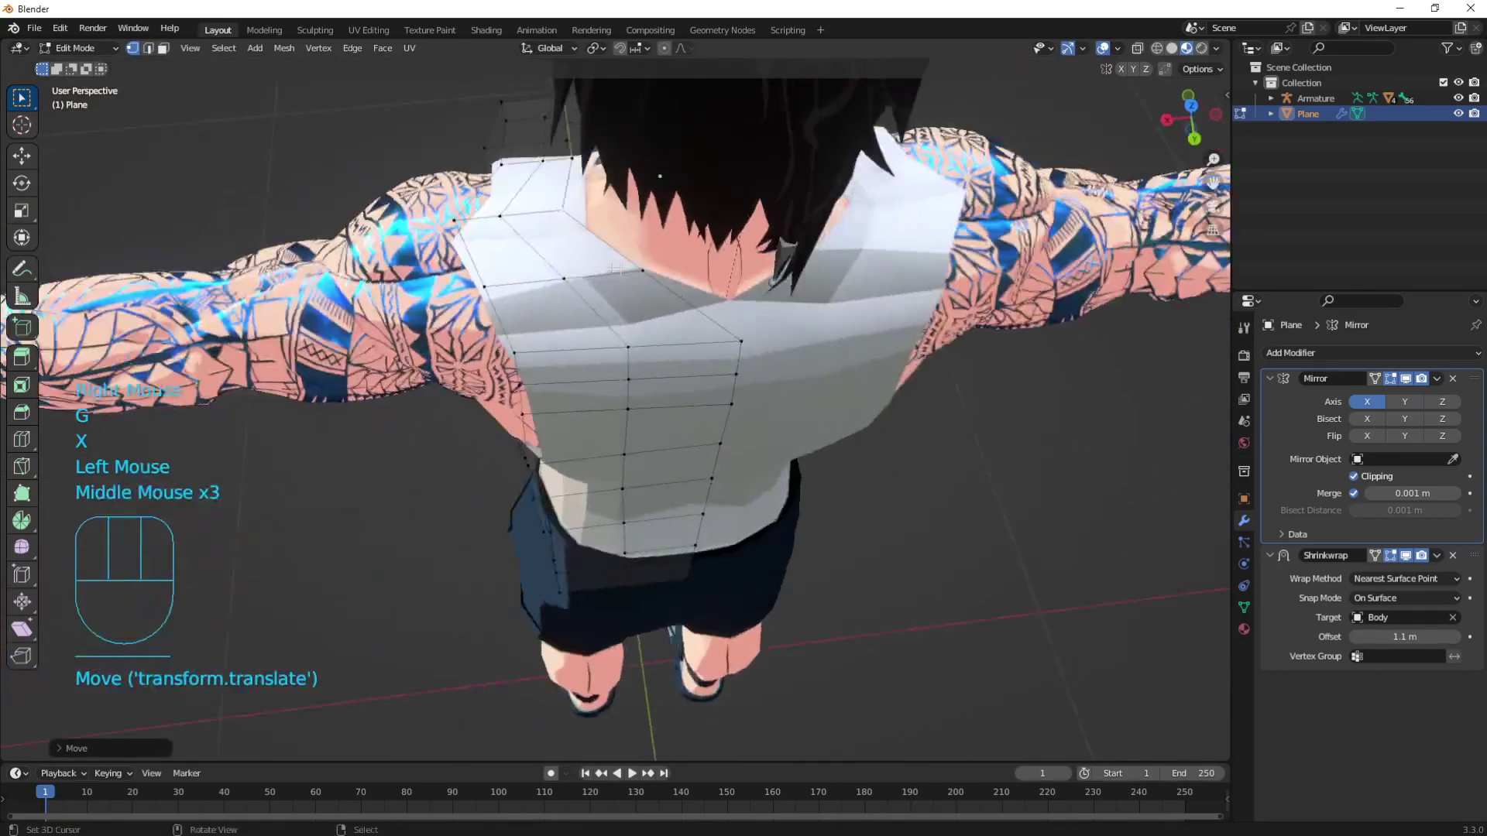
{"action": "right_click", "coordinate": [619, 269]}
{"action": "key", "text": "g"}
{"action": "key", "text": "x"}
{"action": "right_click", "coordinate": [624, 272]}
Select the whole garment mesh and apply smooth shading to it.
{"action": "key", "text": "a"}
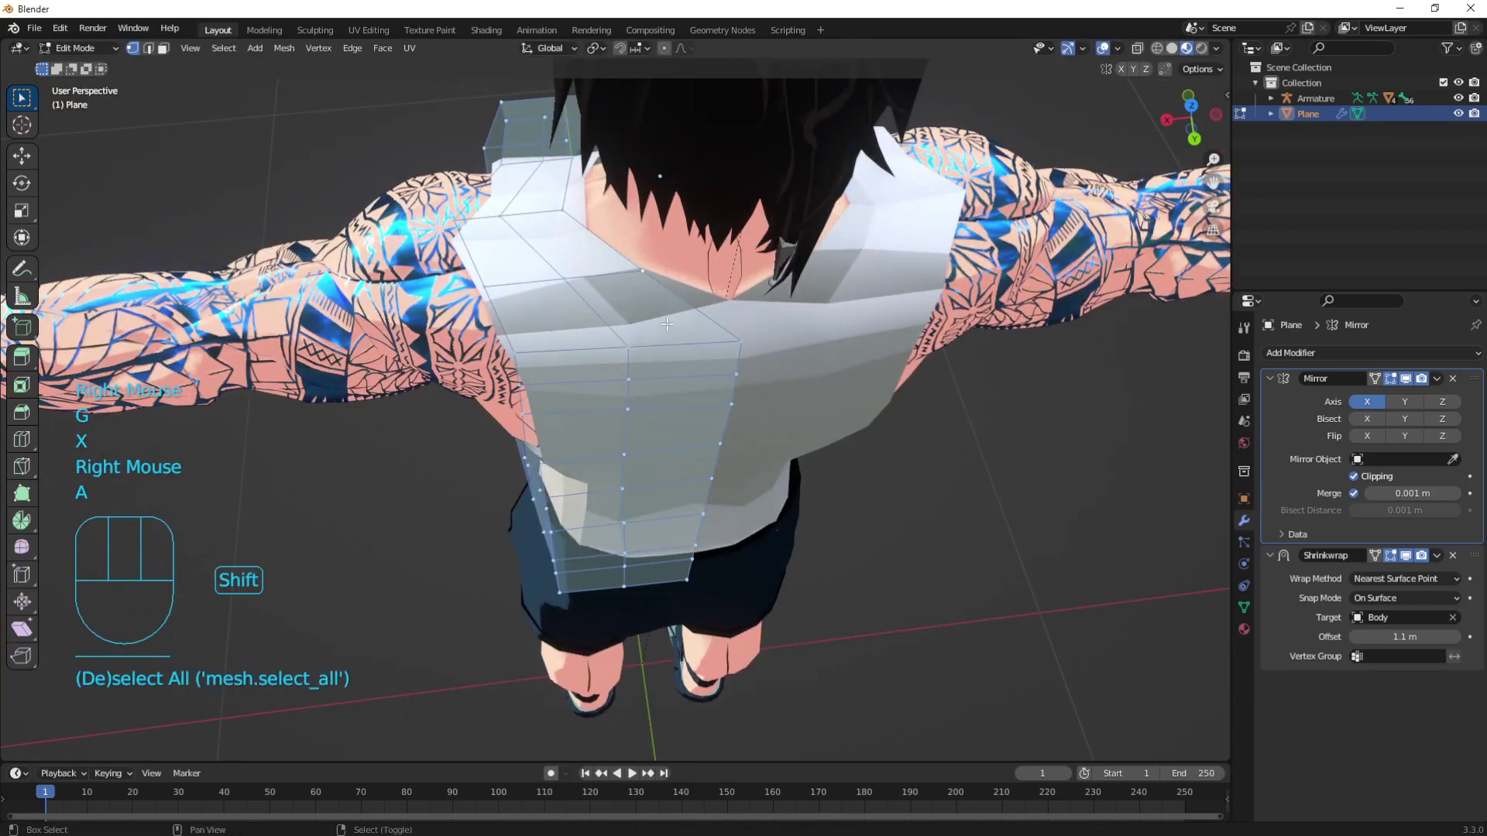
{"action": "key", "text": "q"}
{"action": "left_click", "coordinate": [666, 323]}
{"action": "middle_click", "coordinate": [666, 324]}
{"action": "key", "text": "Tab"}
{"action": "middle_click_drag", "start_coordinate": [666, 323], "coordinate": [565, 464]}
{"action": "key", "text": "Tab"}
{"action": "key", "text": "2"}
{"action": "key", "text": "Tab"}
{"action": "key", "text": "w"}
{"action": "left_click", "coordinate": [572, 336]}
{"action": "key", "text": "Tab"}
Extrude the armhole edge loop outward along X and scale the new loop to straighten the sleeve opening.
{"action": "middle_click_drag", "start_coordinate": [565, 465], "coordinate": [724, 288]}
{"action": "key", "text": "2"}
{"action": "right_click", "coordinate": [503, 446], "text": "alt"}
{"action": "scroll", "coordinate": [501, 442], "scroll_direction": "down", "scroll_amount": 2}
{"action": "key", "text": "e"}
{"action": "key", "text": "x"}
{"action": "left_click", "coordinate": [663, 352]}
{"action": "key", "text": "s"}
{"action": "left_click", "coordinate": [716, 288]}
{"action": "key", "text": "s"}
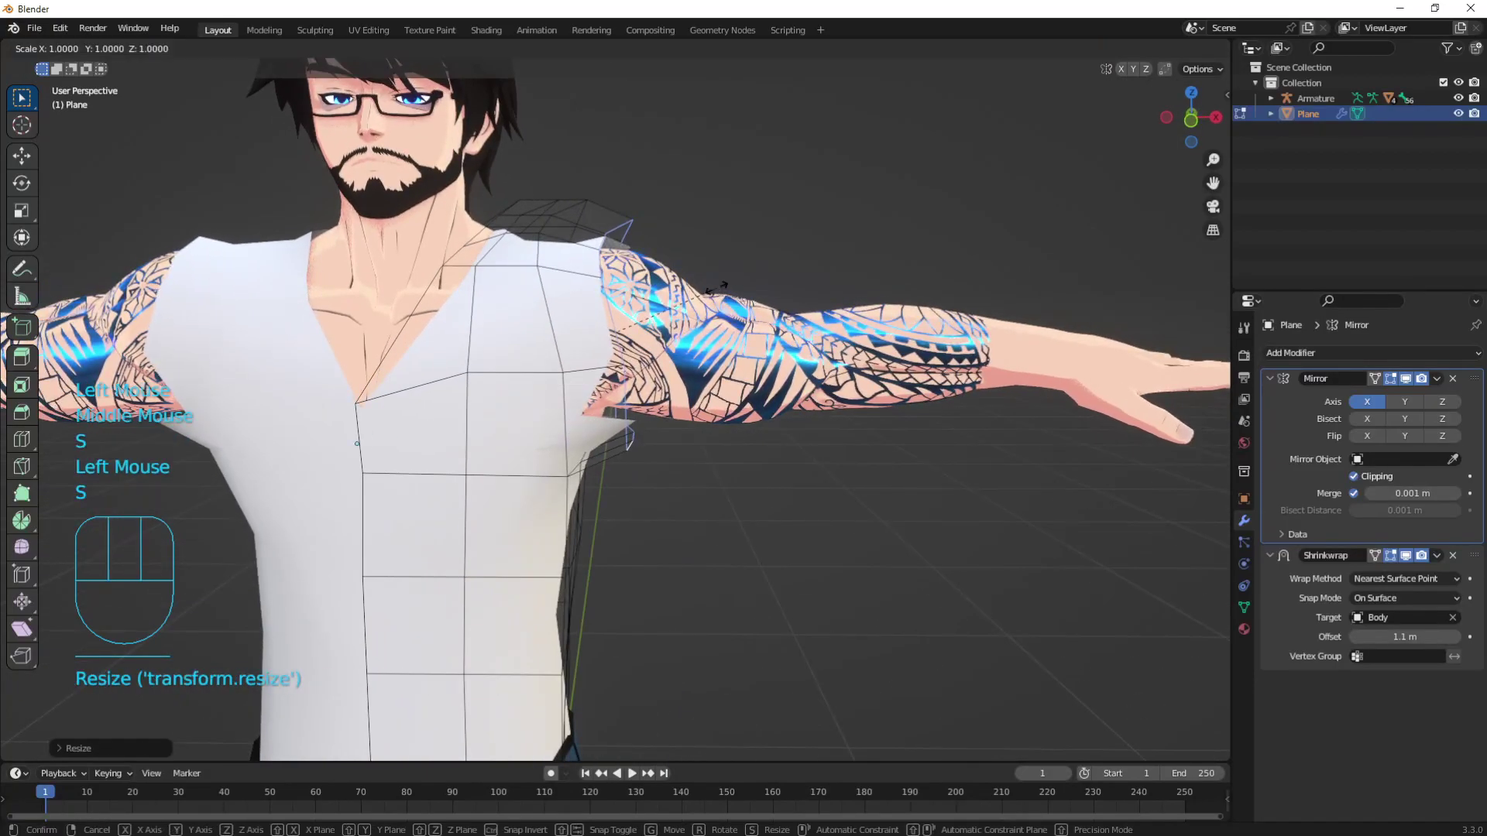
{"action": "key", "text": "Return"}
Extrude the sleeve opening along X twice more, first a narrow band and then a long segment toward the elbow.
{"action": "middle_click_drag", "start_coordinate": [716, 288], "coordinate": [701, 298], "text": "shift"}
{"action": "middle_click_drag", "start_coordinate": [701, 298], "coordinate": [685, 306]}
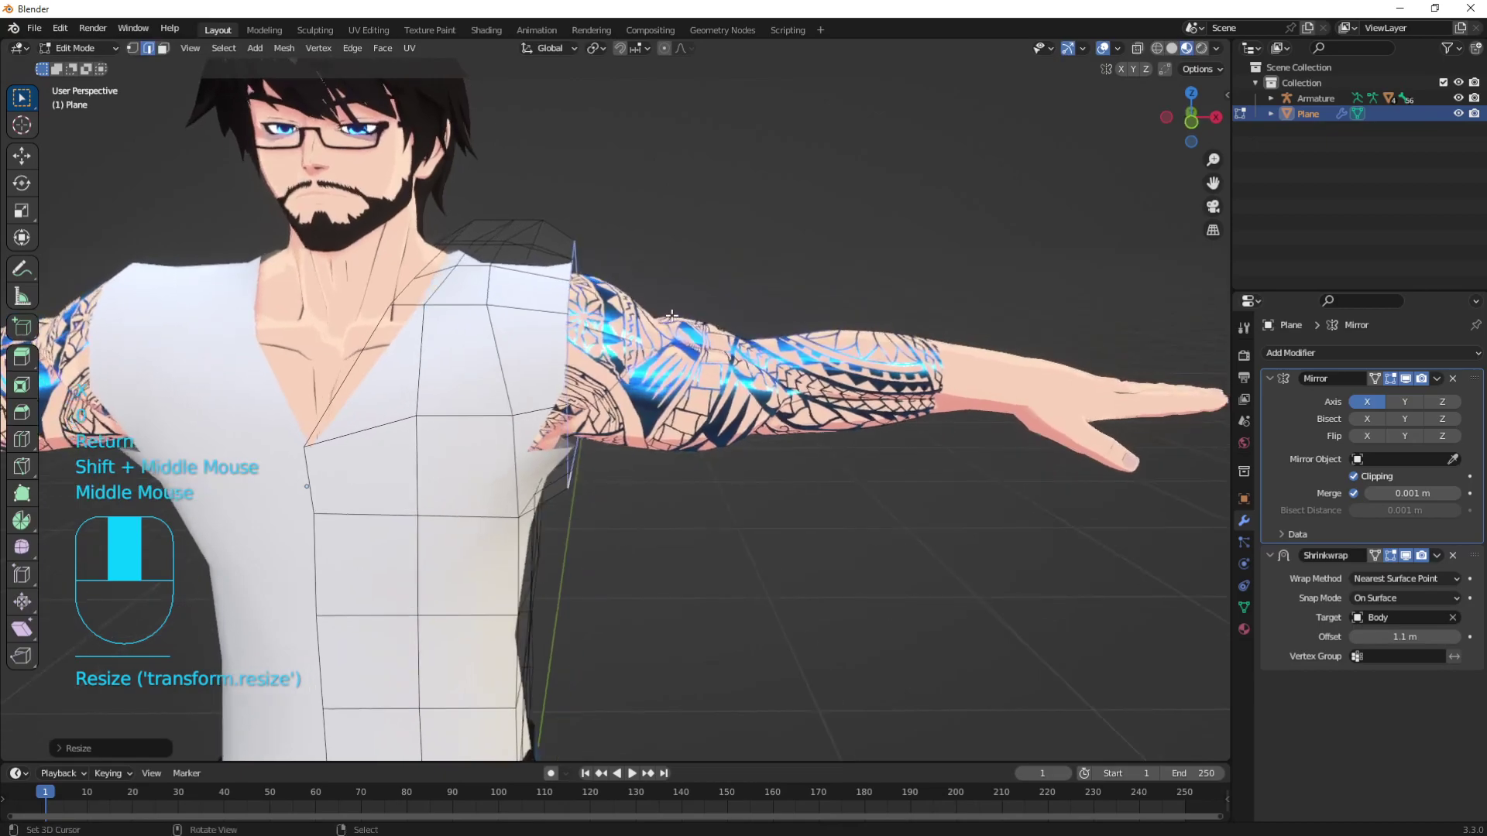
{"action": "key", "text": "e"}
{"action": "key", "text": "x"}
{"action": "left_click", "coordinate": [694, 306]}
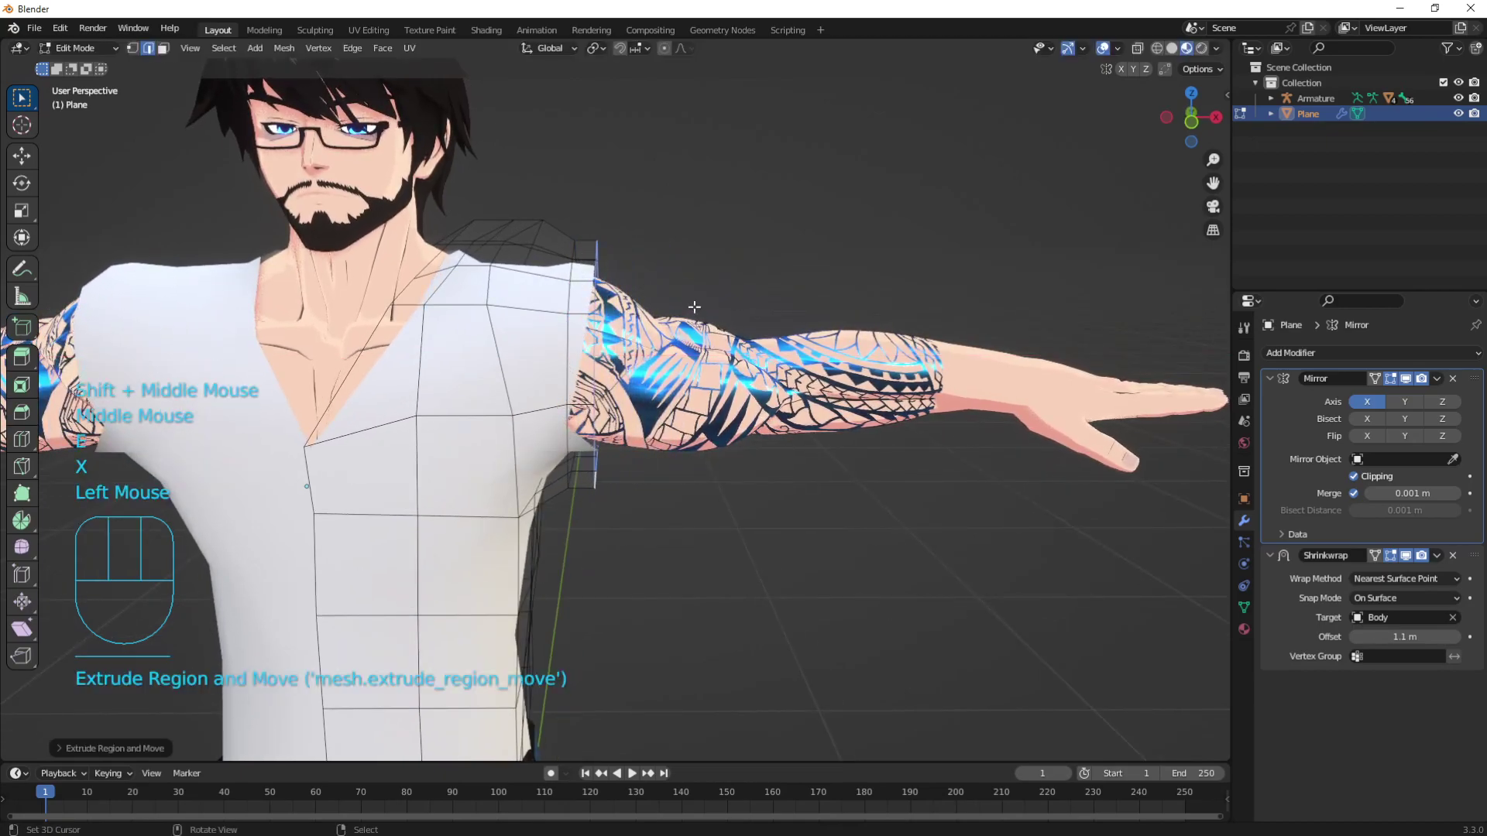
{"action": "key", "text": "x"}
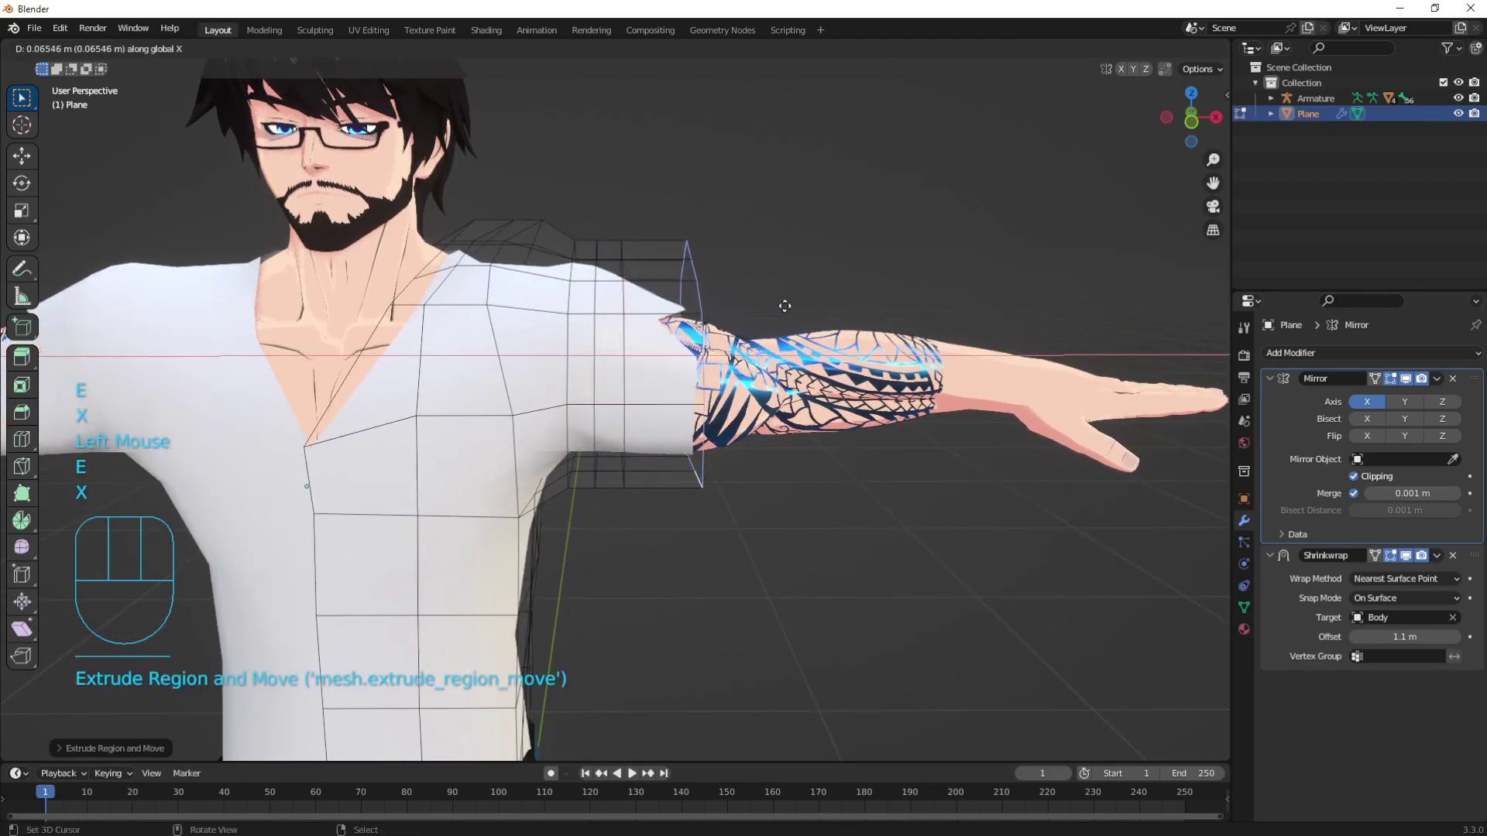
{"action": "left_click", "coordinate": [841, 307]}
Lower the sleeve's end loop along Z and add a loop cut midway along the upper sleeve.
{"action": "middle_click_drag", "start_coordinate": [852, 305], "coordinate": [720, 272], "text": "shift"}
{"action": "key", "text": "g"}
{"action": "key", "text": "z"}
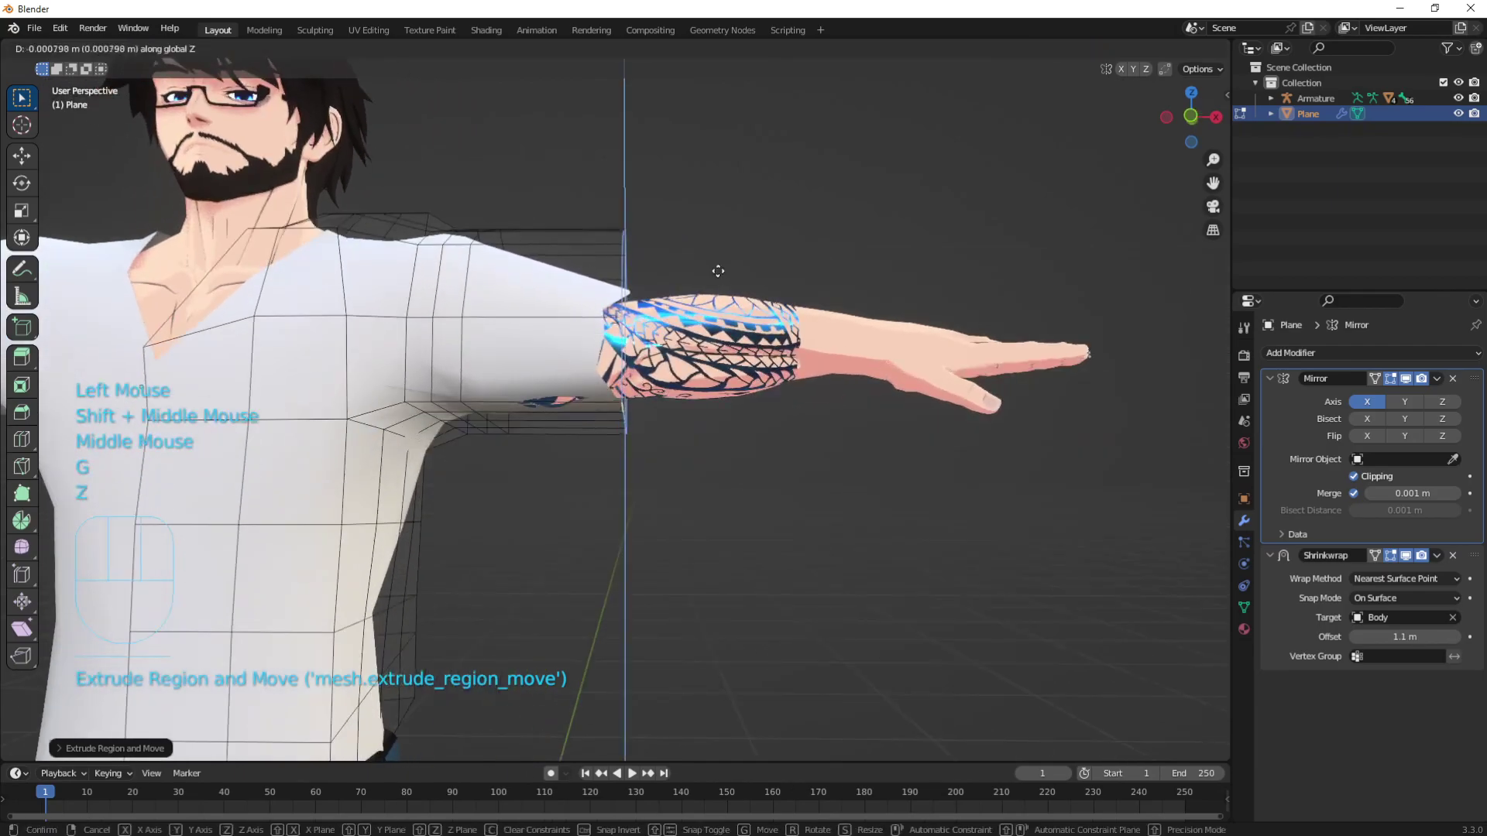
{"action": "left_click", "coordinate": [718, 278]}
{"action": "left_click", "coordinate": [624, 325]}
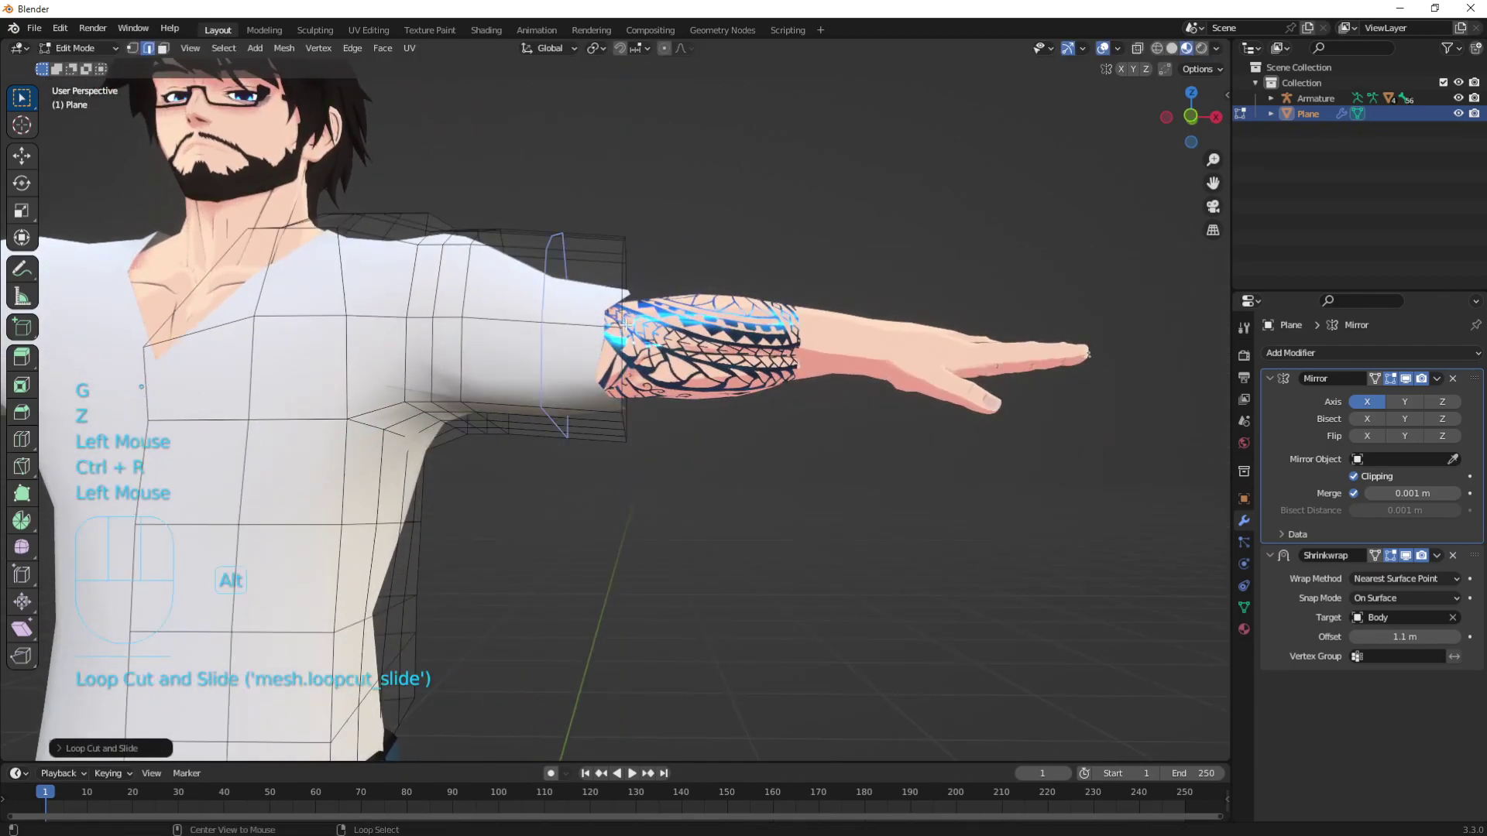
Scale down the sleeve's end loop at the elbow and lower it along Z.
{"action": "middle_click_drag", "start_coordinate": [619, 308], "coordinate": [651, 273]}
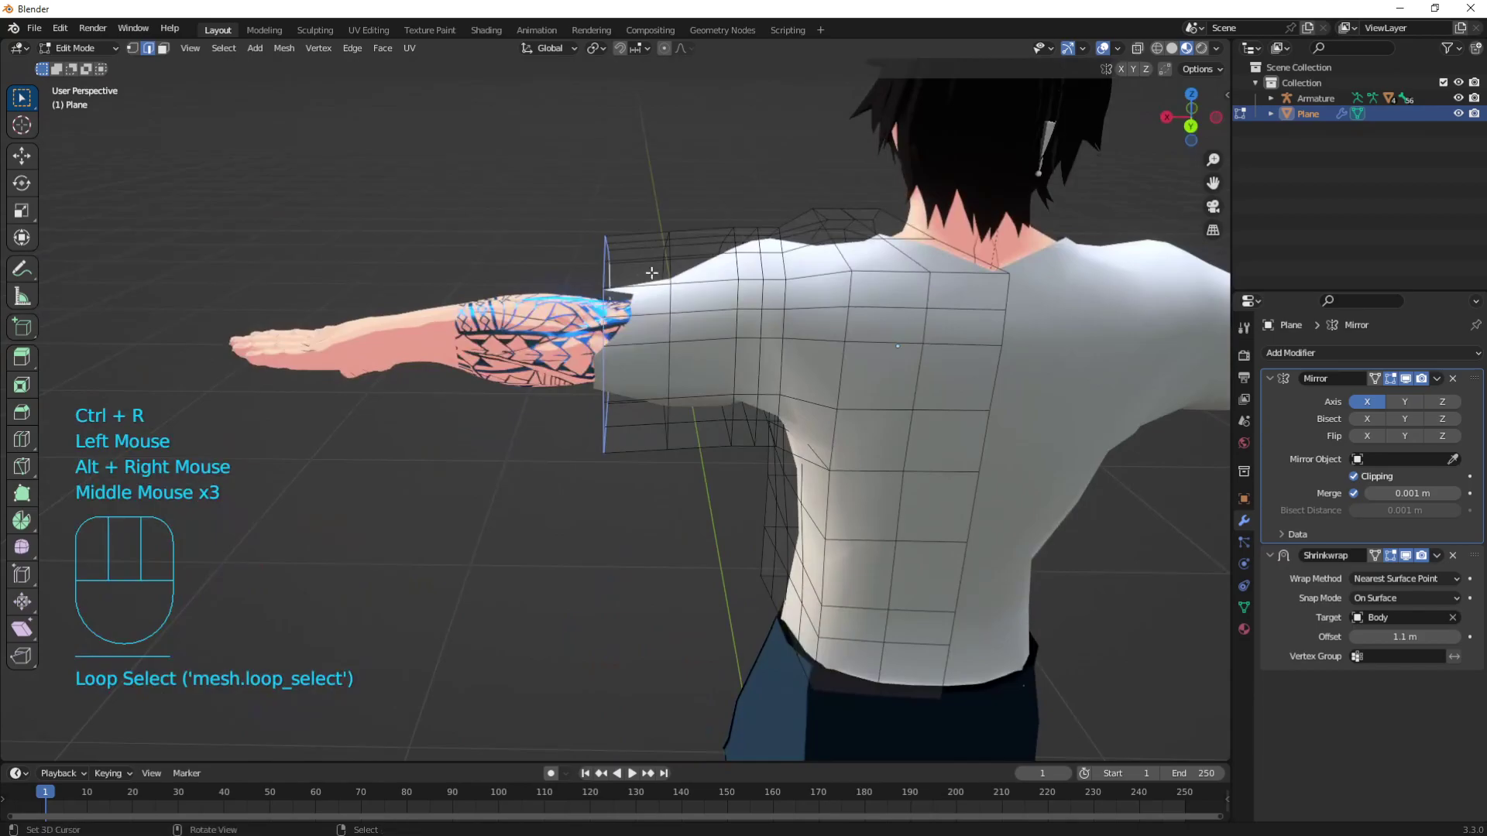
{"action": "key", "text": "s"}
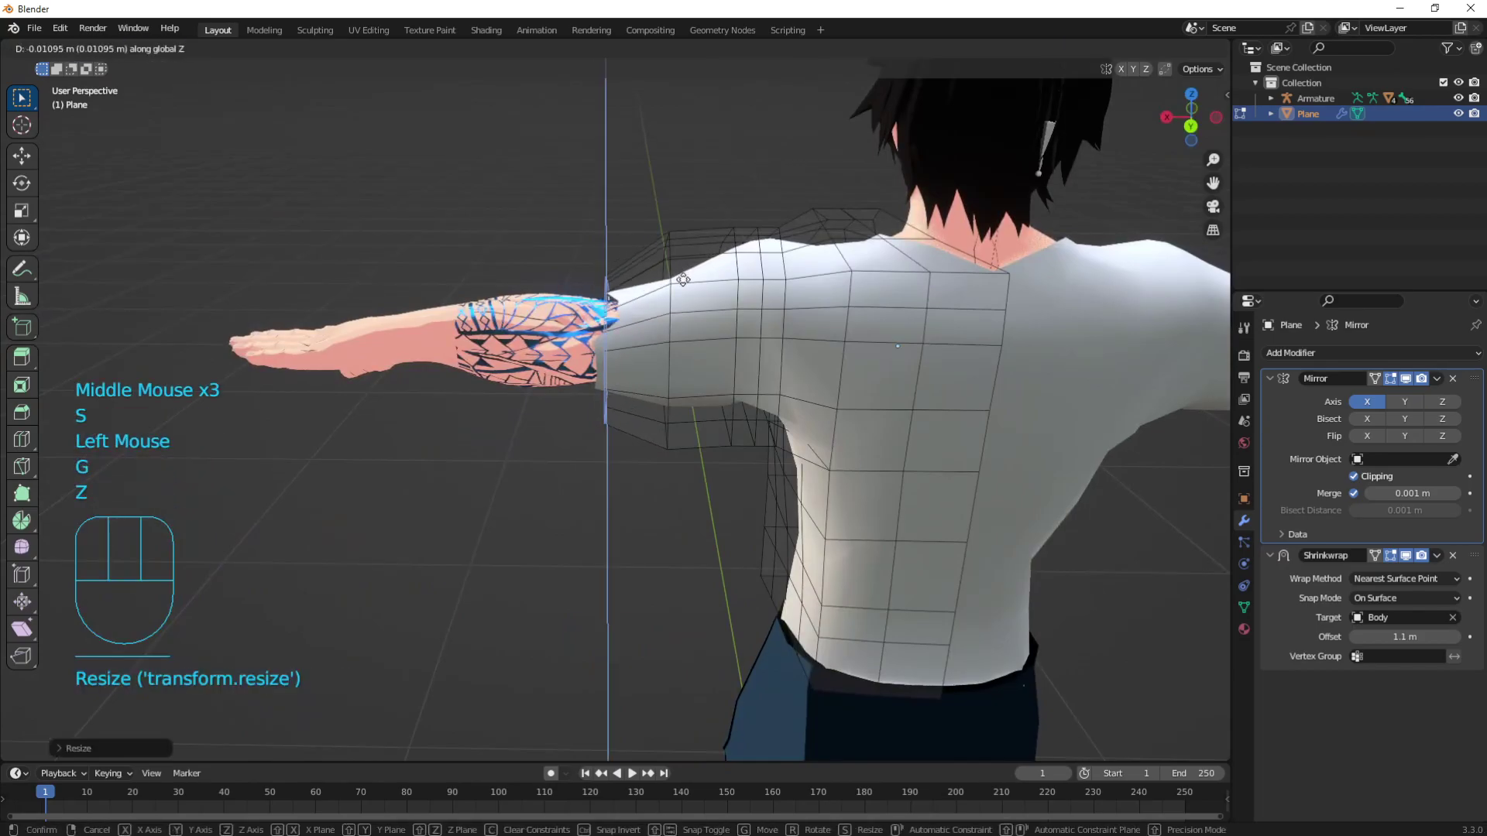
{"action": "left_click", "coordinate": [682, 280]}
{"action": "left_click", "coordinate": [668, 275]}
Extrude the sleeve along X in two segments to the wrist and add a loop cut midway along the forearm.
{"action": "key", "text": "e"}
{"action": "key", "text": "x"}
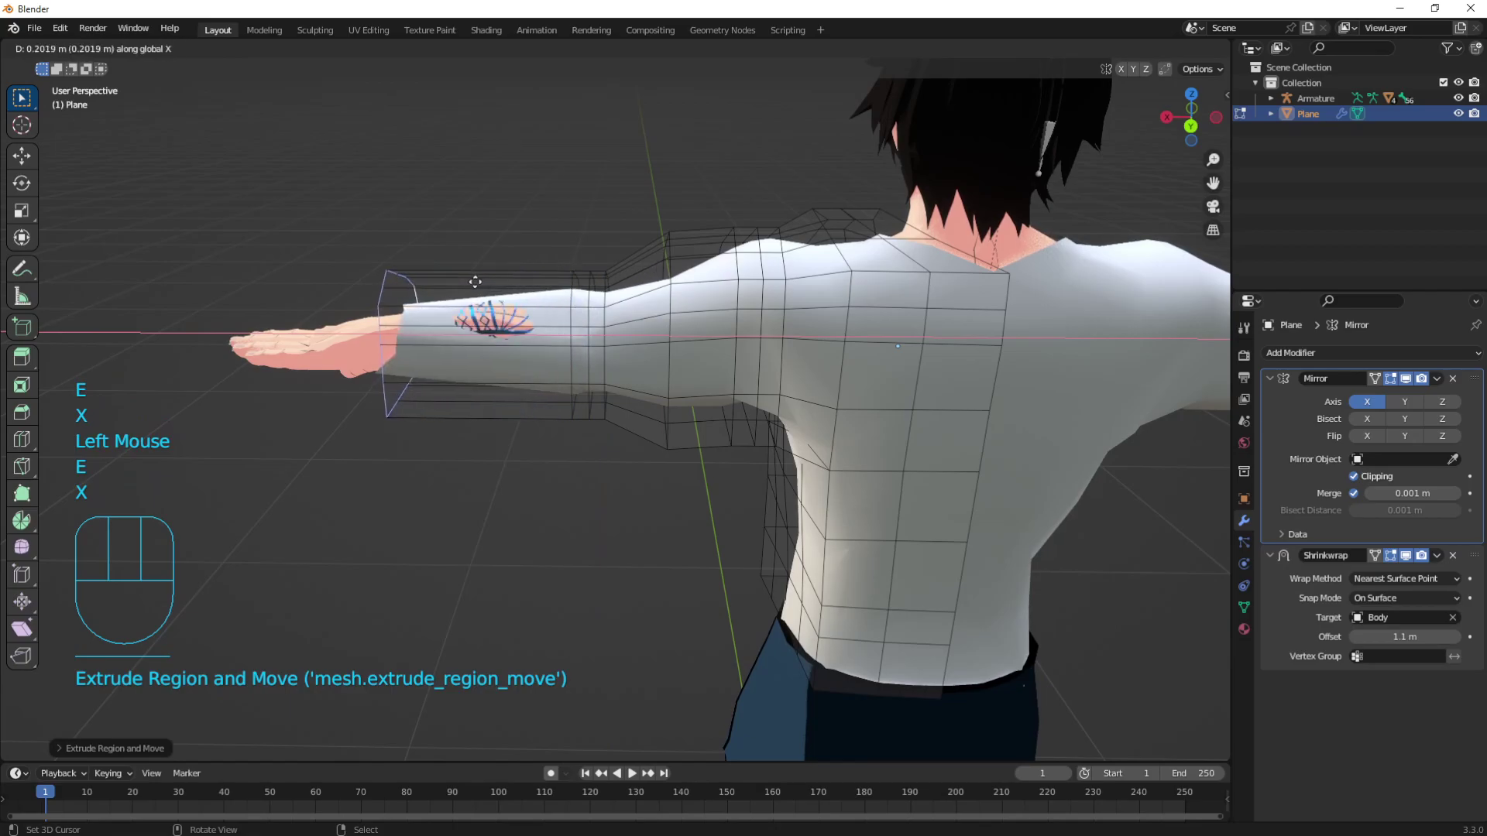
{"action": "key", "text": "ctrl+r"}
{"action": "left_click", "coordinate": [491, 282]}
{"action": "middle_click_drag", "start_coordinate": [542, 309], "coordinate": [775, 349]}
{"action": "middle_click_drag", "start_coordinate": [775, 349], "coordinate": [819, 366]}
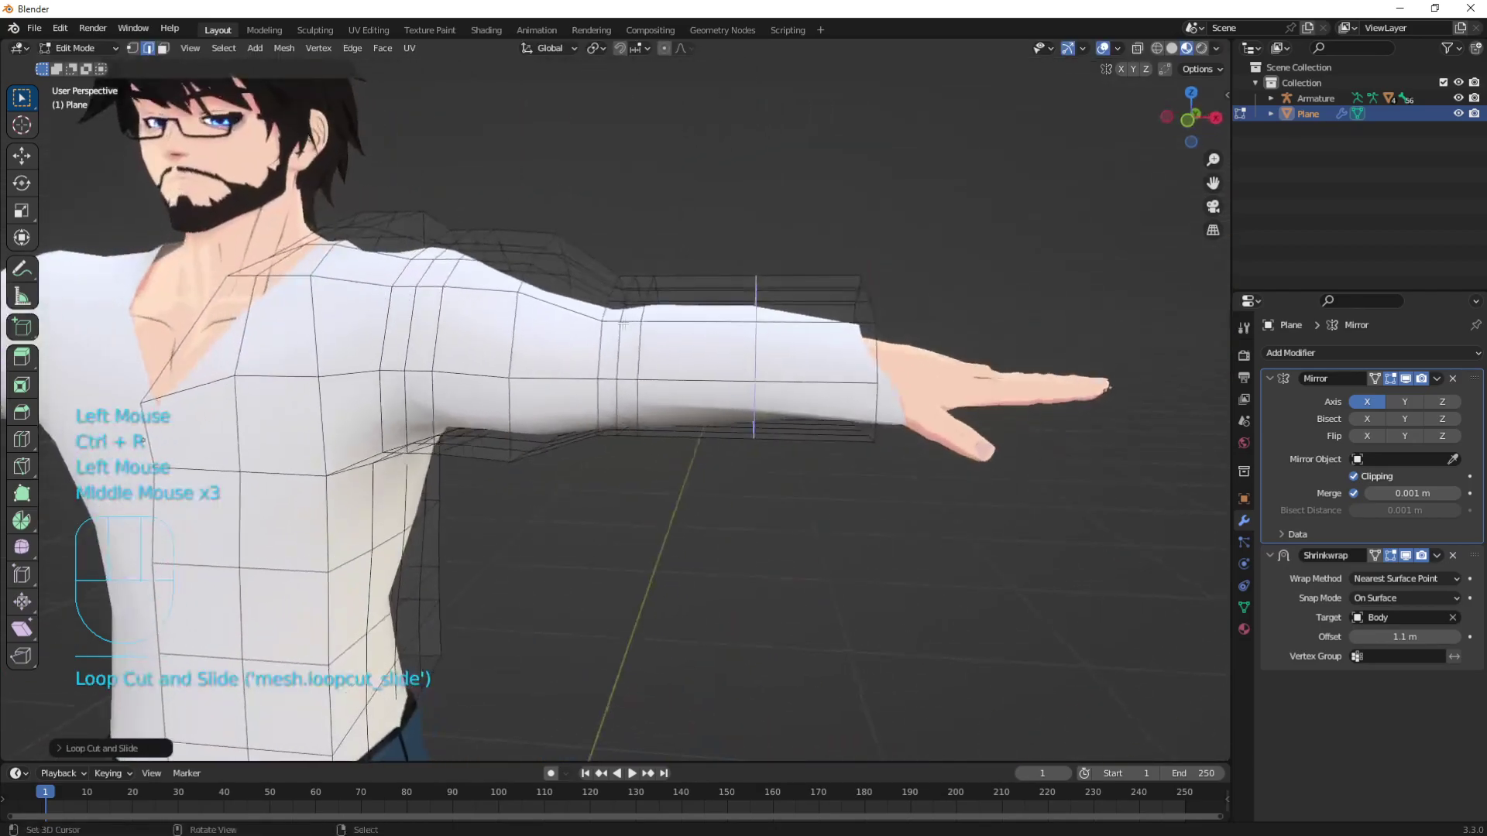
Select the sleeve's end loop at the wrist, pull it back along X toward the elbow, and scale it down.
{"action": "key", "text": "Tab"}
{"action": "key", "text": "Tab"}
{"action": "key", "text": "1"}
{"action": "right_click", "coordinate": [877, 410], "text": "alt"}
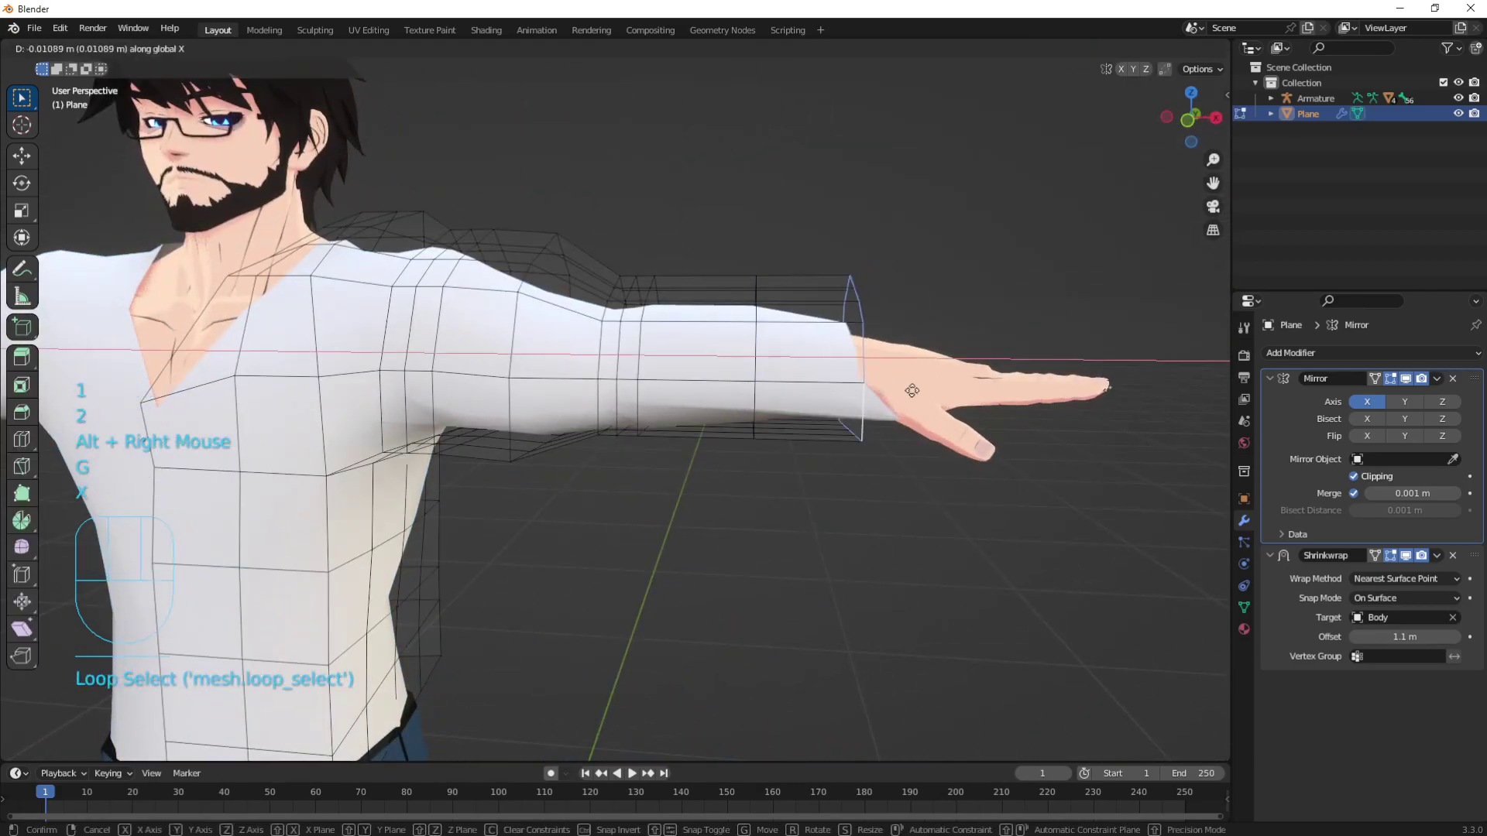
{"action": "key", "text": "g"}
{"action": "key", "text": "x"}
{"action": "left_click", "coordinate": [914, 391]}
{"action": "key", "text": "s"}
{"action": "left_click", "coordinate": [922, 341]}
Shift the wrist end loop along X again and adjust its height along Z.
{"action": "key", "text": "g"}
{"action": "key", "text": "x"}
{"action": "left_click", "coordinate": [906, 340]}
{"action": "middle_click_drag", "start_coordinate": [906, 341], "coordinate": [496, 360]}
{"action": "key", "text": "g"}
{"action": "key", "text": "z"}
{"action": "left_click", "coordinate": [790, 340]}
Examine the shrinkwrapped sleeve and torso from several angles, with and without the editing cage.
{"action": "key", "text": "Tab"}
{"action": "middle_click_drag", "start_coordinate": [496, 360], "coordinate": [457, 361]}
{"action": "key", "text": "Tab"}
{"action": "middle_click_drag", "start_coordinate": [457, 361], "coordinate": [387, 364]}
{"action": "middle_click_drag", "start_coordinate": [774, 433], "coordinate": [464, 147]}
{"action": "key", "text": "Tab"}
{"action": "middle_click_drag", "start_coordinate": [464, 147], "coordinate": [642, 346], "text": "shift"}
{"action": "key", "text": "Tab"}
{"action": "middle_click_drag", "start_coordinate": [712, 412], "coordinate": [681, 403], "text": "shift"}
{"action": "middle_click_drag", "start_coordinate": [681, 402], "coordinate": [635, 384]}
{"action": "middle_click_drag", "start_coordinate": [635, 383], "coordinate": [733, 281]}
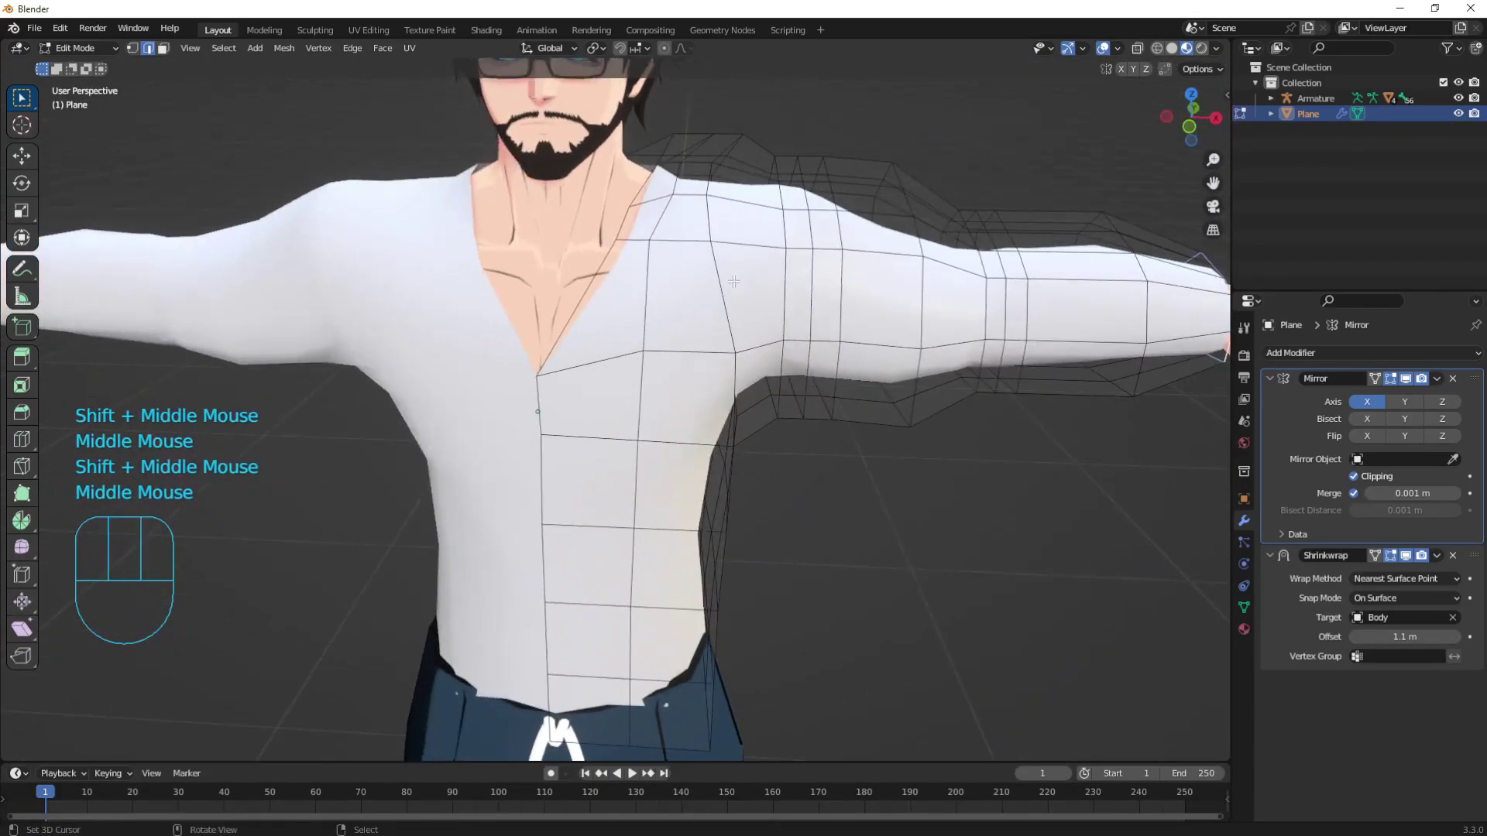
Slide a vertex on the upper chest beside the V-neck along its edge to even out the mesh.
{"action": "key", "text": "1"}
{"action": "right_click", "coordinate": [665, 242]}
{"action": "key", "text": "g"}
{"action": "key", "text": "g"}
{"action": "left_click", "coordinate": [682, 250]}
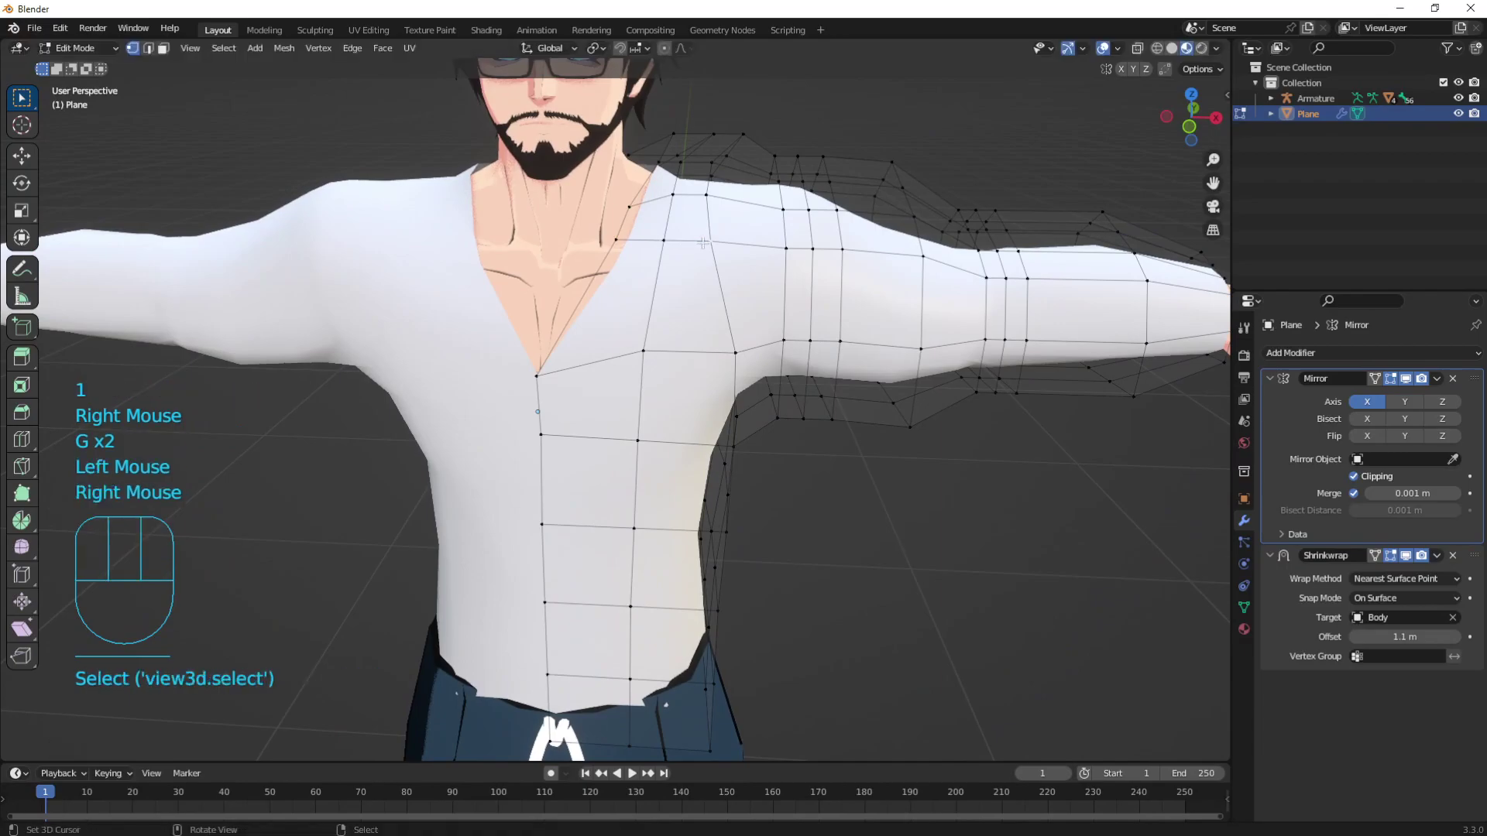
{"action": "key", "text": "Tab"}
{"action": "middle_click_drag", "start_coordinate": [680, 282], "coordinate": [663, 307]}
{"action": "key", "text": "Tab"}
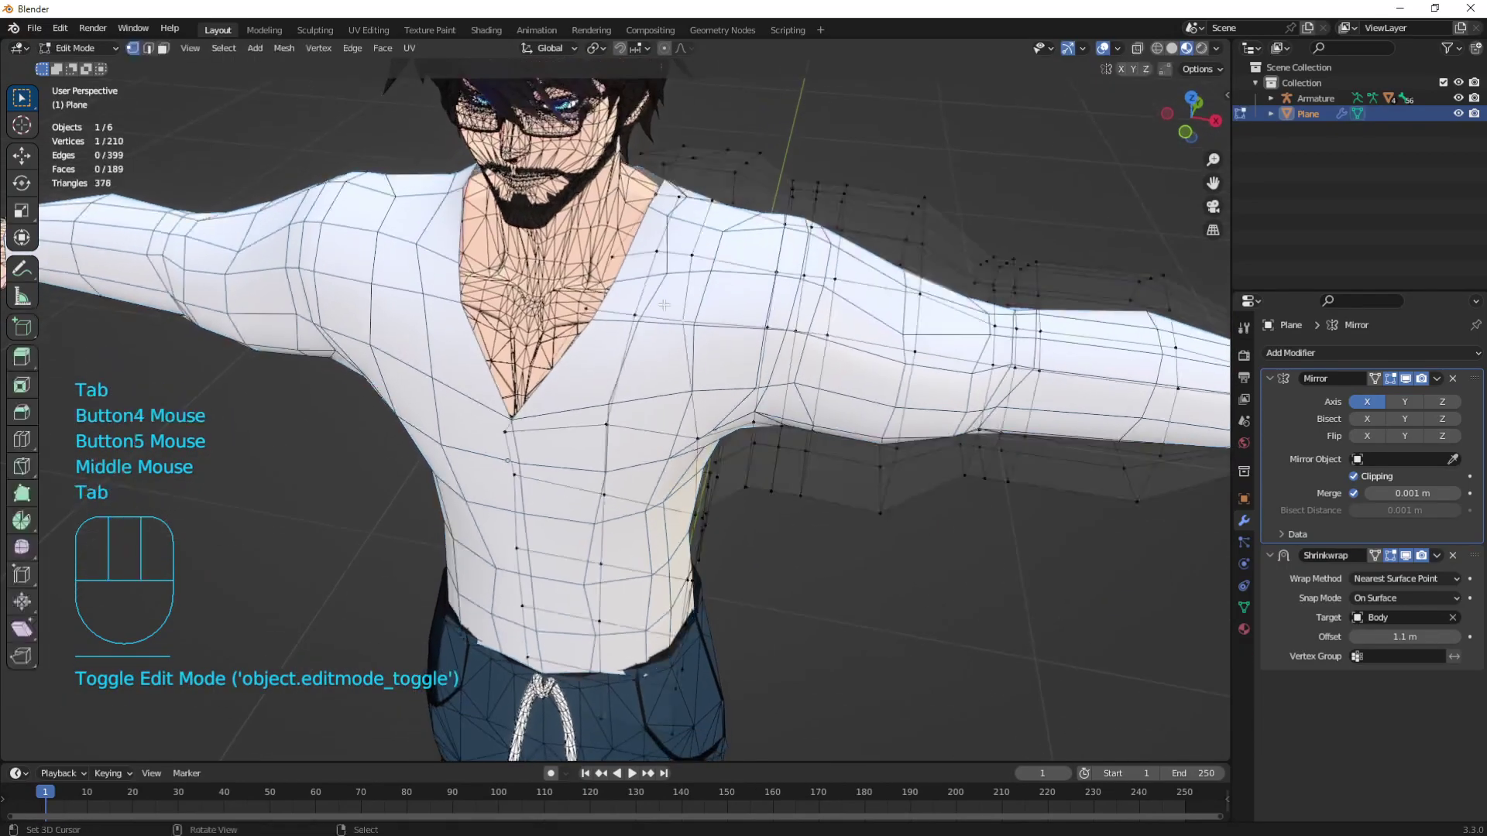
Examine the neckline, shoulders and back of the fitted shirt in Object Mode.
{"action": "right_click", "coordinate": [687, 183]}
{"action": "middle_click_drag", "start_coordinate": [687, 186], "coordinate": [689, 232]}
{"action": "key", "text": "Tab"}
{"action": "middle_click_drag", "start_coordinate": [821, 287], "coordinate": [602, 316]}
{"action": "middle_click_drag", "start_coordinate": [602, 315], "coordinate": [619, 279], "text": "shift"}
{"action": "mouse_move", "coordinate": [620, 279]}
{"action": "middle_mouse_down"}
{"action": "mouse_move", "coordinate": [592, 257]}
{"action": "mouse_move", "coordinate": [620, 286]}
{"action": "middle_mouse_up"}
{"action": "middle_click_drag", "start_coordinate": [619, 286], "coordinate": [628, 347]}
{"action": "key", "text": "Tab"}
{"action": "key", "text": "Tab"}
{"action": "middle_click_drag", "start_coordinate": [866, 313], "coordinate": [862, 360]}
{"action": "middle_click_drag", "start_coordinate": [863, 360], "coordinate": [874, 468], "text": "shift"}
Apply the Shrinkwrap modifier to the shirt and return to editing its mesh.
{"action": "left_click", "coordinate": [1437, 556]}
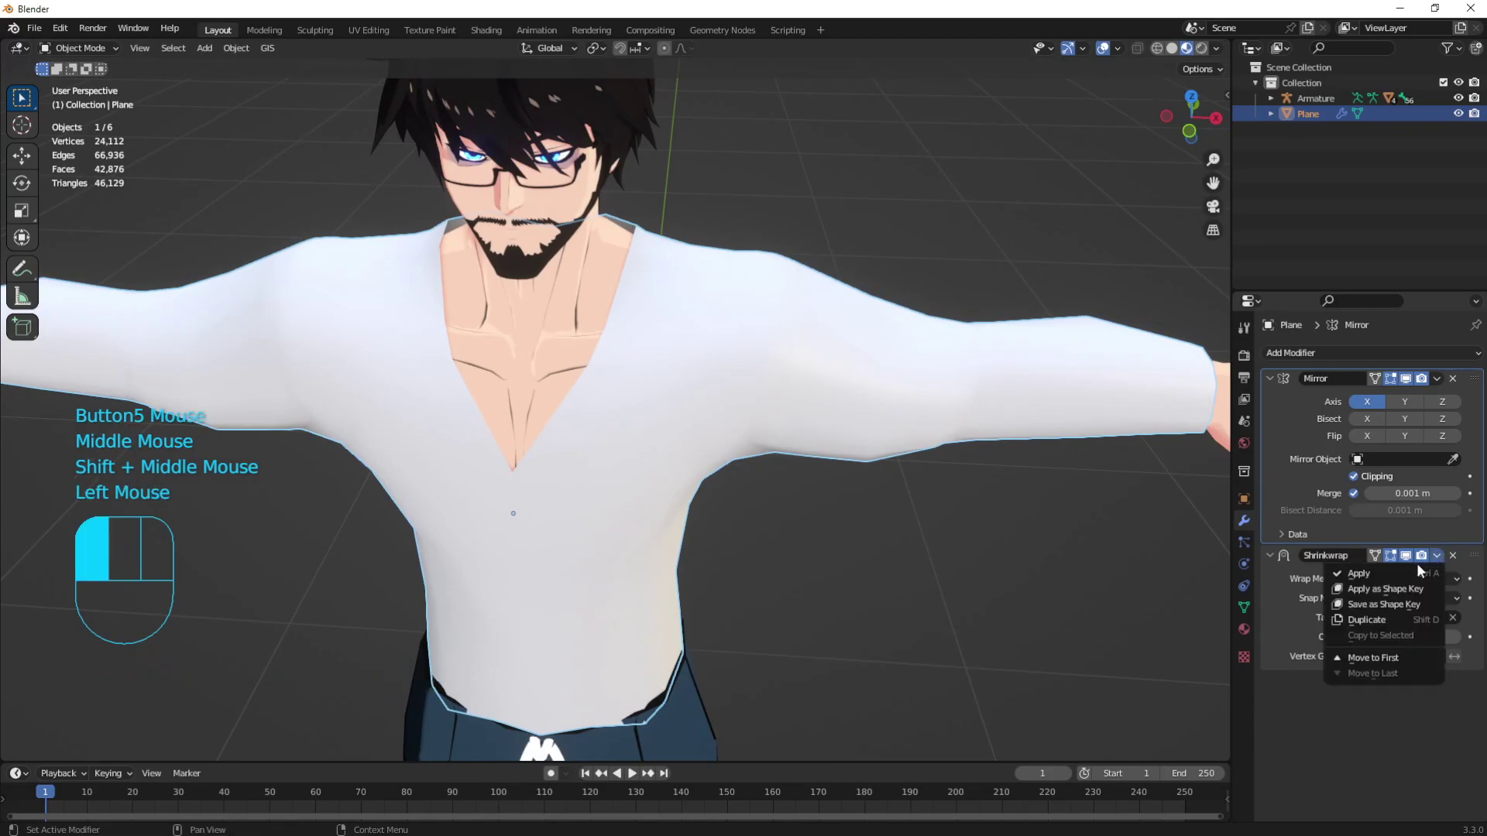
{"action": "left_click", "coordinate": [1386, 574]}
{"action": "middle_click_drag", "start_coordinate": [695, 560], "coordinate": [701, 434], "text": "shift"}
{"action": "scroll", "coordinate": [700, 434], "scroll_direction": "down", "scroll_amount": 2}
{"action": "key", "text": "Tab"}
{"action": "middle_click_drag", "start_coordinate": [701, 433], "coordinate": [598, 313]}
{"action": "scroll", "coordinate": [650, 364], "scroll_direction": "up", "scroll_amount": 3}
Try to flatten the shirt's centre edge loop by scaling it to 0 along X.
{"action": "key", "text": "2"}
{"action": "right_click", "coordinate": [600, 329], "text": "alt"}
{"action": "key", "text": "s"}
{"action": "key", "text": "x"}
{"action": "key", "text": "0"}
{"action": "key", "text": "Return"}
{"action": "key", "text": "ctrl+z"}
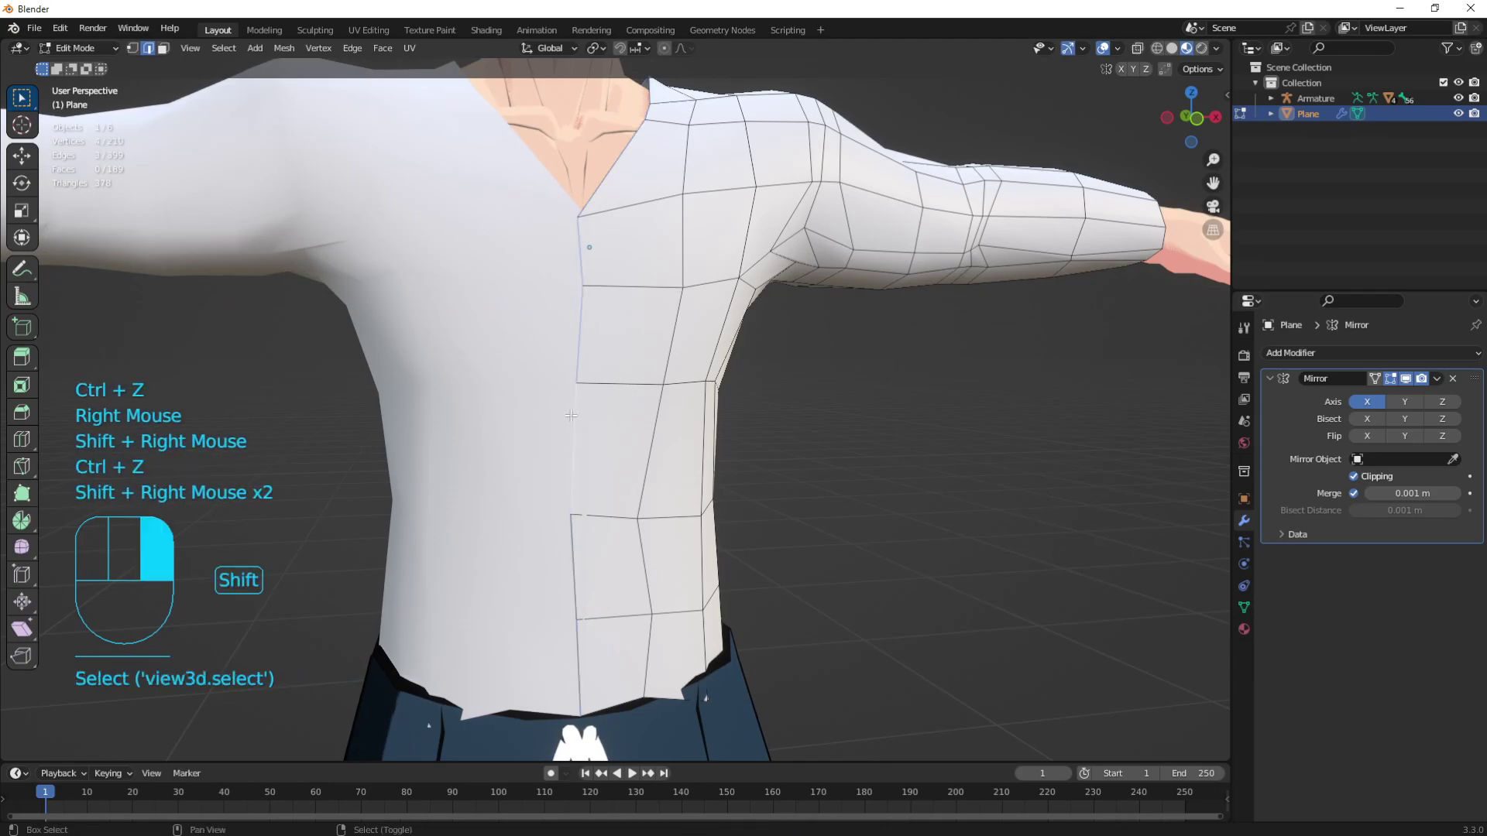
Straighten the selected front centre edges by scaling them to 0 along X.
{"action": "key", "text": "s"}
{"action": "key", "text": "x"}
{"action": "key", "text": "0"}
{"action": "key", "text": "Return"}
Select the centre edges down the shirt's back up to the collar and scale them to 0 along X.
{"action": "middle_click_drag", "start_coordinate": [575, 662], "coordinate": [619, 476]}
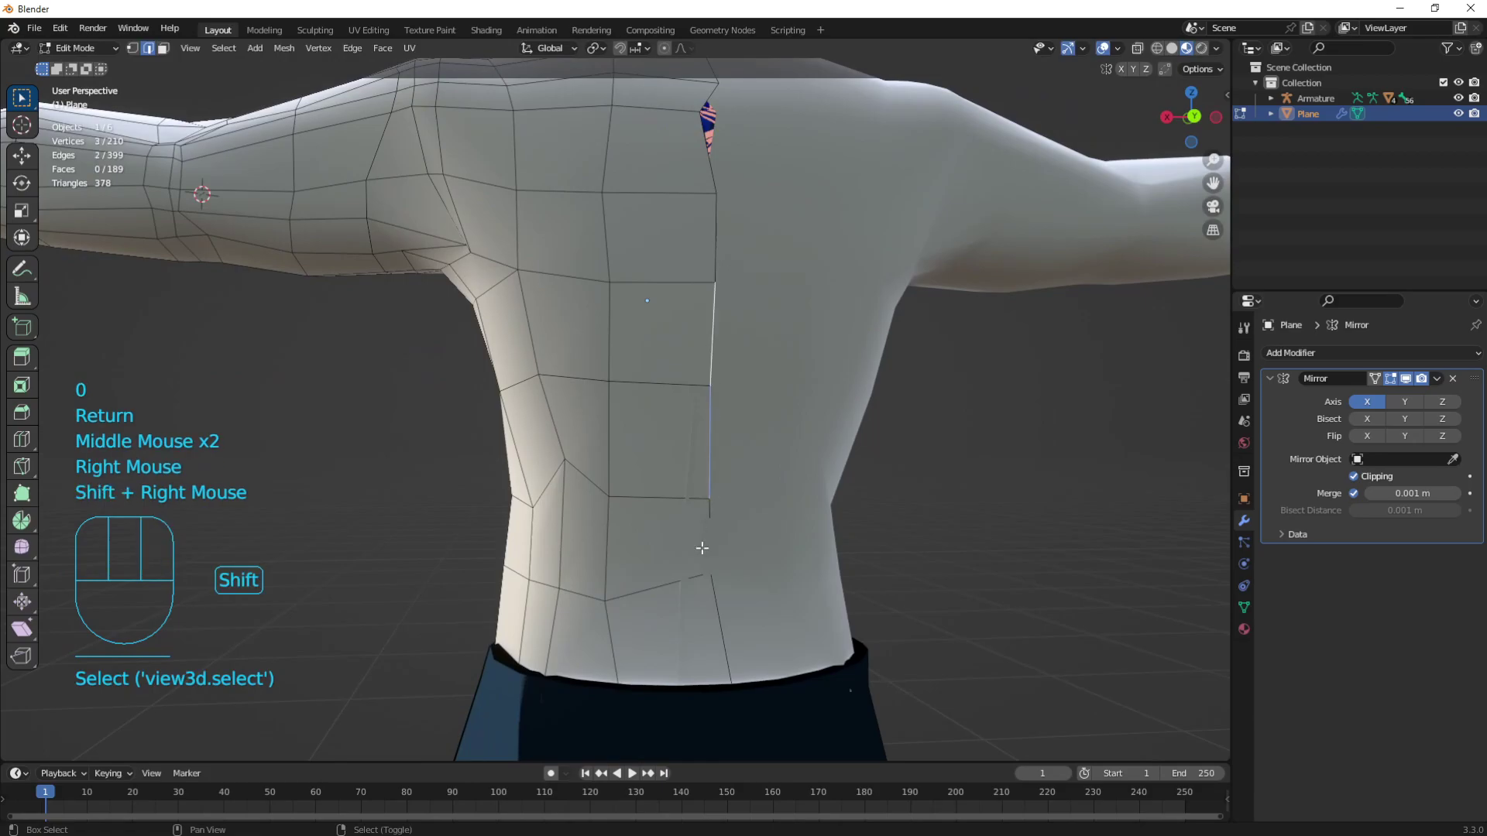
{"action": "middle_click_drag", "start_coordinate": [722, 621], "coordinate": [711, 486], "text": "shift"}
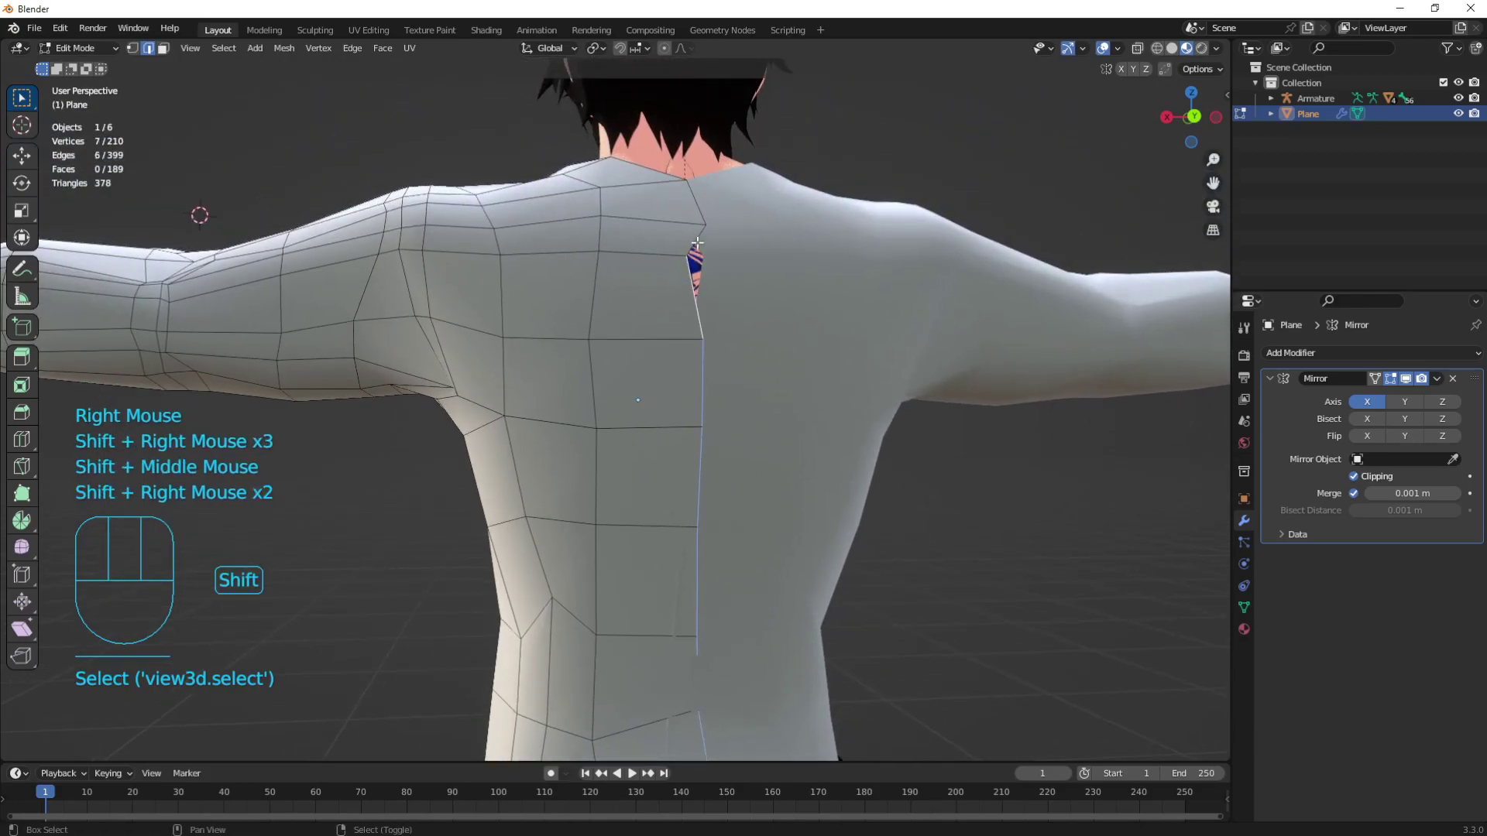
{"action": "key", "text": "s"}
{"action": "key", "text": "x"}
{"action": "key", "text": "0"}
{"action": "key", "text": "Return"}
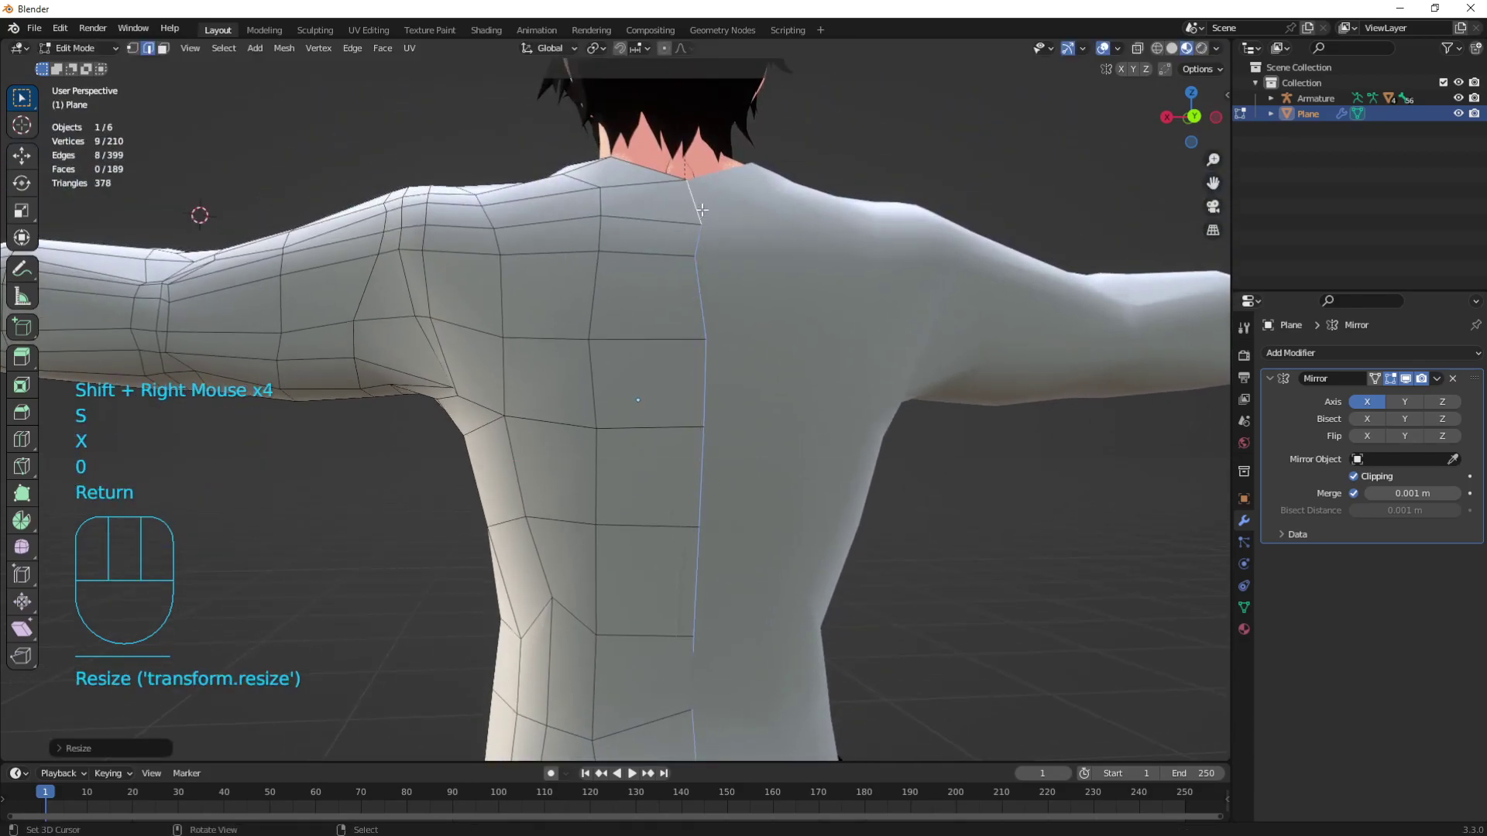
{"action": "key", "text": "s"}
{"action": "key", "text": "x"}
{"action": "key", "text": "0"}
{"action": "key", "text": "Return"}
{"action": "mouse_move", "coordinate": [701, 210]}
{"action": "middle_mouse_down"}
{"action": "mouse_move", "coordinate": [655, 347]}
{"action": "mouse_move", "coordinate": [664, 371]}
{"action": "middle_mouse_up"}
{"action": "key", "text": "1"}
{"action": "right_click", "coordinate": [650, 367]}
{"action": "key", "text": "g"}
{"action": "key", "text": "x"}
{"action": "right_click", "coordinate": [676, 377]}
Switch to Solid shading and move the back's centre edge line along X to meet the mirrored half.
{"action": "key", "text": "z"}
{"action": "middle_click_drag", "start_coordinate": [488, 355], "coordinate": [594, 325]}
{"action": "key", "text": "c"}
{"action": "mouse_move", "coordinate": [624, 234]}
{"action": "left_mouse_down", "text": "shift"}
{"action": "mouse_move", "coordinate": [569, 280]}
{"action": "mouse_move", "coordinate": [551, 680]}
{"action": "left_mouse_up", "text": "shift"}
{"action": "right_click", "coordinate": [551, 680], "text": "shift"}
{"action": "middle_click_drag", "start_coordinate": [643, 588], "coordinate": [570, 282], "text": "shift"}
{"action": "middle_click_drag", "start_coordinate": [728, 152], "coordinate": [712, 313], "text": "shift"}
{"action": "key", "text": "z"}
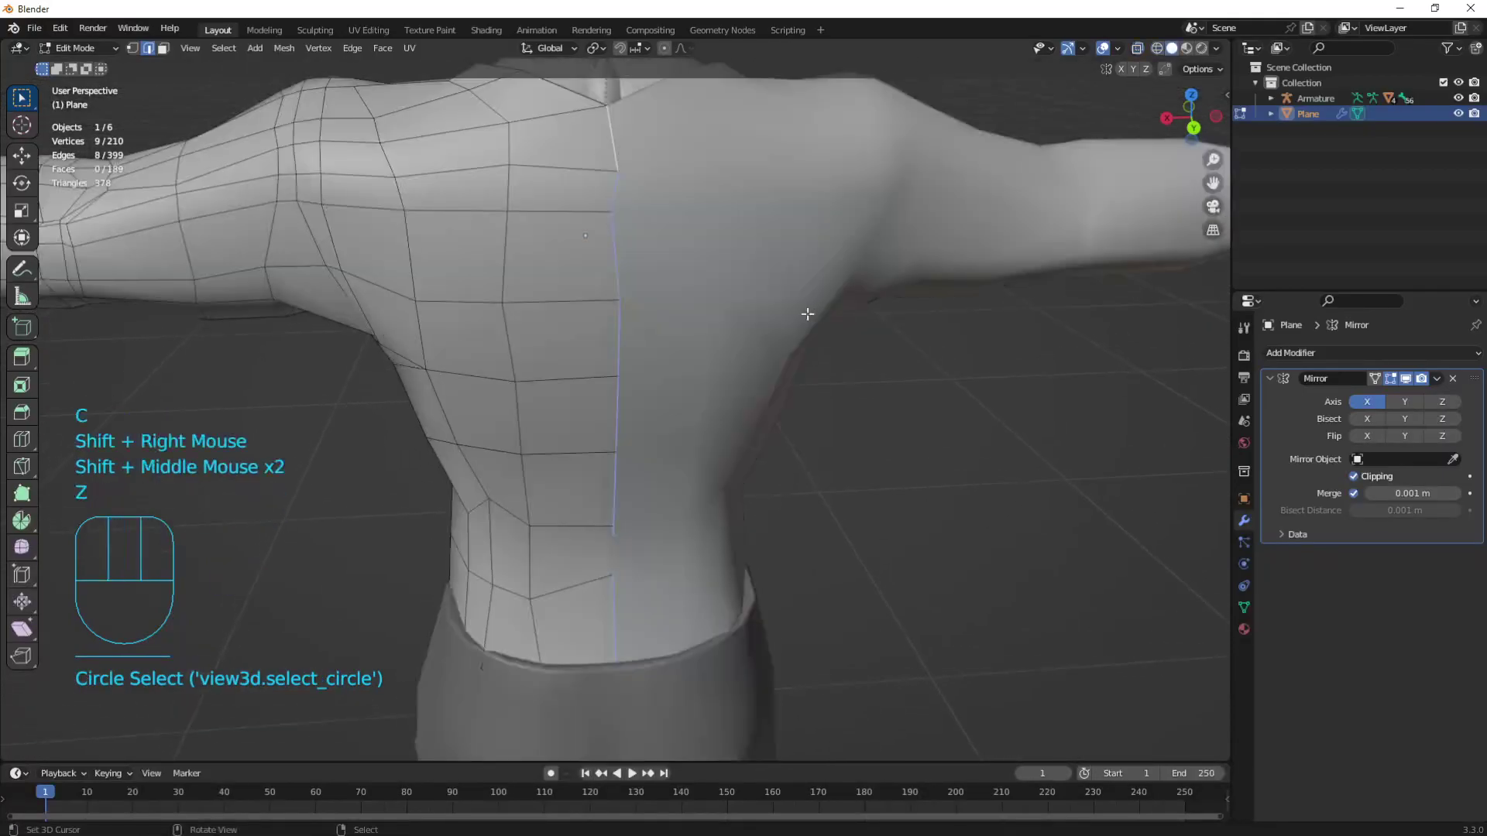
{"action": "key", "text": "g"}
{"action": "key", "text": "x"}
{"action": "left_click", "coordinate": [770, 313]}
Examine the closed back seam and the shirt's overall shape in Object Mode and Edit Mode.
{"action": "middle_click_drag", "start_coordinate": [652, 232], "coordinate": [662, 329], "text": "shift"}
{"action": "middle_click_drag", "start_coordinate": [662, 329], "coordinate": [757, 336]}
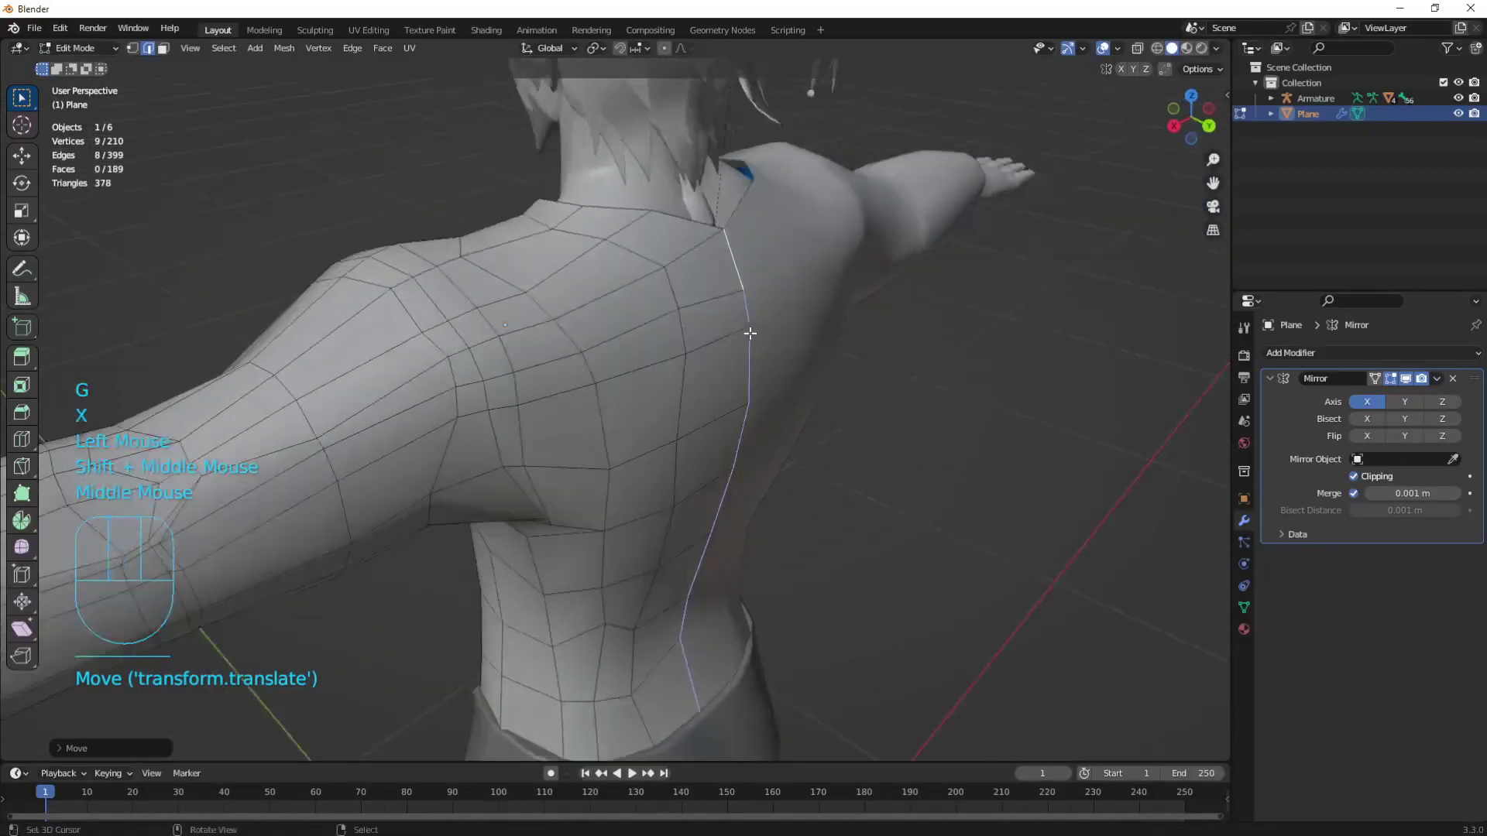
{"action": "middle_click_drag", "start_coordinate": [651, 294], "coordinate": [690, 298]}
{"action": "key", "text": "Tab"}
{"action": "middle_click_drag", "start_coordinate": [581, 309], "coordinate": [697, 271]}
{"action": "key", "text": "Tab"}
{"action": "key", "text": "Tab"}
{"action": "key", "text": "Tab"}
{"action": "mouse_move", "coordinate": [679, 302]}
{"action": "middle_mouse_down", "text": "shift"}
{"action": "mouse_move", "coordinate": [649, 271]}
{"action": "mouse_move", "coordinate": [736, 274]}
{"action": "mouse_move", "coordinate": [685, 288]}
{"action": "middle_mouse_up", "text": "shift"}
{"action": "key", "text": "2"}
{"action": "middle_click_drag", "start_coordinate": [685, 288], "coordinate": [634, 303]}
Slide the vertices at the front of the armpit along their edges to smooth the armhole topology.
{"action": "key", "text": "1"}
{"action": "key", "text": "g"}
{"action": "key", "text": "g"}
{"action": "left_click", "coordinate": [671, 281]}
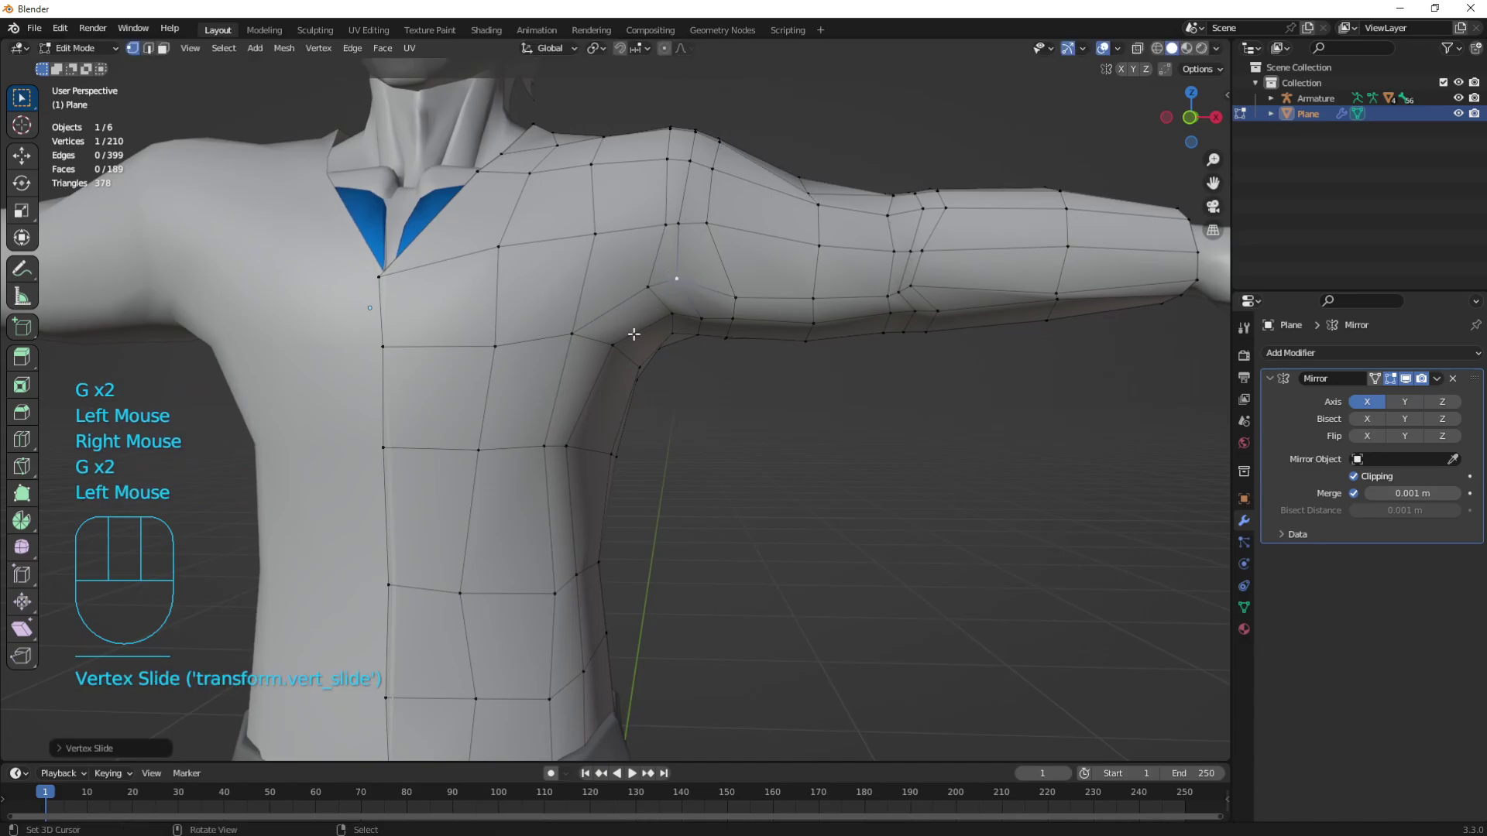
{"action": "middle_click_drag", "start_coordinate": [634, 335], "coordinate": [585, 302]}
{"action": "right_click", "coordinate": [584, 300]}
{"action": "key", "text": "g"}
{"action": "key", "text": "g"}
{"action": "left_click", "coordinate": [587, 302]}
Slide the neighbouring vertices between the front shoulder and underarm to space the armhole loops evenly.
{"action": "right_click", "coordinate": [640, 275]}
{"action": "key", "text": "g"}
{"action": "key", "text": "g"}
{"action": "left_click", "coordinate": [611, 242]}
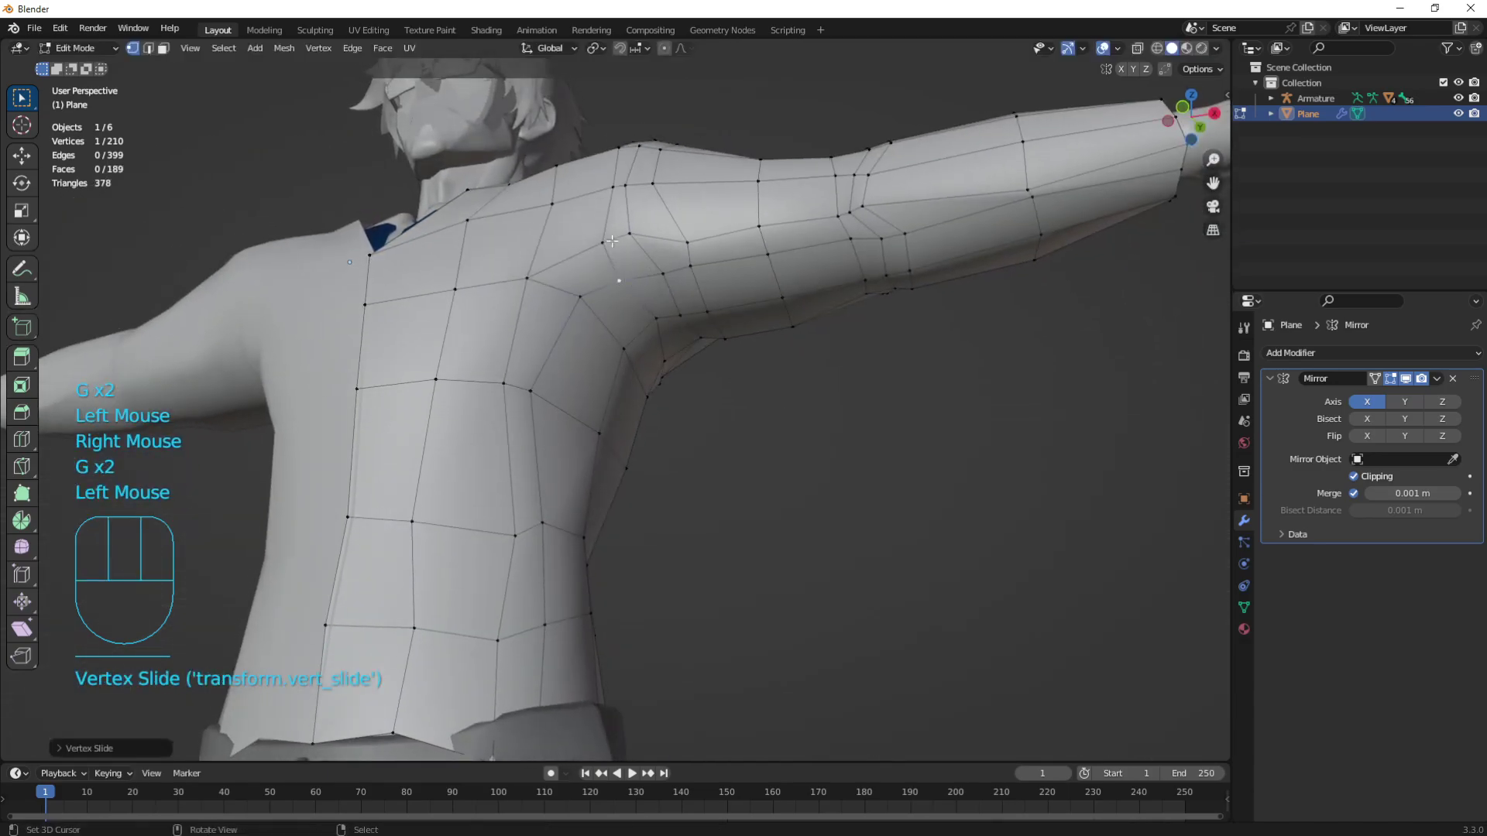
{"action": "key", "text": "g"}
{"action": "key", "text": "g"}
{"action": "left_click", "coordinate": [648, 342]}
{"action": "right_click", "coordinate": [640, 233]}
{"action": "left_click", "coordinate": [642, 197]}
Select the edge loop around the armhole and mark it as a seam.
{"action": "key", "text": "2"}
{"action": "right_click", "coordinate": [608, 215], "text": "alt"}
{"action": "middle_click_drag", "start_coordinate": [755, 255], "coordinate": [418, 279]}
{"action": "middle_click_drag", "start_coordinate": [325, 283], "coordinate": [180, 288]}
{"action": "middle_click_drag", "start_coordinate": [480, 294], "coordinate": [507, 372], "text": "shift"}
{"action": "middle_click_drag", "start_coordinate": [519, 376], "coordinate": [617, 317]}
{"action": "key", "text": "w"}
{"action": "left_click", "coordinate": [548, 387]}
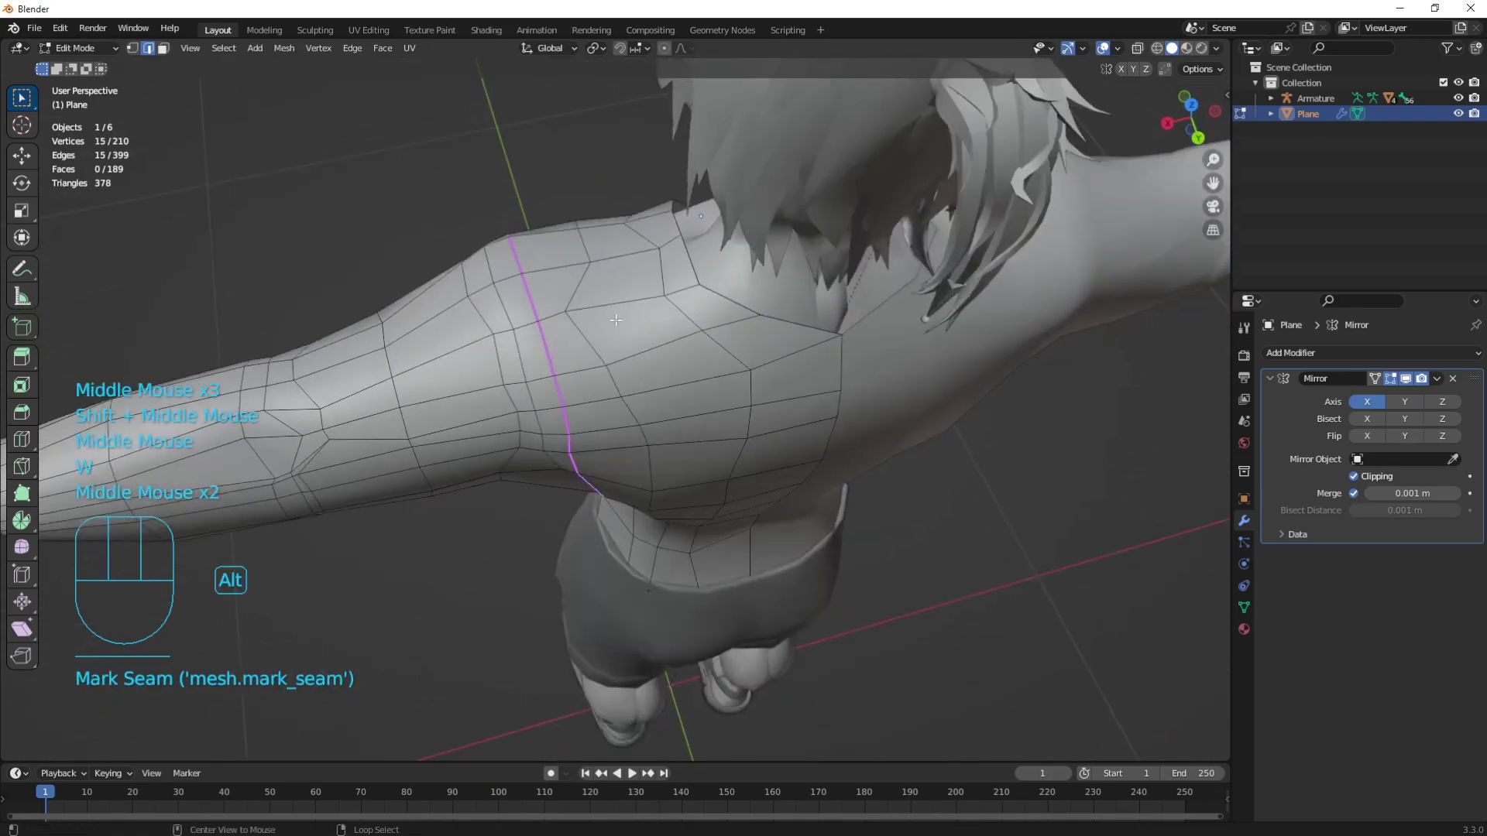
Mark a seam up the torso's side and along the top of the sleeve, leaving out the sleeve's underside edges.
{"action": "middle_click_drag", "start_coordinate": [526, 353], "coordinate": [542, 372]}
{"action": "middle_click_drag", "start_coordinate": [542, 372], "coordinate": [604, 410], "text": "shift"}
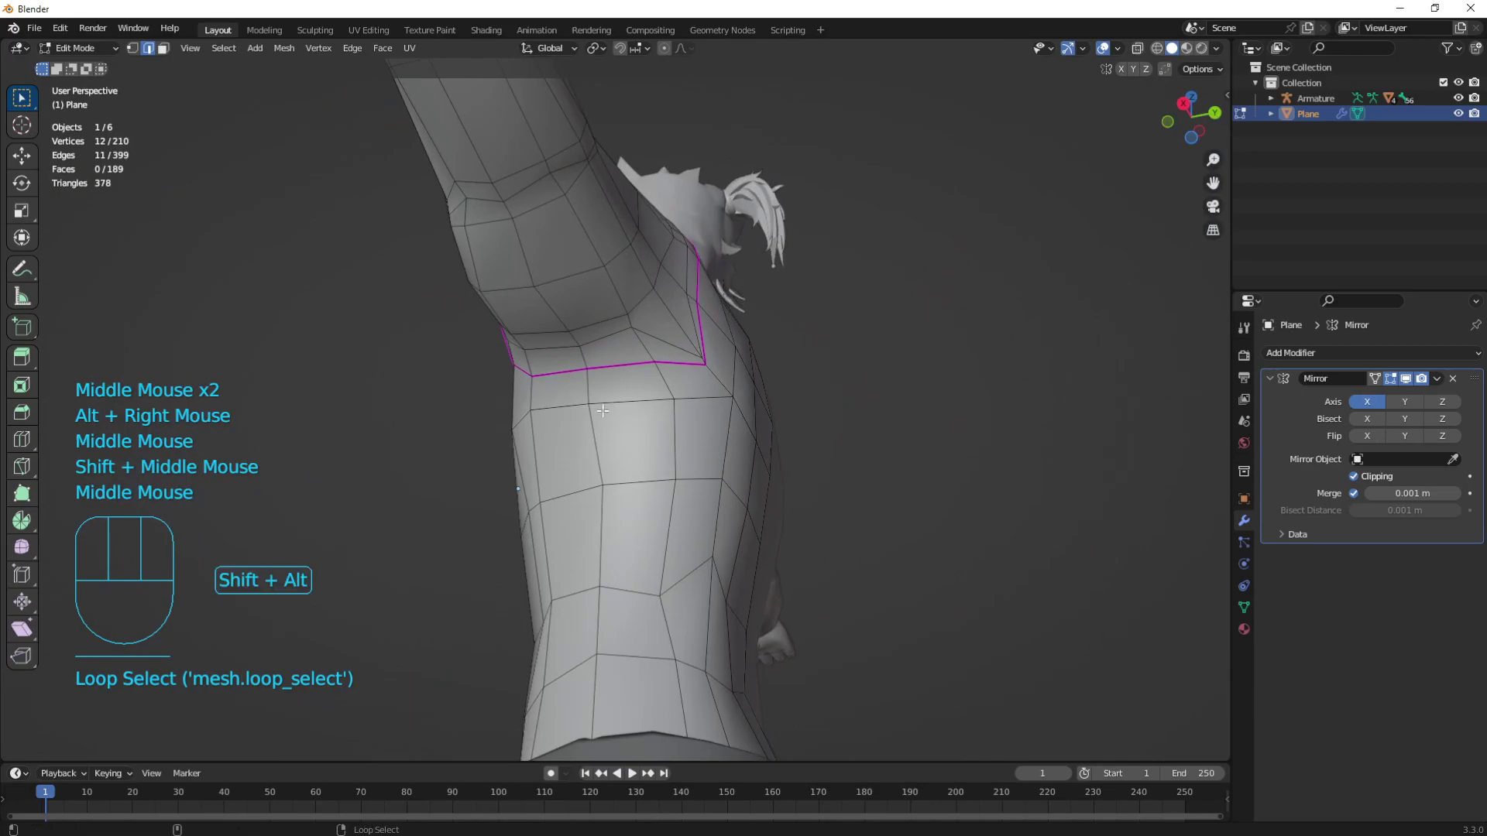
{"action": "key", "text": "c"}
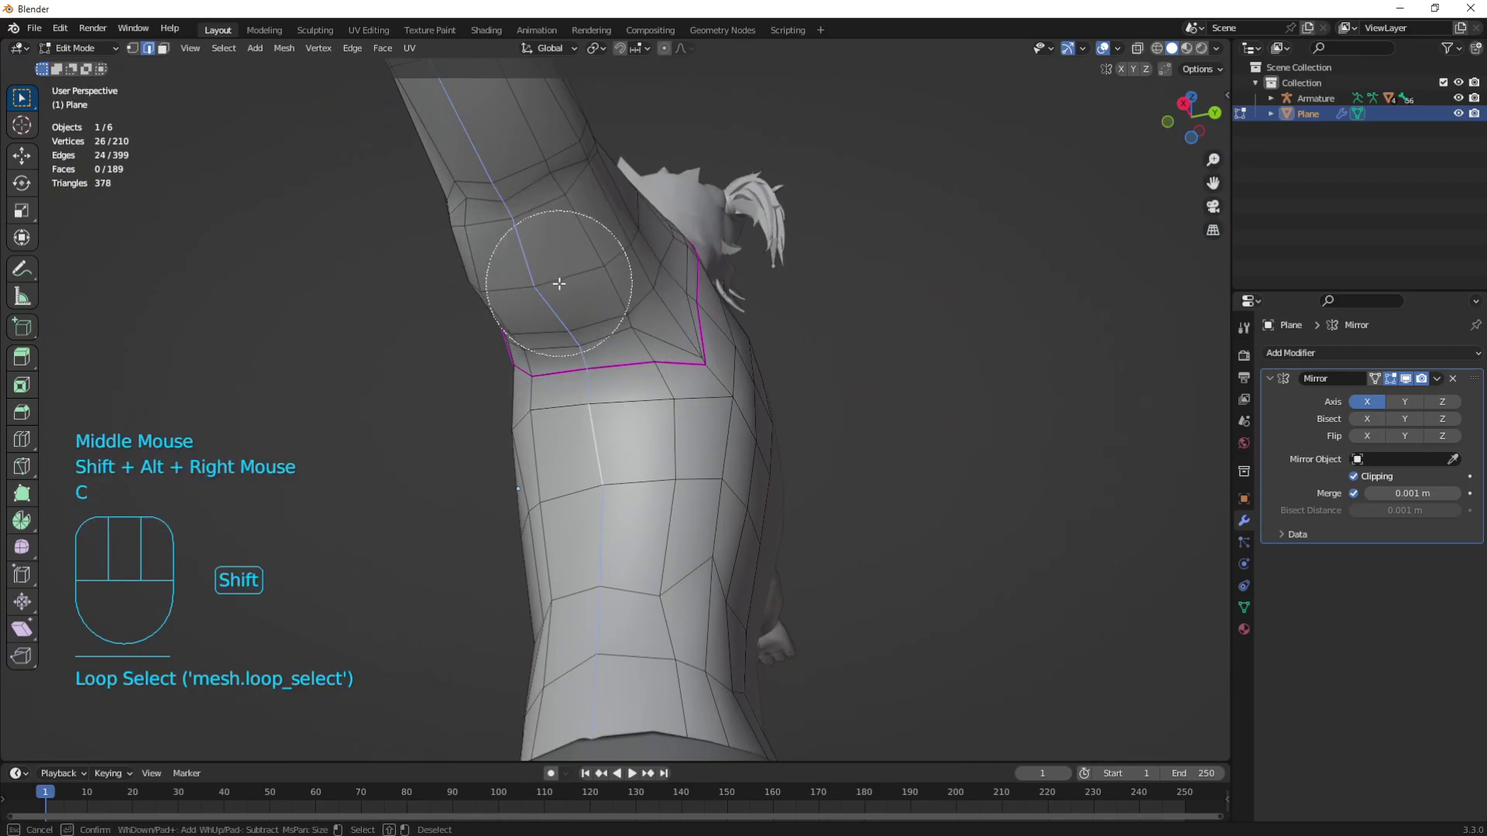
{"action": "right_click", "coordinate": [489, 174], "text": "shift"}
{"action": "middle_click_drag", "start_coordinate": [478, 178], "coordinate": [521, 302], "text": "shift"}
{"action": "key", "text": "c"}
{"action": "right_click", "coordinate": [451, 193], "text": "shift"}
{"action": "key", "text": "w"}
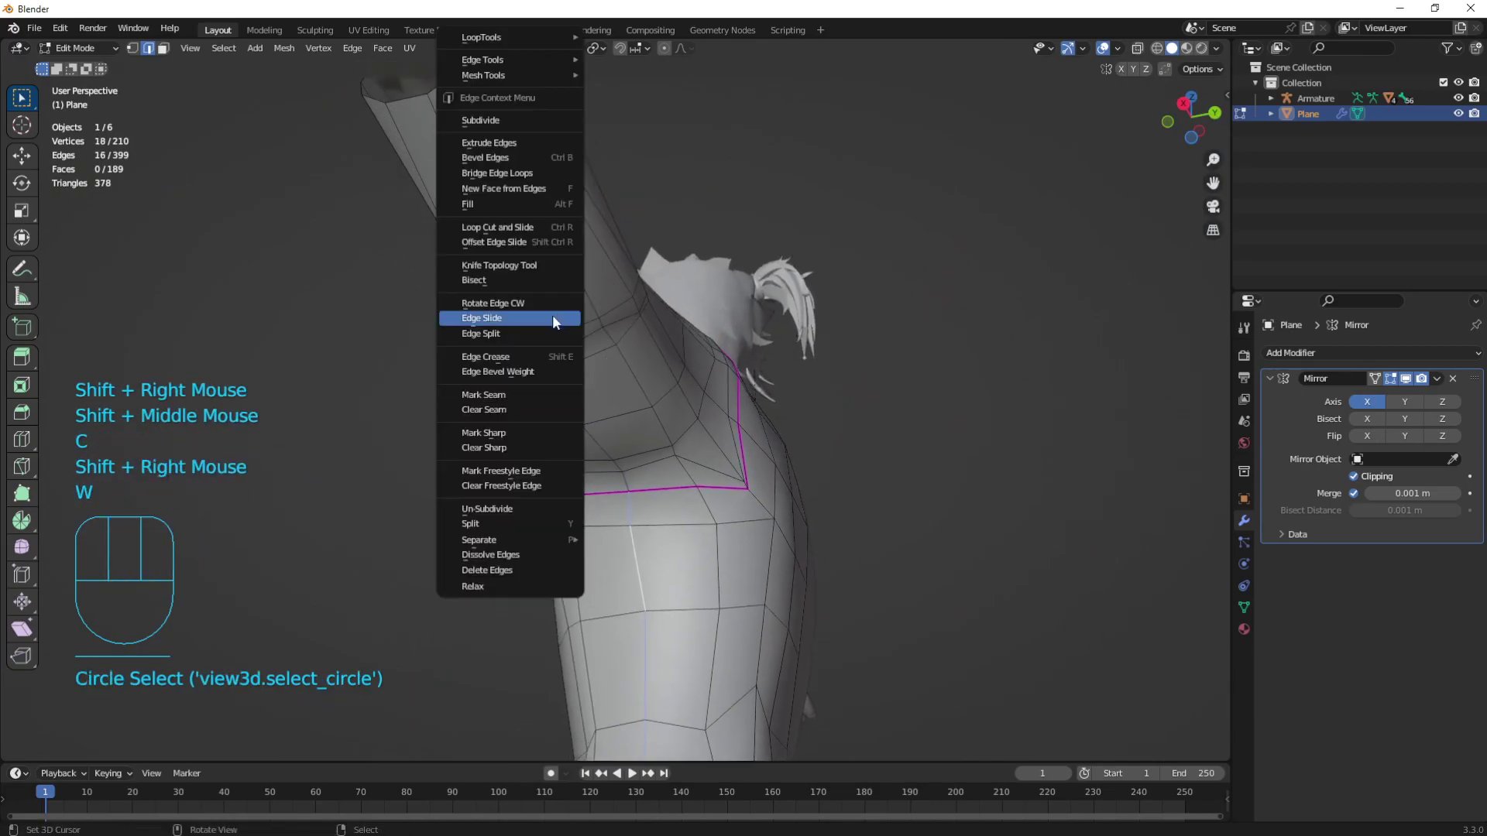
{"action": "left_click", "coordinate": [500, 393]}
{"action": "key", "text": "a"}
{"action": "key", "text": "q"}
Slide the vertices at the back of the armpit along their edges to even out the armhole topology.
{"action": "middle_click_drag", "start_coordinate": [519, 405], "coordinate": [581, 364], "text": "shift"}
{"action": "middle_click_drag", "start_coordinate": [581, 364], "coordinate": [573, 402]}
{"action": "key", "text": "1"}
{"action": "right_click", "coordinate": [683, 401]}
{"action": "key", "text": "g"}
{"action": "left_click", "coordinate": [656, 389]}
{"action": "right_click", "coordinate": [631, 400]}
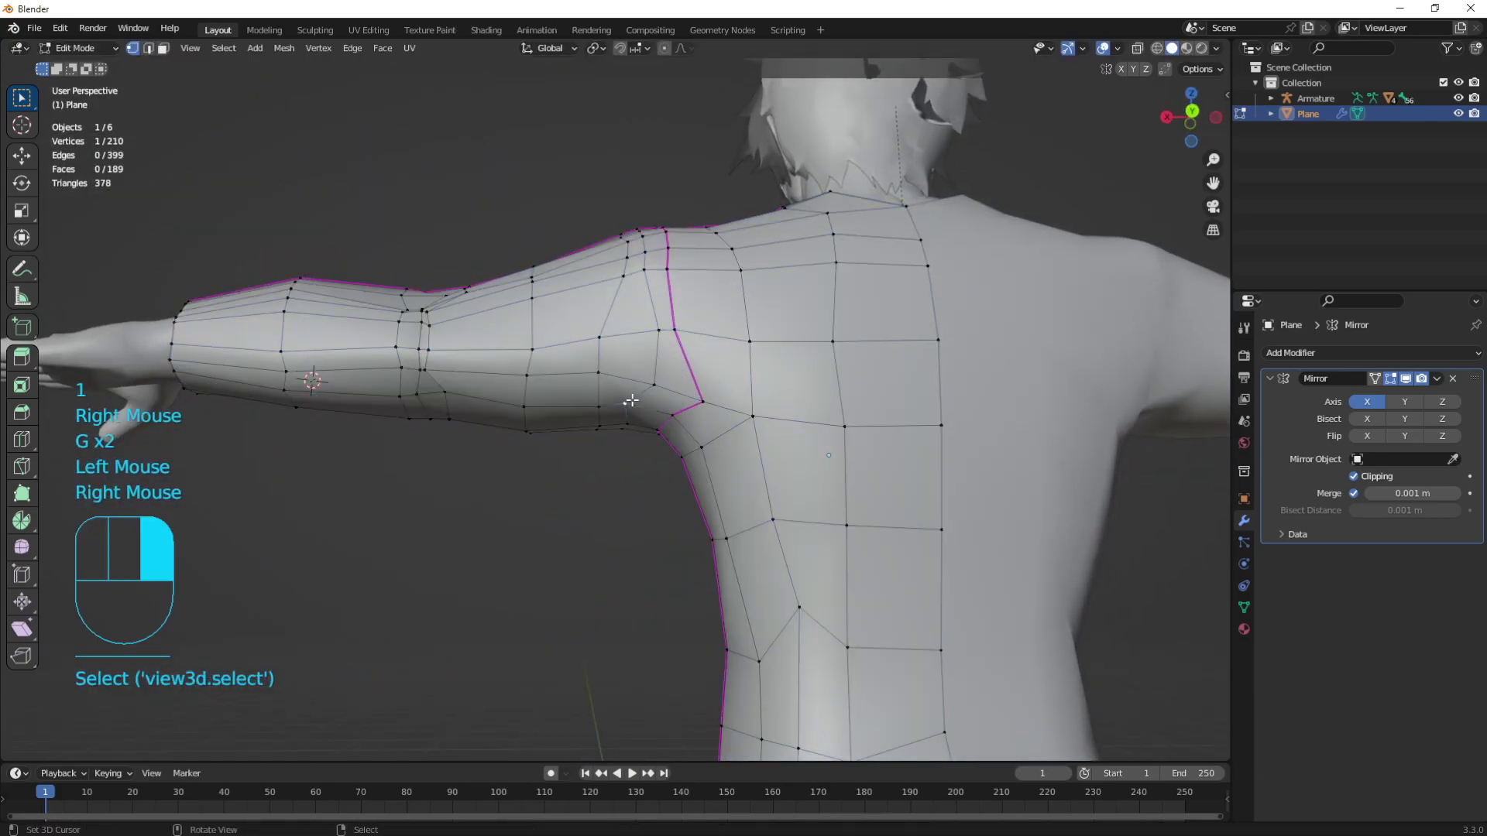
{"action": "left_click", "coordinate": [642, 406]}
{"action": "right_click", "coordinate": [641, 406]}
{"action": "key", "text": "g"}
{"action": "key", "text": "g"}
{"action": "left_click", "coordinate": [642, 406]}
{"action": "middle_click_drag", "start_coordinate": [641, 406], "coordinate": [588, 402]}
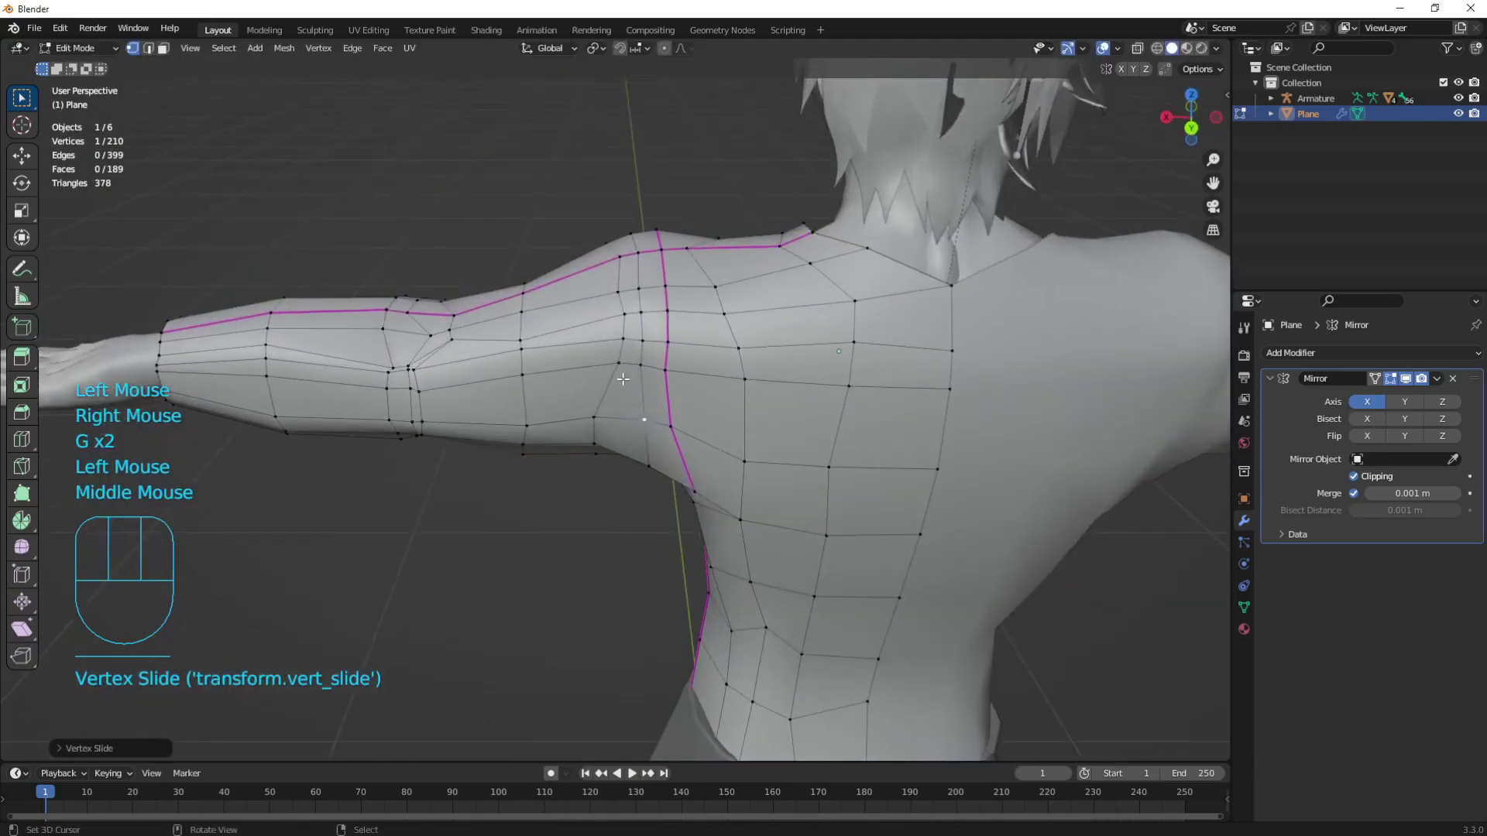
Slide the vertices of the sleeve loop beside the armhole along their edges at the back of the underarm.
{"action": "scroll", "coordinate": [585, 403], "scroll_direction": "up", "scroll_amount": 1}
{"action": "right_click", "coordinate": [584, 404]}
{"action": "key", "text": "g"}
{"action": "key", "text": "g"}
{"action": "left_click", "coordinate": [607, 415]}
{"action": "right_click", "coordinate": [597, 458]}
{"action": "key", "text": "g"}
{"action": "key", "text": "g"}
{"action": "left_click", "coordinate": [611, 425]}
Slide the neighbouring vertices on the back of the upper sleeve to even out the loops outside the armhole seam.
{"action": "right_click", "coordinate": [609, 423]}
{"action": "key", "text": "g"}
{"action": "key", "text": "g"}
{"action": "left_click", "coordinate": [624, 422]}
{"action": "right_click", "coordinate": [624, 298]}
{"action": "key", "text": "g"}
{"action": "key", "text": "g"}
{"action": "left_click", "coordinate": [610, 299]}
{"action": "middle_click_drag", "start_coordinate": [610, 310], "coordinate": [619, 375]}
Slide the vertices at the back of the sleeve near the elbow along their edges to begin spacing the elbow loops.
{"action": "right_click", "coordinate": [465, 348]}
{"action": "key", "text": "g"}
{"action": "key", "text": "g"}
{"action": "left_click", "coordinate": [465, 341]}
{"action": "middle_click_drag", "start_coordinate": [465, 341], "coordinate": [528, 383]}
{"action": "scroll", "coordinate": [511, 371], "scroll_direction": "up", "scroll_amount": 1}
{"action": "scroll", "coordinate": [528, 383], "scroll_direction": "up", "scroll_amount": 1}
{"action": "left_click", "coordinate": [532, 402]}
{"action": "right_click", "coordinate": [532, 317]}
{"action": "key", "text": "g"}
{"action": "key", "text": "g"}
{"action": "left_click", "coordinate": [517, 329]}
Adjust further elbow vertices on the back of the sleeve to straighten the bunched loops.
{"action": "right_click", "coordinate": [470, 342]}
{"action": "left_click", "coordinate": [402, 354]}
{"action": "right_click", "coordinate": [496, 264]}
{"action": "left_click", "coordinate": [452, 274]}
{"action": "middle_click_drag", "start_coordinate": [451, 274], "coordinate": [559, 291]}
{"action": "right_click", "coordinate": [690, 404]}
{"action": "left_click", "coordinate": [679, 417]}
{"action": "middle_click_drag", "start_coordinate": [525, 199], "coordinate": [567, 322], "text": "shift"}
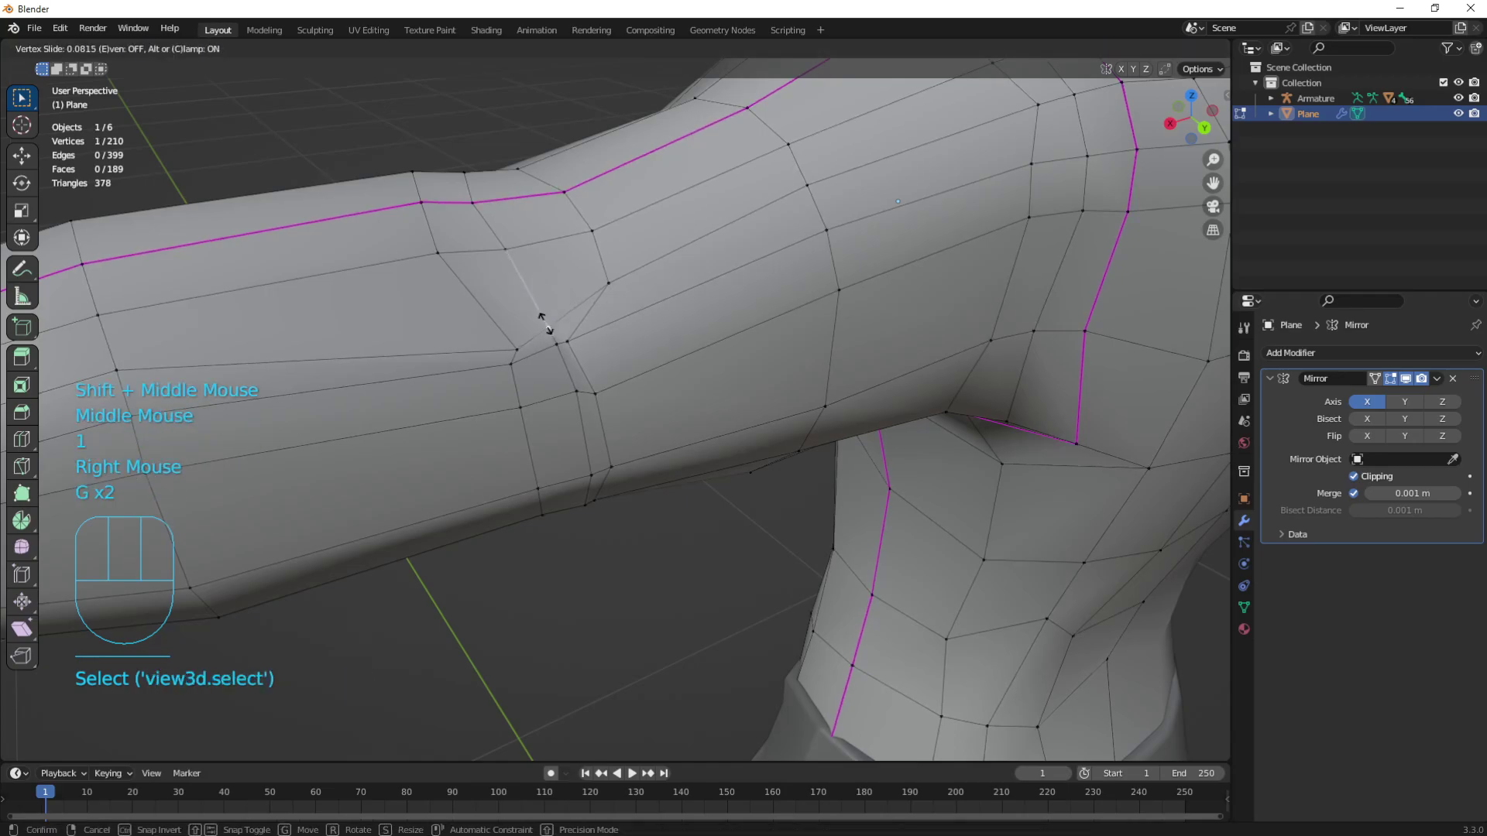
Slide the pinched vertices at the back of the elbow apart so the three elbow loops run evenly down the sleeve.
{"action": "right_click", "coordinate": [518, 346]}
{"action": "key", "text": "g"}
{"action": "key", "text": "g"}
{"action": "left_click", "coordinate": [492, 316]}
{"action": "right_click", "coordinate": [569, 346]}
{"action": "key", "text": "g"}
{"action": "key", "text": "g"}
{"action": "left_click", "coordinate": [614, 378]}
{"action": "key", "text": "g"}
{"action": "key", "text": "g"}
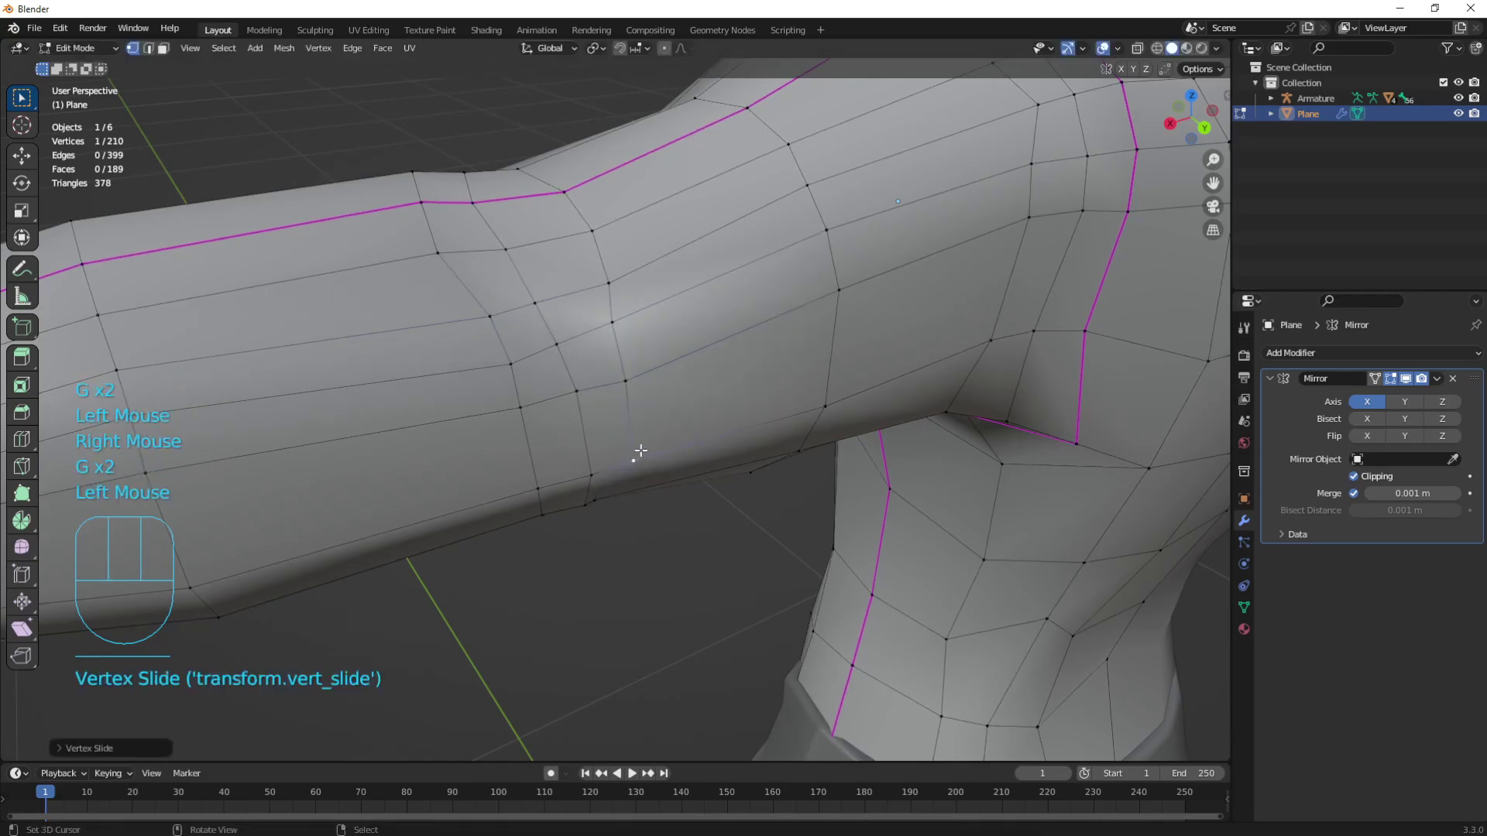
{"action": "left_click", "coordinate": [631, 455]}
Slide the elbow loop vertices on the lower back of the sleeve to align them around the arm.
{"action": "middle_click_drag", "start_coordinate": [630, 455], "coordinate": [535, 280]}
{"action": "right_click", "coordinate": [533, 278]}
{"action": "key", "text": "g"}
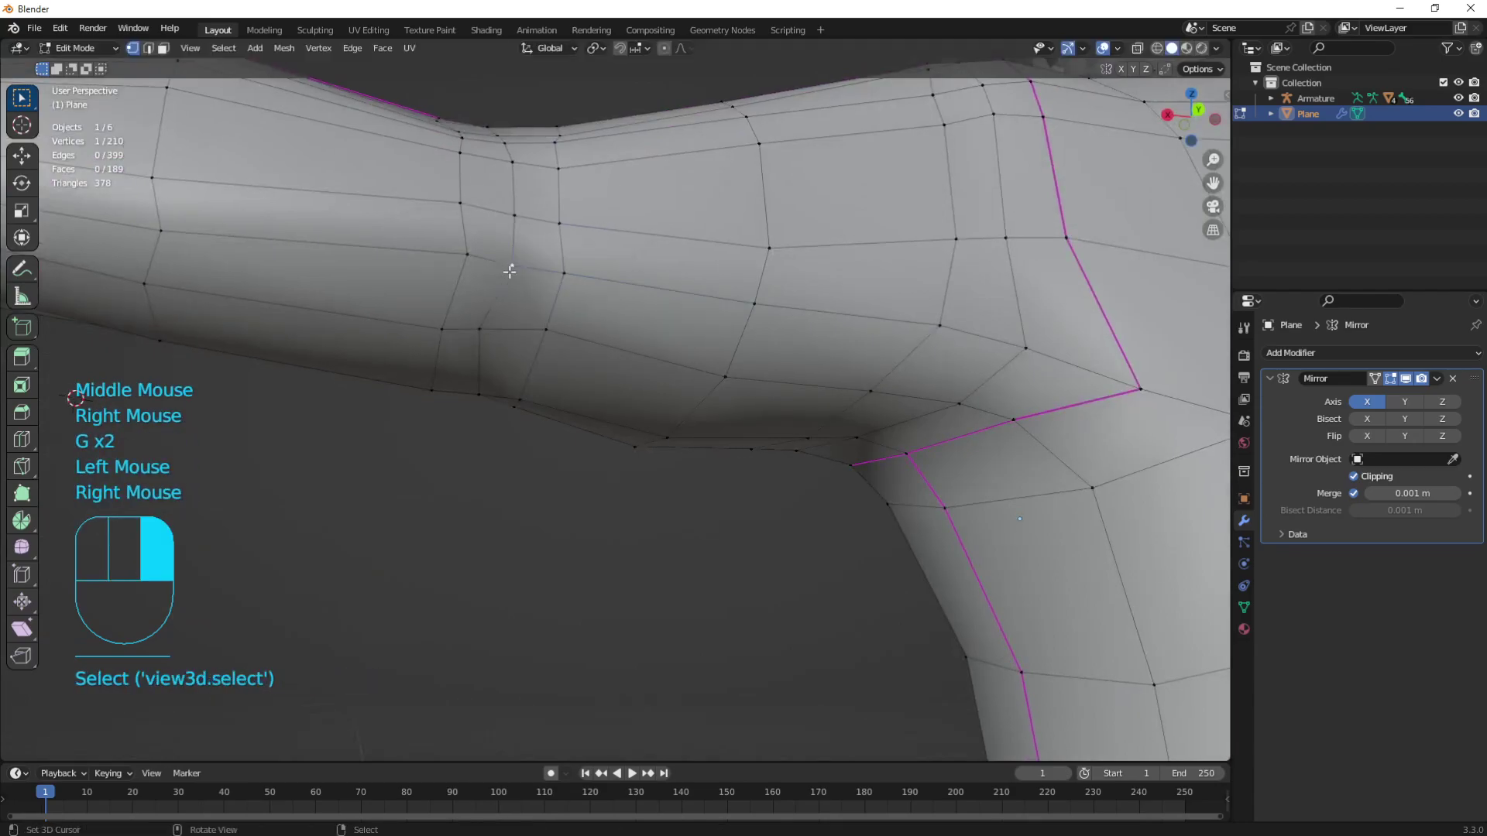
{"action": "right_click", "coordinate": [459, 262]}
{"action": "key", "text": "g"}
{"action": "key", "text": "g"}
{"action": "left_click", "coordinate": [457, 260]}
Slide the elbow loop vertices near the seam along the top of the sleeve into an even spacing.
{"action": "middle_click_drag", "start_coordinate": [457, 260], "coordinate": [575, 388], "text": "shift"}
{"action": "right_click", "coordinate": [426, 289]}
{"action": "right_click", "coordinate": [433, 242]}
{"action": "key", "text": "g"}
{"action": "key", "text": "g"}
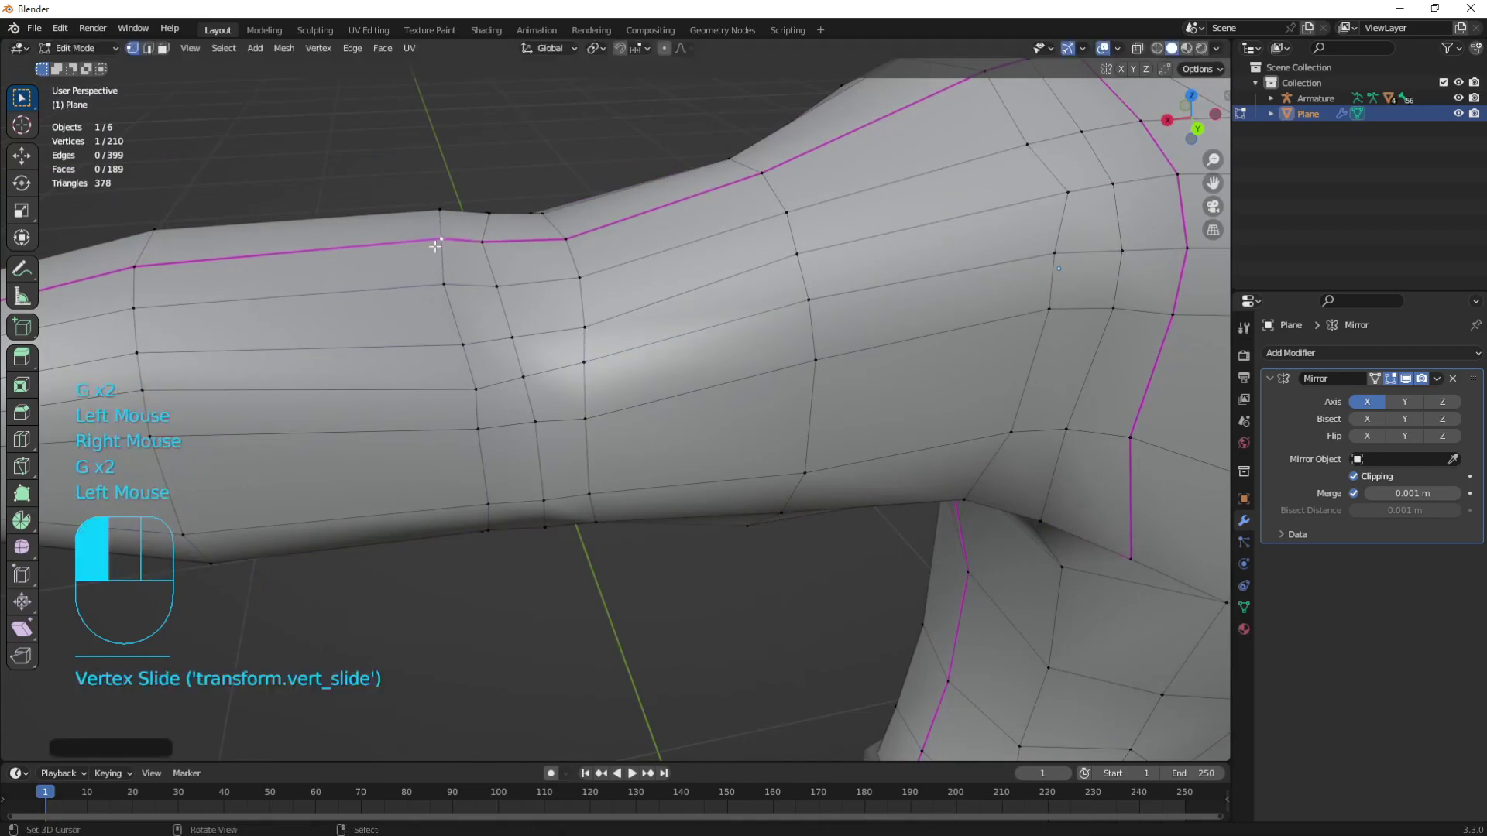
{"action": "left_click", "coordinate": [490, 238]}
{"action": "middle_click_drag", "start_coordinate": [490, 238], "coordinate": [672, 301], "text": "shift"}
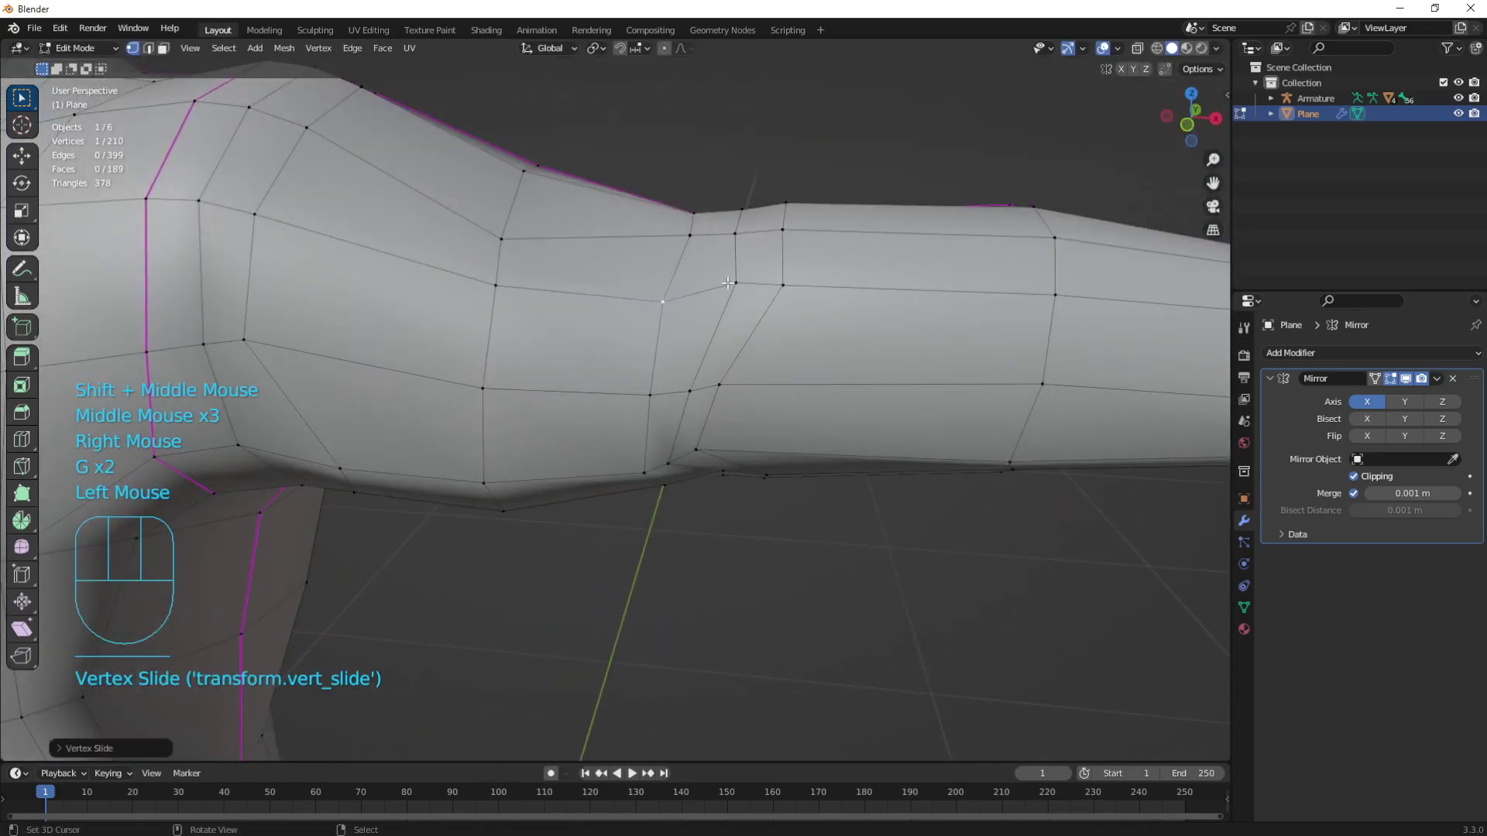
Slide the vertices of the inner elbow loops on the front of the sleeve to separate them.
{"action": "key", "text": "g"}
{"action": "left_click", "coordinate": [709, 447]}
{"action": "middle_click_drag", "start_coordinate": [709, 447], "coordinate": [765, 417]}
{"action": "right_click", "coordinate": [675, 390]}
{"action": "key", "text": "g"}
{"action": "key", "text": "g"}
{"action": "right_click", "coordinate": [669, 333]}
Slide the remaining front elbow vertices along their edges to smooth the spacing between the elbow loops.
{"action": "middle_click_drag", "start_coordinate": [669, 333], "coordinate": [740, 357]}
{"action": "left_click", "coordinate": [677, 363]}
{"action": "right_click", "coordinate": [739, 359]}
{"action": "key", "text": "g"}
{"action": "key", "text": "g"}
{"action": "left_click", "coordinate": [735, 361]}
{"action": "middle_click_drag", "start_coordinate": [913, 366], "coordinate": [694, 381], "text": "shift"}
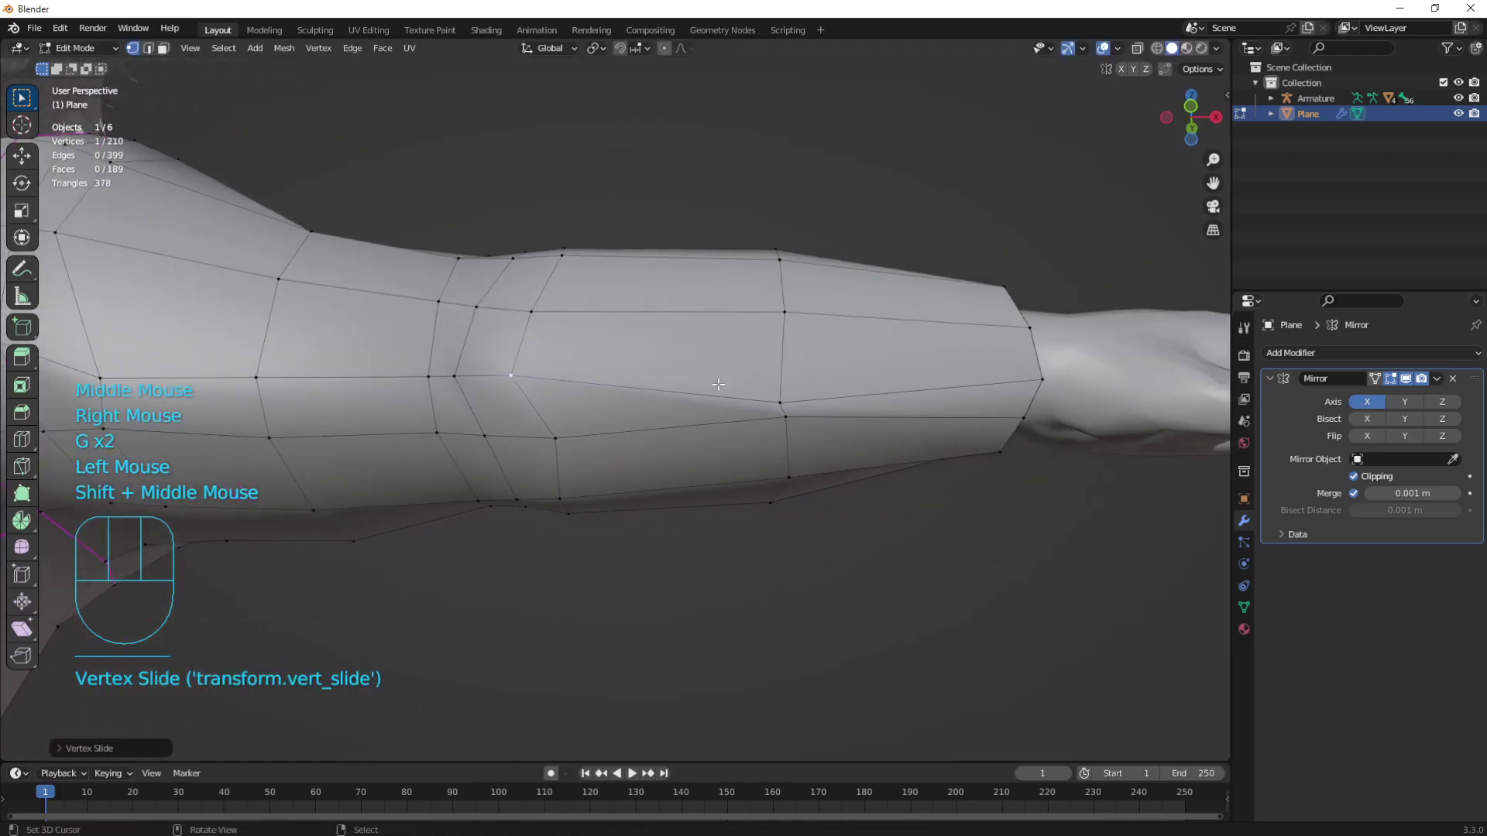
Reposition the vertices along the front of the forearm to straighten the edge line running to the cuff.
{"action": "middle_click_drag", "start_coordinate": [878, 376], "coordinate": [755, 387], "text": "shift"}
{"action": "right_click", "coordinate": [877, 388]}
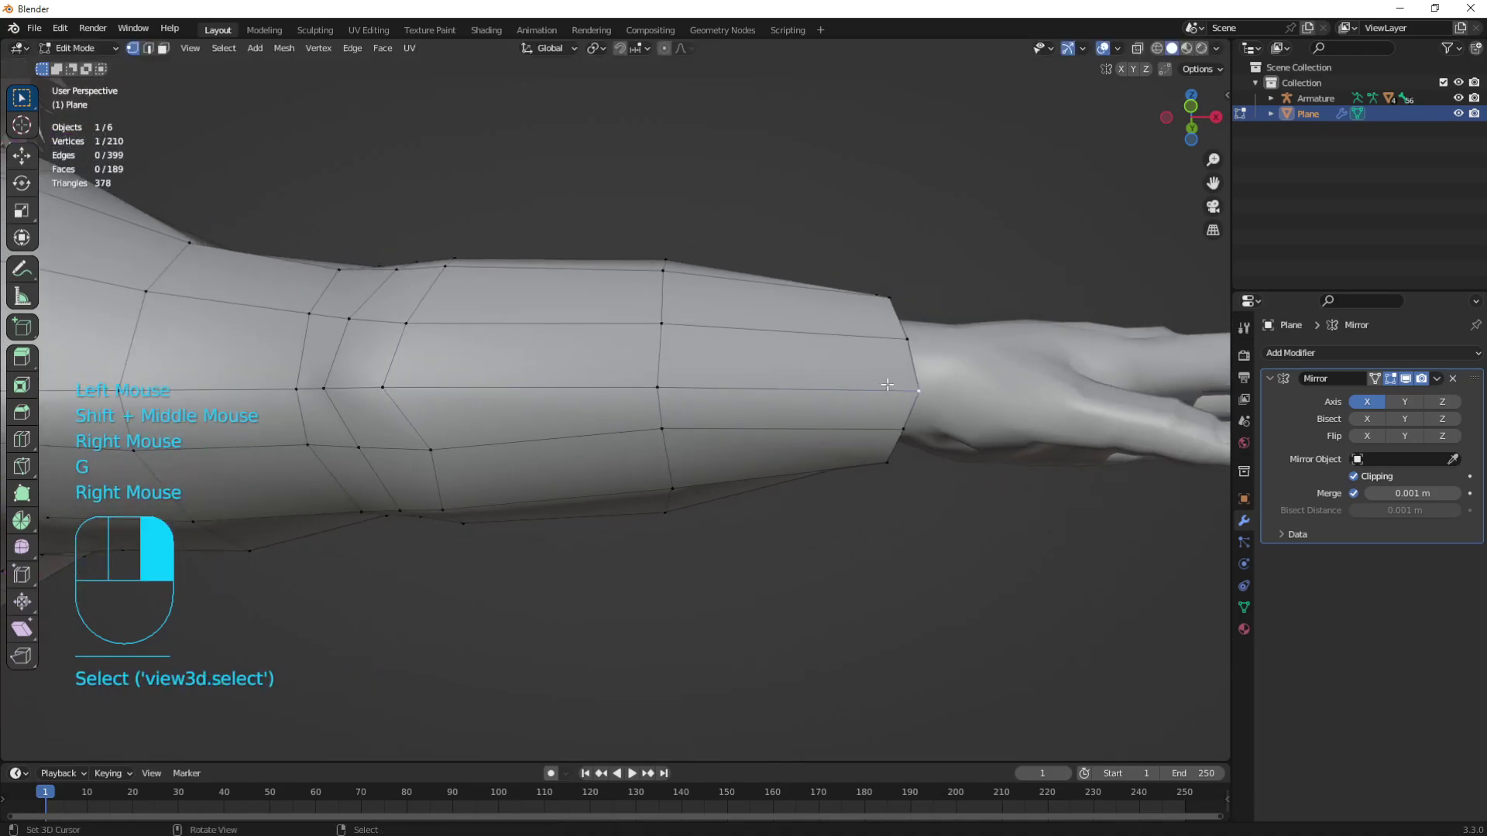
{"action": "middle_click_drag", "start_coordinate": [538, 453], "coordinate": [606, 403], "text": "shift"}
{"action": "middle_click_drag", "start_coordinate": [606, 403], "coordinate": [597, 378]}
{"action": "right_click", "coordinate": [504, 355]}
{"action": "key", "text": "g"}
{"action": "key", "text": "g"}
{"action": "left_click", "coordinate": [518, 352]}
Slide more vertices on the front of the sleeve along their edges to refine the sleeve loops.
{"action": "right_click", "coordinate": [480, 296]}
{"action": "key", "text": "g"}
{"action": "key", "text": "g"}
{"action": "left_click", "coordinate": [474, 304]}
{"action": "middle_click_drag", "start_coordinate": [377, 294], "coordinate": [364, 268], "text": "shift"}
{"action": "middle_click_drag", "start_coordinate": [364, 267], "coordinate": [345, 244]}
{"action": "right_click", "coordinate": [343, 242]}
{"action": "key", "text": "g"}
{"action": "double_click", "coordinate": [301, 211]}
{"action": "middle_click_drag", "start_coordinate": [301, 210], "coordinate": [434, 310], "text": "shift"}
{"action": "middle_click_drag", "start_coordinate": [434, 310], "coordinate": [497, 366]}
Slide the vertex on the front of the torso sideways at the waist to even out the vertical edge lines.
{"action": "middle_click_drag", "start_coordinate": [397, 432], "coordinate": [464, 387], "text": "shift"}
{"action": "scroll", "coordinate": [488, 359], "scroll_direction": "down", "scroll_amount": 2}
{"action": "middle_click_drag", "start_coordinate": [464, 388], "coordinate": [542, 302]}
{"action": "middle_click_drag", "start_coordinate": [542, 302], "coordinate": [568, 345]}
{"action": "right_click", "coordinate": [525, 531]}
{"action": "key", "text": "g"}
{"action": "key", "text": "g"}
{"action": "left_click", "coordinate": [500, 536]}
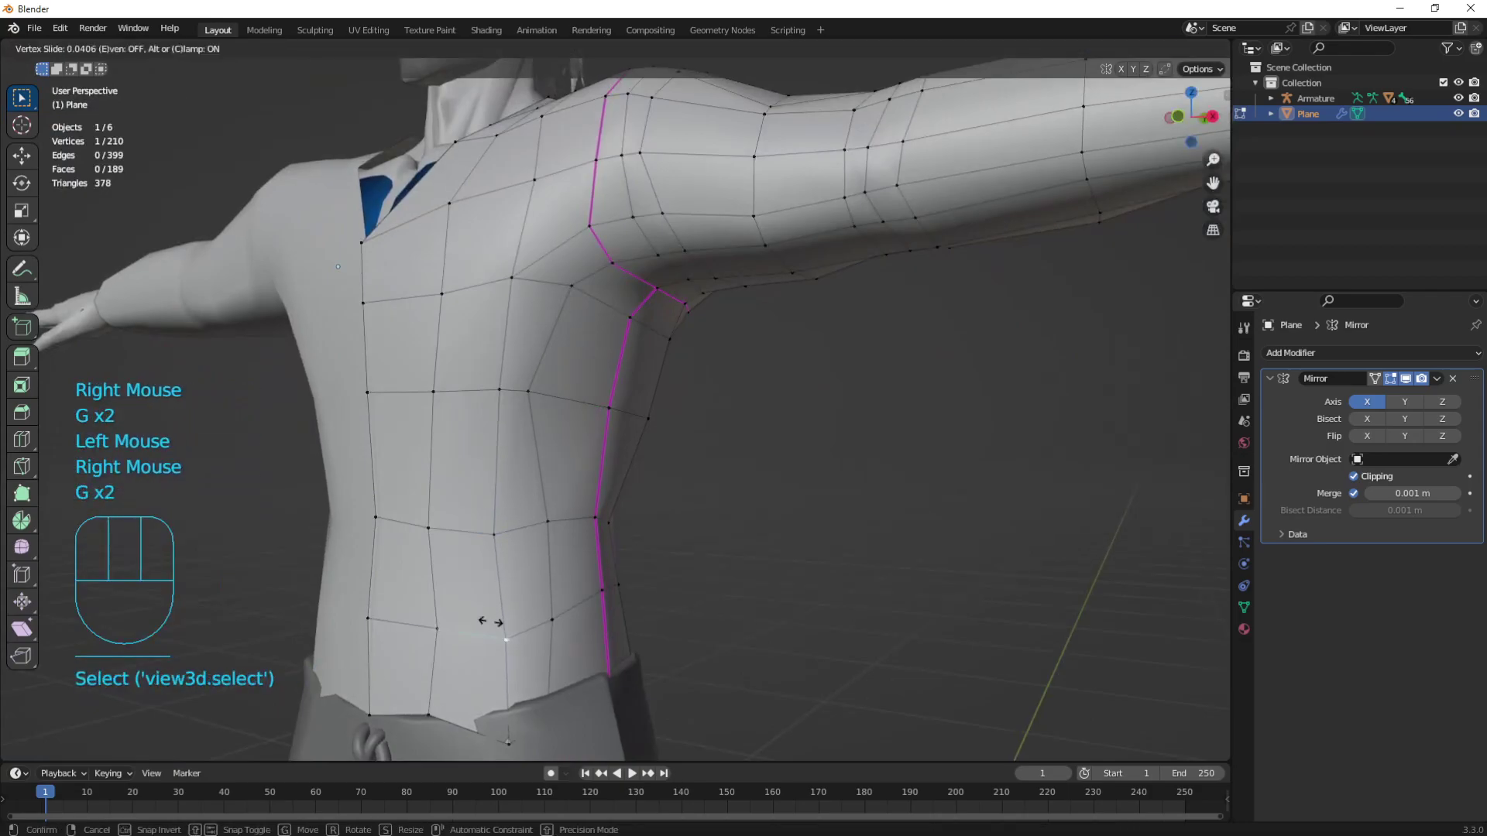
Slide the lower front torso vertices near the shirt's hem along their edges to even out the bottom faces.
{"action": "middle_click_drag", "start_coordinate": [490, 699], "coordinate": [508, 632], "text": "shift"}
{"action": "right_click", "coordinate": [508, 632]}
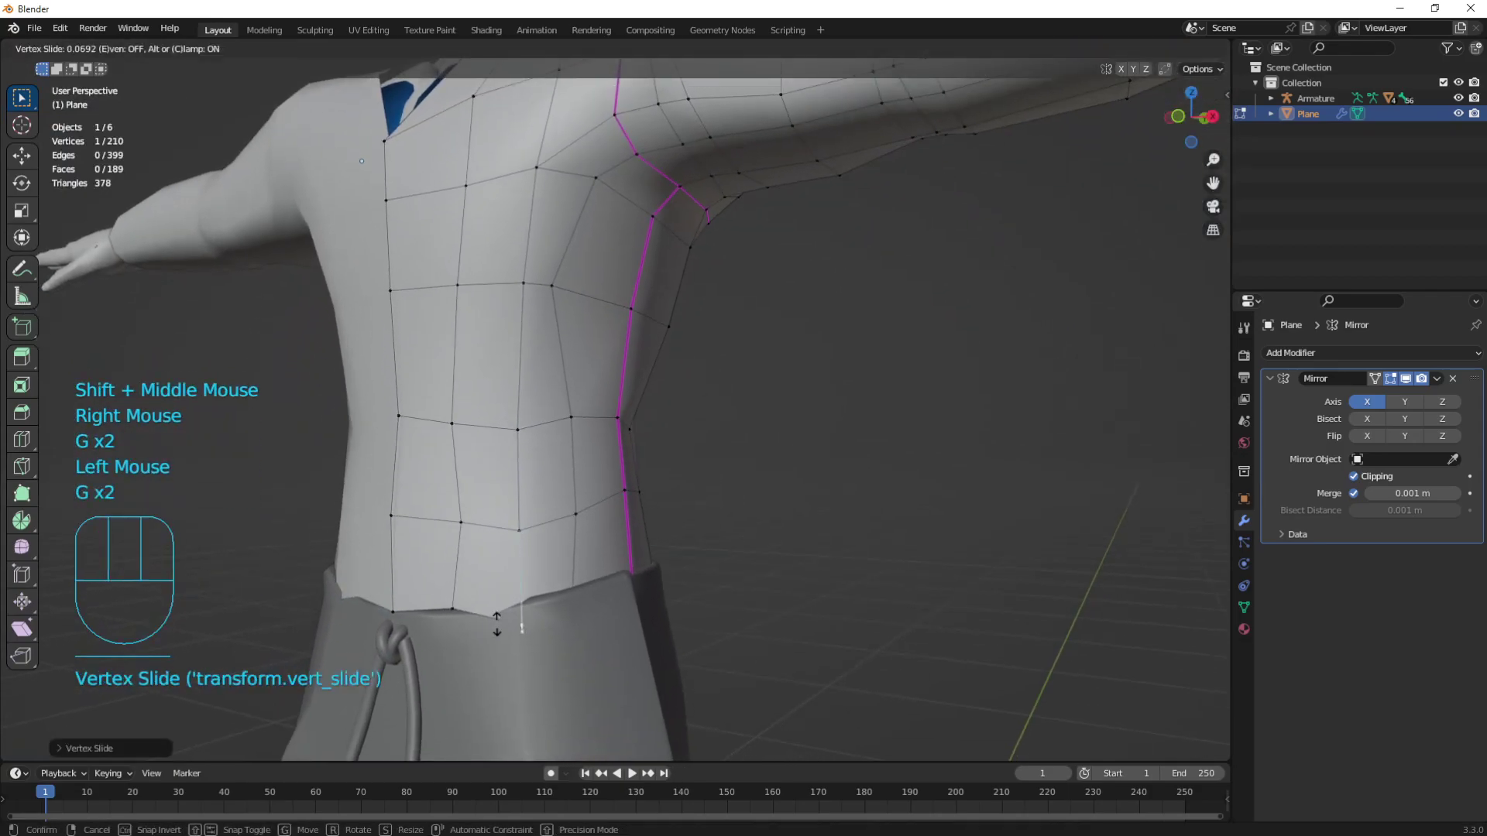
{"action": "left_click", "coordinate": [453, 611]}
{"action": "middle_click_drag", "start_coordinate": [453, 611], "coordinate": [501, 560], "text": "shift"}
{"action": "right_click", "coordinate": [501, 560]}
{"action": "key", "text": "g"}
{"action": "left_click", "coordinate": [531, 375]}
Slide the vertices on the front of the shoulder beside the collar to space the loops below the shoulder seam.
{"action": "middle_click_drag", "start_coordinate": [531, 375], "coordinate": [533, 386], "text": "shift"}
{"action": "middle_click_drag", "start_coordinate": [551, 334], "coordinate": [543, 352], "text": "shift"}
{"action": "middle_click_drag", "start_coordinate": [543, 352], "coordinate": [496, 438]}
{"action": "key", "text": "g"}
{"action": "left_click", "coordinate": [546, 307]}
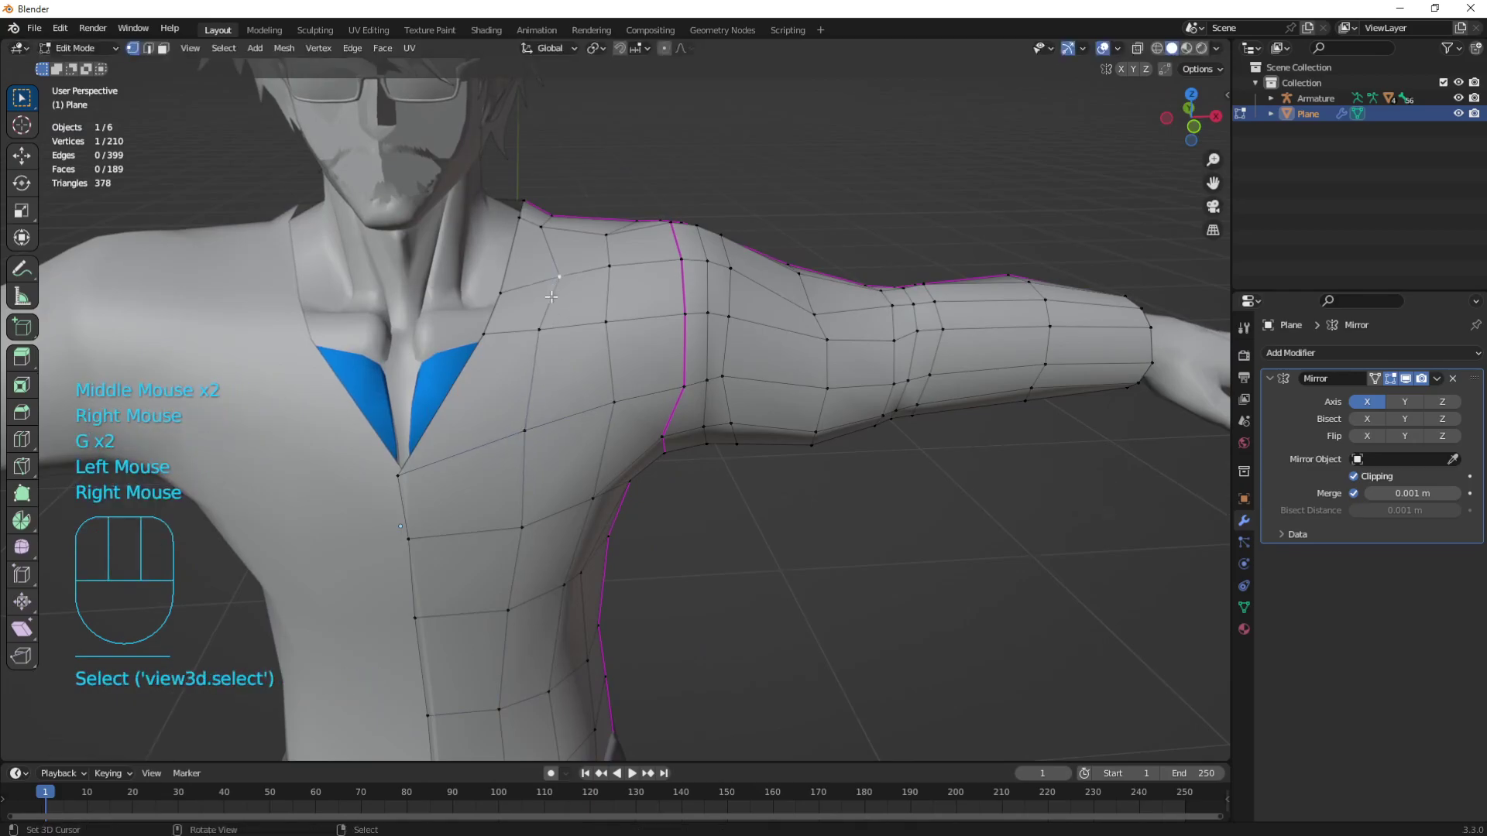
{"action": "key", "text": "g"}
{"action": "key", "text": "g"}
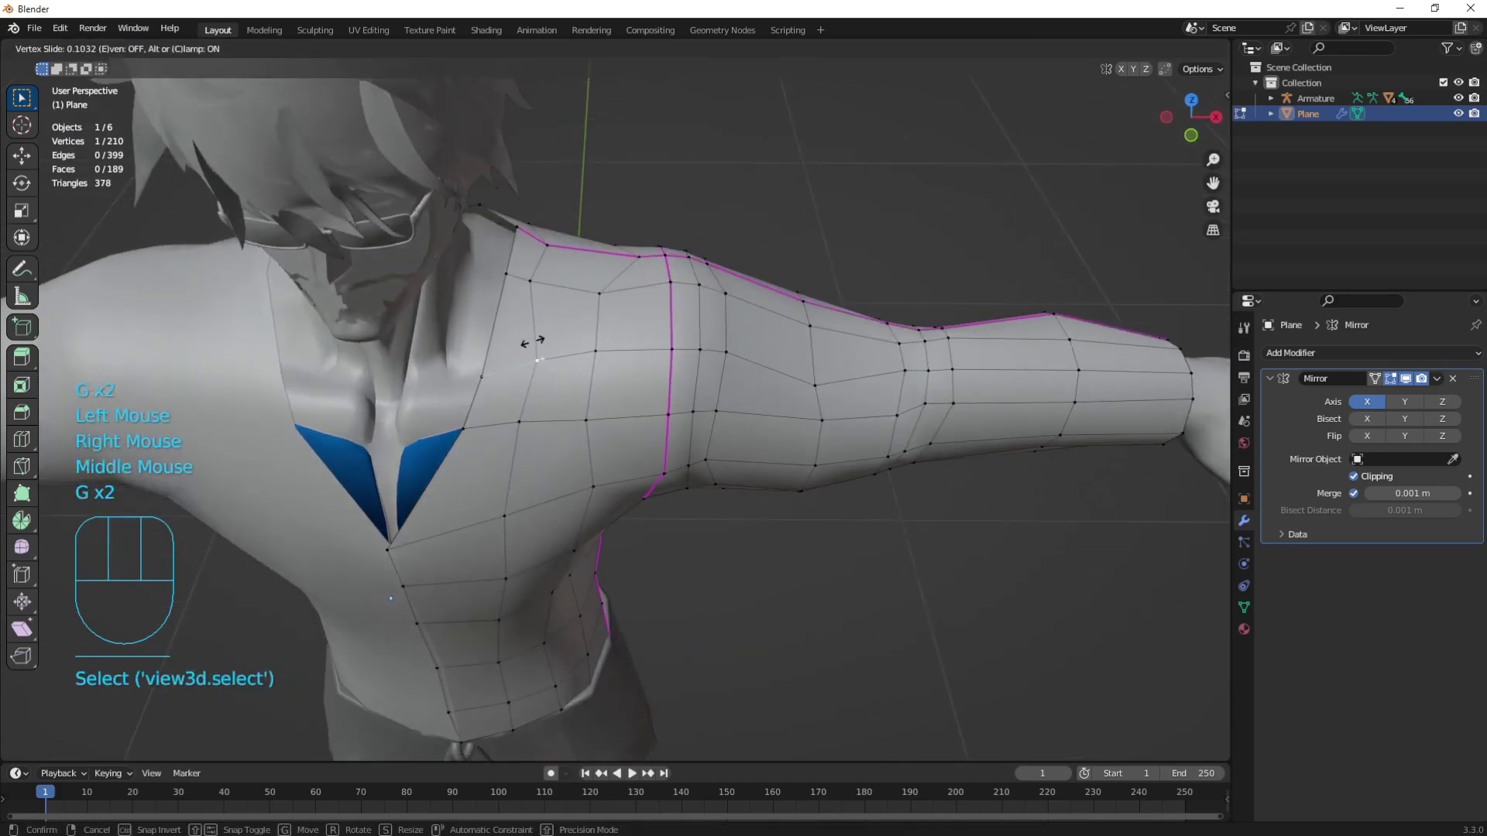
{"action": "left_click", "coordinate": [539, 294]}
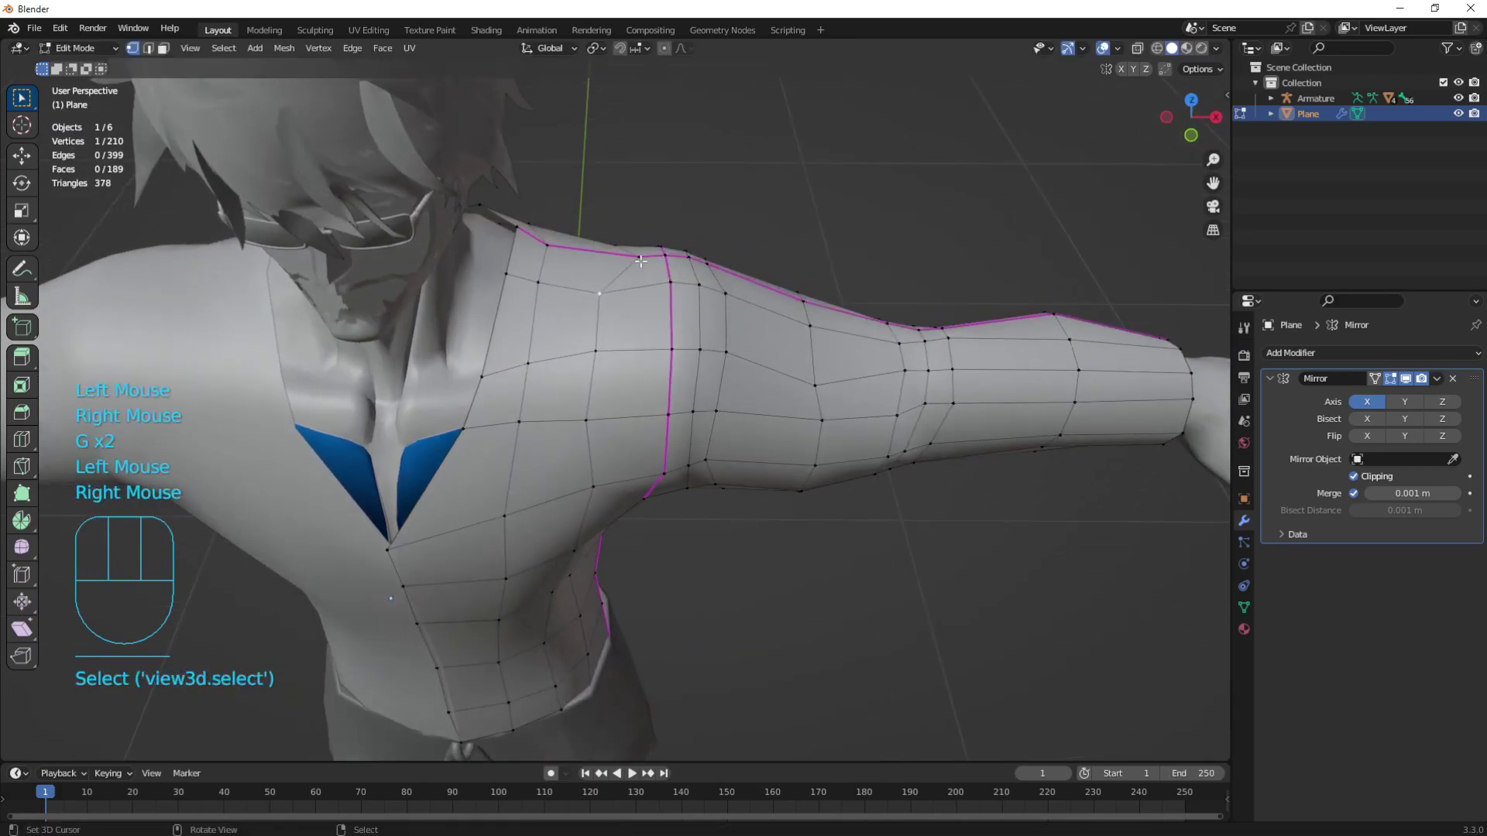
{"action": "left_click", "coordinate": [609, 260]}
Slide the next vertex between the collar and the armhole seam on the upper chest into line.
{"action": "middle_click_drag", "start_coordinate": [611, 288], "coordinate": [604, 232]}
{"action": "middle_click_drag", "start_coordinate": [601, 341], "coordinate": [594, 317]}
{"action": "right_click", "coordinate": [587, 353]}
{"action": "key", "text": "g"}
{"action": "key", "text": "g"}
{"action": "left_click", "coordinate": [583, 342]}
Slide the sleeve loop vertices just outside the armhole seam to even their spacing.
{"action": "middle_click_drag", "start_coordinate": [745, 337], "coordinate": [503, 306], "text": "shift"}
{"action": "right_click", "coordinate": [679, 358]}
{"action": "key", "text": "g"}
{"action": "key", "text": "g"}
{"action": "left_click", "coordinate": [686, 359]}
{"action": "right_click", "coordinate": [690, 397]}
{"action": "left_click", "coordinate": [703, 370]}
Slide the front underarm vertices of the upper sleeve loops along the length of the sleeve.
{"action": "right_click", "coordinate": [503, 306]}
{"action": "key", "text": "g"}
{"action": "key", "text": "g"}
{"action": "left_click", "coordinate": [503, 305]}
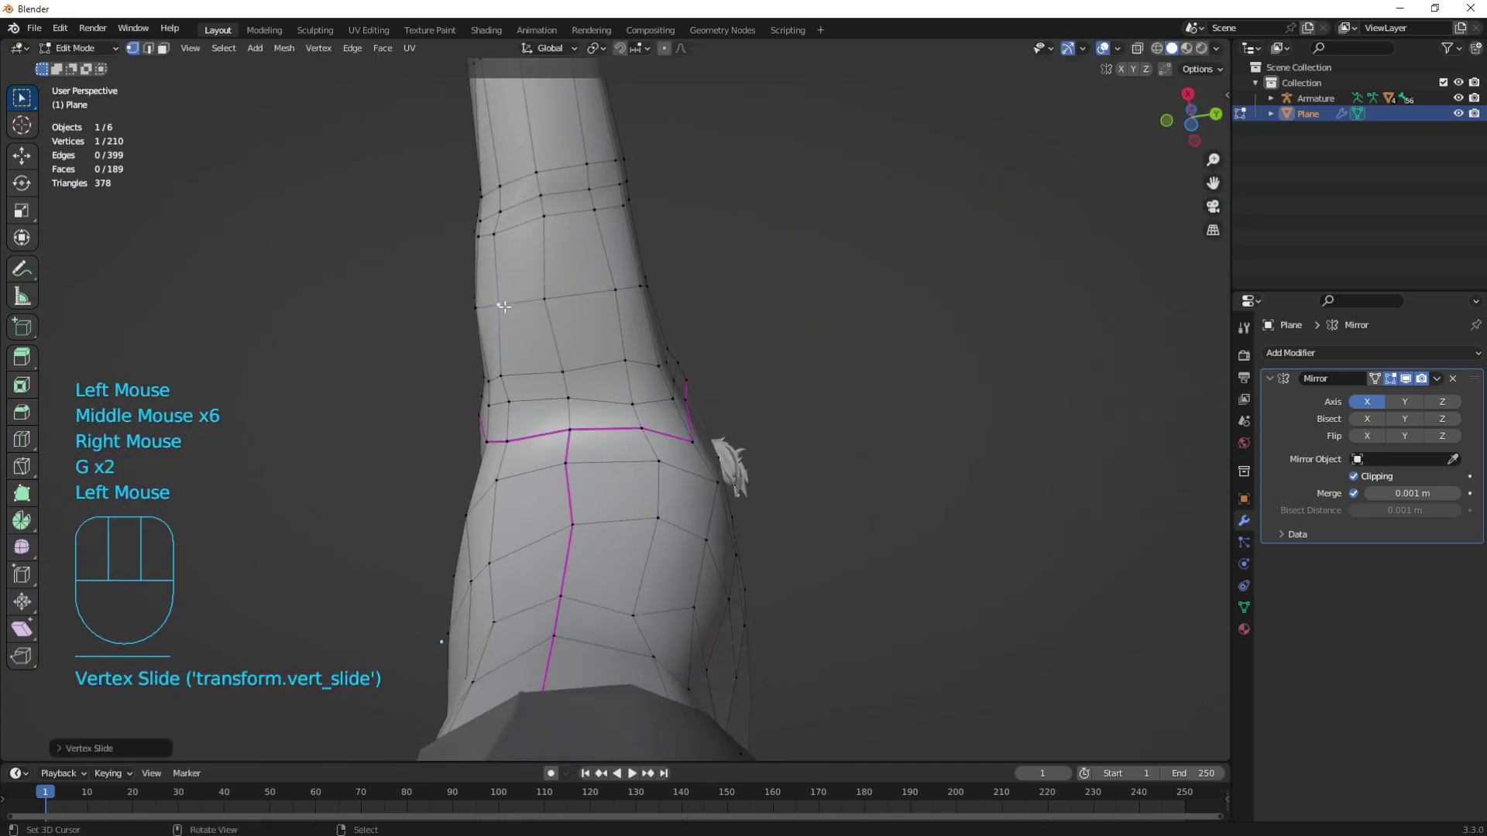
{"action": "key", "text": "g"}
{"action": "key", "text": "g"}
{"action": "left_click", "coordinate": [510, 373]}
{"action": "left_click", "coordinate": [516, 409]}
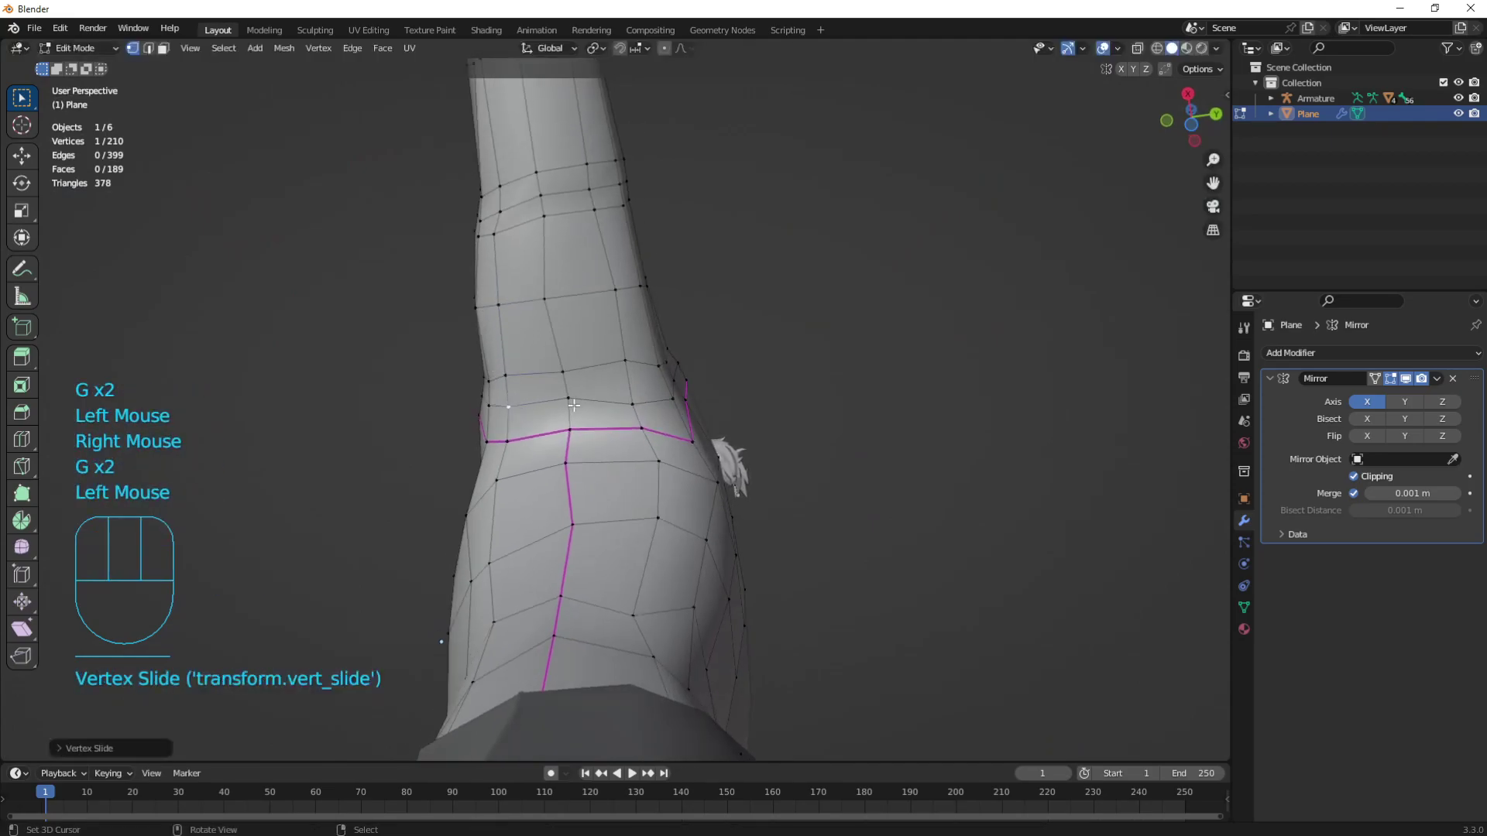
Slide the vertices along the middle of the sleeve's underside to line up with the neighbouring loops.
{"action": "left_click", "coordinate": [565, 376]}
{"action": "right_click", "coordinate": [558, 309]}
{"action": "key", "text": "g"}
{"action": "key", "text": "g"}
{"action": "left_click", "coordinate": [557, 314]}
Slide two vertices around the back of the armhole to even the spacing beside the seam.
{"action": "middle_click_drag", "start_coordinate": [558, 313], "coordinate": [632, 352]}
{"action": "middle_click_drag", "start_coordinate": [632, 352], "coordinate": [682, 285]}
{"action": "scroll", "coordinate": [639, 343], "scroll_direction": "up", "scroll_amount": 1}
{"action": "right_click", "coordinate": [724, 357]}
{"action": "key", "text": "g"}
{"action": "key", "text": "g"}
{"action": "left_click", "coordinate": [694, 357]}
{"action": "right_click", "coordinate": [686, 264]}
{"action": "key", "text": "g"}
{"action": "key", "text": "g"}
{"action": "left_click", "coordinate": [664, 251]}
Slide the rear vertices of the outer upper-sleeve loop along the length of the sleeve.
{"action": "right_click", "coordinate": [631, 244]}
{"action": "key", "text": "g"}
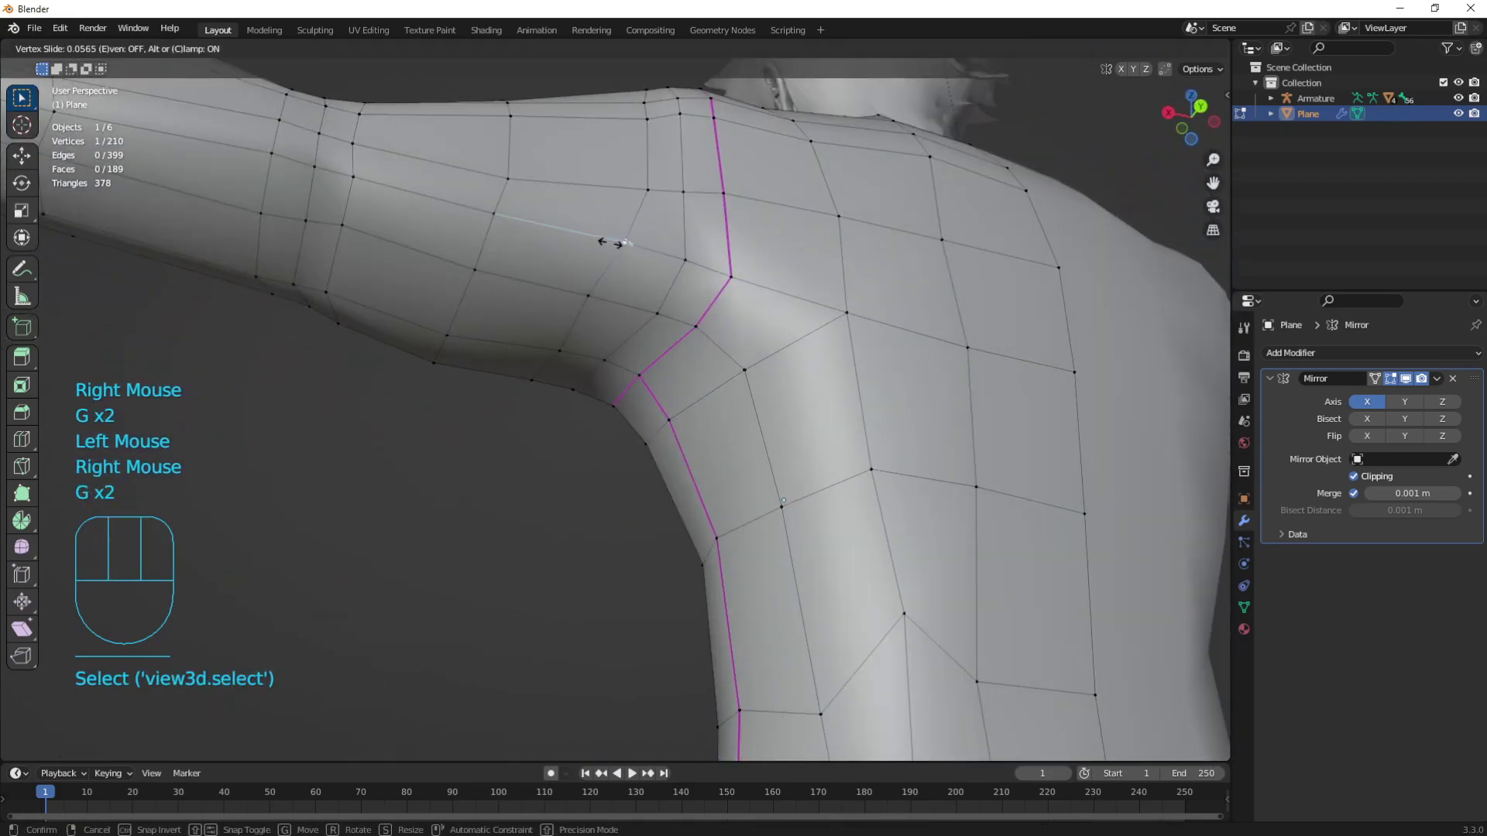
{"action": "middle_click_drag", "start_coordinate": [610, 243], "coordinate": [627, 294]}
{"action": "key", "text": "g"}
{"action": "key", "text": "g"}
{"action": "left_click", "coordinate": [601, 304]}
{"action": "middle_click_drag", "start_coordinate": [627, 294], "coordinate": [611, 341]}
Slide the remaining uneven vertices of the sleeve loops on the back of the upper arm into line.
{"action": "right_click", "coordinate": [621, 236]}
{"action": "key", "text": "g"}
{"action": "key", "text": "g"}
{"action": "left_click", "coordinate": [624, 236]}
{"action": "right_click", "coordinate": [710, 279]}
{"action": "key", "text": "g"}
{"action": "key", "text": "g"}
{"action": "left_click", "coordinate": [699, 255]}
{"action": "middle_click_drag", "start_coordinate": [611, 340], "coordinate": [599, 345], "text": "shift"}
{"action": "right_click", "coordinate": [601, 343]}
{"action": "key", "text": "g"}
{"action": "key", "text": "g"}
{"action": "left_click", "coordinate": [602, 350]}
Slide the vertices of the row crossing the rear armhole seam so they run level with each other.
{"action": "right_click", "coordinate": [750, 307]}
{"action": "key", "text": "g"}
{"action": "key", "text": "g"}
{"action": "left_click", "coordinate": [755, 318]}
{"action": "right_click", "coordinate": [771, 302]}
{"action": "left_click", "coordinate": [774, 318]}
{"action": "right_click", "coordinate": [817, 309]}
{"action": "key", "text": "g"}
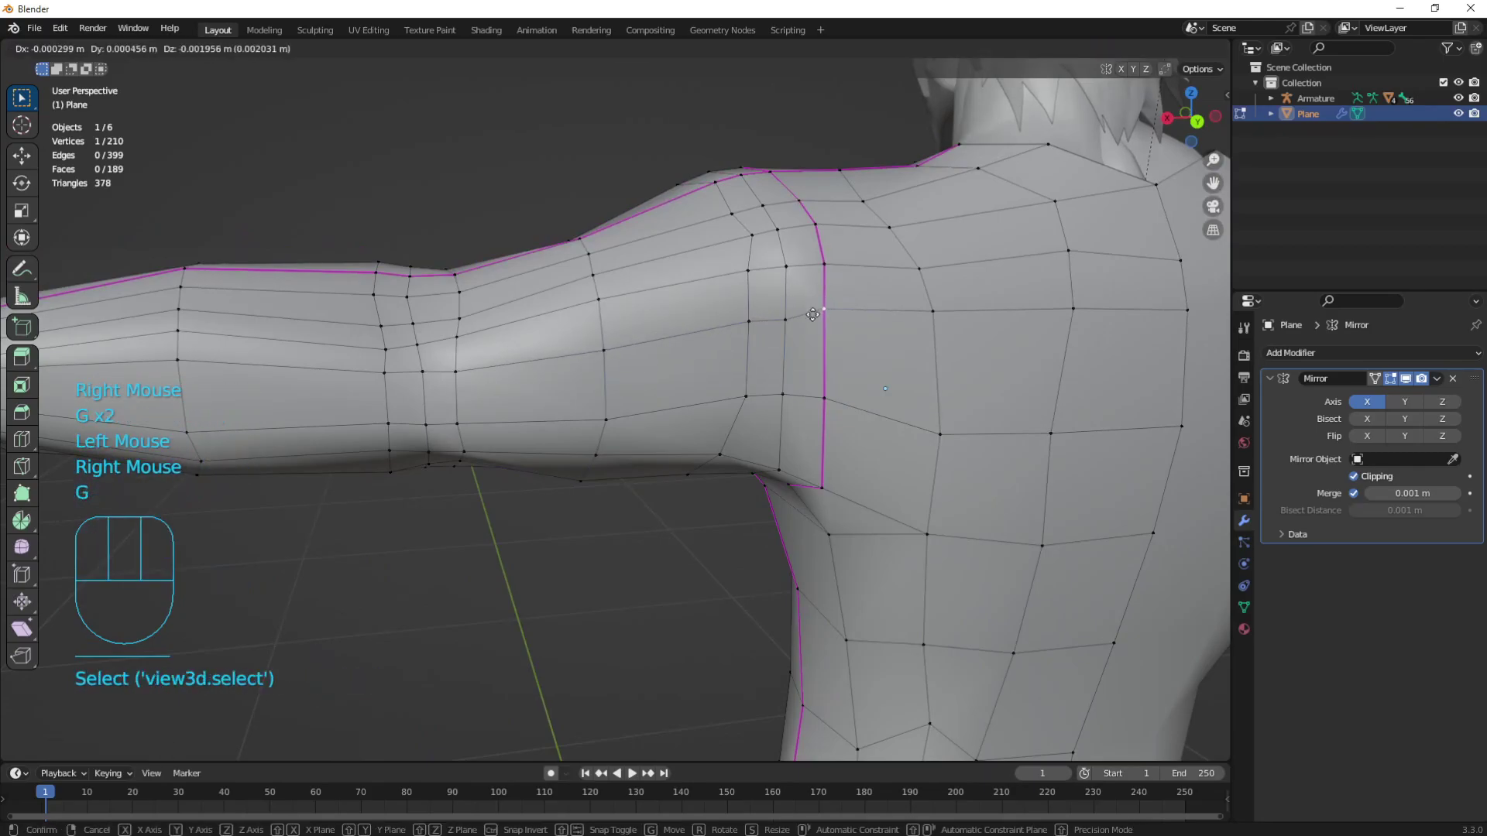
Slide the middle vertex of the upper-back row to level it with its neighbours.
{"action": "middle_click_drag", "start_coordinate": [946, 326], "coordinate": [746, 329], "text": "shift"}
{"action": "right_click", "coordinate": [740, 313]}
{"action": "right_click", "coordinate": [871, 314]}
{"action": "key", "text": "g"}
{"action": "key", "text": "g"}
{"action": "left_click", "coordinate": [861, 341]}
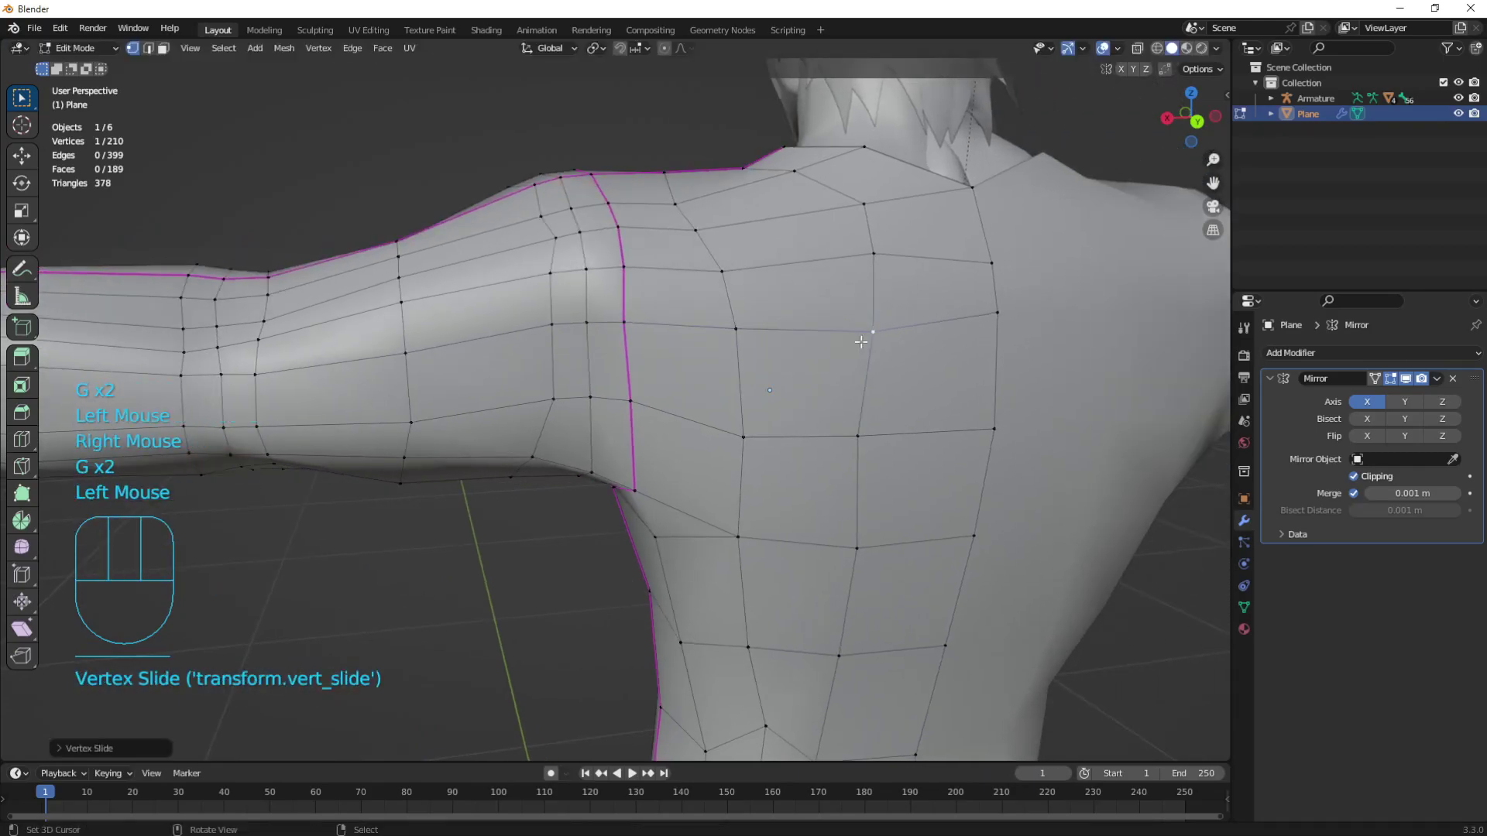
Slide the upper-back vertex nearest the spine downward and adjust another vertex in the same area.
{"action": "middle_click_drag", "start_coordinate": [861, 341], "coordinate": [737, 314], "text": "shift"}
{"action": "right_click", "coordinate": [873, 292]}
{"action": "key", "text": "g"}
{"action": "key", "text": "g"}
{"action": "left_click", "coordinate": [873, 324]}
{"action": "middle_click_drag", "start_coordinate": [776, 258], "coordinate": [795, 292], "text": "shift"}
{"action": "right_click", "coordinate": [840, 309]}
{"action": "key", "text": "g"}
{"action": "key", "text": "g"}
{"action": "left_click", "coordinate": [839, 306]}
Slide the rear armhole seam vertex down along the seam toward the level of the upper-back row.
{"action": "middle_click_drag", "start_coordinate": [481, 390], "coordinate": [639, 334], "text": "shift"}
{"action": "right_click", "coordinate": [608, 330]}
{"action": "key", "text": "g"}
{"action": "key", "text": "g"}
{"action": "right_click", "coordinate": [608, 341]}
{"action": "right_click", "coordinate": [633, 323]}
{"action": "key", "text": "g"}
{"action": "key", "text": "g"}
{"action": "left_click", "coordinate": [634, 342]}
Slide the two rear sleeve loop vertices just outside the armhole seam down to match the seam vertex.
{"action": "right_click", "coordinate": [563, 323]}
{"action": "key", "text": "g"}
{"action": "key", "text": "g"}
{"action": "left_click", "coordinate": [564, 339]}
{"action": "right_click", "coordinate": [594, 326]}
{"action": "key", "text": "g"}
{"action": "key", "text": "g"}
{"action": "left_click", "coordinate": [593, 333]}
Slide the vertices of the shoulder-blade row to straighten the row across the back.
{"action": "right_click", "coordinate": [724, 337]}
{"action": "key", "text": "g"}
{"action": "key", "text": "g"}
{"action": "left_click", "coordinate": [839, 346]}
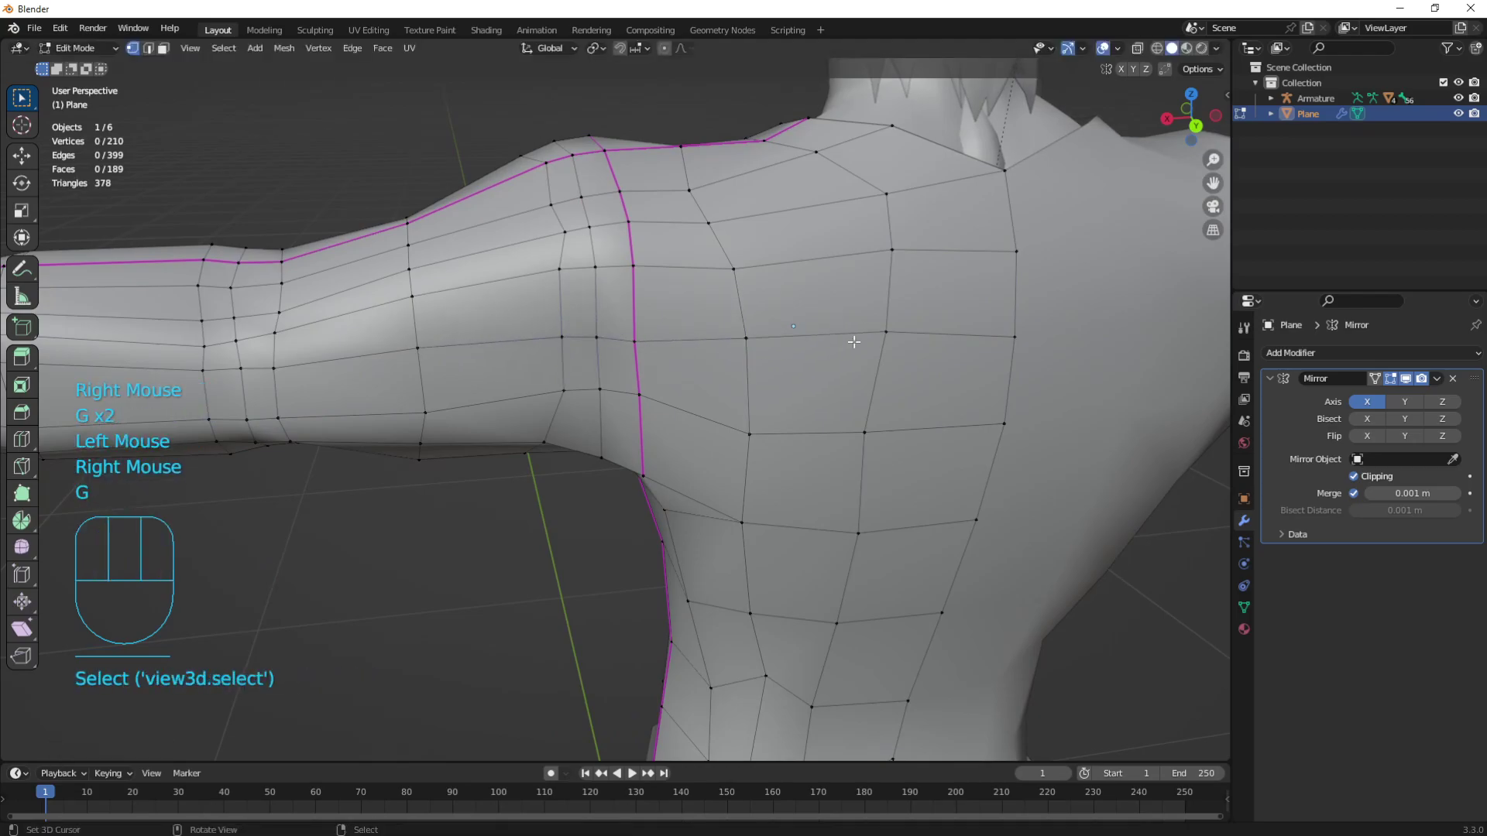
{"action": "left_click", "coordinate": [867, 349]}
Slide two vertices of the row below the shoulder blade to even out the back faces.
{"action": "right_click", "coordinate": [856, 421]}
{"action": "key", "text": "g"}
{"action": "key", "text": "g"}
{"action": "left_click", "coordinate": [813, 421]}
{"action": "right_click", "coordinate": [755, 423]}
{"action": "key", "text": "g"}
{"action": "key", "text": "g"}
{"action": "left_click", "coordinate": [833, 426]}
{"action": "right_click", "coordinate": [835, 429]}
Slide the raised waist vertex on the lower back down toward the level of its row.
{"action": "middle_click_drag", "start_coordinate": [830, 436], "coordinate": [821, 364], "text": "shift"}
{"action": "middle_click_drag", "start_coordinate": [778, 513], "coordinate": [782, 358]}
{"action": "right_click", "coordinate": [795, 517]}
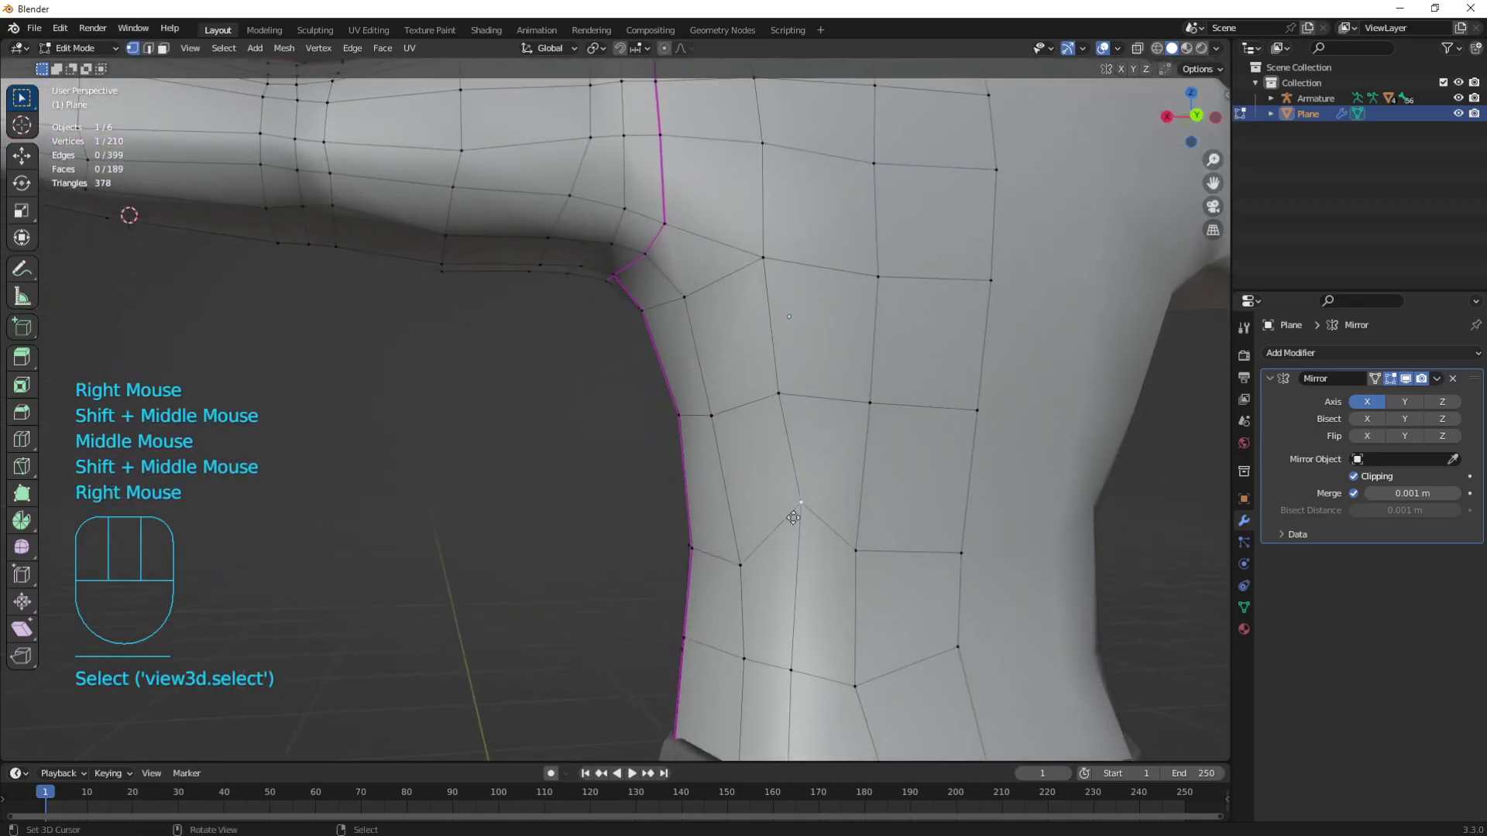
{"action": "key", "text": "g"}
{"action": "key", "text": "g"}
{"action": "left_click", "coordinate": [790, 561]}
{"action": "middle_click_drag", "start_coordinate": [790, 560], "coordinate": [782, 538], "text": "shift"}
Slide the lower-back vertices of the row just above the hem into line.
{"action": "right_click", "coordinate": [782, 534]}
{"action": "key", "text": "g"}
{"action": "mouse_move", "coordinate": [774, 542]}
{"action": "middle_mouse_down", "text": "shift"}
{"action": "mouse_move", "coordinate": [701, 478]}
{"action": "mouse_move", "coordinate": [837, 476]}
{"action": "middle_mouse_up", "text": "shift"}
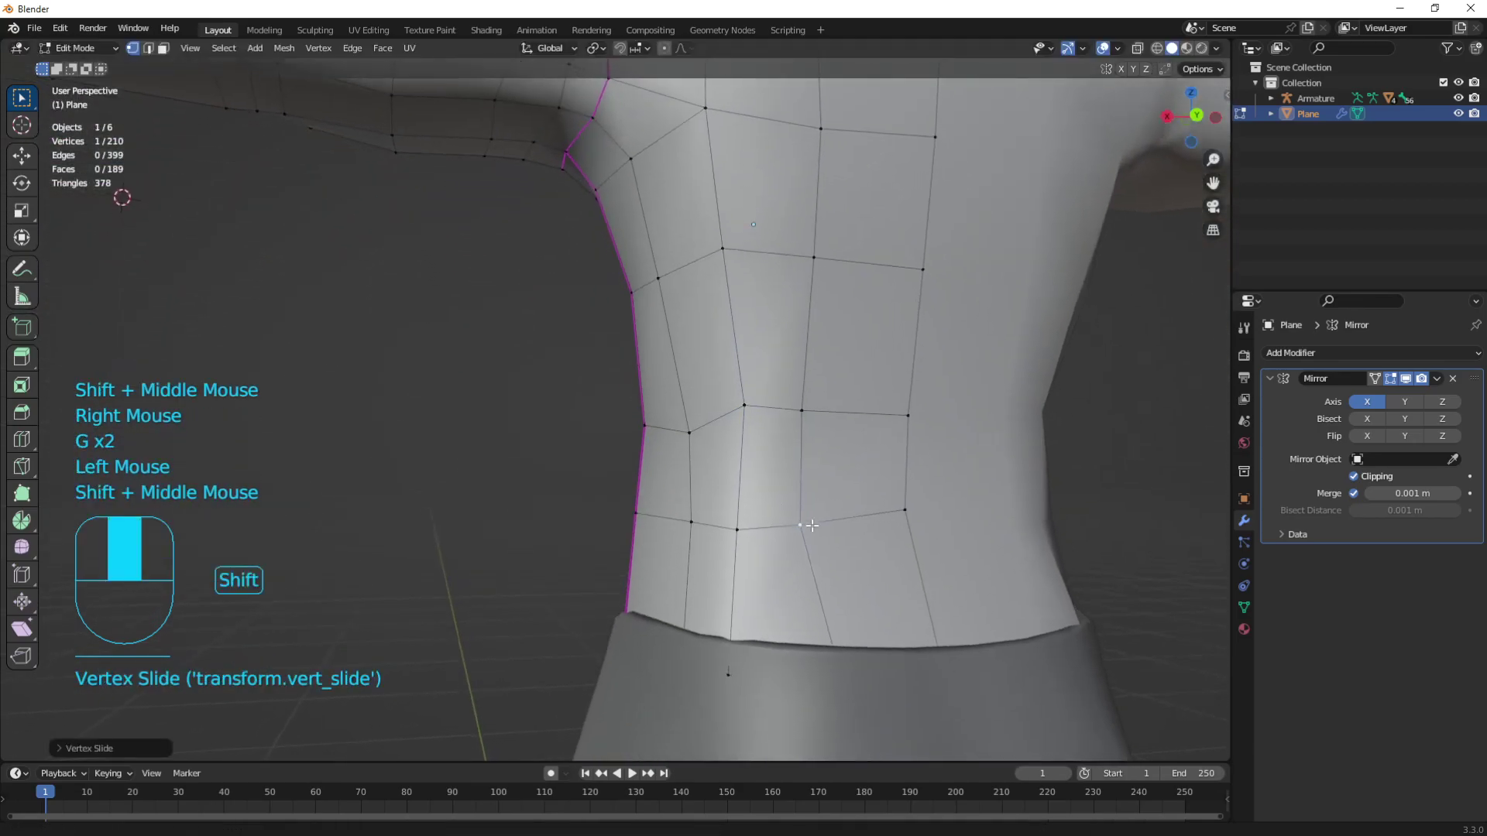
{"action": "right_click", "coordinate": [700, 478]}
{"action": "key", "text": "g"}
{"action": "key", "text": "g"}
{"action": "left_click", "coordinate": [705, 487]}
{"action": "middle_click_drag", "start_coordinate": [503, 469], "coordinate": [573, 466]}
{"action": "key", "text": "z"}
{"action": "middle_click_drag", "start_coordinate": [418, 460], "coordinate": [648, 457]}
{"action": "right_click", "coordinate": [609, 459]}
{"action": "key", "text": "z"}
{"action": "key", "text": "g"}
{"action": "key", "text": "x"}
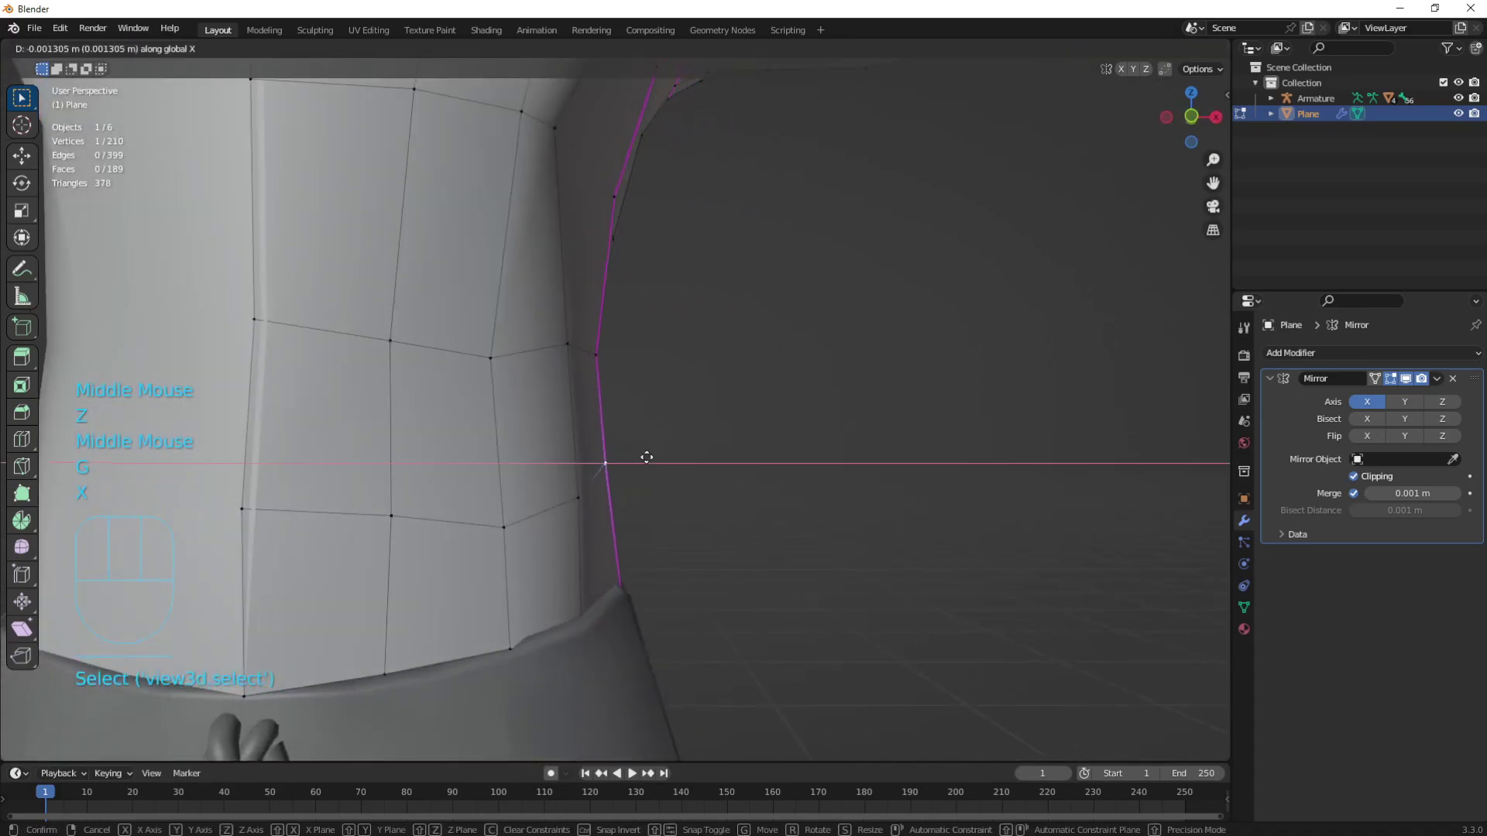
{"action": "right_click", "coordinate": [629, 449]}
Slide a side torso vertex below the armpit to line it up with its row.
{"action": "middle_click_drag", "start_coordinate": [624, 359], "coordinate": [608, 428], "text": "shift"}
{"action": "middle_click_drag", "start_coordinate": [607, 428], "coordinate": [561, 429]}
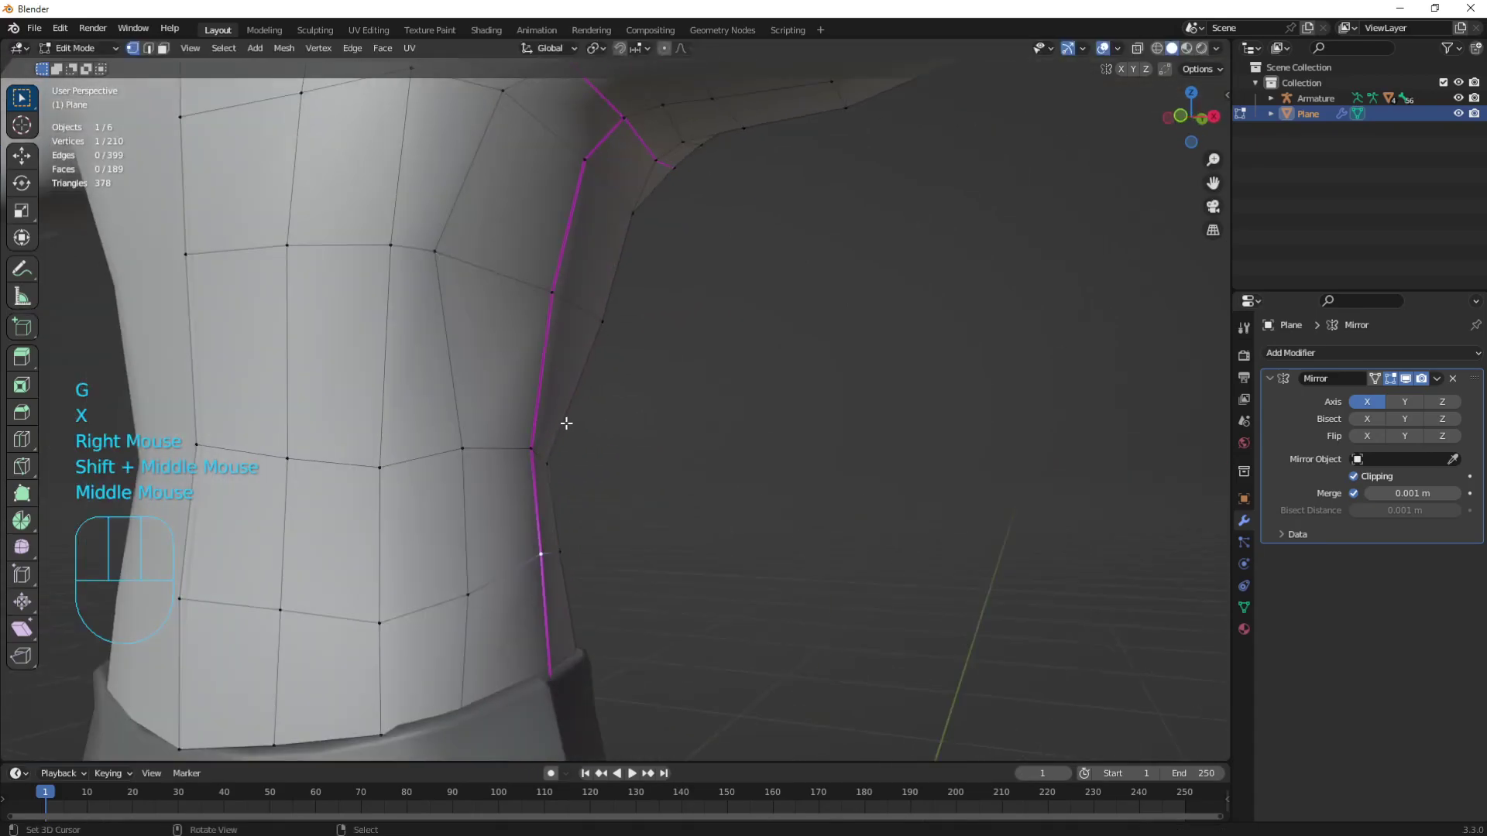
{"action": "middle_click_drag", "start_coordinate": [502, 366], "coordinate": [521, 438], "text": "shift"}
{"action": "right_click", "coordinate": [499, 331]}
{"action": "middle_click_drag", "start_coordinate": [500, 332], "coordinate": [344, 330]}
{"action": "key", "text": "g"}
{"action": "key", "text": "g"}
{"action": "left_click", "coordinate": [469, 364]}
Slide two more vertices around the side of the torso to even the spacing beside the side seam.
{"action": "right_click", "coordinate": [440, 225]}
{"action": "key", "text": "g"}
{"action": "key", "text": "g"}
{"action": "left_click", "coordinate": [619, 257]}
{"action": "right_click", "coordinate": [633, 258]}
{"action": "key", "text": "g"}
{"action": "key", "text": "g"}
{"action": "left_click", "coordinate": [624, 254]}
Slide the two rear waist-row vertices nearest the side seam into a level line.
{"action": "right_click", "coordinate": [646, 398]}
{"action": "right_click", "coordinate": [629, 505]}
{"action": "key", "text": "g"}
{"action": "key", "text": "g"}
{"action": "left_click", "coordinate": [644, 506]}
{"action": "middle_click_drag", "start_coordinate": [645, 506], "coordinate": [480, 511]}
{"action": "middle_click_drag", "start_coordinate": [480, 512], "coordinate": [588, 449], "text": "shift"}
{"action": "middle_click_drag", "start_coordinate": [589, 450], "coordinate": [635, 445]}
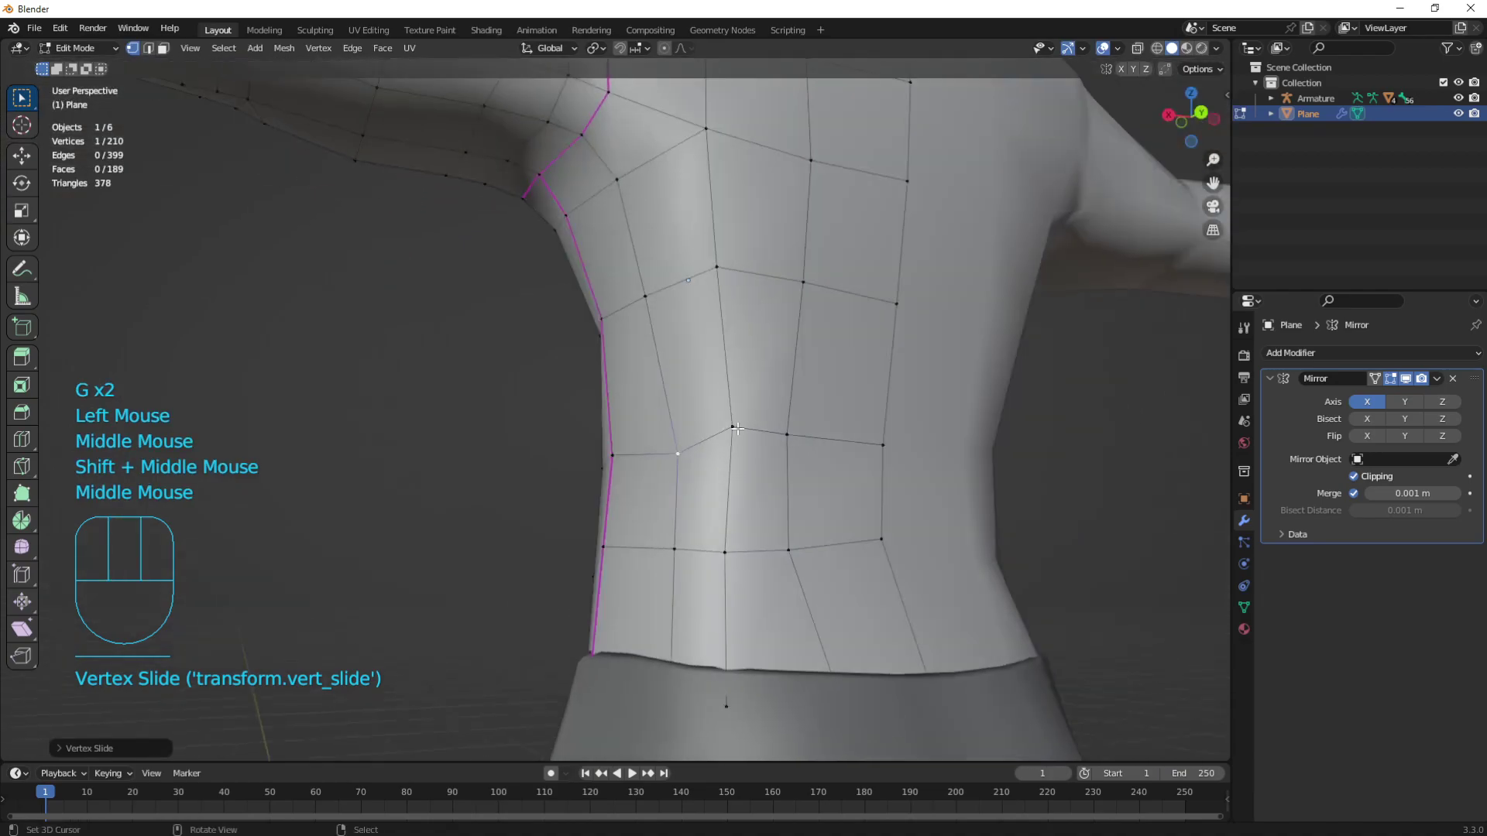
{"action": "right_click", "coordinate": [733, 431]}
{"action": "key", "text": "g"}
{"action": "key", "text": "g"}
{"action": "left_click", "coordinate": [734, 451]}
Slide the next rear waist vertex down to its row and adjust the vertex below it above the hem.
{"action": "right_click", "coordinate": [777, 444]}
{"action": "key", "text": "g"}
{"action": "key", "text": "g"}
{"action": "left_click", "coordinate": [780, 455]}
{"action": "right_click", "coordinate": [791, 548]}
{"action": "key", "text": "g"}
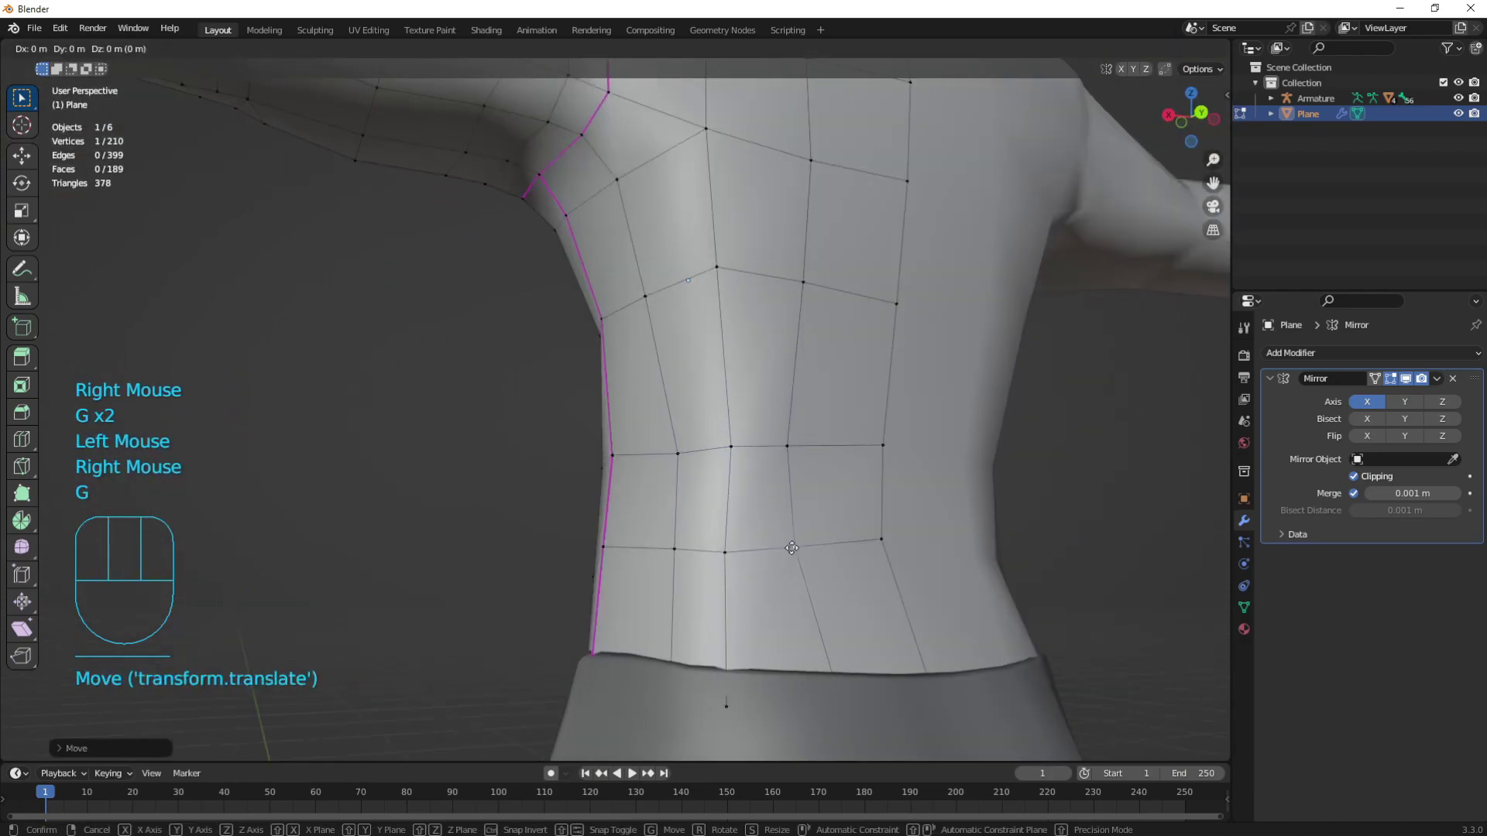
{"action": "left_click", "coordinate": [796, 547]}
Slide the rear shoulder vertex of the outer sleeve loop near the armhole seam to smooth the loop.
{"action": "middle_click_drag", "start_coordinate": [790, 447], "coordinate": [743, 433], "text": "shift"}
{"action": "middle_click_drag", "start_coordinate": [743, 434], "coordinate": [573, 356]}
{"action": "middle_click_drag", "start_coordinate": [573, 357], "coordinate": [675, 398]}
{"action": "right_click", "coordinate": [625, 331]}
{"action": "key", "text": "g"}
{"action": "key", "text": "g"}
{"action": "left_click", "coordinate": [631, 340]}
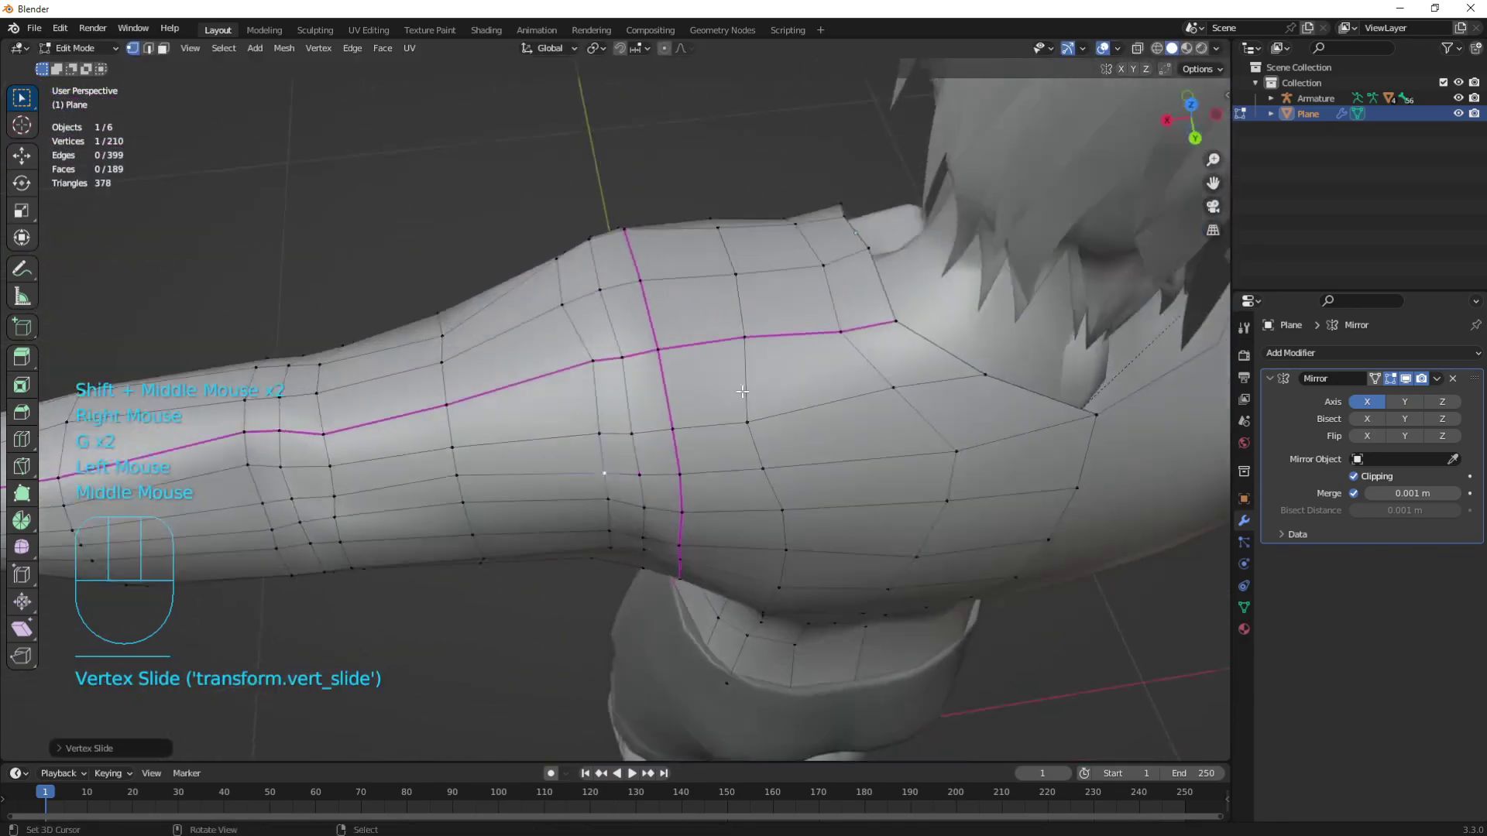
Slide two vertices of the upper back panel behind the shoulder to even out the rows.
{"action": "key", "text": "g"}
{"action": "key", "text": "g"}
{"action": "left_click", "coordinate": [846, 408]}
{"action": "middle_click_drag", "start_coordinate": [846, 408], "coordinate": [798, 356], "text": "shift"}
{"action": "mouse_move", "coordinate": [797, 356]}
{"action": "middle_mouse_down"}
{"action": "mouse_move", "coordinate": [783, 342]}
{"action": "mouse_move", "coordinate": [821, 371]}
{"action": "middle_mouse_up"}
{"action": "right_click", "coordinate": [823, 372]}
{"action": "key", "text": "g"}
{"action": "key", "text": "g"}
{"action": "left_click", "coordinate": [809, 384]}
{"action": "left_click", "coordinate": [824, 427]}
Add a vertical loop cut through the torso panel, replacing the misplaced first cut, and average the normals.
{"action": "key", "text": "ctrl+r"}
{"action": "left_click", "coordinate": [697, 418]}
{"action": "middle_click_drag", "start_coordinate": [697, 418], "coordinate": [681, 290]}
{"action": "key", "text": "ctrl+z"}
{"action": "key", "text": "ctrl+r"}
{"action": "left_click", "coordinate": [826, 292]}
{"action": "key", "text": "a"}
{"action": "key", "text": "q"}
Add a second vertical loop cut to the torso nearer the armhole and average the normals of the whole mesh.
{"action": "middle_click_drag", "start_coordinate": [682, 290], "coordinate": [684, 256]}
{"action": "key", "text": "ctrl+r"}
{"action": "left_click", "coordinate": [659, 311]}
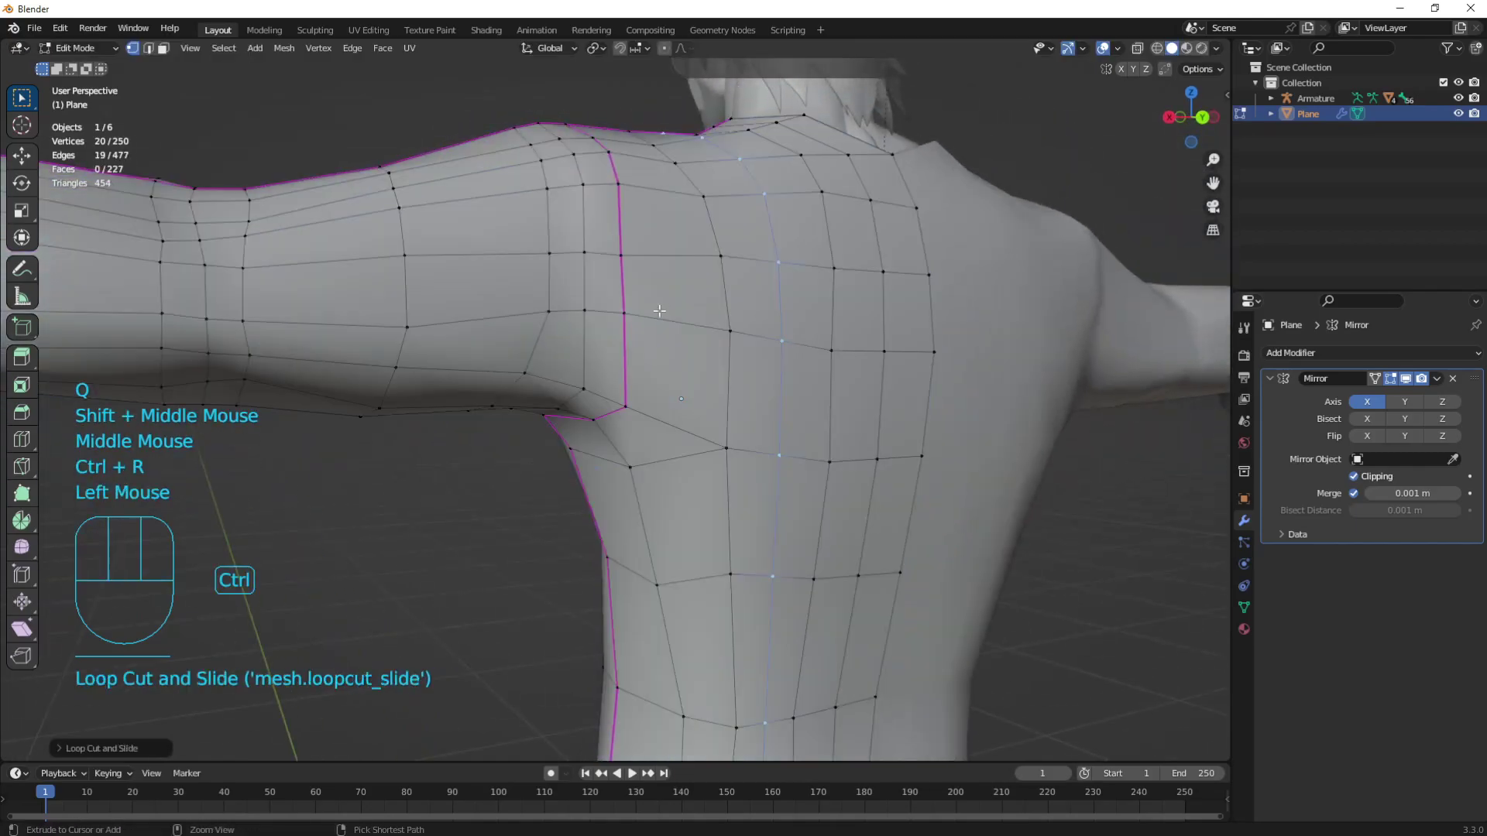
{"action": "key", "text": "a"}
{"action": "key", "text": "q"}
{"action": "middle_click_drag", "start_coordinate": [665, 381], "coordinate": [619, 310]}
{"action": "left_click", "coordinate": [697, 388]}
Adjust the seam marking along the edge loops beneath the arm and average the normals of the whole shirt.
{"action": "key", "text": "2"}
{"action": "right_click", "coordinate": [589, 310], "text": "alt"}
{"action": "key", "text": "w"}
{"action": "right_click", "coordinate": [559, 350], "text": "alt"}
{"action": "key", "text": "w"}
{"action": "left_click", "coordinate": [551, 394]}
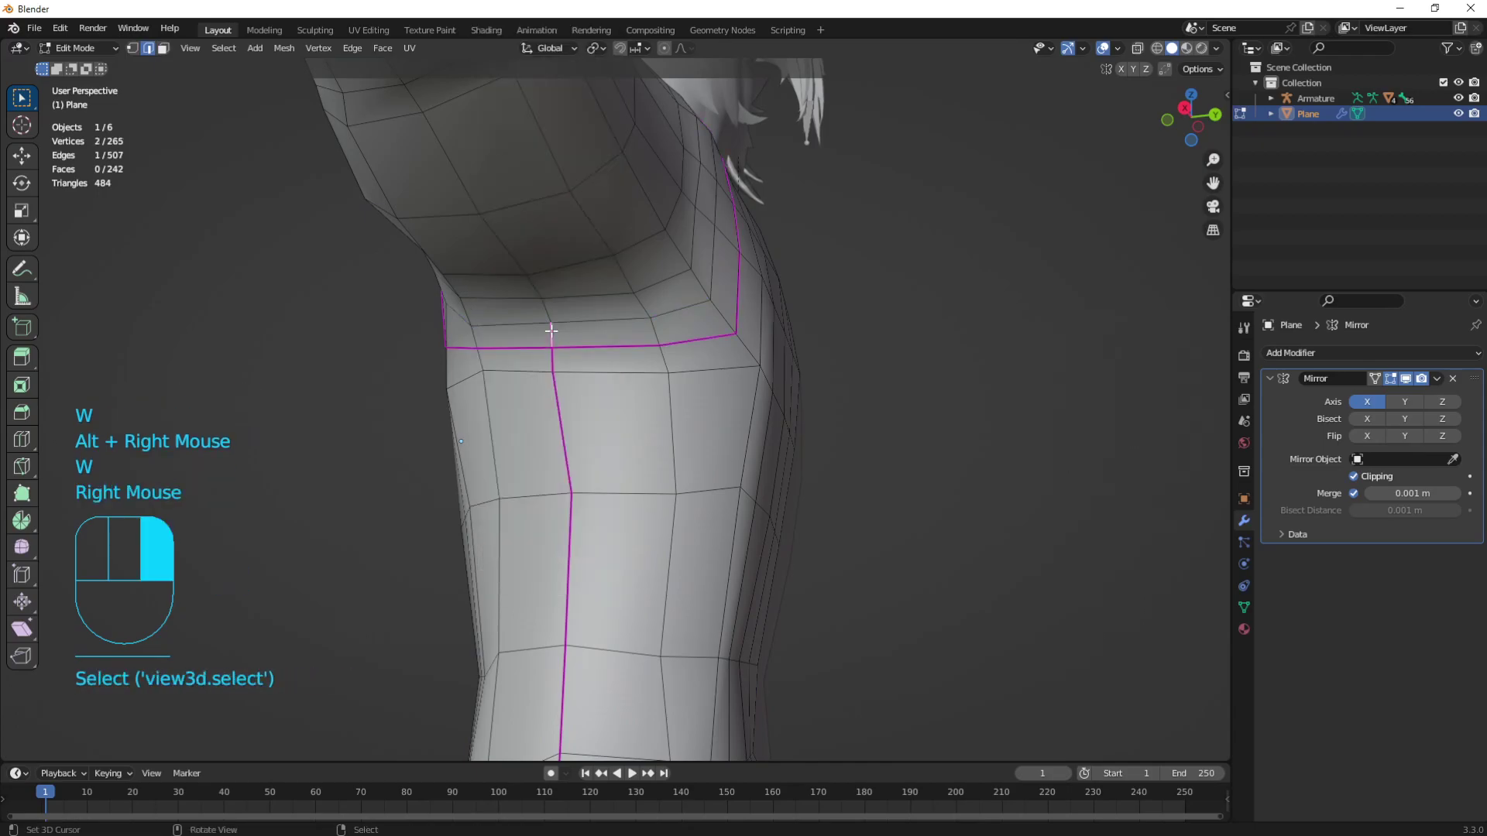
{"action": "key", "text": "w"}
{"action": "left_click", "coordinate": [494, 418]}
{"action": "key", "text": "a"}
{"action": "key", "text": "q"}
{"action": "middle_click_drag", "start_coordinate": [494, 418], "coordinate": [573, 395]}
{"action": "left_click", "coordinate": [659, 424]}
Slide a single shirt vertex along its edge and check the shirt's shape in Object Mode.
{"action": "scroll", "coordinate": [667, 444], "scroll_direction": "down", "scroll_amount": 2}
{"action": "key", "text": "alt+a"}
{"action": "middle_click_drag", "start_coordinate": [572, 395], "coordinate": [633, 298]}
{"action": "key", "text": "1"}
{"action": "right_click", "coordinate": [573, 387]}
{"action": "key", "text": "g"}
{"action": "key", "text": "g"}
{"action": "left_click", "coordinate": [627, 399]}
{"action": "left_click", "coordinate": [623, 401]}
{"action": "middle_click_drag", "start_coordinate": [633, 298], "coordinate": [600, 432]}
{"action": "key", "text": "Tab"}
{"action": "scroll", "coordinate": [677, 369], "scroll_direction": "down", "scroll_amount": 2}
{"action": "key", "text": "Tab"}
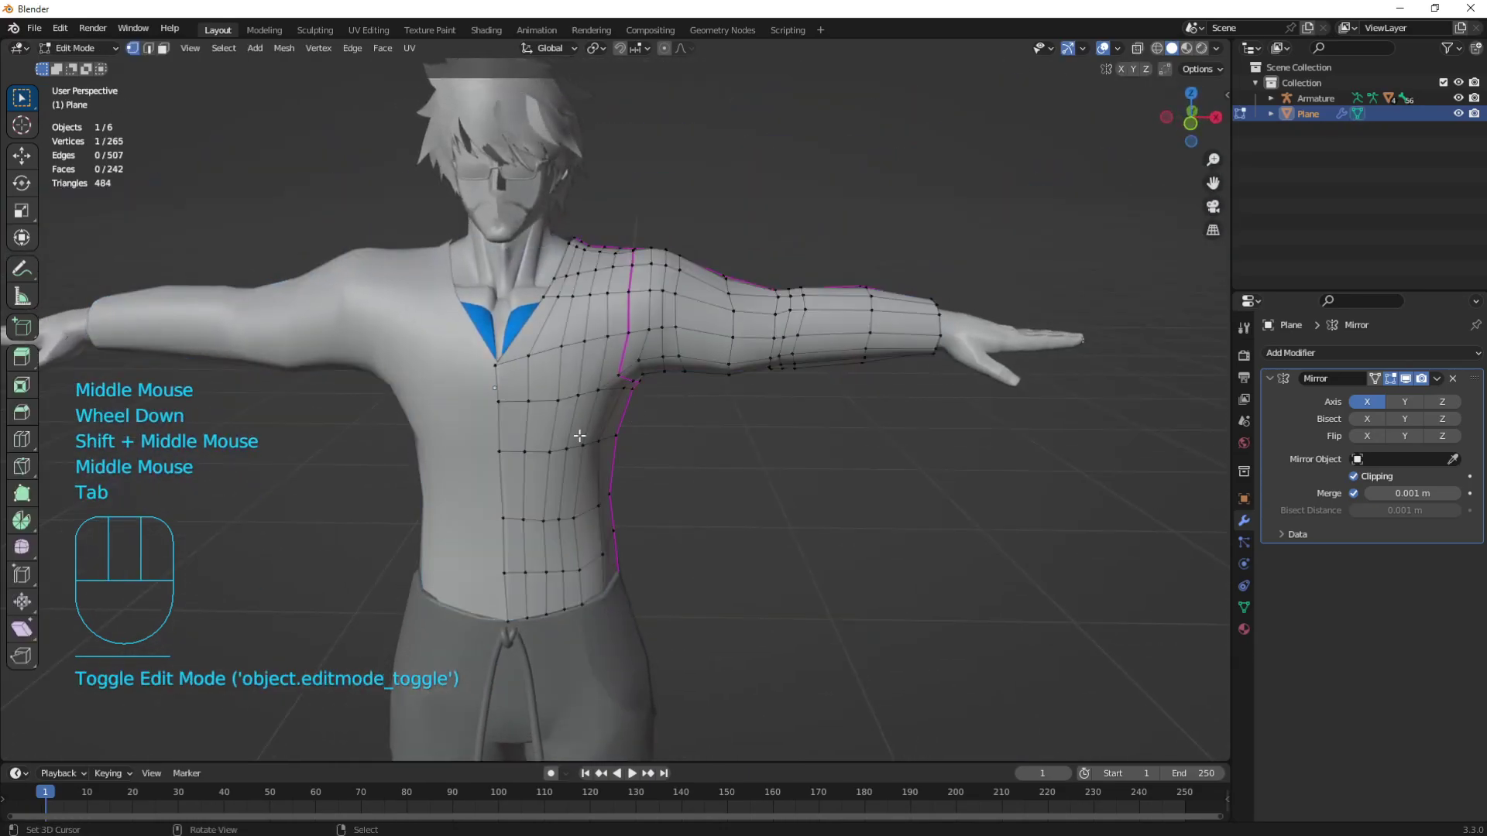
Select the centre front edge loop in wireframe and remove its neckline and rear edges from the selection.
{"action": "scroll", "coordinate": [501, 387], "scroll_direction": "up", "scroll_amount": 4}
{"action": "key", "text": "2"}
{"action": "right_click", "coordinate": [384, 358], "text": "alt"}
{"action": "middle_click_drag", "start_coordinate": [385, 358], "coordinate": [567, 321], "text": "shift"}
{"action": "key", "text": "z"}
{"action": "left_click", "coordinate": [395, 299]}
{"action": "key", "text": "c"}
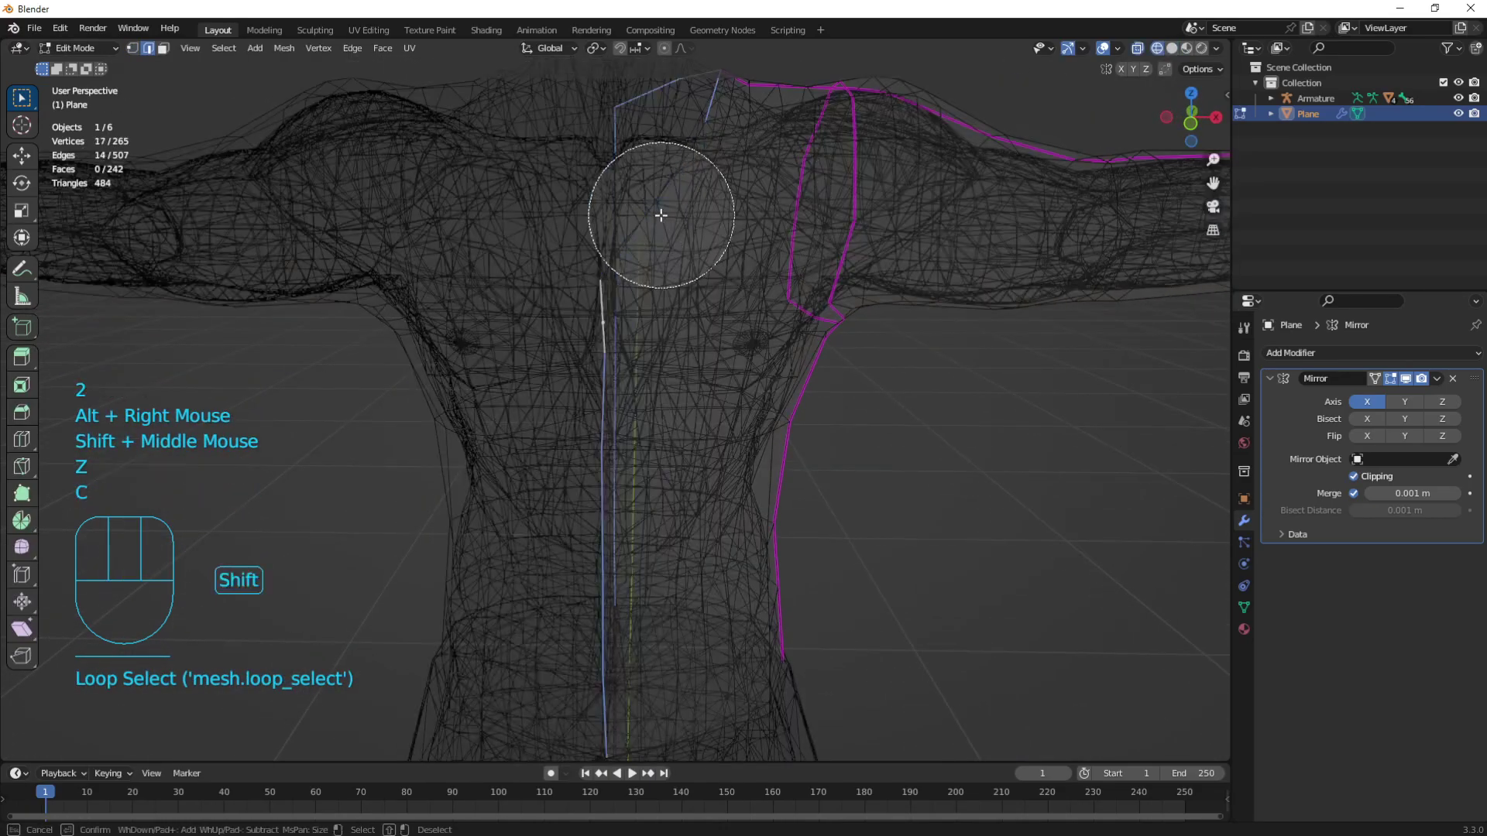
{"action": "left_click_drag", "start_coordinate": [661, 216], "coordinate": [678, 93], "text": "shift"}
{"action": "right_click", "coordinate": [678, 101], "text": "shift"}
{"action": "key", "text": "c"}
{"action": "key", "text": "c"}
{"action": "left_click_drag", "start_coordinate": [693, 333], "coordinate": [686, 573], "text": "shift"}
{"action": "right_click", "coordinate": [687, 597], "text": "shift"}
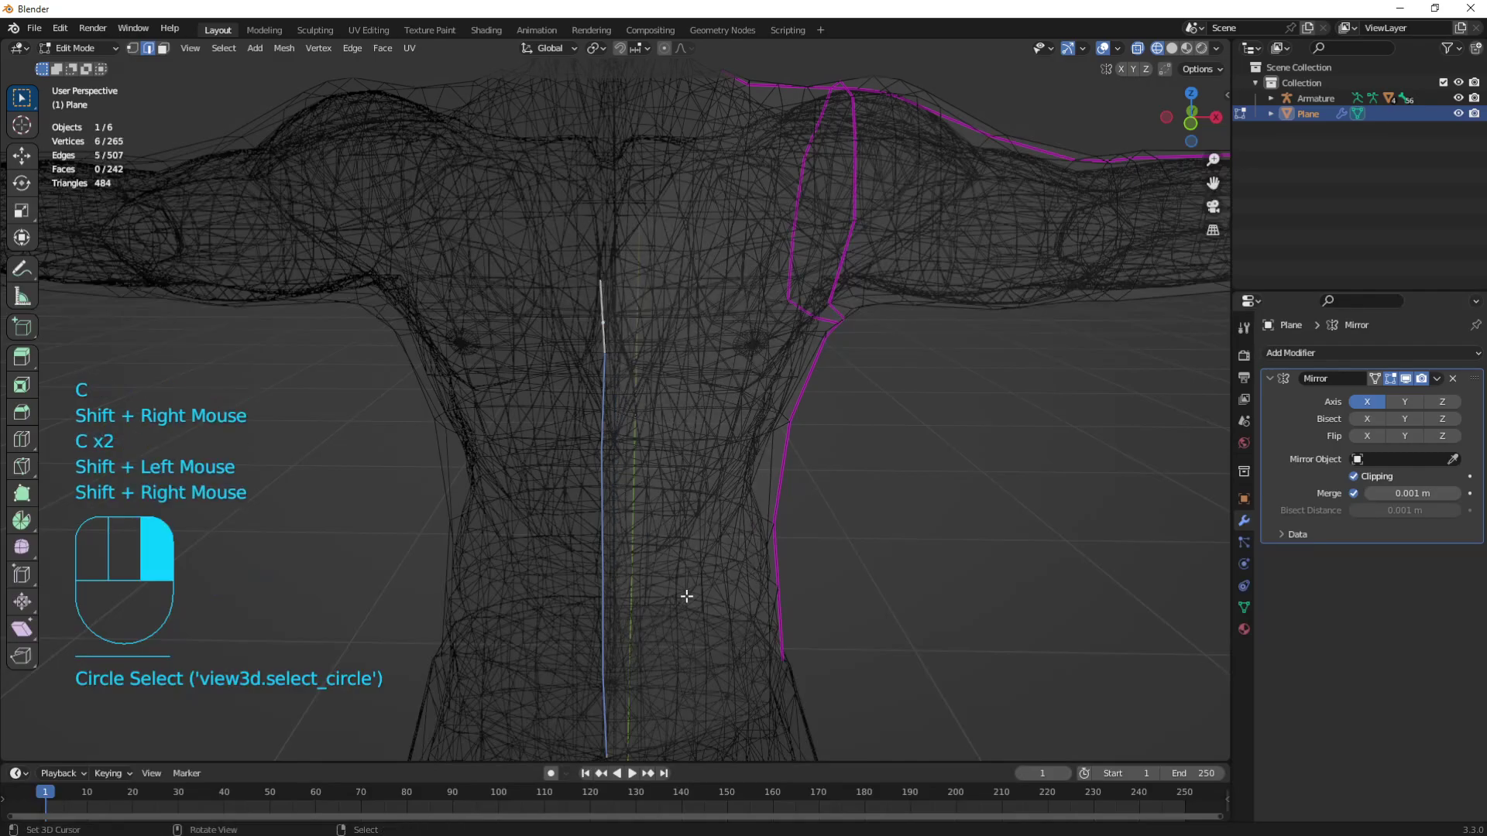
Move the centre front edges along X onto the mirror line and average the normals of the whole mesh.
{"action": "key", "text": "z"}
{"action": "key", "text": "g"}
{"action": "key", "text": "x"}
{"action": "left_click", "coordinate": [630, 458]}
{"action": "key", "text": "a"}
{"action": "key", "text": "q"}
{"action": "left_click", "coordinate": [663, 448]}
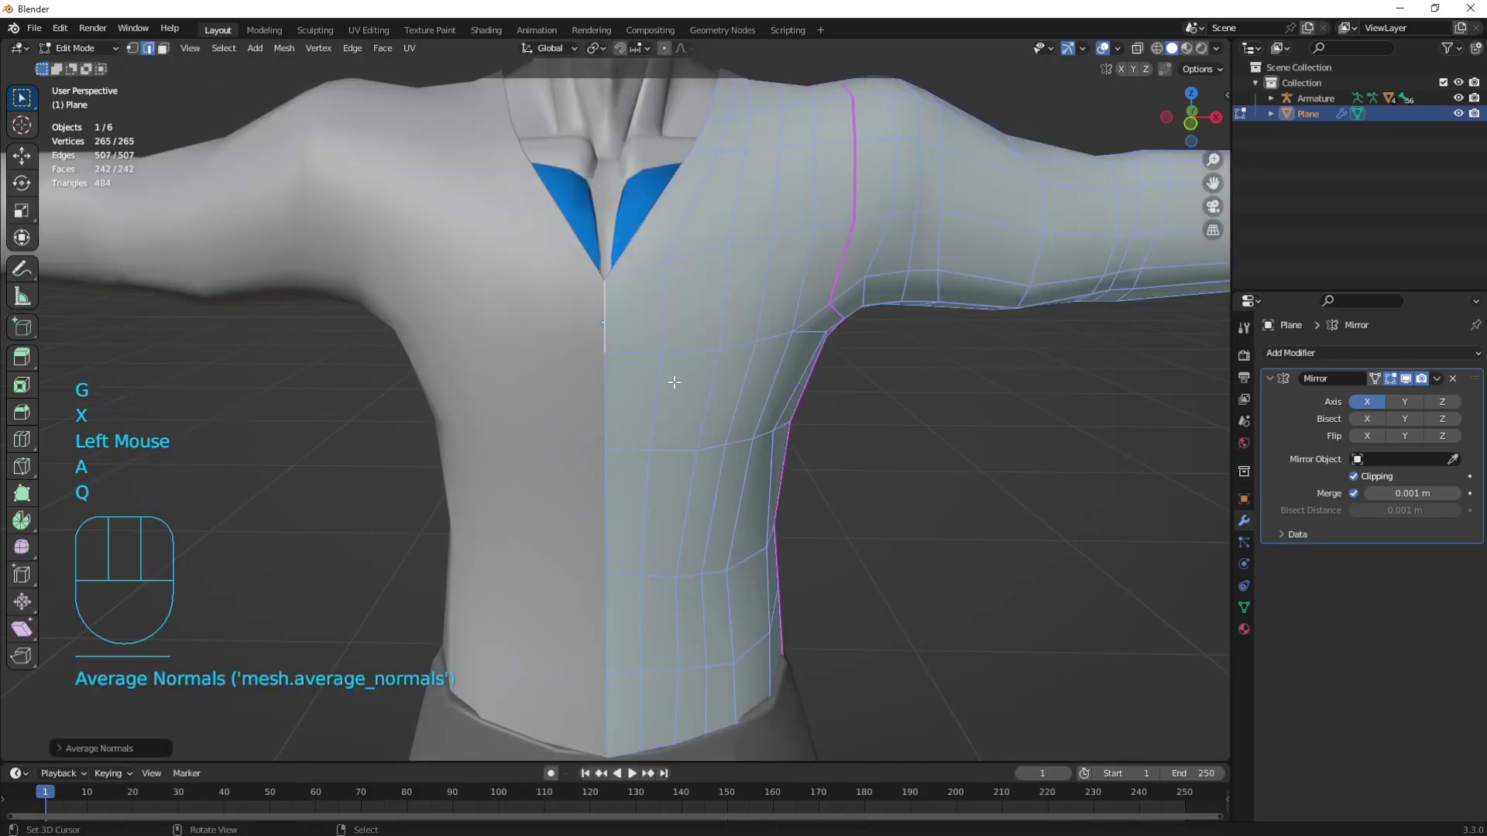
Switch to the UV Editing workspace and unwrap the half shirt along its seams.
{"action": "left_click", "coordinate": [369, 31]}
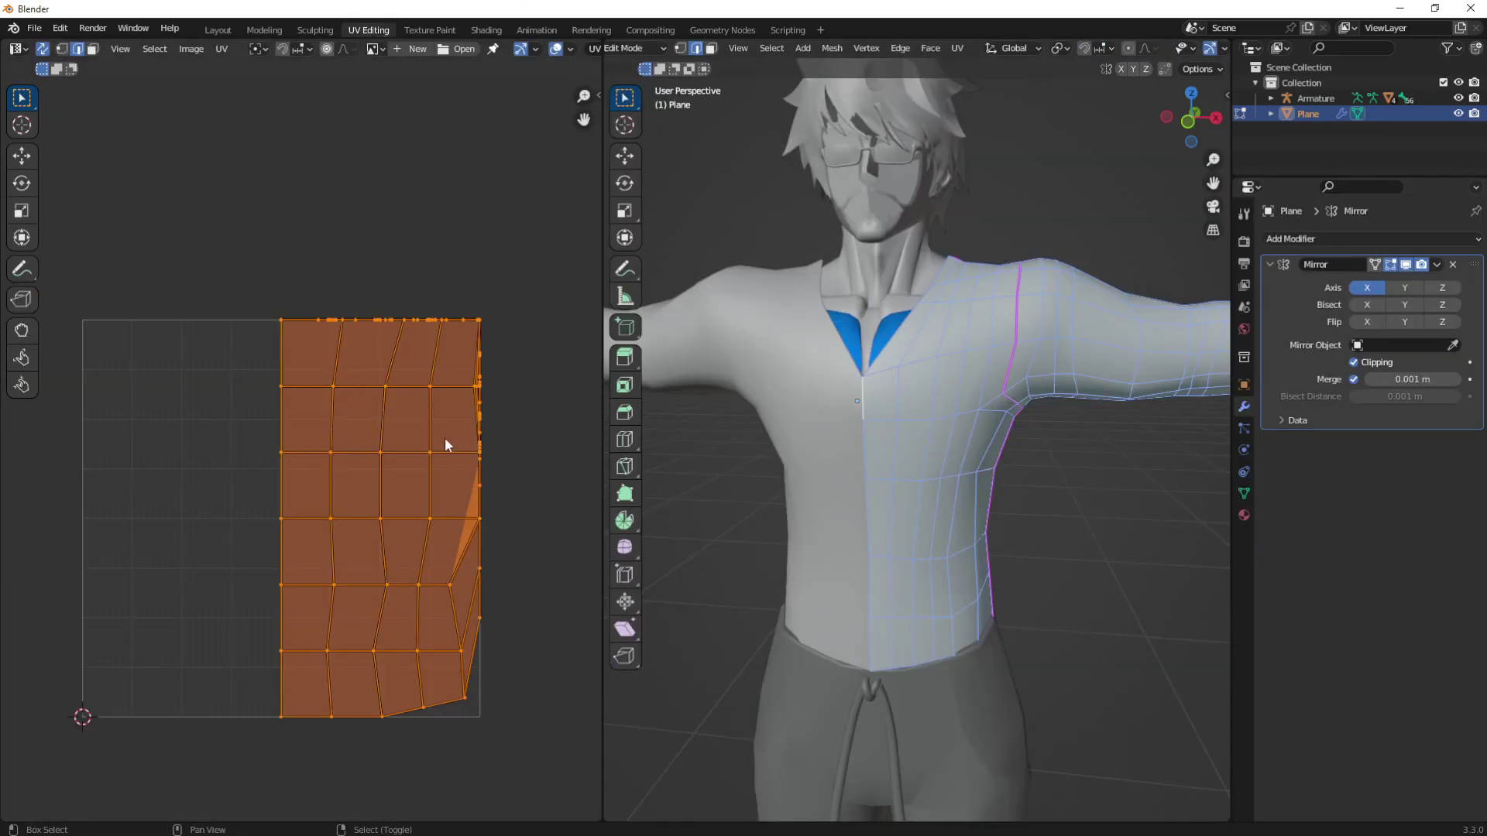
{"action": "middle_click_drag", "start_coordinate": [444, 438], "coordinate": [397, 299]}
{"action": "key", "text": "u"}
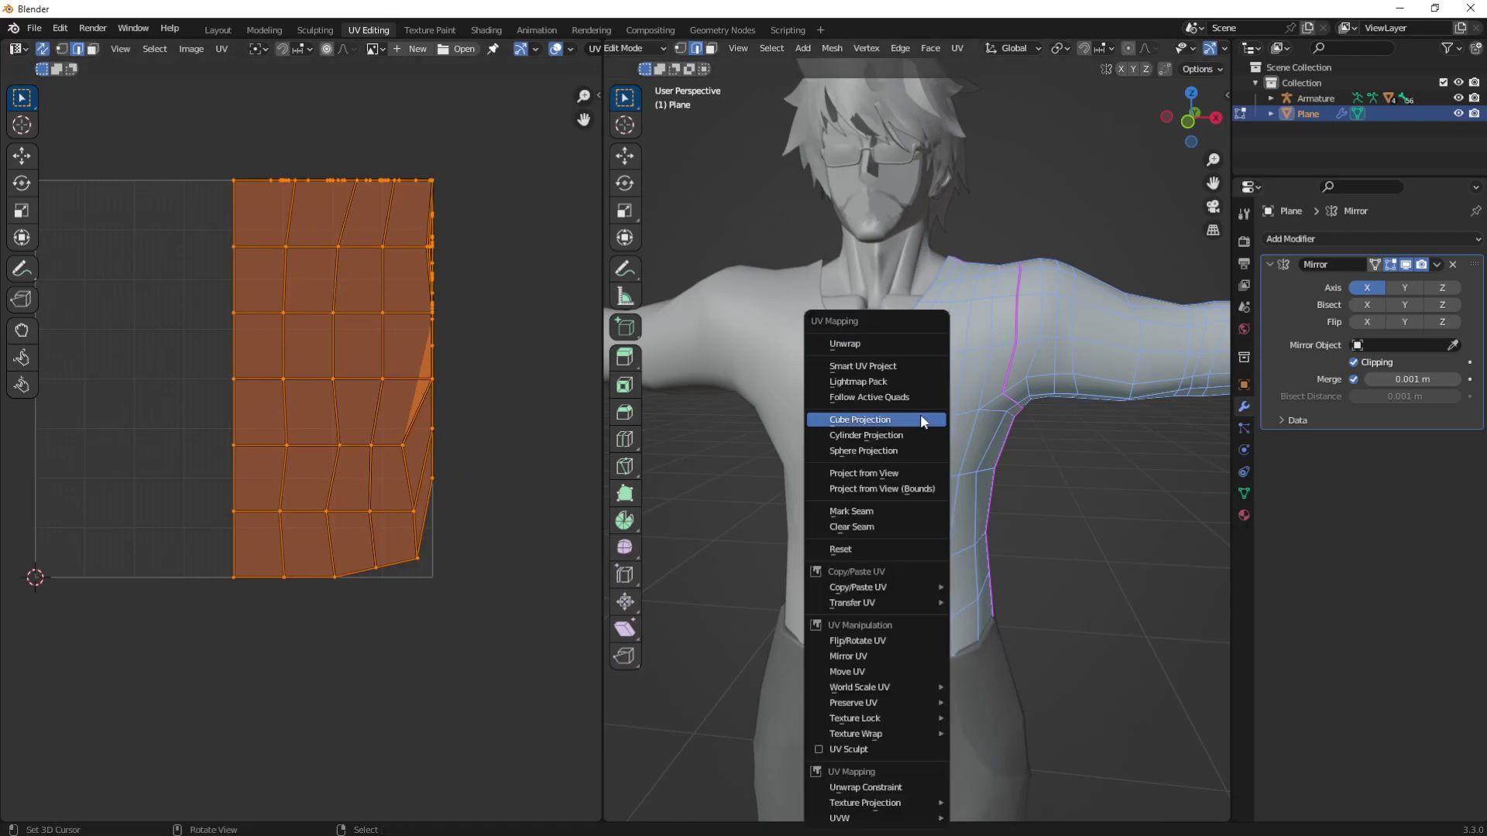
{"action": "left_click", "coordinate": [880, 338]}
{"action": "scroll", "coordinate": [240, 406], "scroll_direction": "up", "scroll_amount": 1}
{"action": "scroll", "coordinate": [240, 407], "scroll_direction": "up", "scroll_amount": 1}
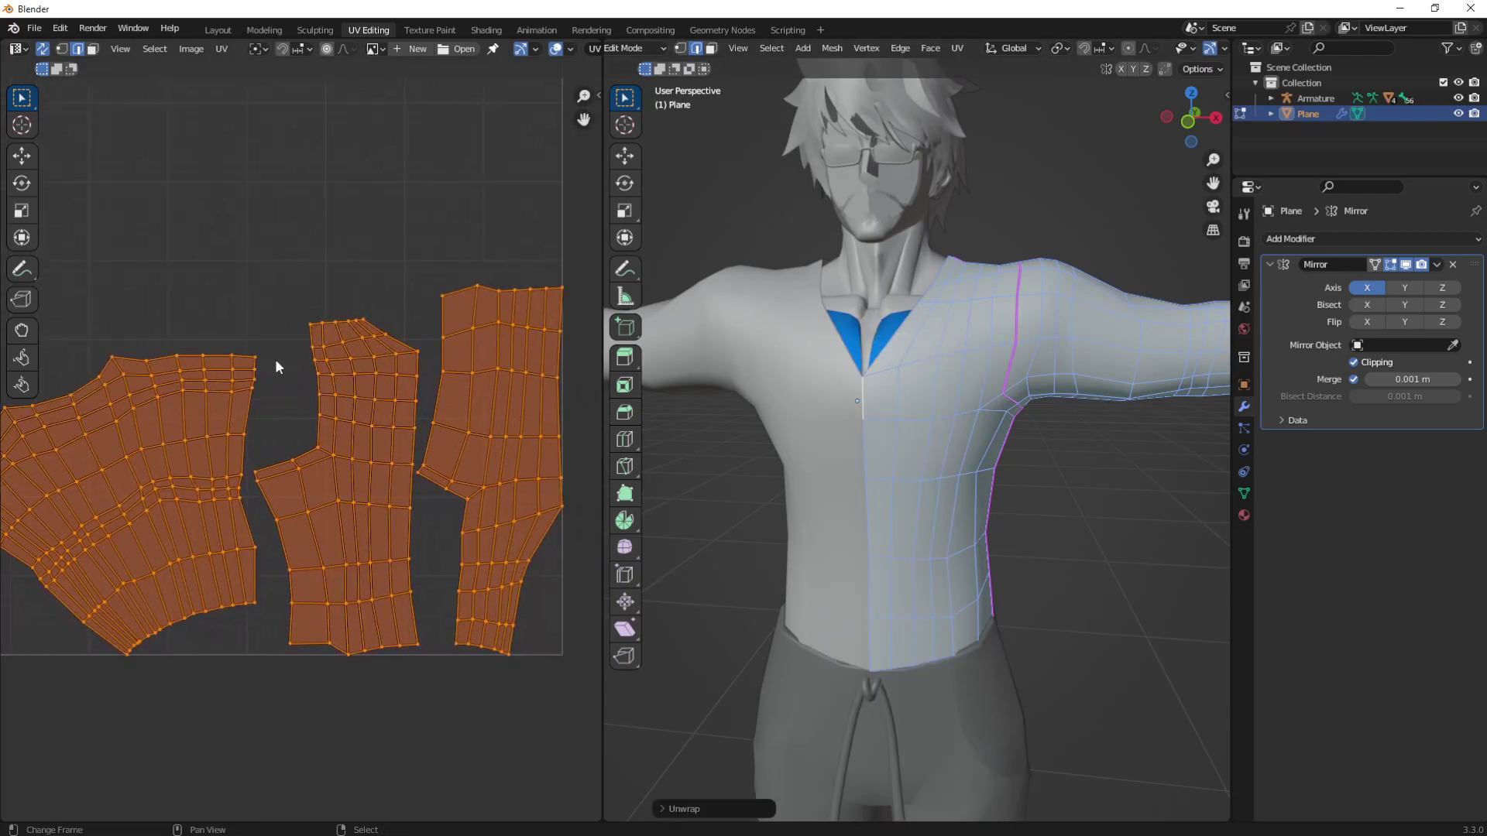
Apply the Mirror modifier and unwrap the complete shirt again.
{"action": "key", "text": "Tab"}
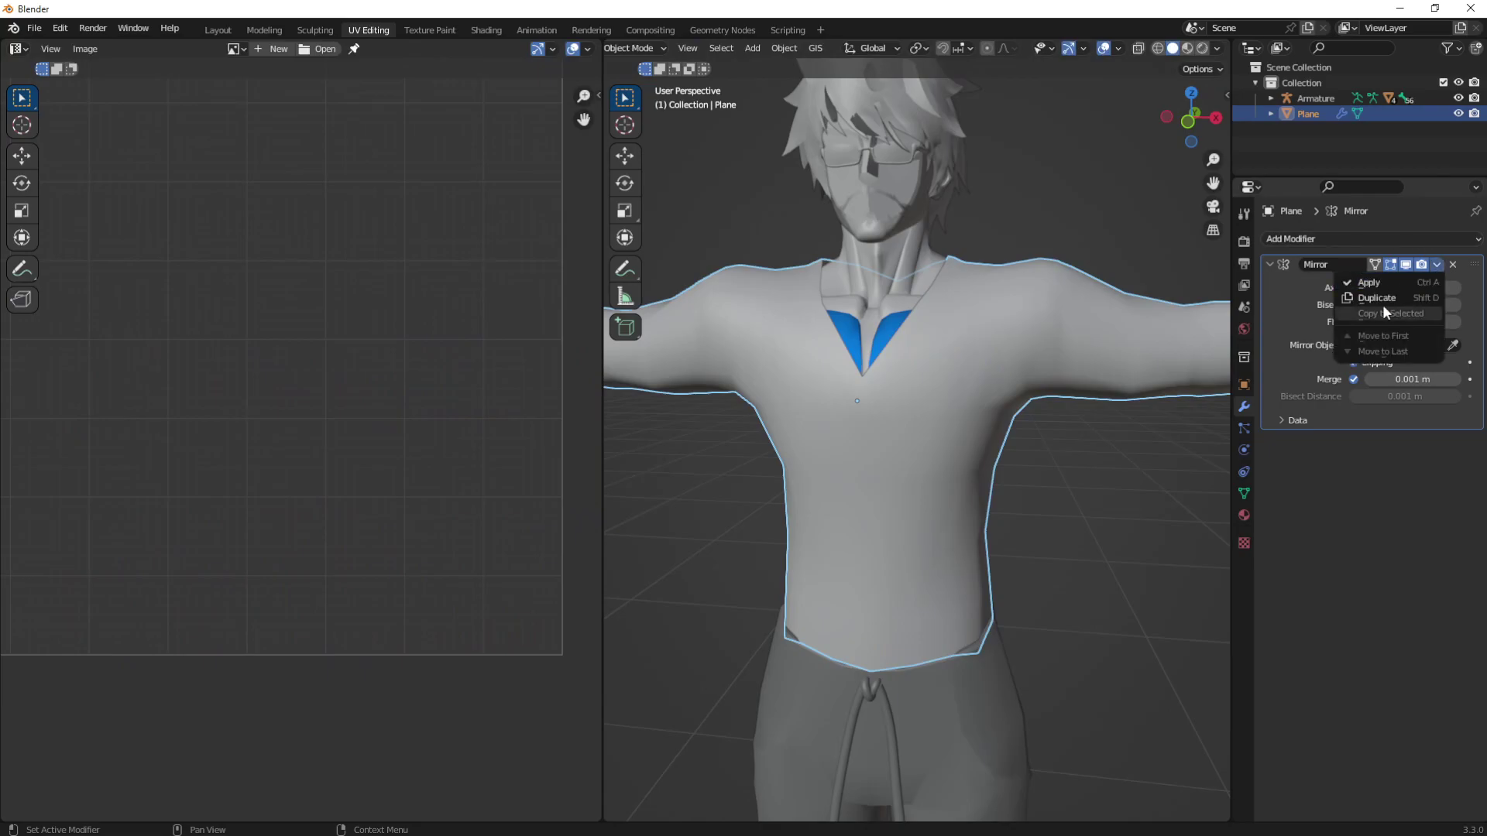
{"action": "left_click", "coordinate": [1387, 287]}
{"action": "key", "text": "Tab"}
{"action": "key", "text": "u"}
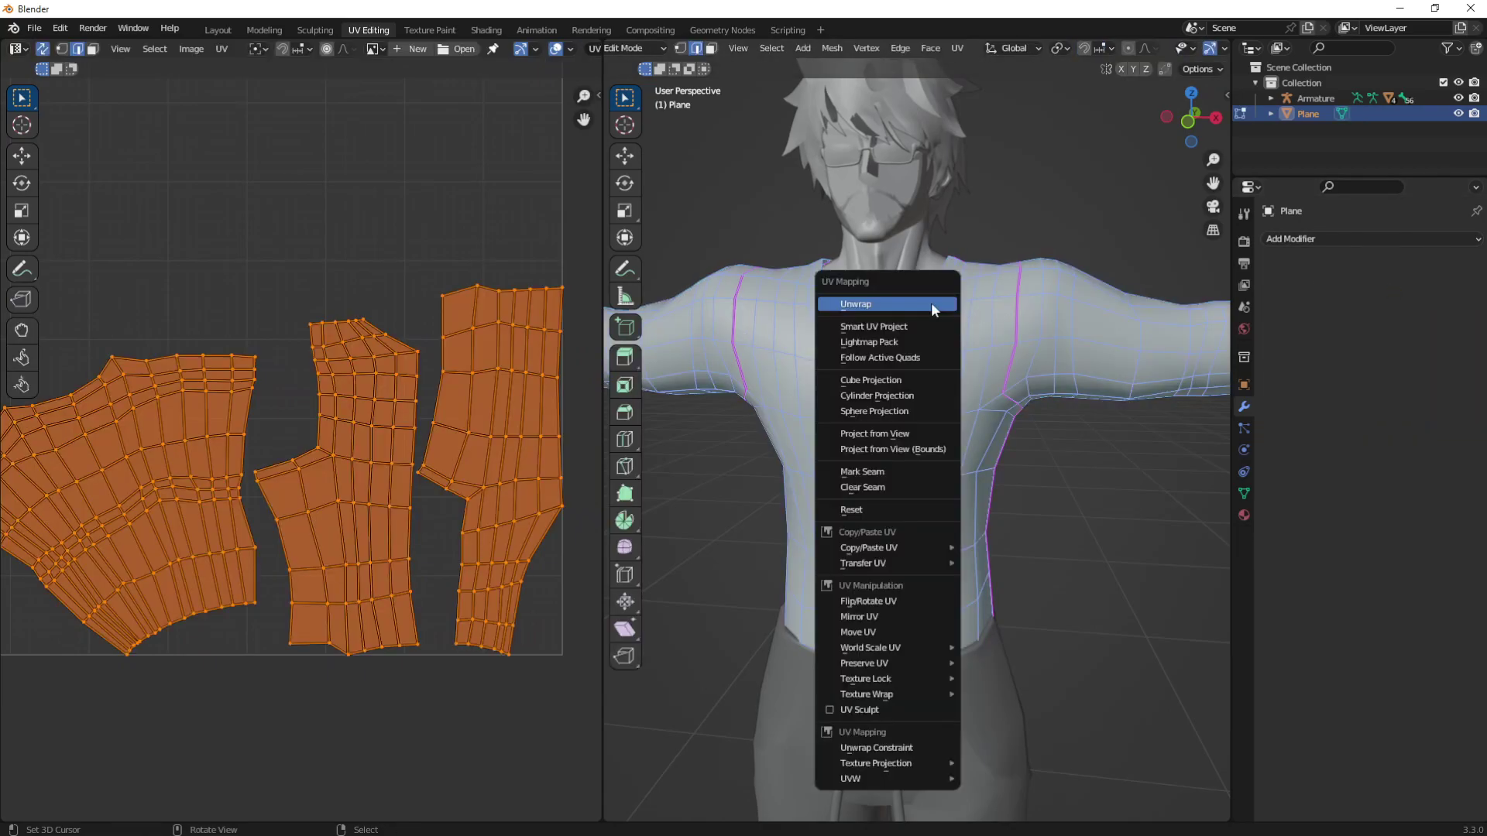
{"action": "left_click", "coordinate": [931, 302]}
{"action": "scroll", "coordinate": [401, 460], "scroll_direction": "down", "scroll_amount": 3}
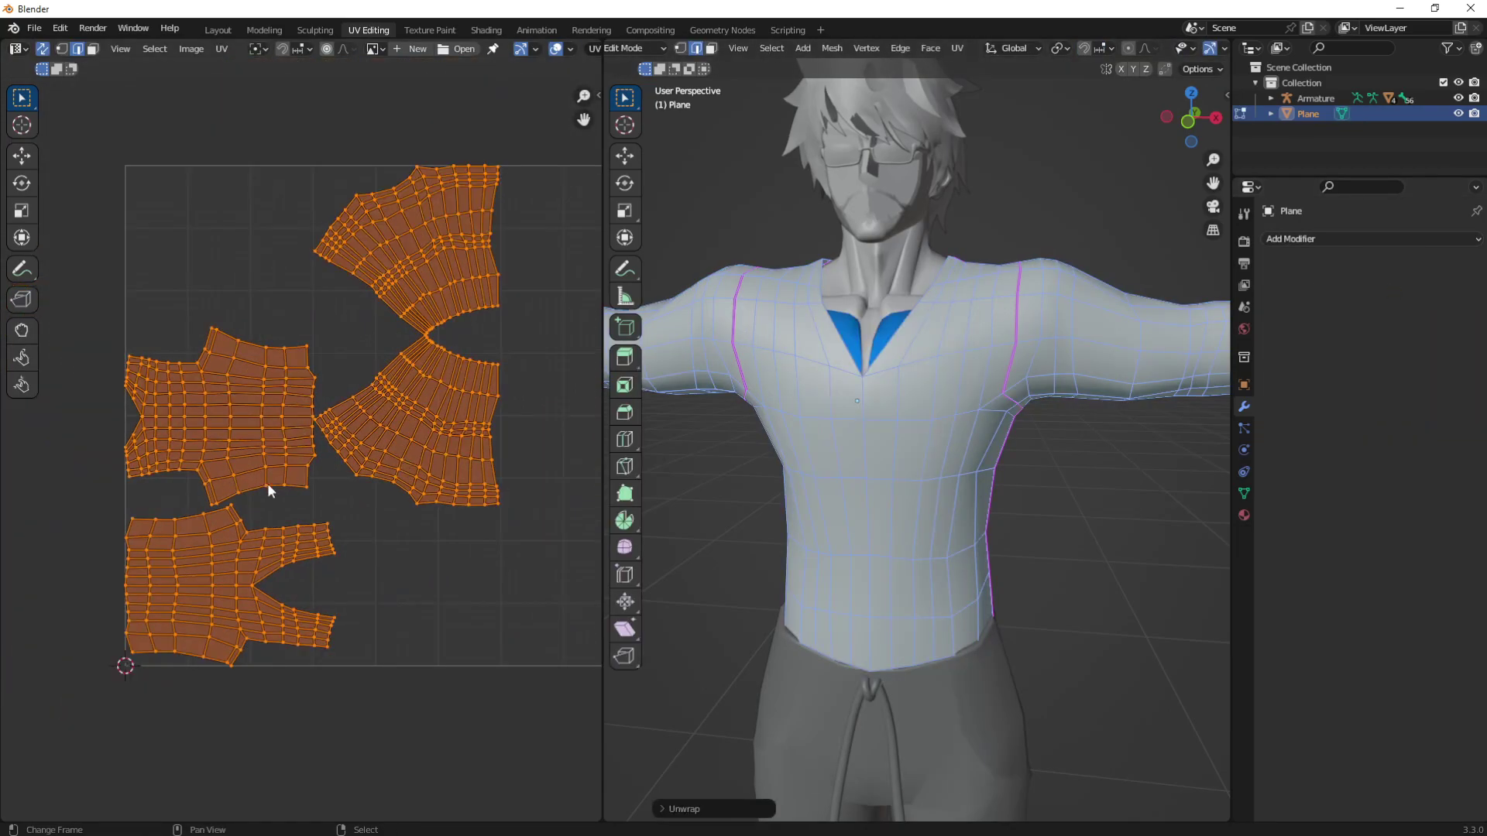
Select the right sleeve's UV island, move it above the back panel's island and rotate it upright.
{"action": "middle_click_drag", "start_coordinate": [415, 399], "coordinate": [328, 385]}
{"action": "key", "text": "3"}
{"action": "left_click", "coordinate": [348, 407]}
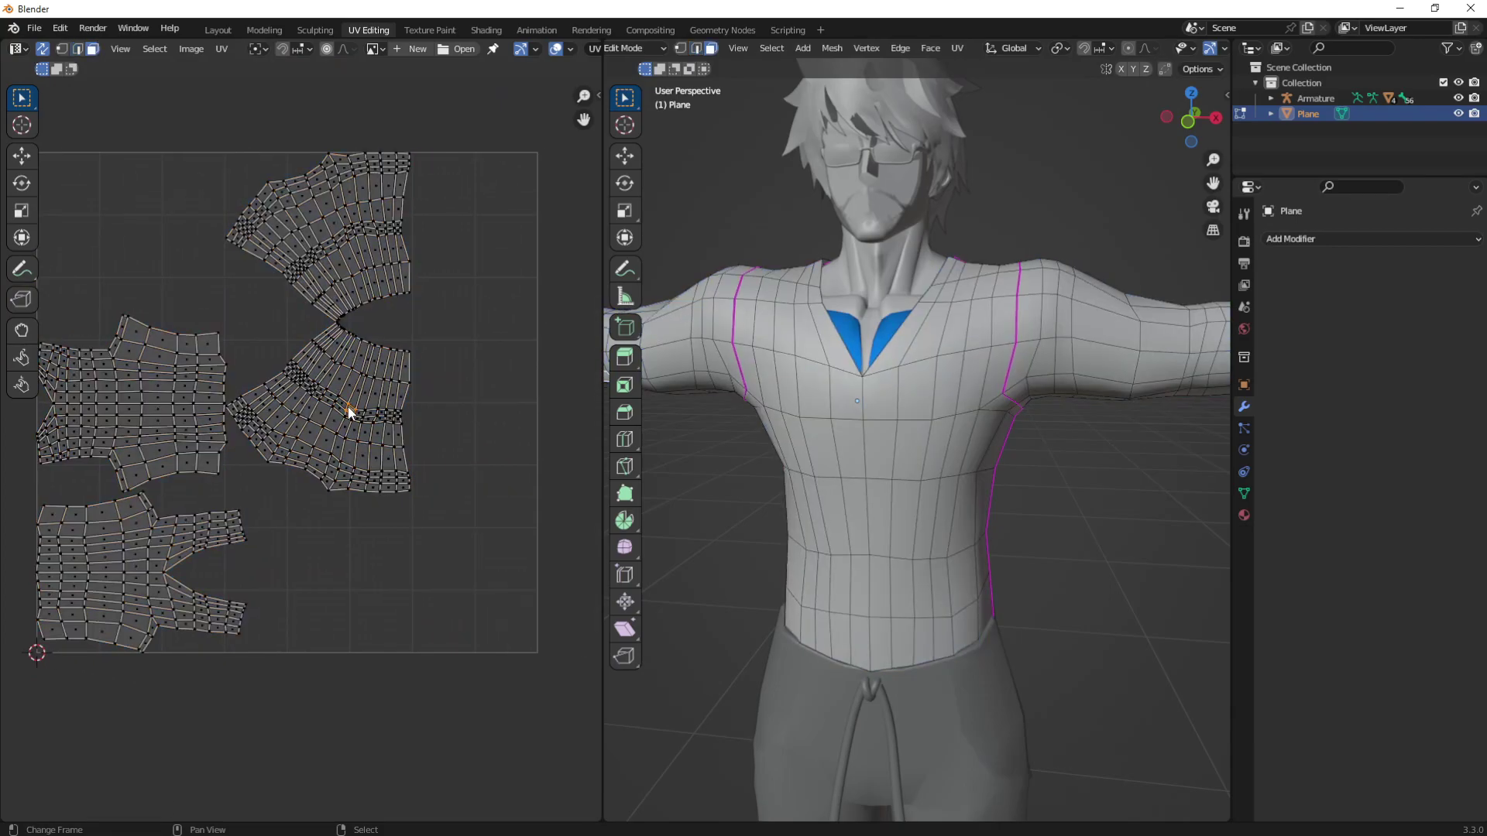
{"action": "key", "text": "l"}
{"action": "key", "text": "h"}
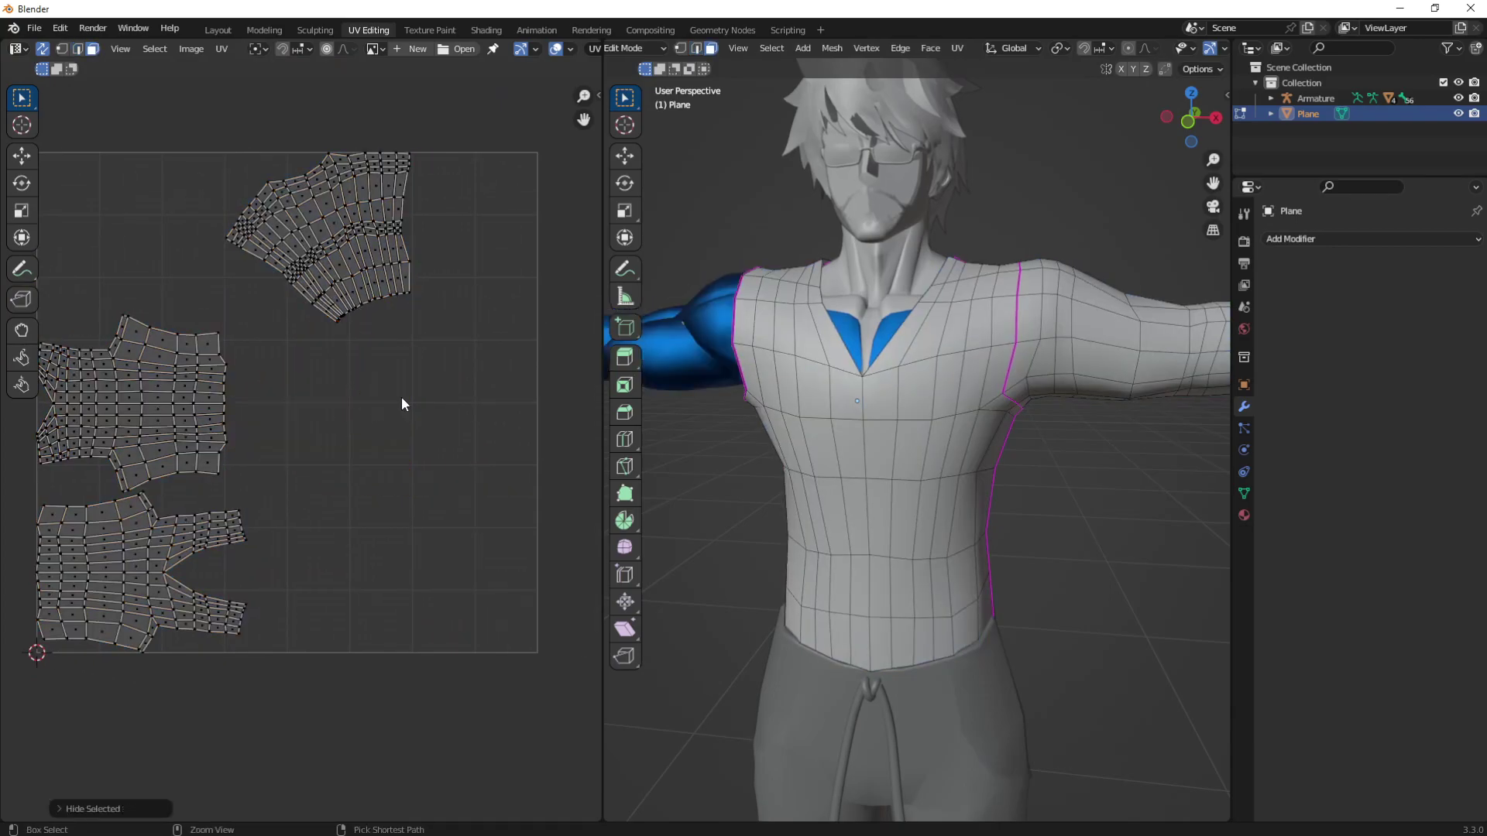
{"action": "key", "text": "ctrl+z"}
{"action": "key", "text": "g"}
{"action": "left_click", "coordinate": [183, 282]}
{"action": "key", "text": "r"}
{"action": "left_click", "coordinate": [39, 486]}
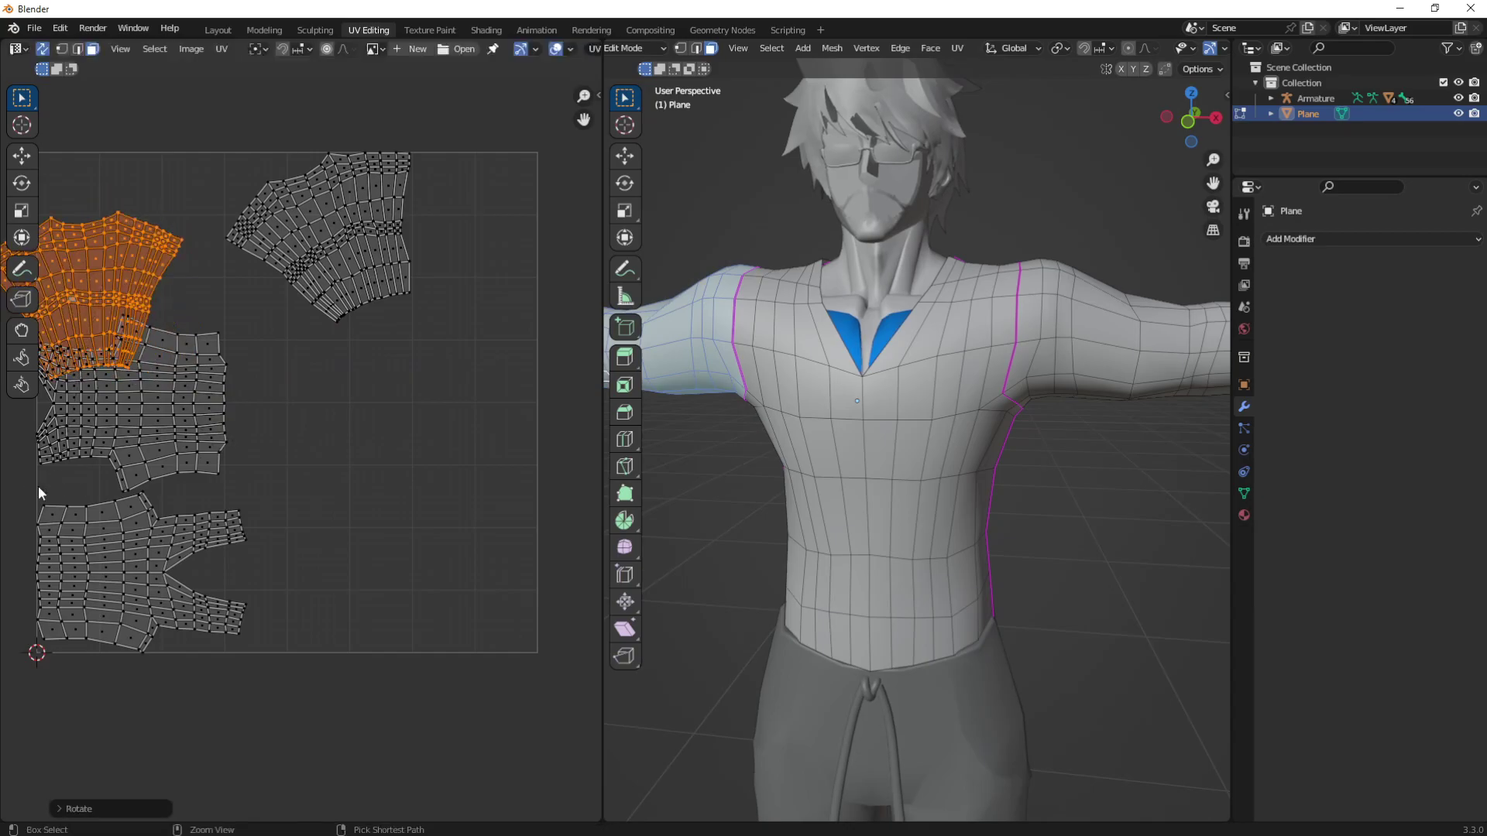
Fit the right sleeve's island into the upper-left corner of the UV square by moving, rotating and resizing it.
{"action": "middle_click_drag", "start_coordinate": [38, 493], "coordinate": [282, 523]}
{"action": "key", "text": "g"}
{"action": "left_click", "coordinate": [409, 253]}
{"action": "left_click", "coordinate": [480, 224]}
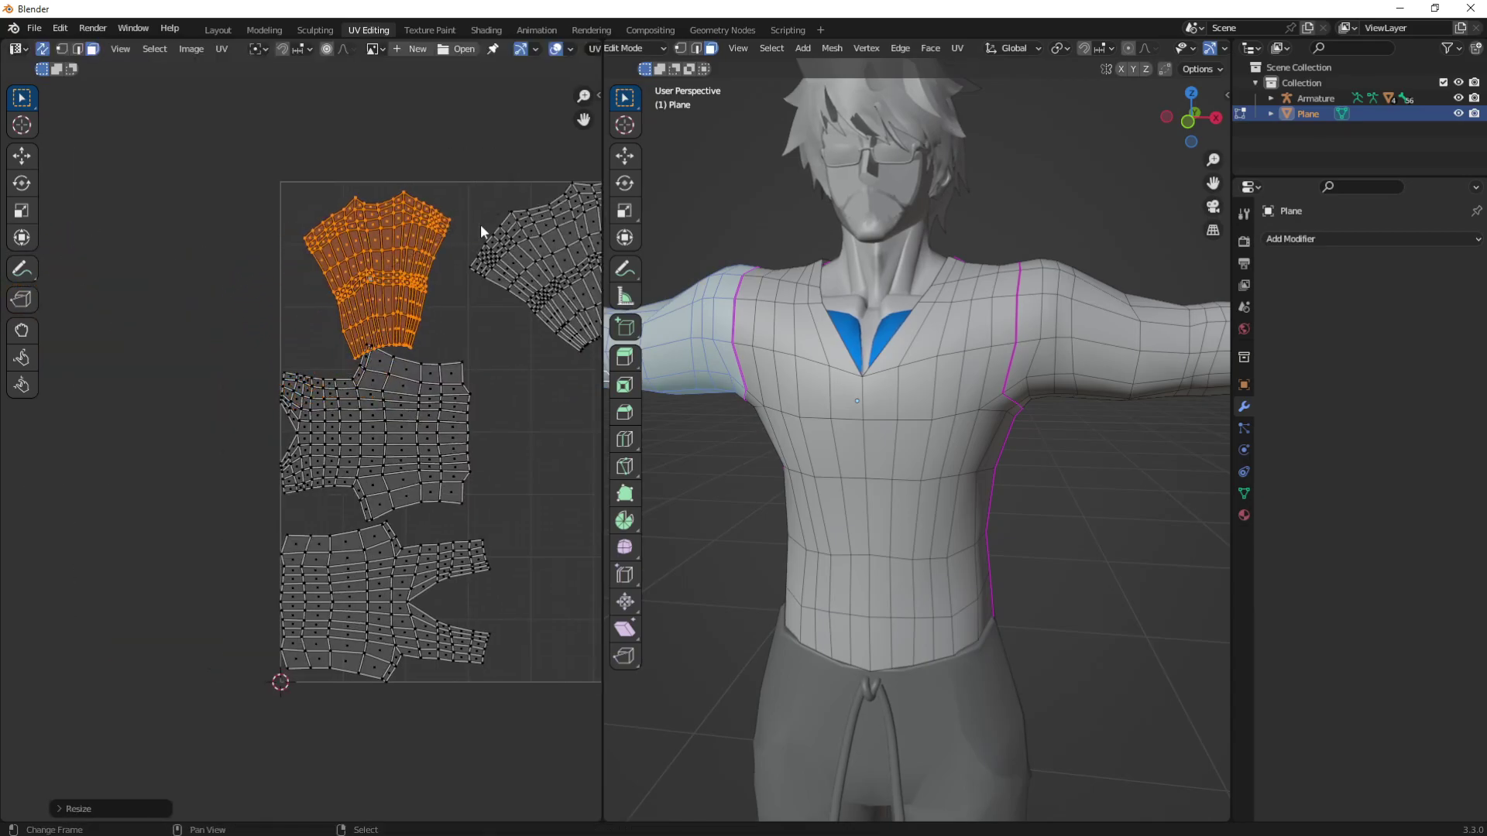
{"action": "middle_click_drag", "start_coordinate": [480, 225], "coordinate": [407, 220]}
{"action": "key", "text": "r"}
{"action": "left_click", "coordinate": [405, 229]}
{"action": "key", "text": "g"}
{"action": "left_click", "coordinate": [384, 235]}
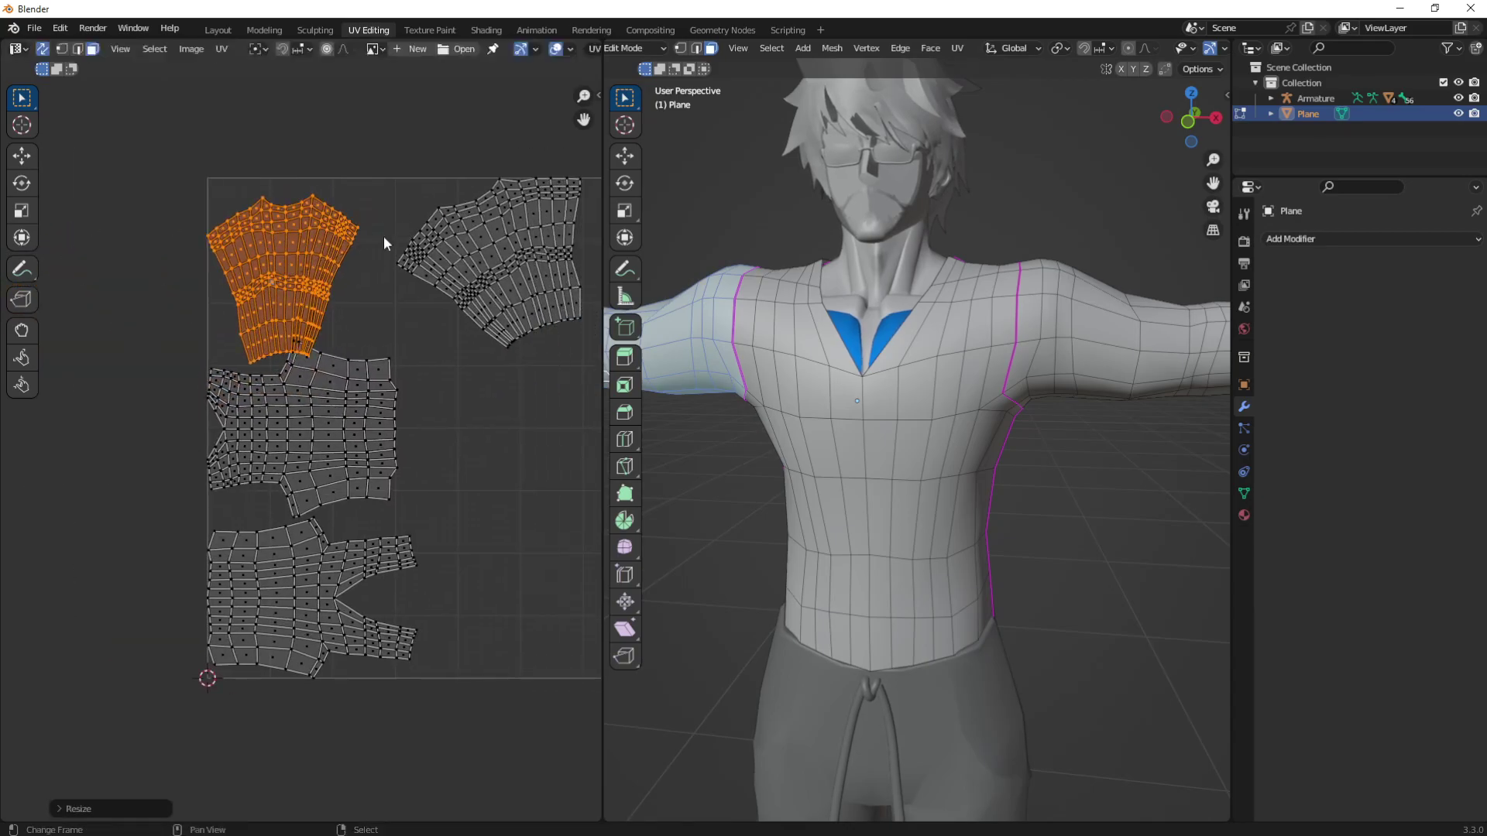
Select the other sleeve's UV island, hiding and revealing it to identify the matching arm.
{"action": "left_click", "coordinate": [444, 244]}
{"action": "key", "text": "l"}
{"action": "middle_click_drag", "start_coordinate": [447, 247], "coordinate": [243, 272]}
{"action": "key", "text": "h"}
{"action": "right_click", "coordinate": [418, 306], "text": "shift"}
{"action": "key", "text": "alt+h"}
{"action": "middle_click_drag", "start_coordinate": [498, 250], "coordinate": [515, 241]}
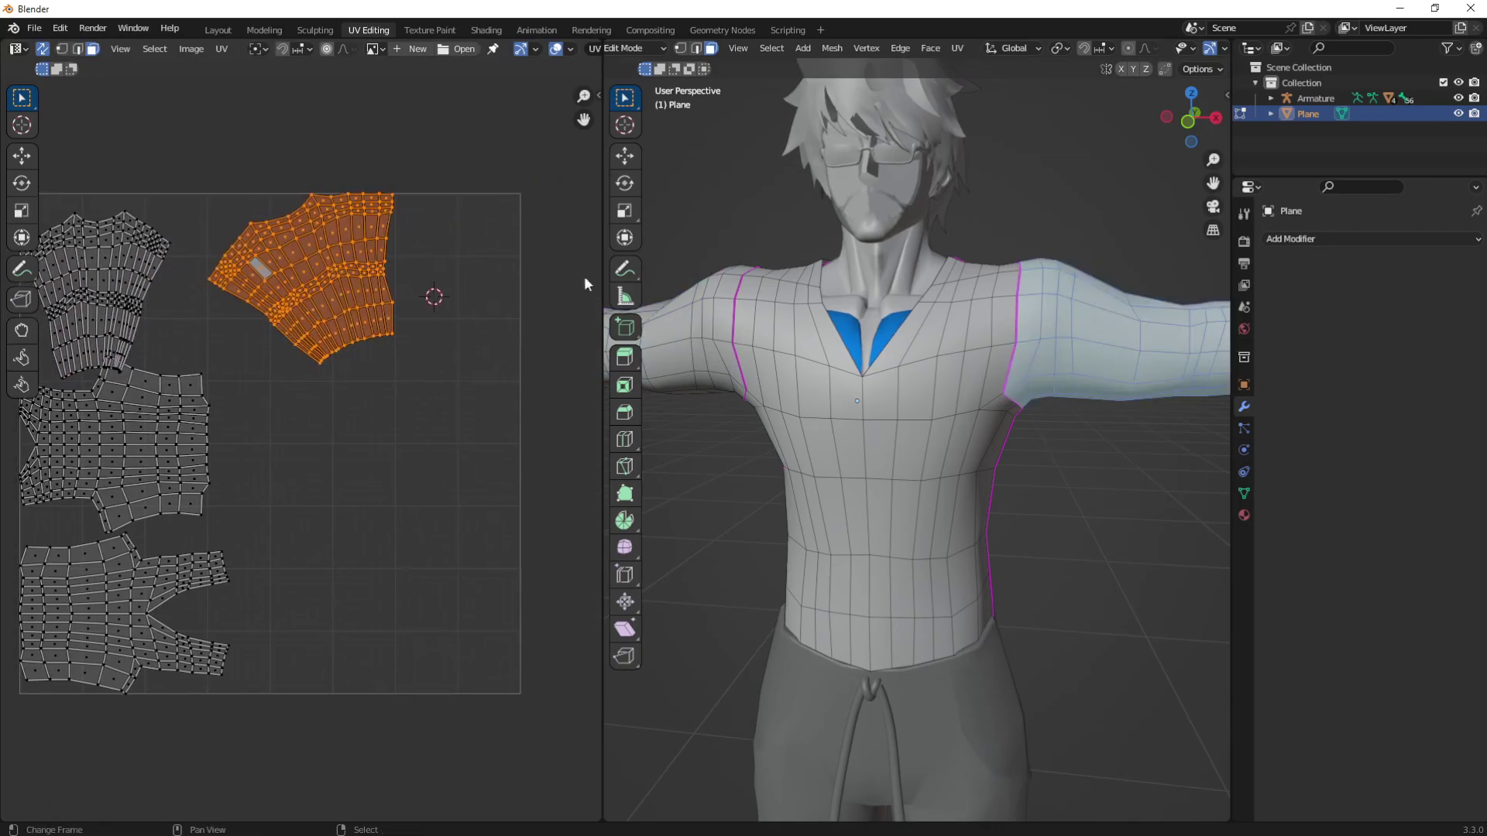
{"action": "middle_click_drag", "start_coordinate": [243, 497], "coordinate": [188, 440]}
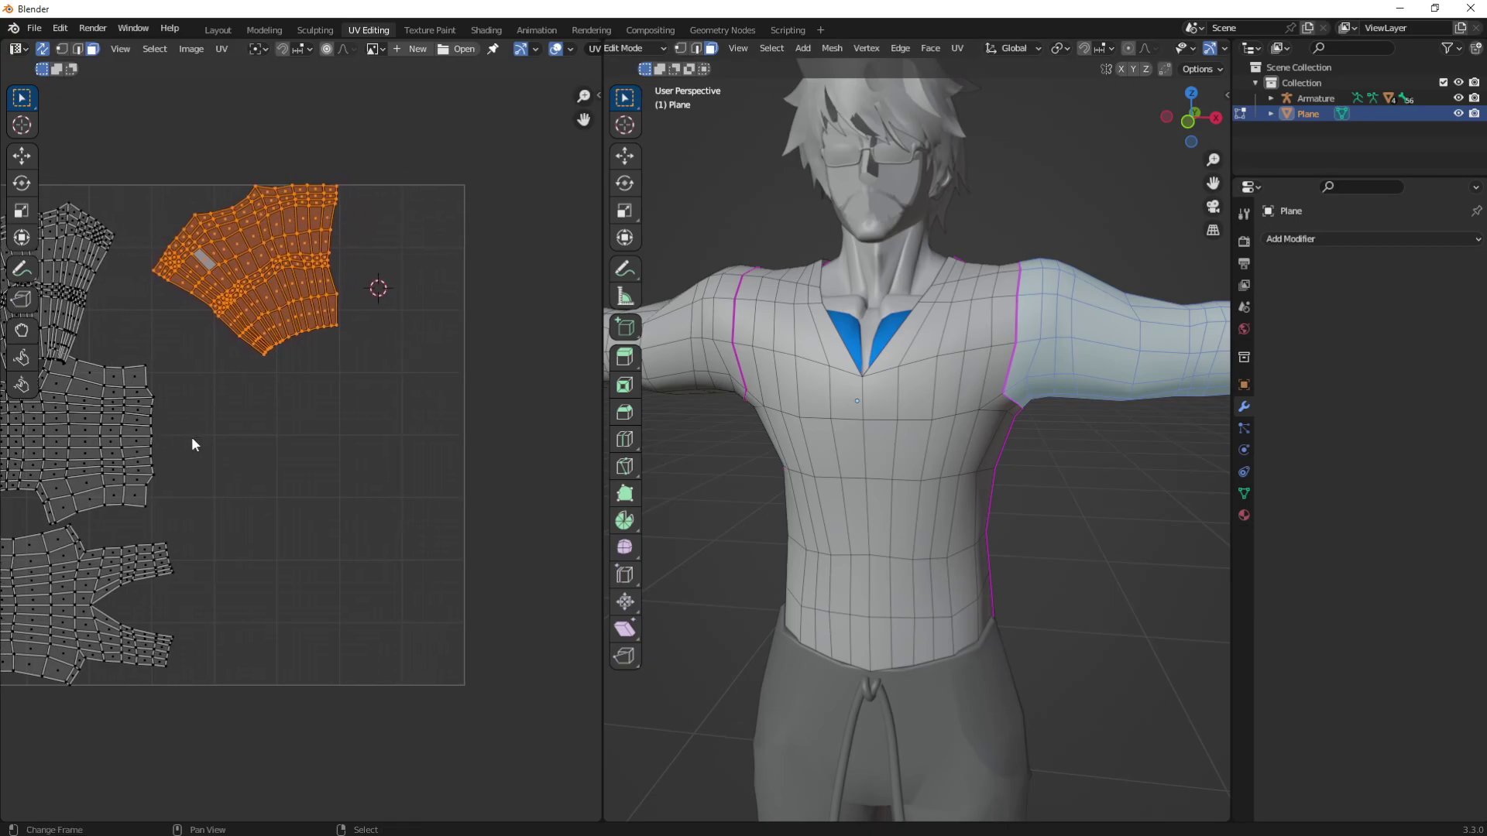
Mark the centre front and centre back edge loops of the torso as seams.
{"action": "key", "text": "2"}
{"action": "right_click", "coordinate": [864, 403], "text": "alt"}
{"action": "middle_click_drag", "start_coordinate": [1192, 463], "coordinate": [937, 447]}
{"action": "right_click", "coordinate": [963, 439], "text": "alt+shift"}
{"action": "key", "text": "w"}
{"action": "left_click", "coordinate": [936, 434]}
Select the linked front, back and sleeve faces of the character's left side and delete them.
{"action": "key", "text": "3"}
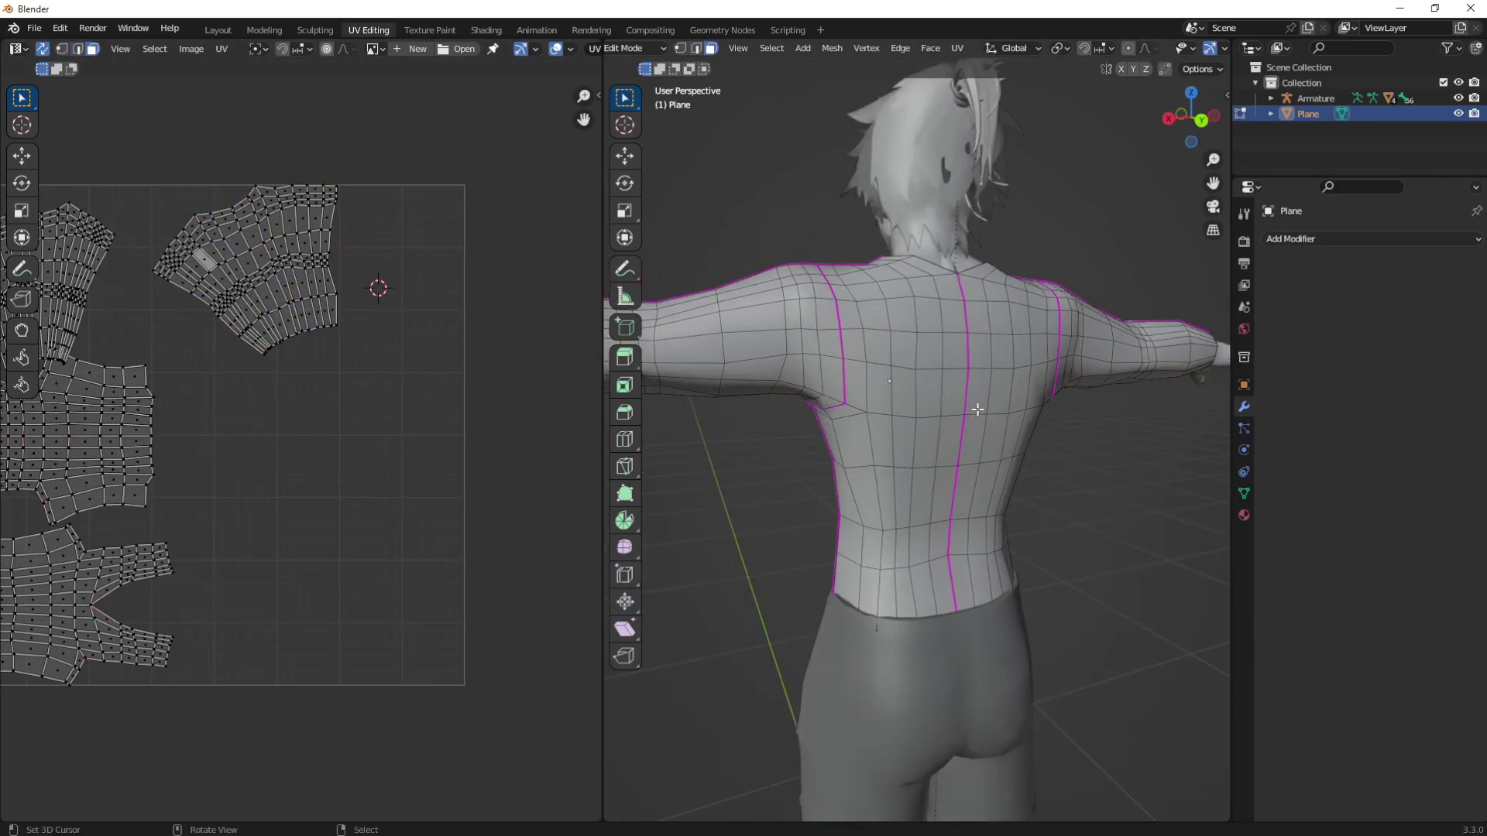
{"action": "right_click", "coordinate": [977, 411]}
{"action": "key", "text": "l"}
{"action": "key", "text": "l"}
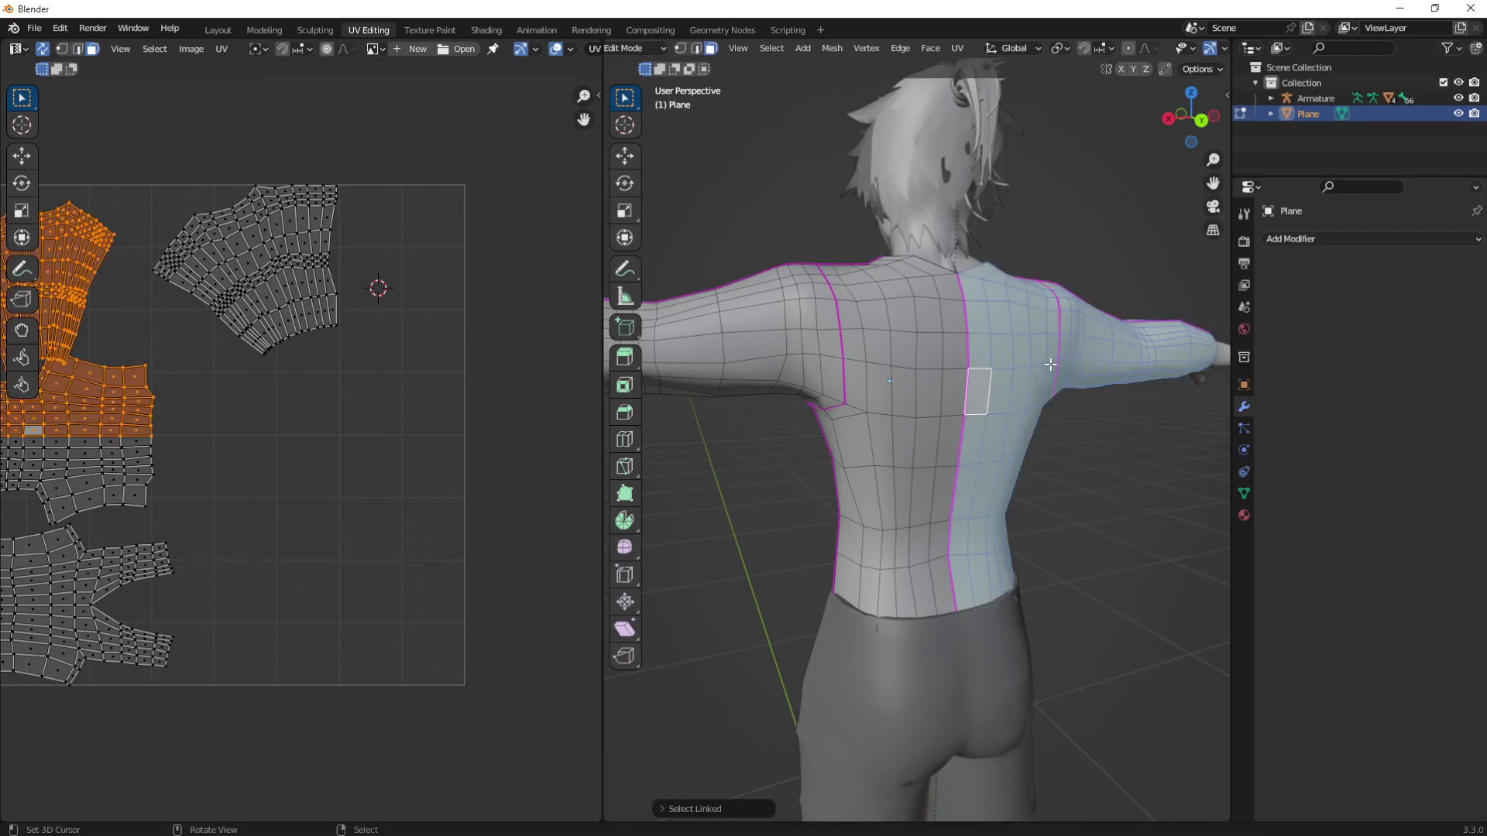
{"action": "left_click", "coordinate": [898, 378]}
{"action": "key", "text": "l"}
{"action": "key", "text": "l"}
{"action": "middle_click_drag", "start_coordinate": [899, 378], "coordinate": [920, 439]}
{"action": "key", "text": "l"}
{"action": "key", "text": "x"}
{"action": "left_click", "coordinate": [920, 443]}
Select the half back panel's UV island, move it clear of the sleeve island and rotate it upright.
{"action": "middle_click_drag", "start_coordinate": [221, 429], "coordinate": [367, 412]}
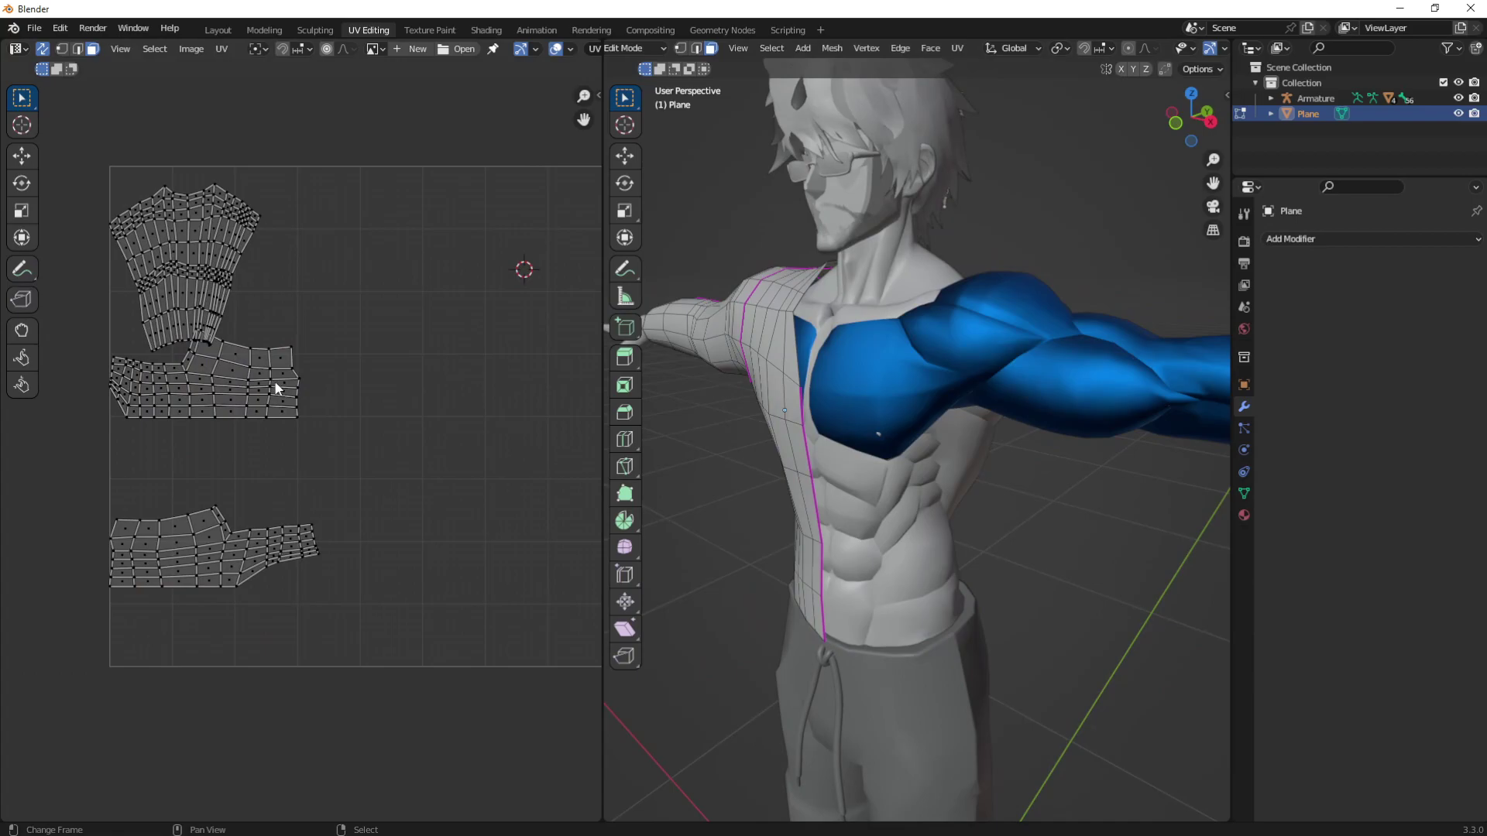
{"action": "key", "text": "l"}
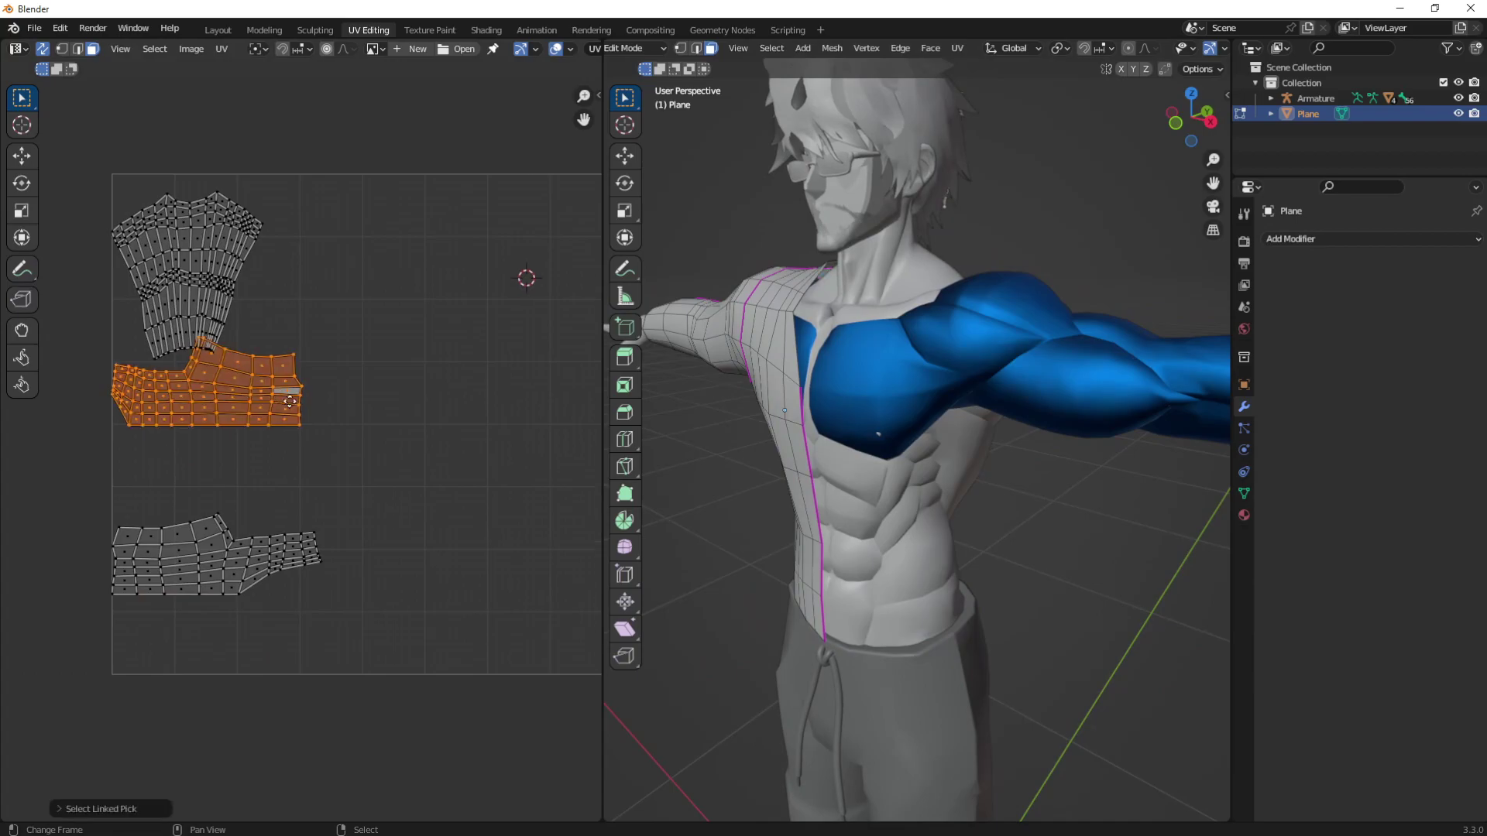
{"action": "middle_click_drag", "start_coordinate": [282, 388], "coordinate": [270, 425]}
{"action": "key", "text": "g"}
{"action": "key", "text": "r"}
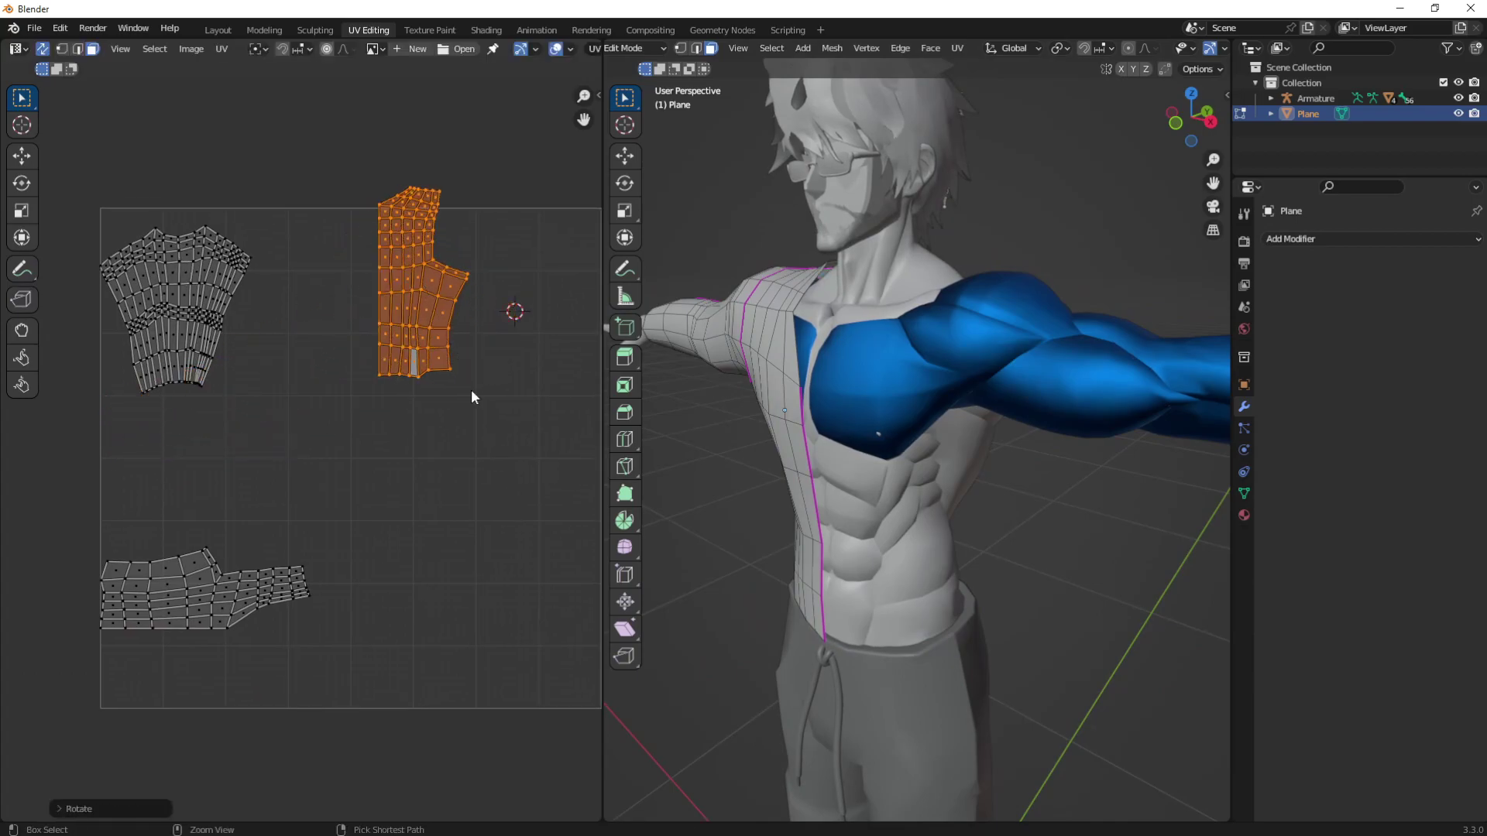
{"action": "left_click", "coordinate": [467, 388]}
Mirror the back panel's island with an X scale of -1 and move it horizontally beside the sleeve island.
{"action": "type", "text": "sx-1"}
{"action": "key", "text": "Return"}
{"action": "key", "text": "g"}
{"action": "key", "text": "x"}
{"action": "left_click", "coordinate": [352, 400]}
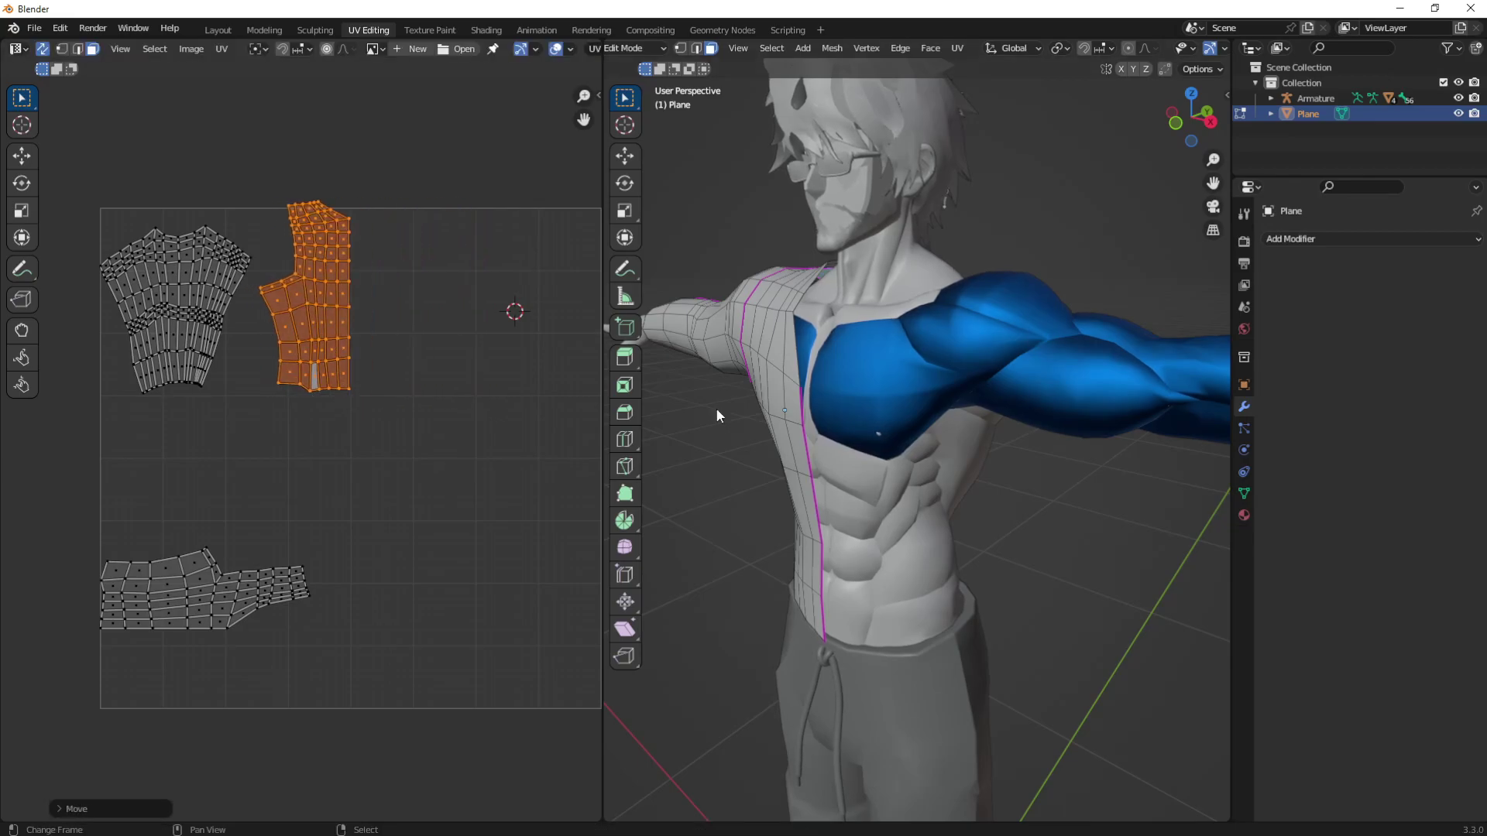
Add a Mirror modifier to the half shirt with Clipping and Mirror U enabled.
{"action": "left_click", "coordinate": [1323, 247]}
{"action": "left_click", "coordinate": [1162, 420]}
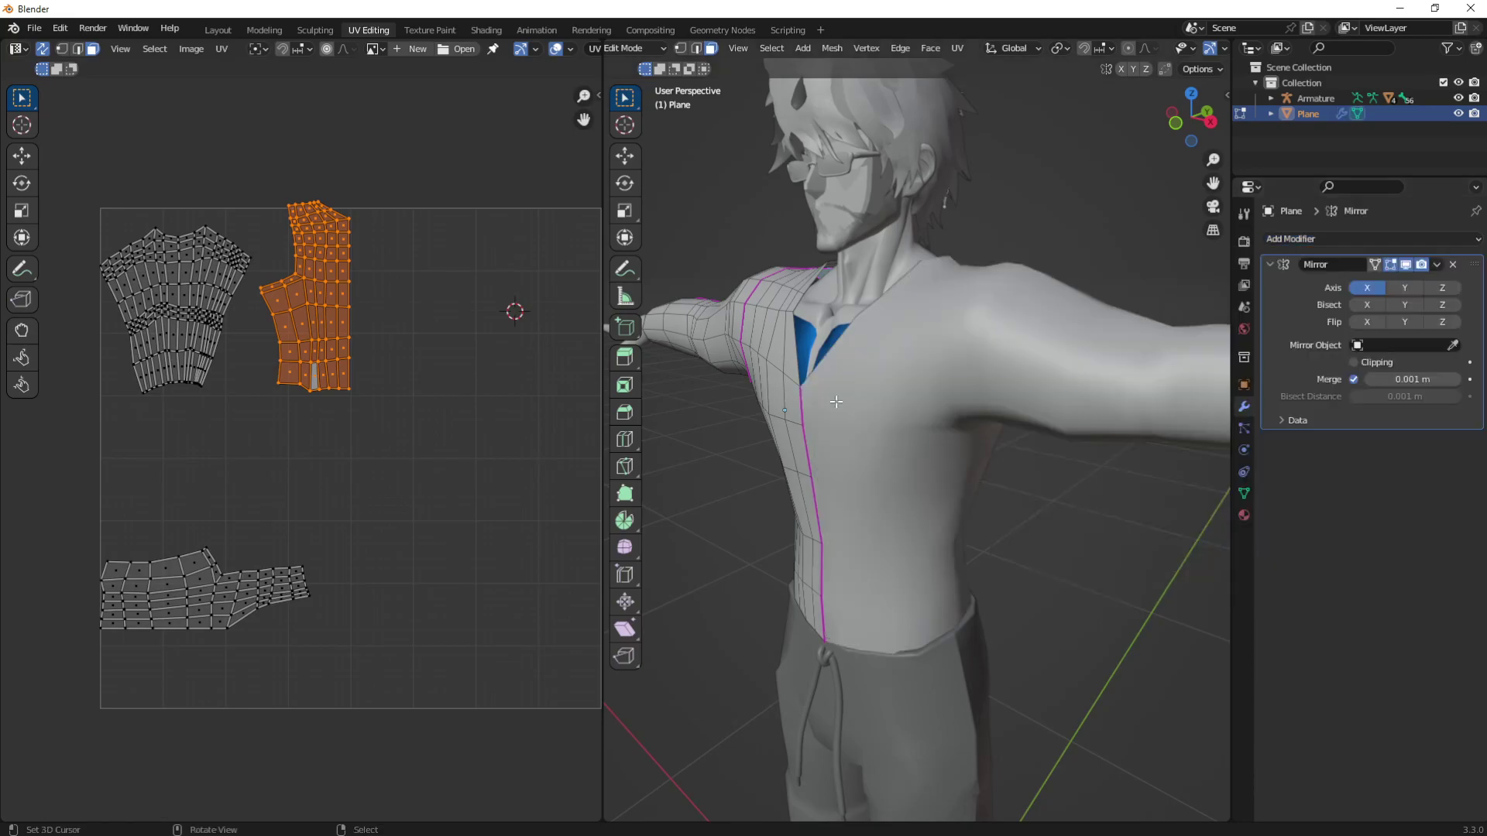
{"action": "left_click", "coordinate": [1282, 420]}
{"action": "left_click", "coordinate": [1354, 444]}
{"action": "middle_click_drag", "start_coordinate": [985, 441], "coordinate": [1033, 432]}
{"action": "left_click", "coordinate": [1353, 363]}
{"action": "middle_click_drag", "start_coordinate": [953, 453], "coordinate": [1007, 397]}
Select the front panel's entire UV island in face mode.
{"action": "key", "text": "2"}
{"action": "right_click", "coordinate": [973, 397], "text": "alt"}
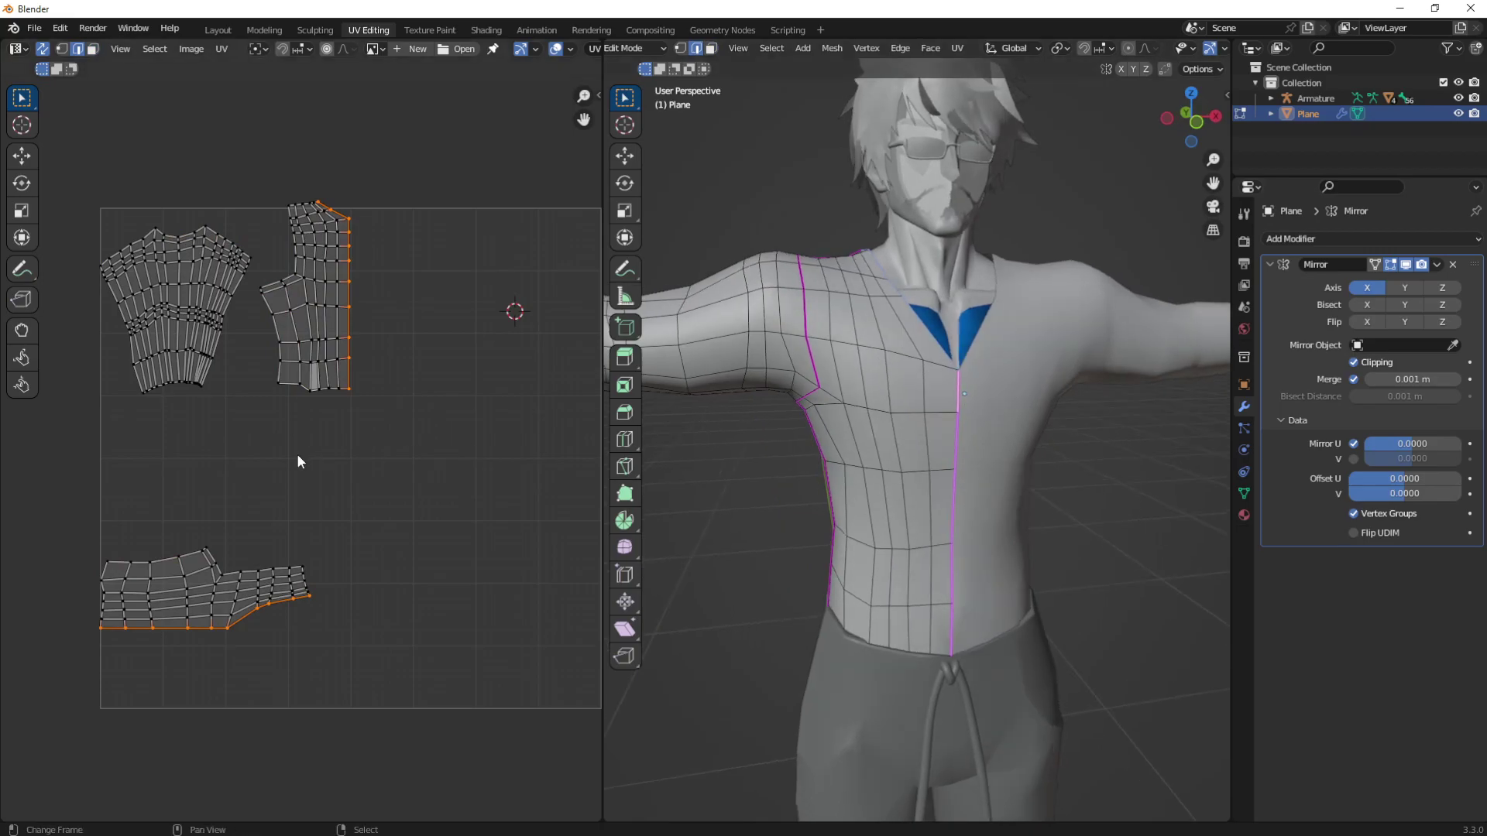
{"action": "right_click", "coordinate": [250, 602]}
{"action": "key", "text": "l"}
{"action": "middle_click_drag", "start_coordinate": [277, 592], "coordinate": [266, 551]}
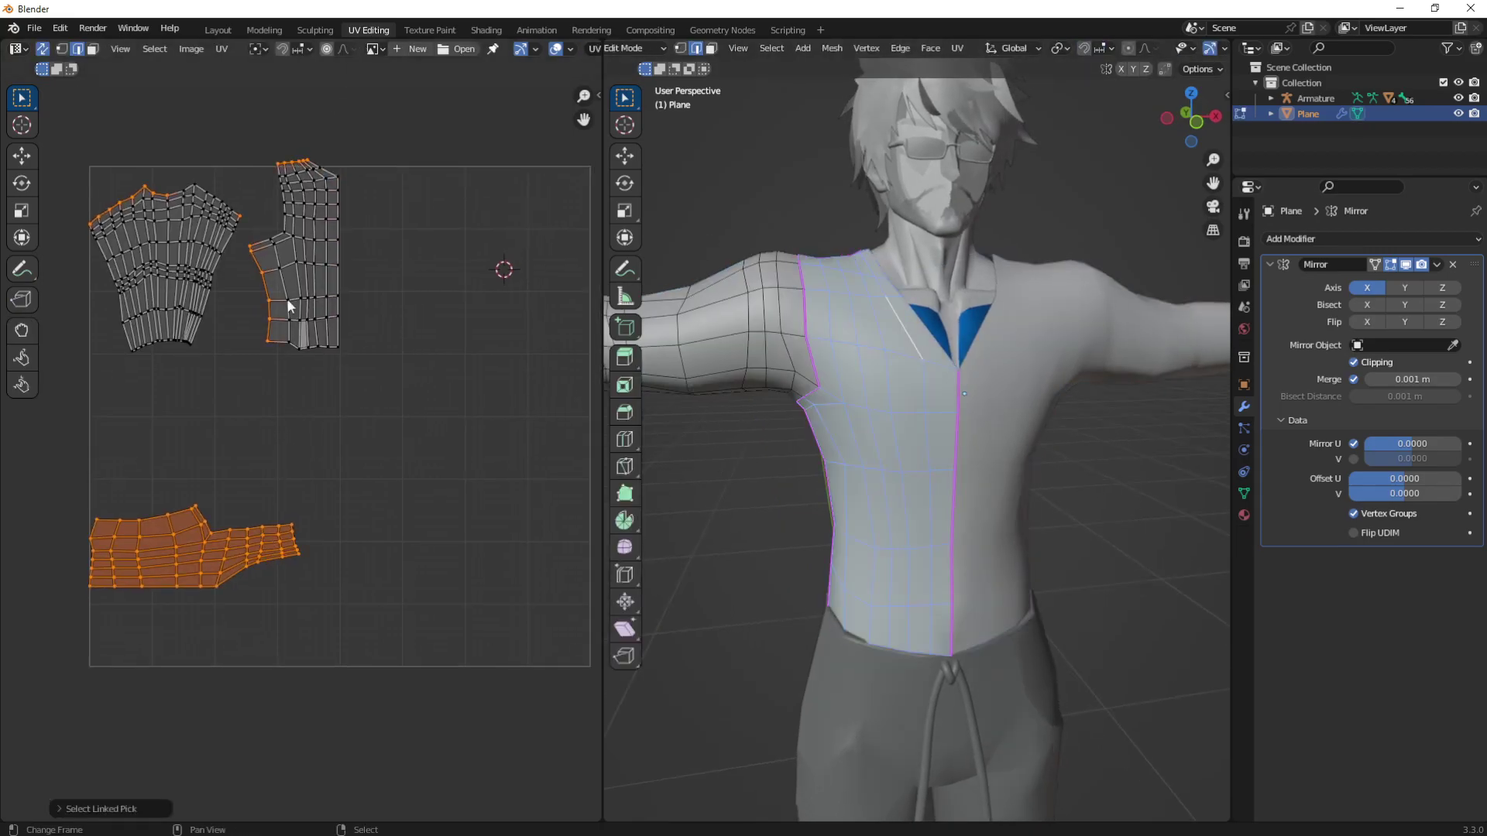
{"action": "key", "text": "h"}
{"action": "key", "text": "ctrl+z"}
{"action": "right_click", "coordinate": [173, 549]}
{"action": "key", "text": "l"}
{"action": "key", "text": "3"}
{"action": "middle_click_drag", "start_coordinate": [230, 556], "coordinate": [208, 536]}
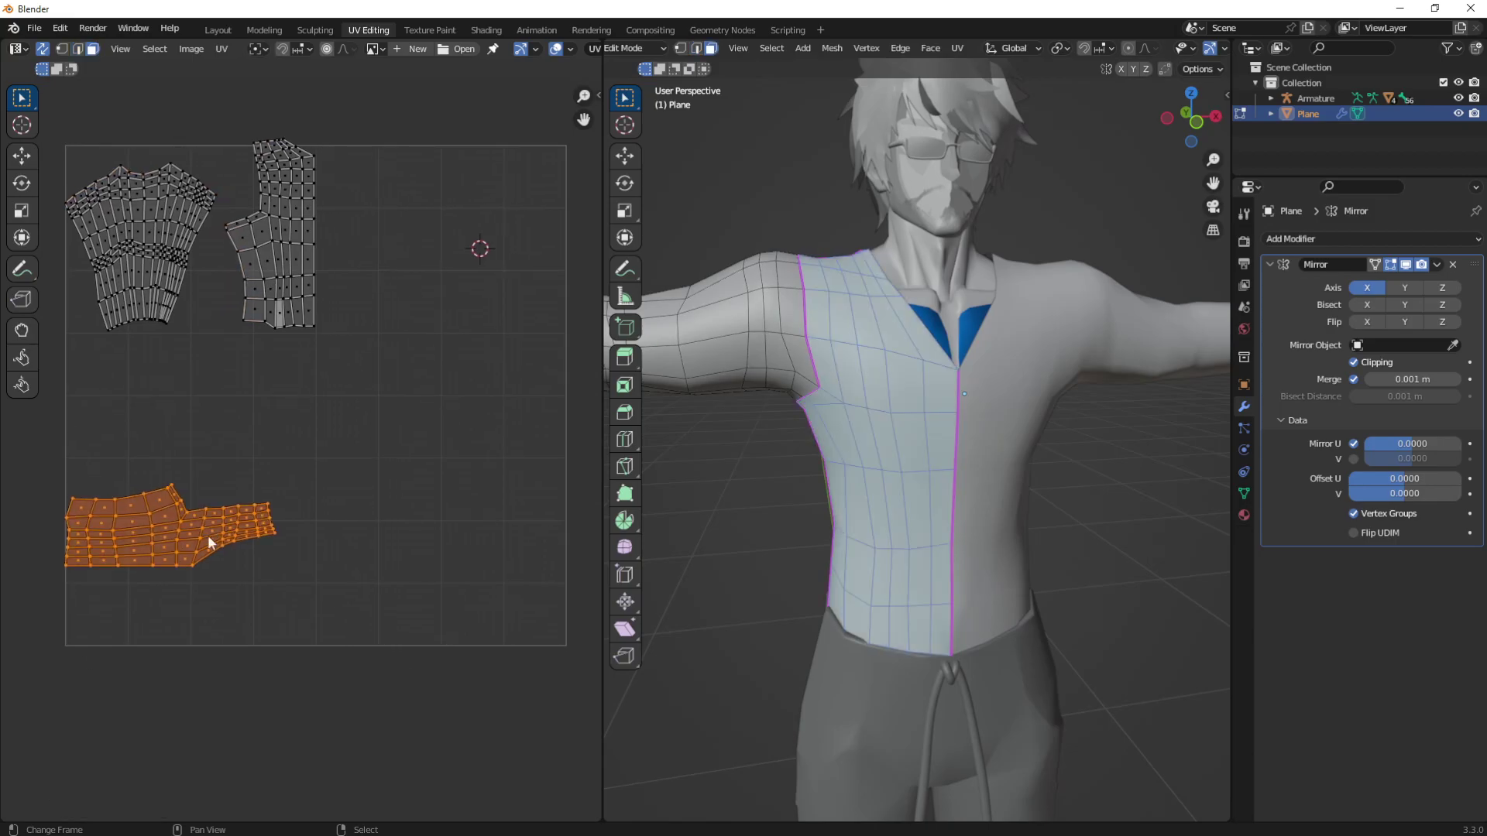
Rotate the front panel's UV island upright and align its center edge vertically below the back panel's island.
{"action": "key", "text": "g"}
{"action": "left_click", "coordinate": [278, 538]}
{"action": "key", "text": "r"}
{"action": "left_click", "coordinate": [278, 379]}
{"action": "key", "text": "g"}
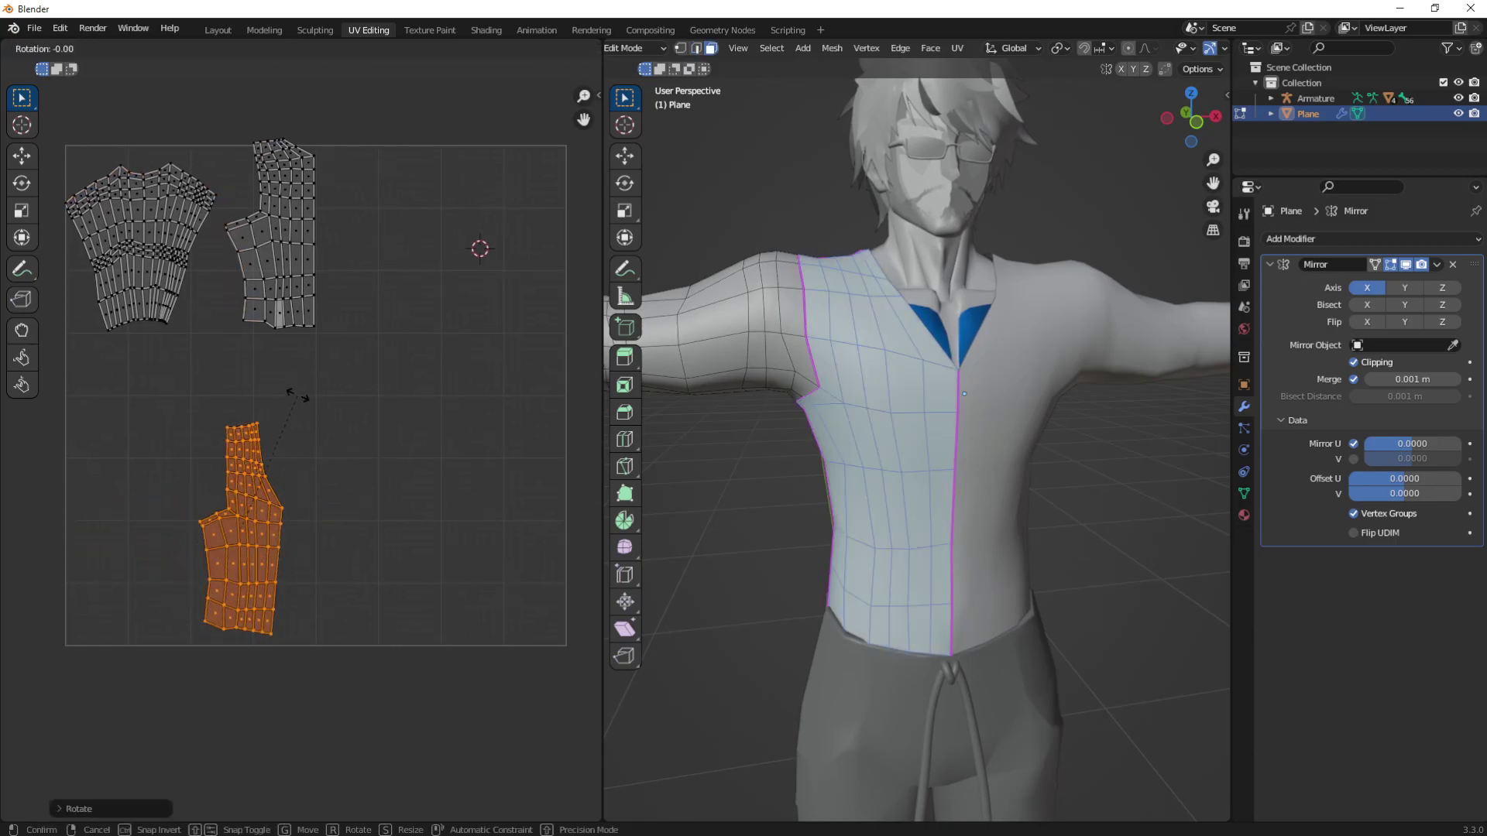
{"action": "key", "text": "x"}
{"action": "left_click", "coordinate": [312, 391]}
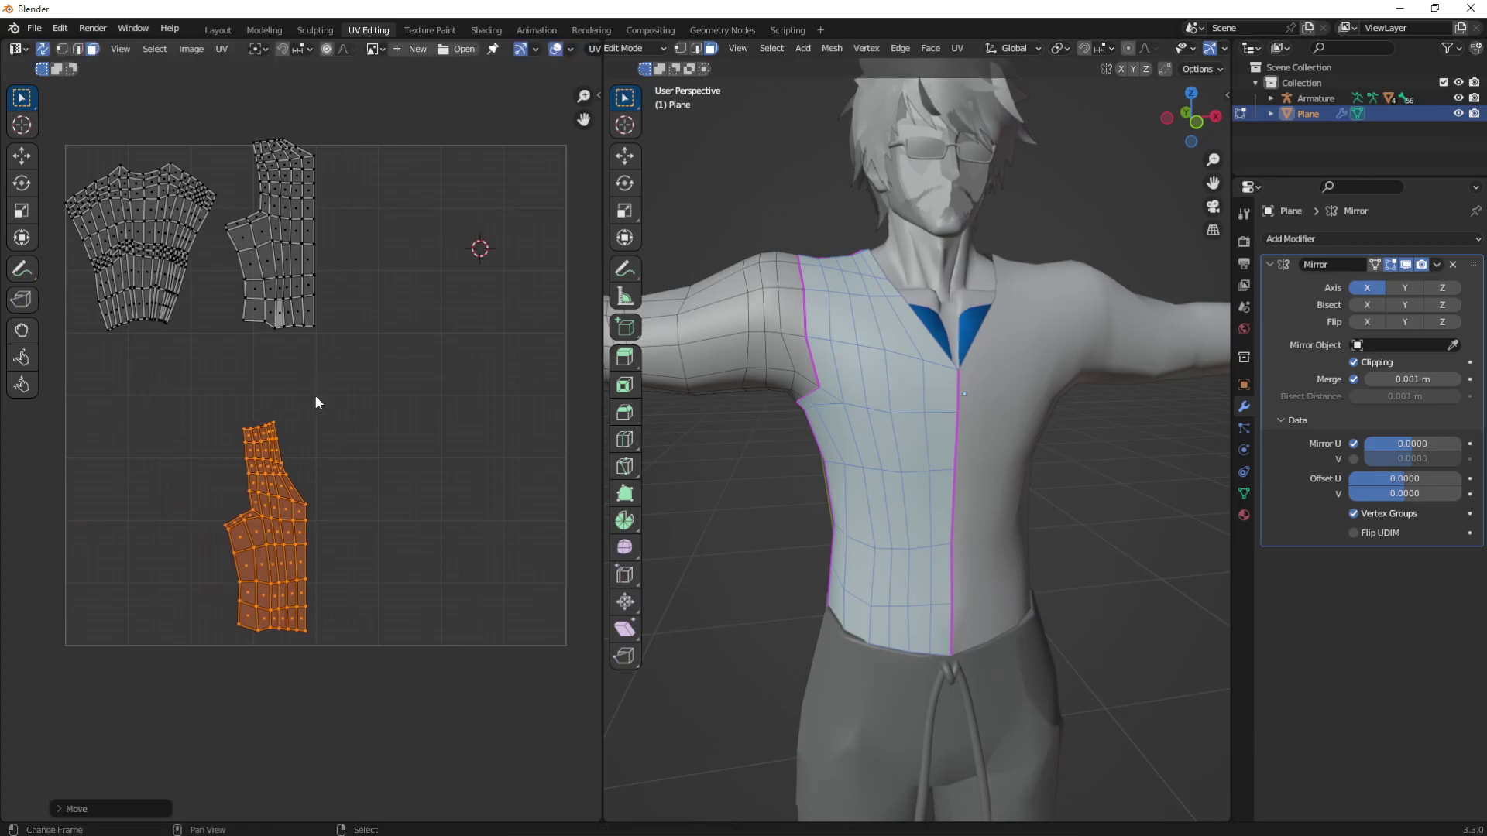
{"action": "middle_click_drag", "start_coordinate": [311, 393], "coordinate": [316, 390]}
{"action": "key", "text": "r"}
{"action": "left_click", "coordinate": [331, 392]}
Move the back panel's UV island to the lower area and the front panel's island to the upper area beside the sleeve.
{"action": "left_click", "coordinate": [309, 263]}
{"action": "key", "text": "l"}
{"action": "key", "text": "g"}
{"action": "left_click", "coordinate": [188, 559]}
{"action": "left_click", "coordinate": [281, 542]}
{"action": "key", "text": "l"}
{"action": "key", "text": "g"}
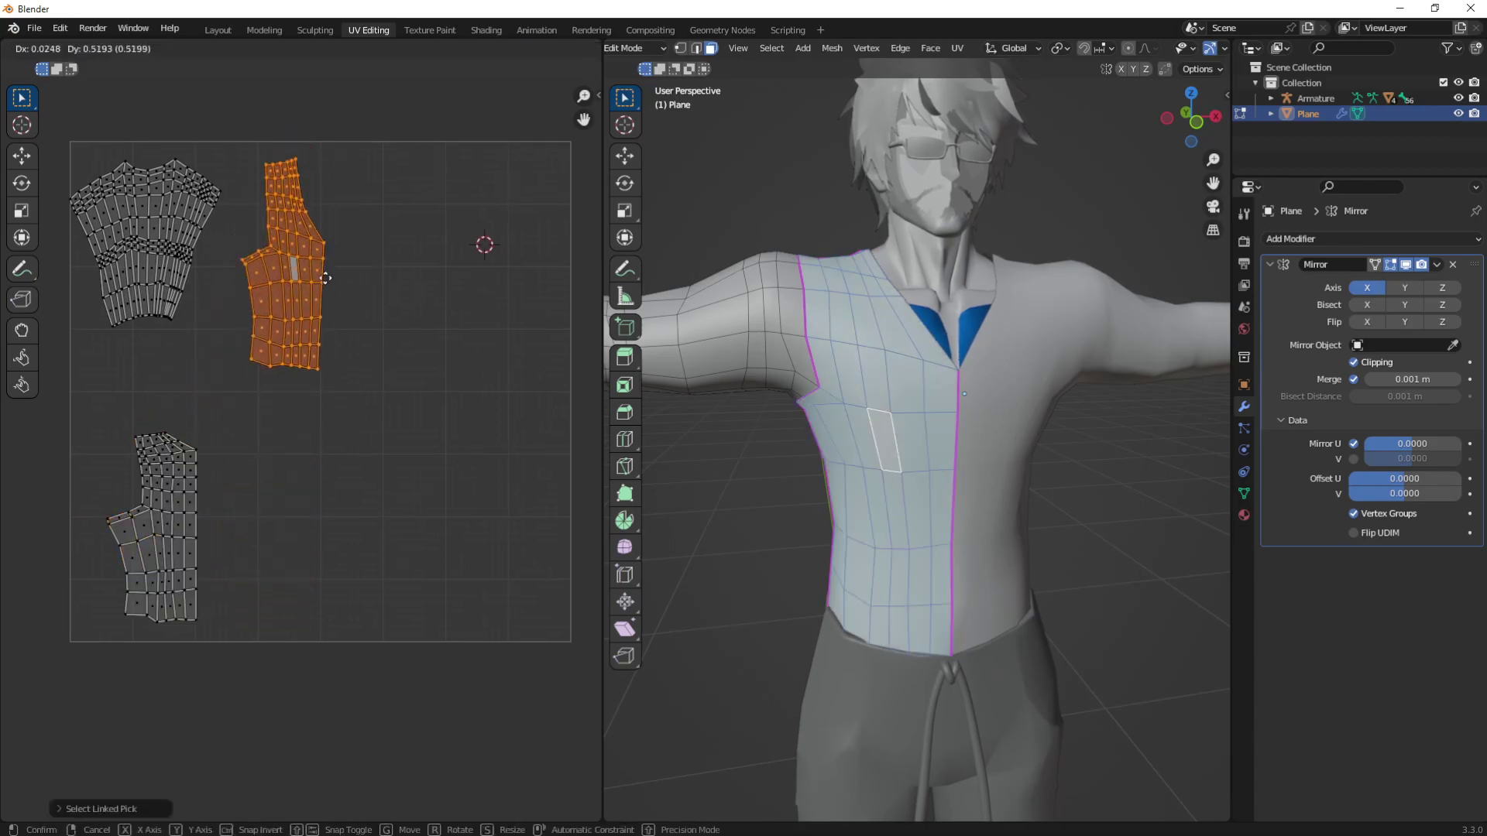
{"action": "left_click", "coordinate": [311, 268]}
Widen the front panel's UV island along X and move it horizontally to sit close to the sleeve island.
{"action": "key", "text": "s"}
{"action": "key", "text": "x"}
{"action": "left_click", "coordinate": [423, 300]}
{"action": "key", "text": "g"}
{"action": "key", "text": "x"}
{"action": "left_click", "coordinate": [418, 300]}
Move the back panel's UV island horizontally below the front panel's island and widen it along X.
{"action": "left_click", "coordinate": [136, 544]}
{"action": "key", "text": "l"}
{"action": "key", "text": "g"}
{"action": "key", "text": "x"}
{"action": "left_click", "coordinate": [317, 558]}
{"action": "key", "text": "s"}
{"action": "key", "text": "x"}
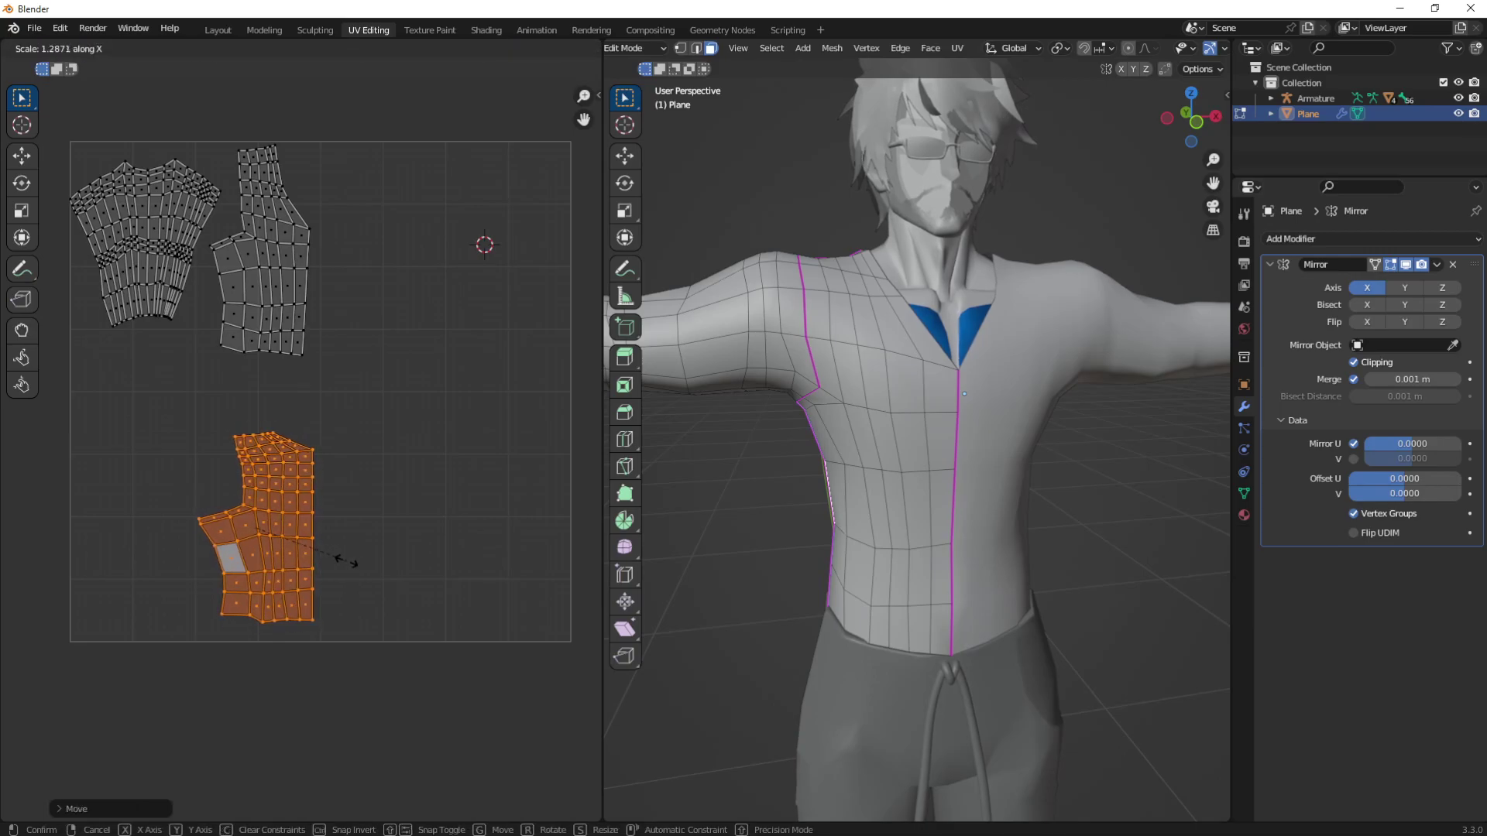
{"action": "left_click", "coordinate": [323, 547]}
Enlarge the back panel's UV island and reposition it in the lower part of the UV space.
{"action": "middle_click_drag", "start_coordinate": [193, 416], "coordinate": [199, 415]}
{"action": "key", "text": "g"}
{"action": "left_click", "coordinate": [191, 418]}
{"action": "middle_click_drag", "start_coordinate": [316, 442], "coordinate": [286, 484]}
{"action": "key", "text": "s"}
{"action": "left_click", "coordinate": [303, 462]}
{"action": "key", "text": "g"}
{"action": "left_click", "coordinate": [314, 464]}
Enlarge the front panel's UV island and reposition it with its center edge upright above the back panel's island.
{"action": "left_click", "coordinate": [276, 376]}
{"action": "key", "text": "ctrl+l"}
{"action": "key", "text": "s"}
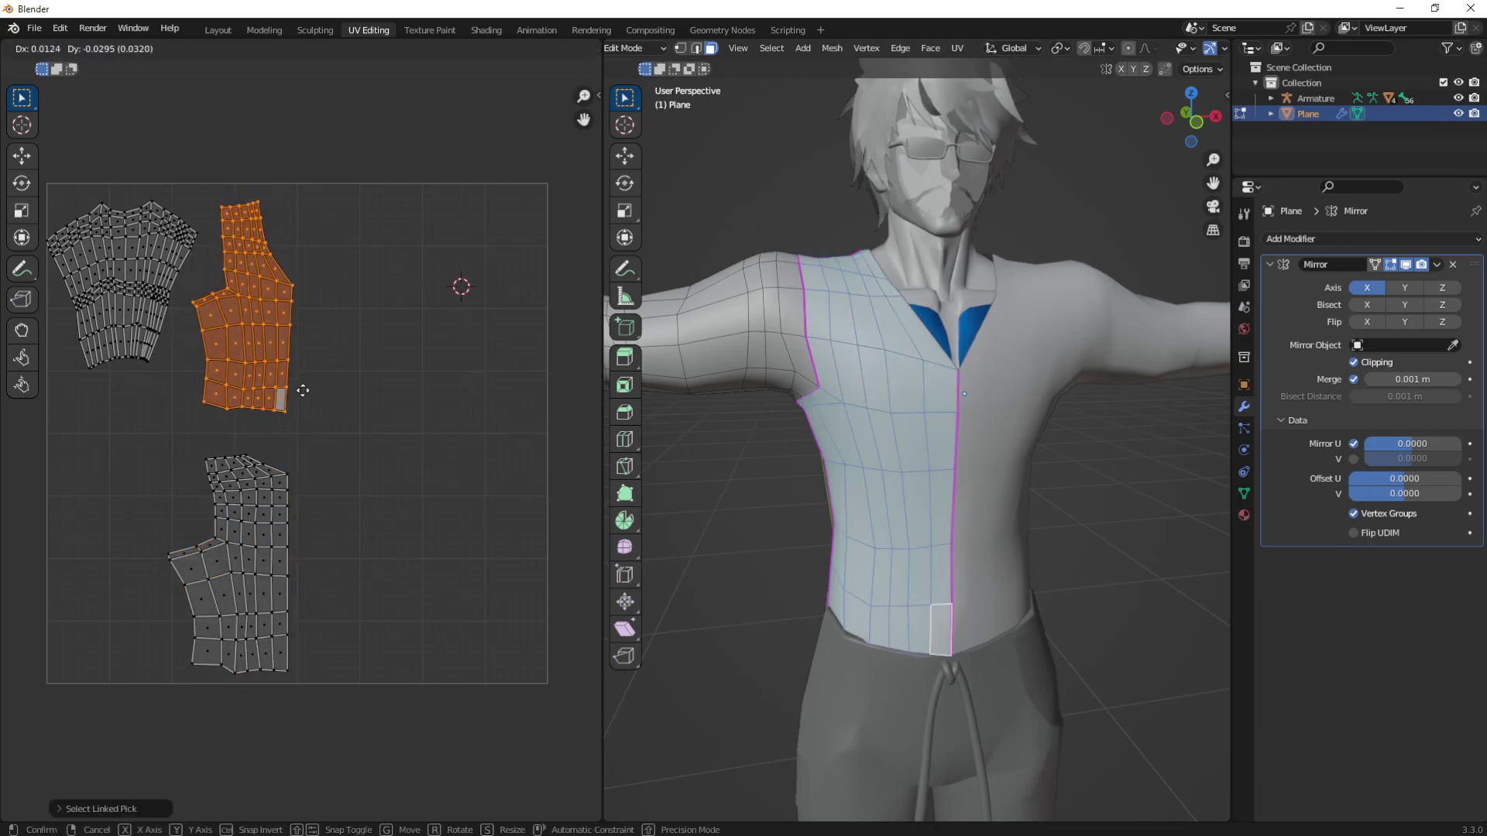
{"action": "left_click", "coordinate": [336, 377]}
{"action": "key", "text": "r"}
{"action": "left_click", "coordinate": [345, 379]}
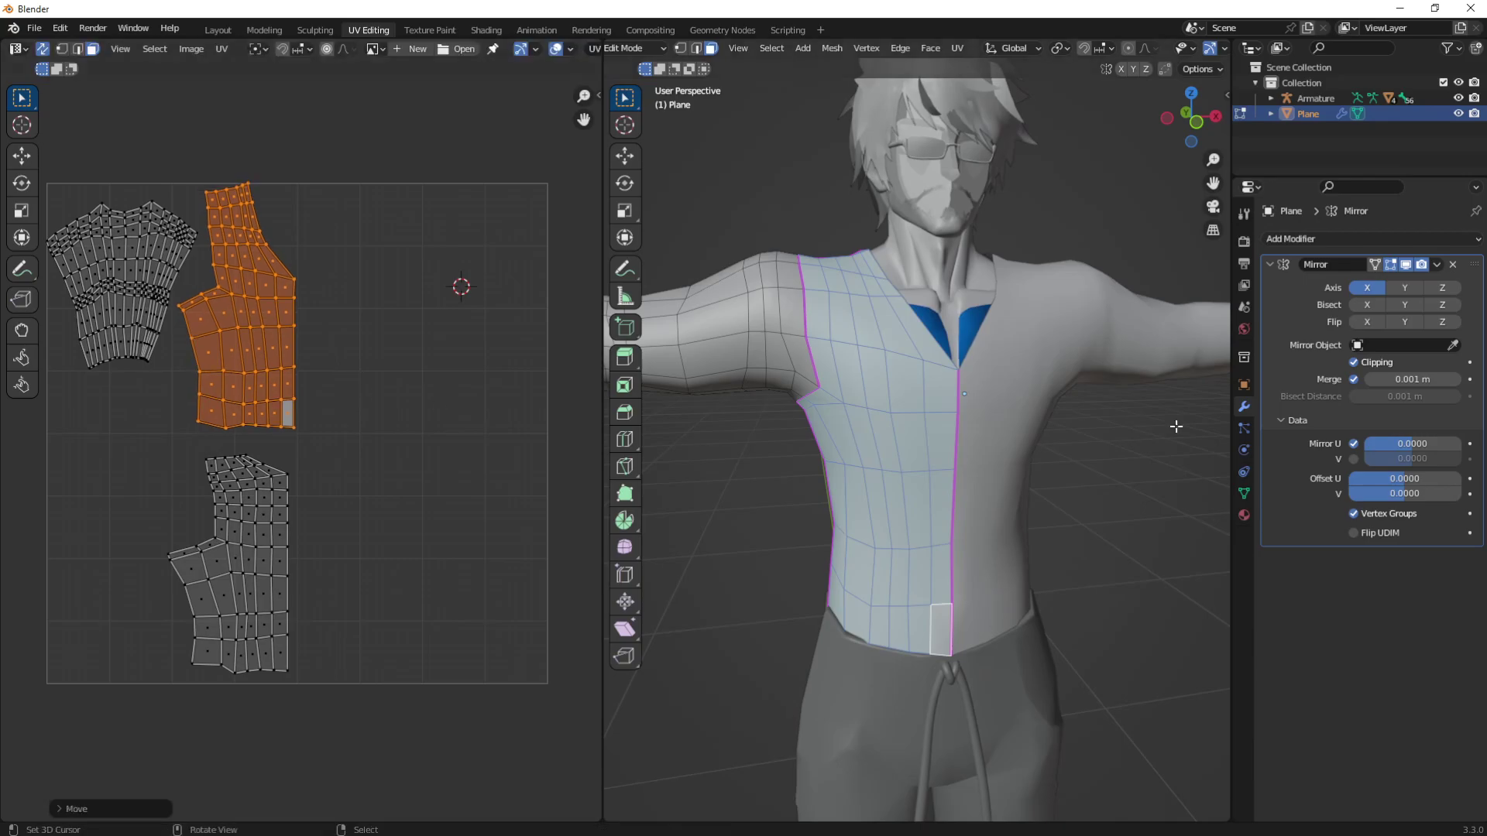
Apply the Mirror modifier and average the normals of the full shirt mesh.
{"action": "key", "text": "Tab"}
{"action": "left_click", "coordinate": [1435, 265]}
{"action": "left_click", "coordinate": [1398, 281]}
{"action": "key", "text": "Tab"}
{"action": "key", "text": "q"}
{"action": "left_click", "coordinate": [994, 313]}
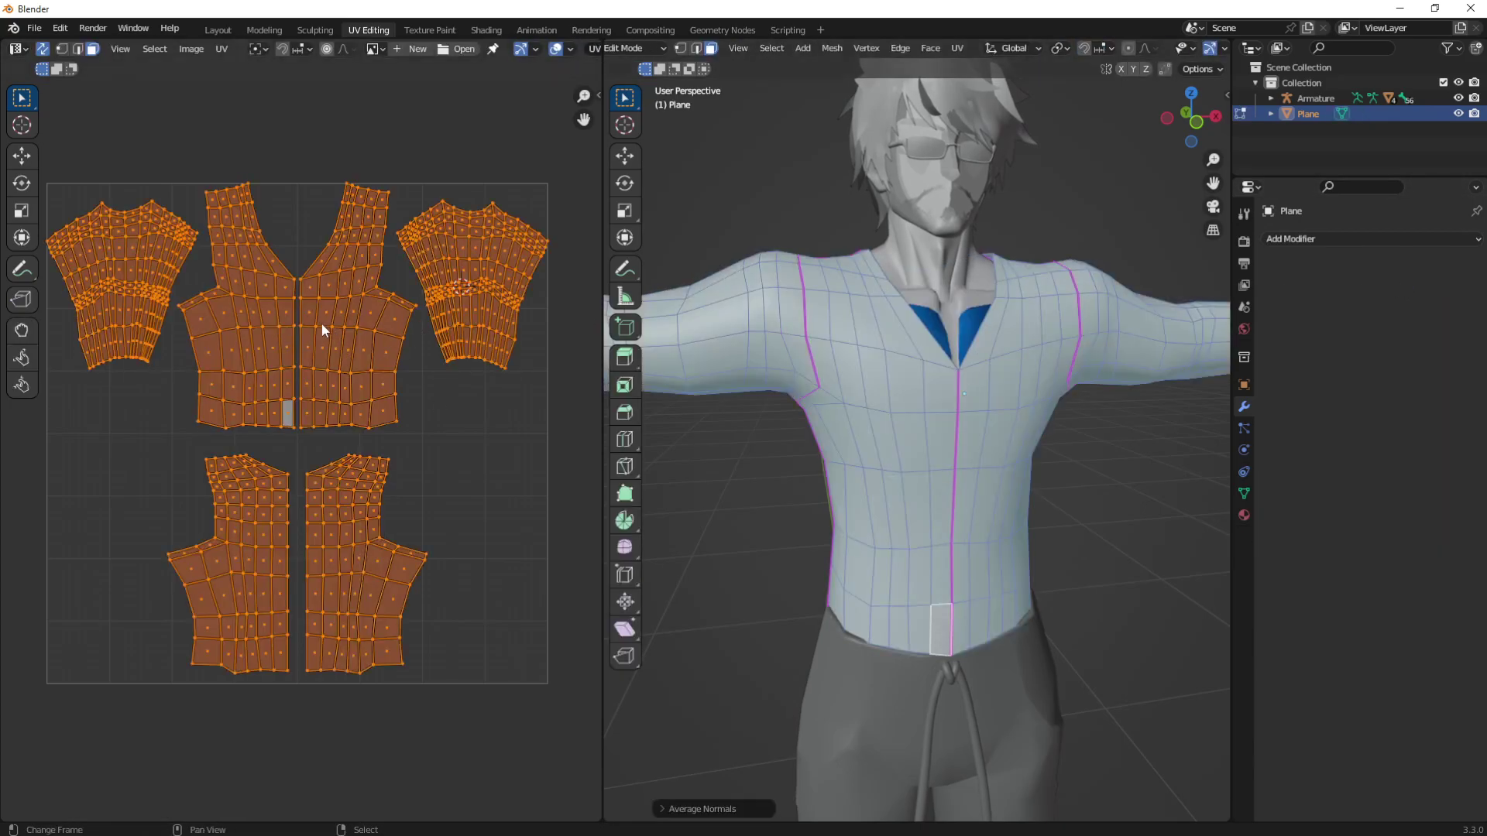
Move the mirrored front half's UV island along X until its center edge meets the other front half.
{"action": "key", "text": "alt+a"}
{"action": "key", "text": "l"}
{"action": "scroll", "coordinate": [375, 366], "scroll_direction": "up", "scroll_amount": 2}
{"action": "key", "text": "g"}
{"action": "key", "text": "x"}
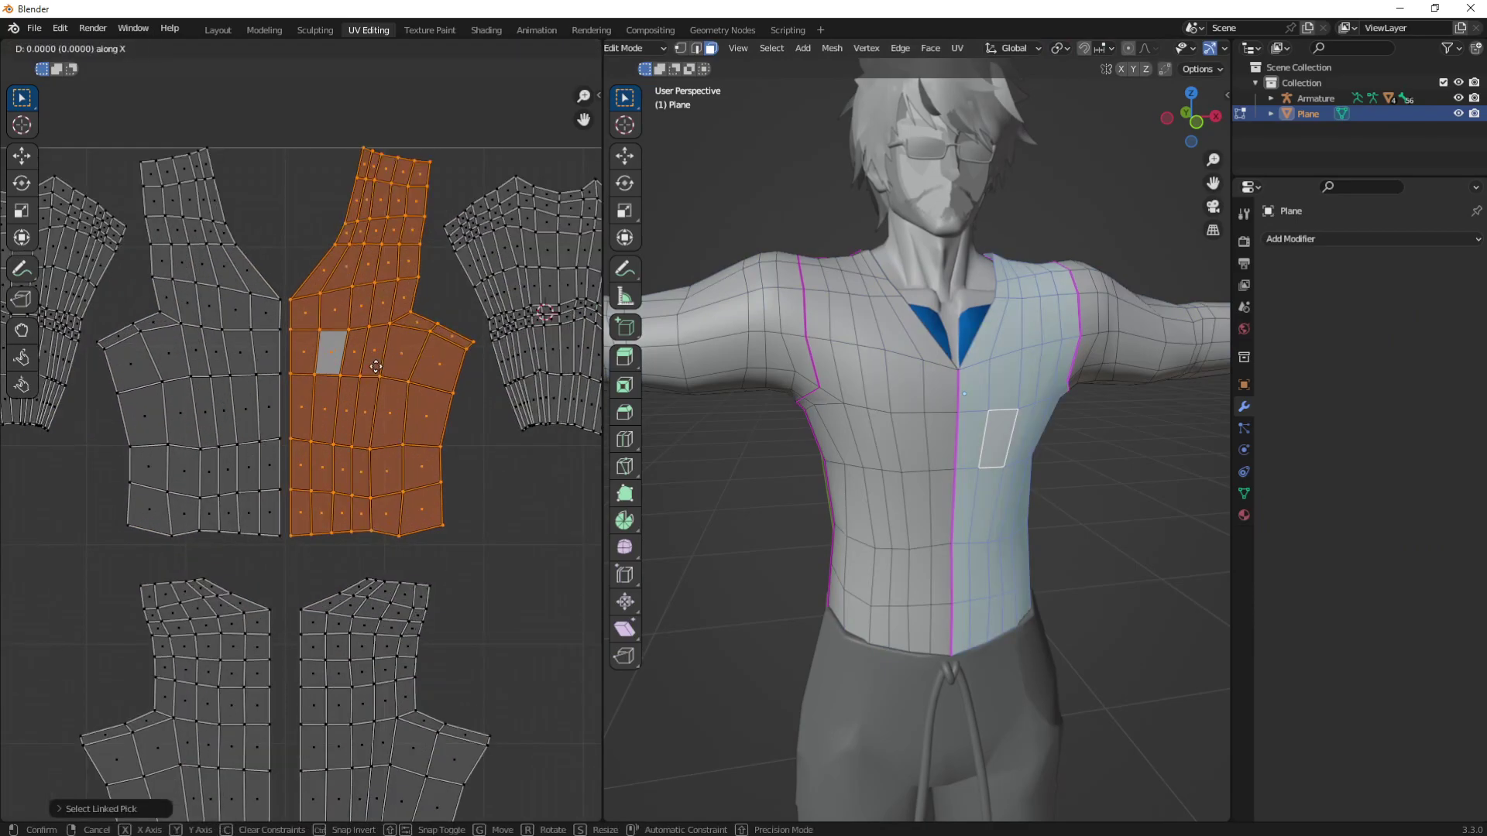
{"action": "left_click", "coordinate": [371, 365]}
{"action": "left_click", "coordinate": [265, 364]}
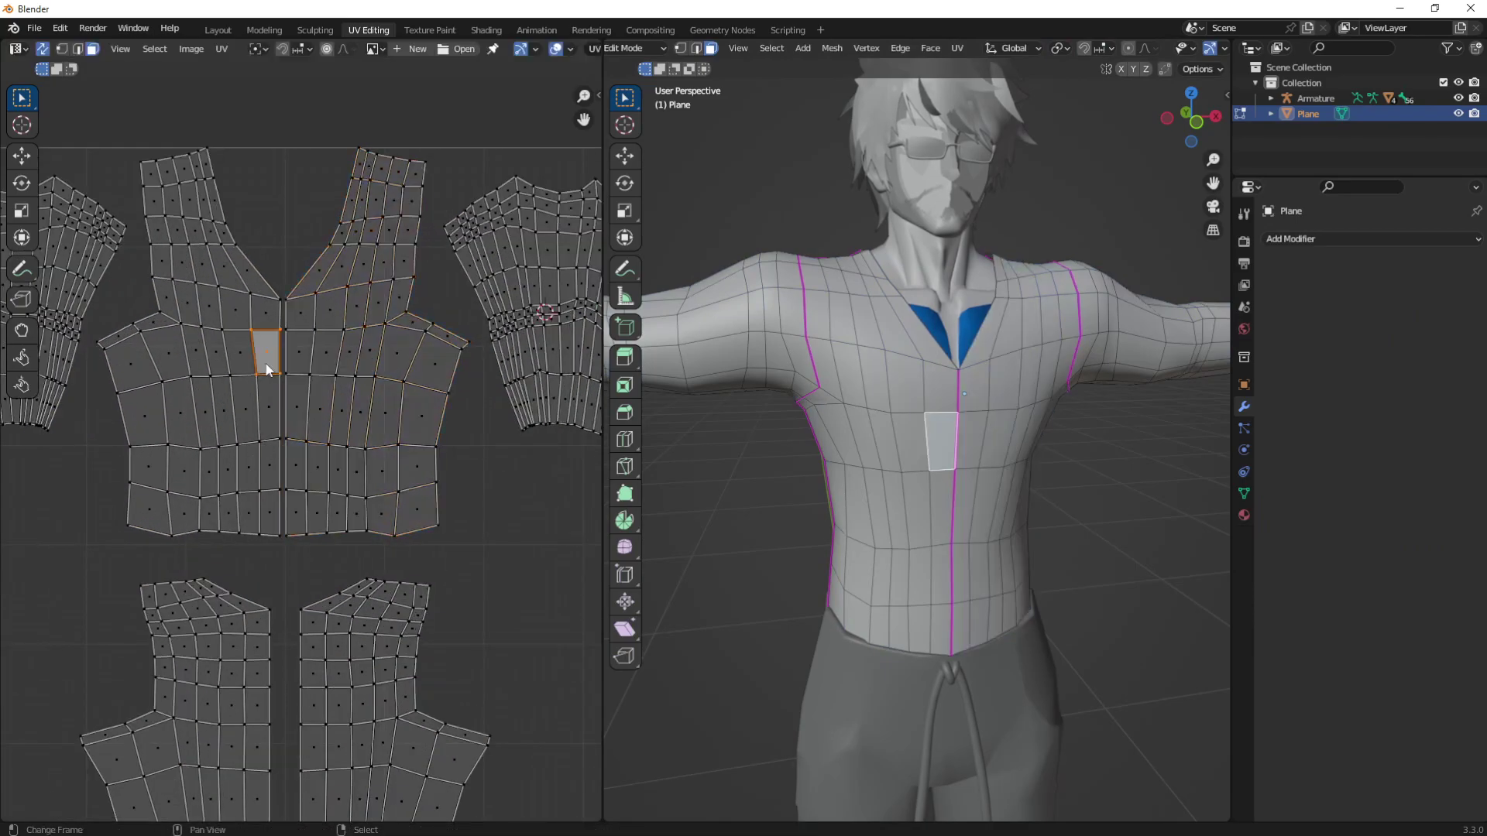
{"action": "key", "text": "l"}
{"action": "scroll", "coordinate": [267, 368], "scroll_direction": "up", "scroll_amount": 3}
{"action": "key", "text": "1"}
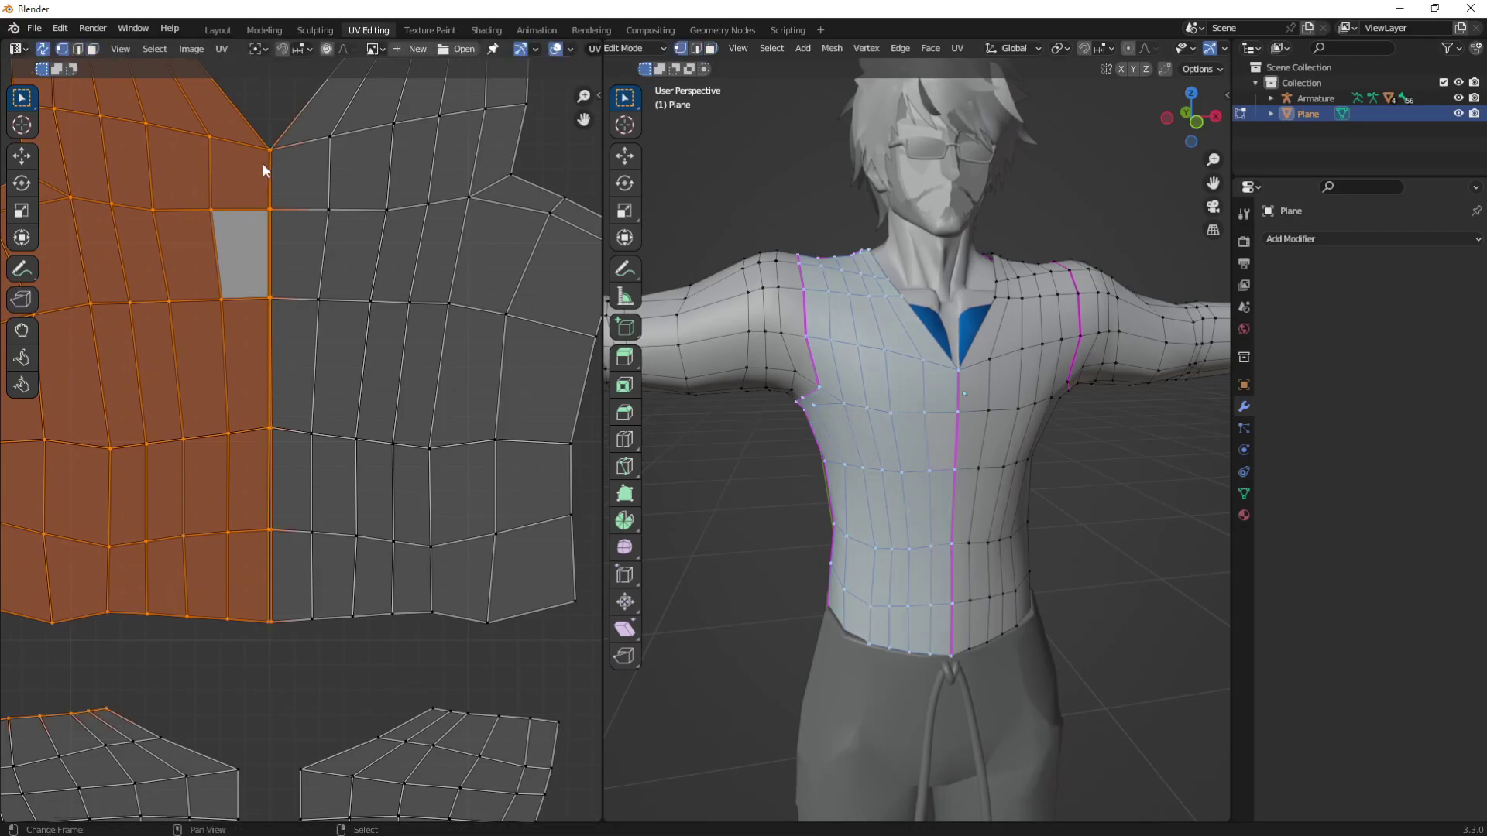
{"action": "left_click", "coordinate": [268, 151]}
{"action": "left_click", "coordinate": [268, 641], "text": "ctrl"}
{"action": "key", "text": "s"}
{"action": "key", "text": "x"}
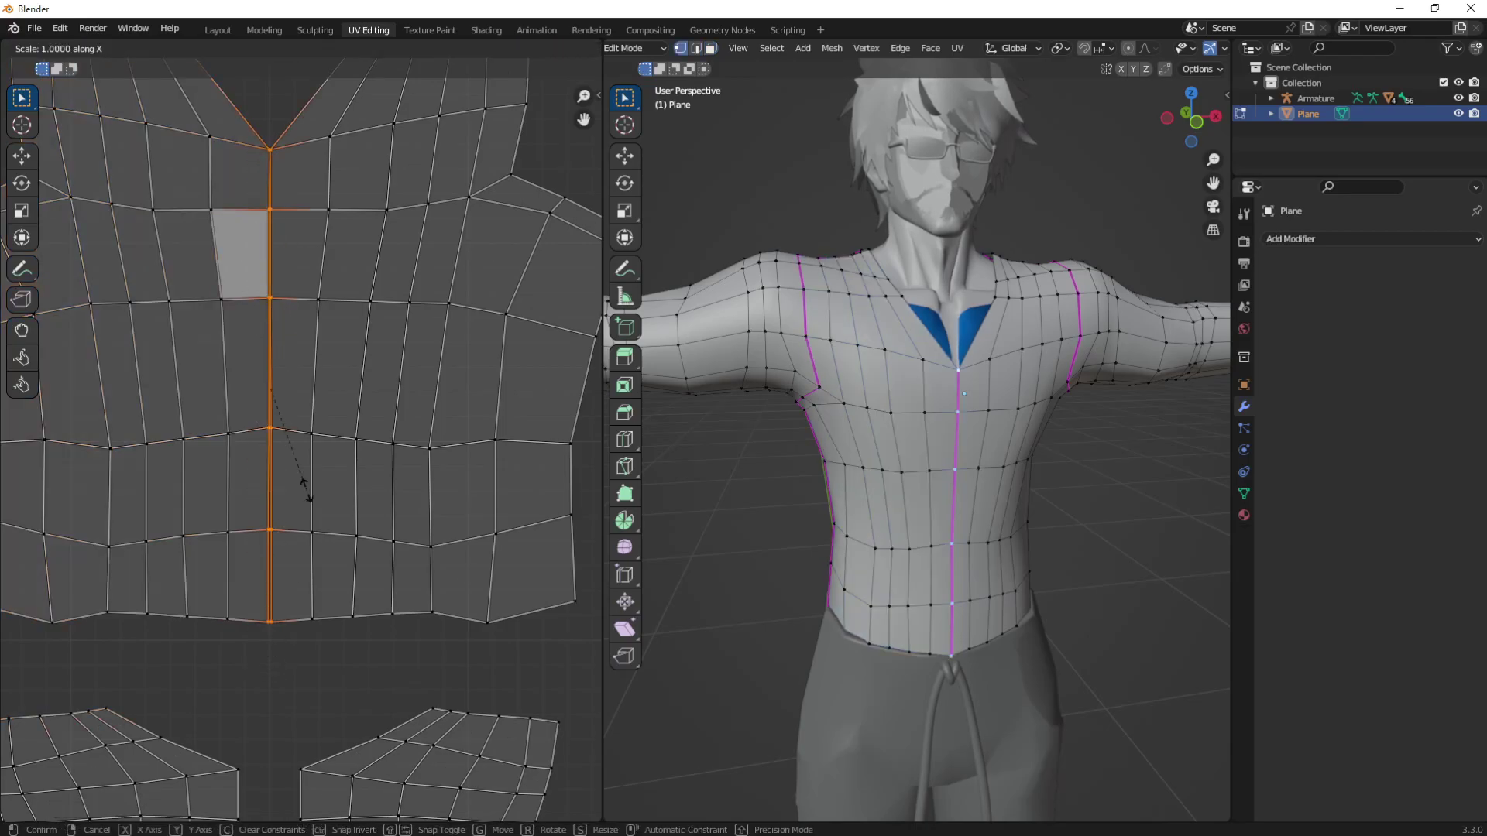
{"action": "right_click", "coordinate": [305, 490]}
{"action": "scroll", "coordinate": [305, 490], "scroll_direction": "down", "scroll_amount": 4}
Select the mirrored back half's entire UV island and move it along X toward the other back half.
{"action": "left_click", "coordinate": [340, 471]}
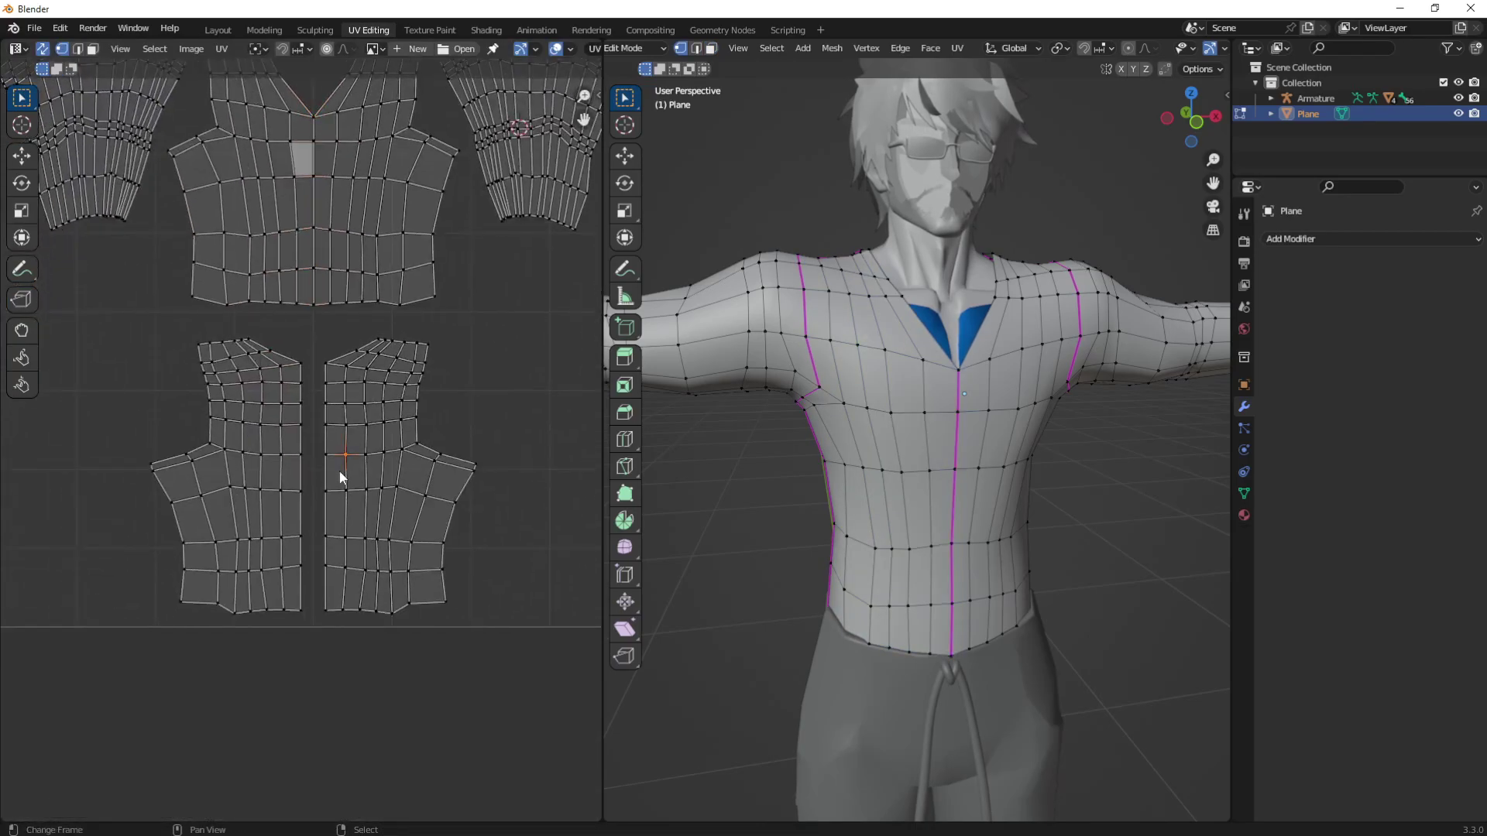
{"action": "key", "text": "l"}
{"action": "key", "text": "3"}
{"action": "left_click", "coordinate": [363, 472]}
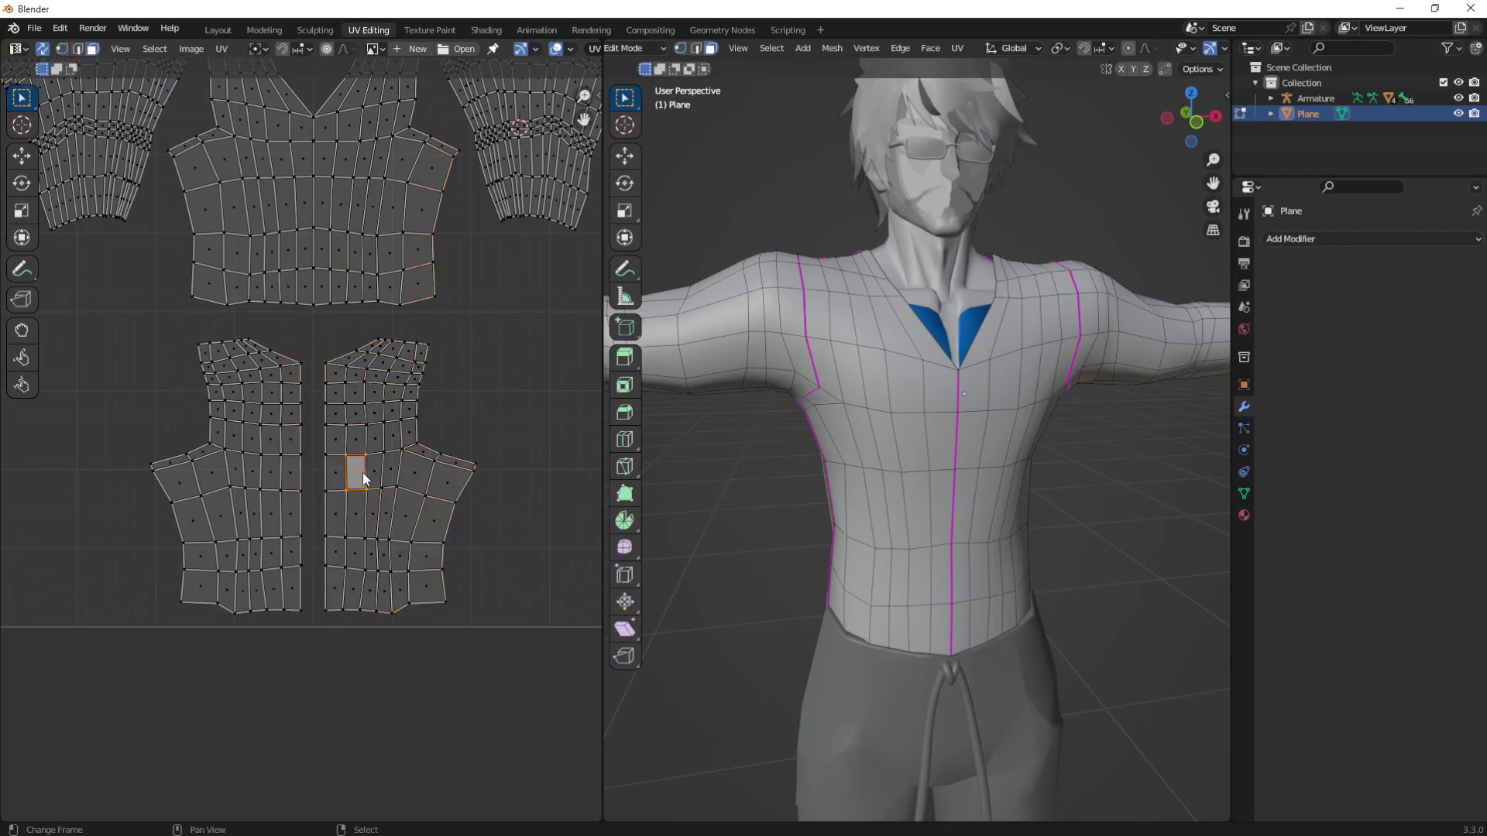
{"action": "key", "text": "l"}
{"action": "scroll", "coordinate": [362, 474], "scroll_direction": "up", "scroll_amount": 4}
{"action": "key", "text": "g"}
{"action": "key", "text": "x"}
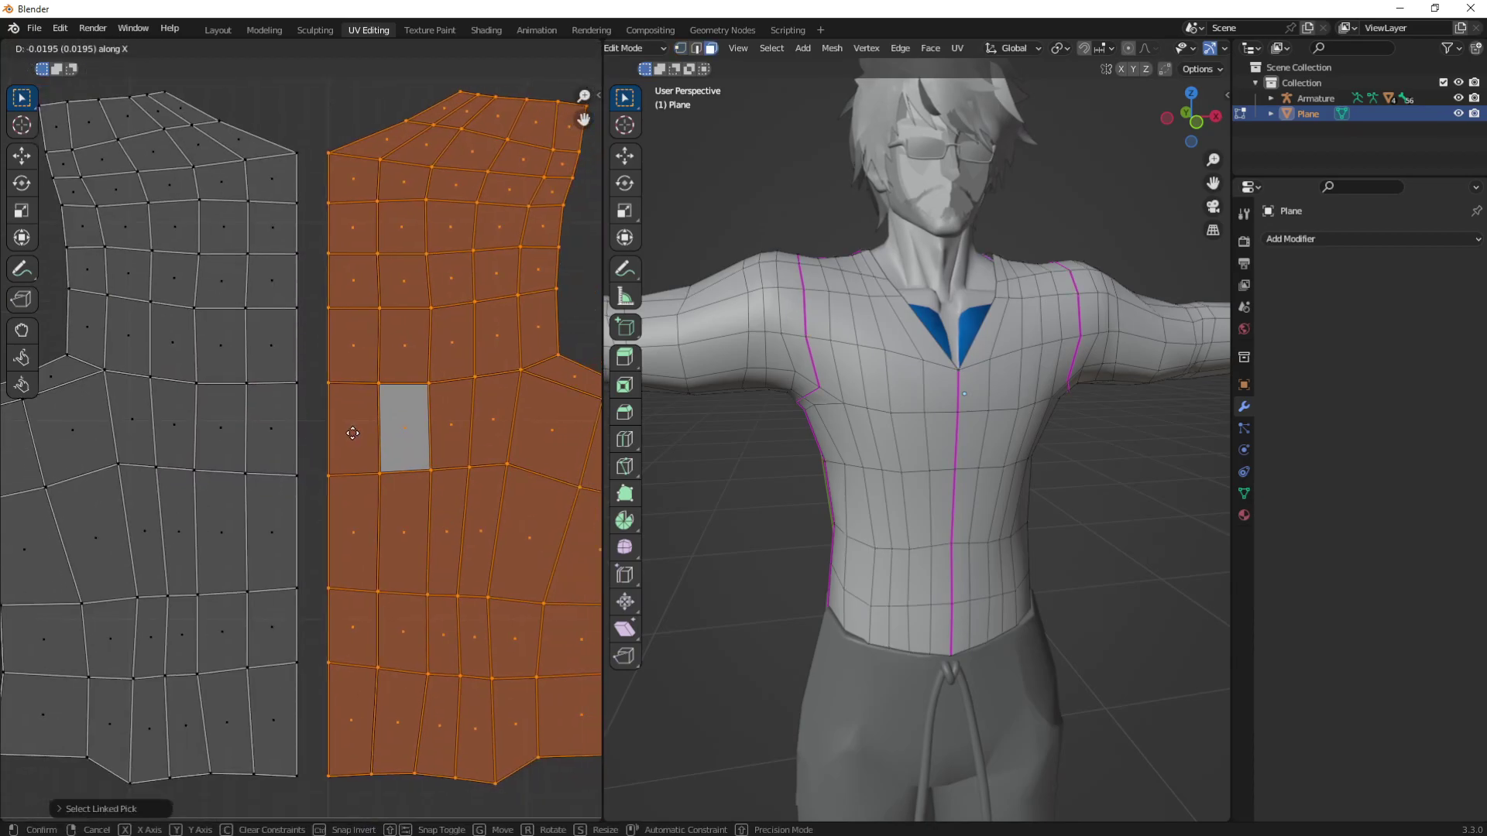
{"action": "left_click", "coordinate": [352, 433]}
Move the original back half's UV island along X until it meets the mirrored half at the center edge.
{"action": "left_click", "coordinate": [277, 420]}
{"action": "key", "text": "l"}
{"action": "key", "text": "g"}
{"action": "key", "text": "x"}
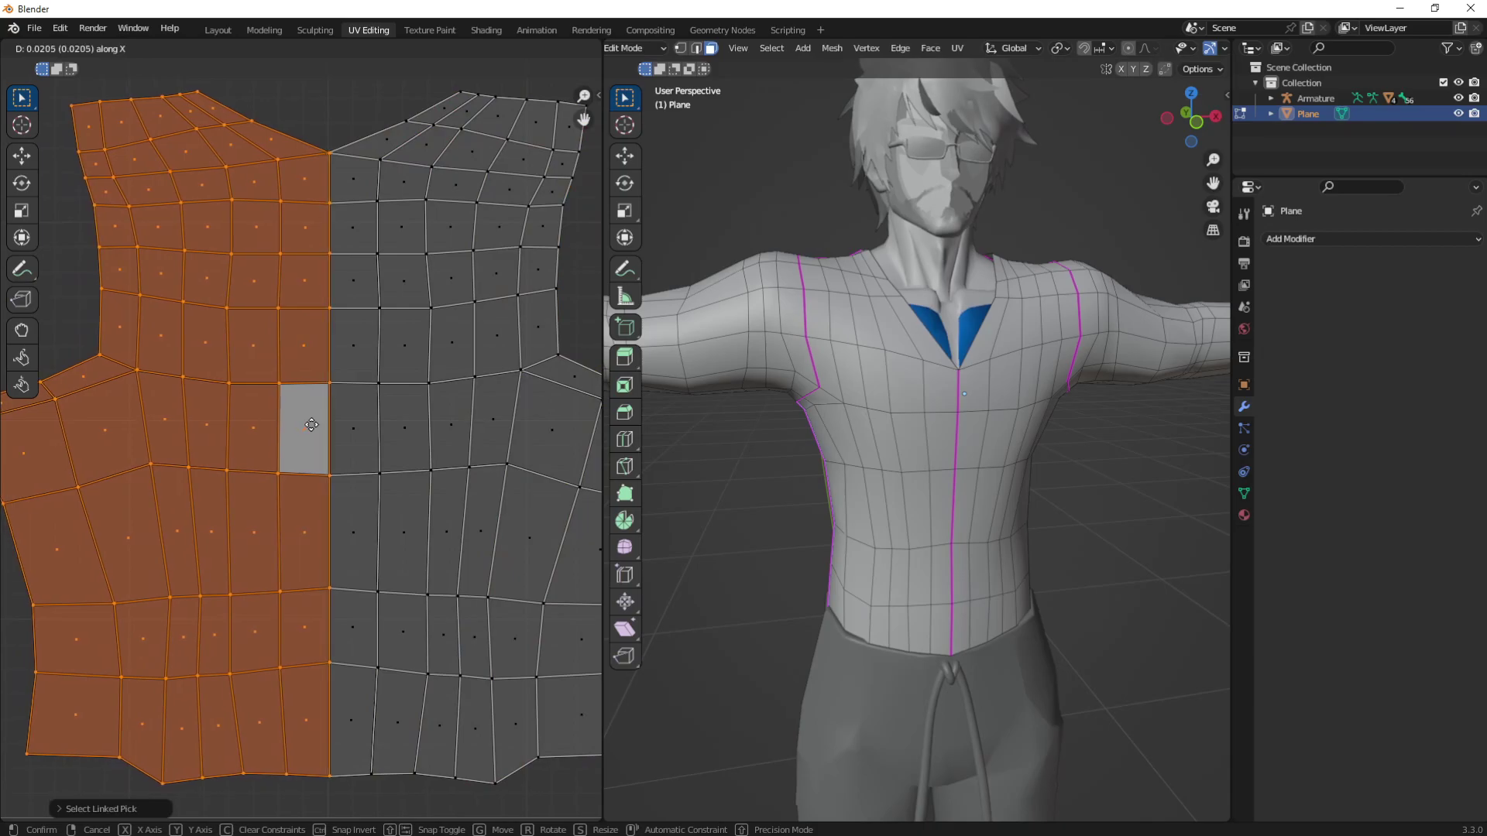
{"action": "left_click", "coordinate": [311, 425]}
{"action": "key", "text": "1"}
{"action": "key", "text": "alt+a"}
{"action": "key", "text": "c"}
{"action": "left_click_drag", "start_coordinate": [329, 153], "coordinate": [314, 787]}
{"action": "right_click", "coordinate": [314, 788]}
{"action": "key", "text": "s"}
{"action": "key", "text": "Escape"}
{"action": "scroll", "coordinate": [337, 779], "scroll_direction": "down", "scroll_amount": 3}
{"action": "middle_click_drag", "start_coordinate": [369, 644], "coordinate": [312, 821], "text": "shift"}
{"action": "scroll", "coordinate": [351, 438], "scroll_direction": "down", "scroll_amount": 2}
Slide a vertex near the V-neckline along its edge, leave Edit Mode and return to the Layout workspace.
{"action": "key", "text": "Tab"}
{"action": "middle_click_drag", "start_coordinate": [894, 441], "coordinate": [896, 477], "text": "shift"}
{"action": "key", "text": "Tab"}
{"action": "key", "text": "1"}
{"action": "right_click", "coordinate": [992, 371]}
{"action": "key", "text": "g"}
{"action": "key", "text": "g"}
{"action": "left_click", "coordinate": [997, 369]}
{"action": "middle_click_drag", "start_coordinate": [997, 370], "coordinate": [937, 404]}
{"action": "key", "text": "Tab"}
{"action": "left_click", "coordinate": [217, 30]}
{"action": "scroll", "coordinate": [628, 437], "scroll_direction": "down", "scroll_amount": 2}
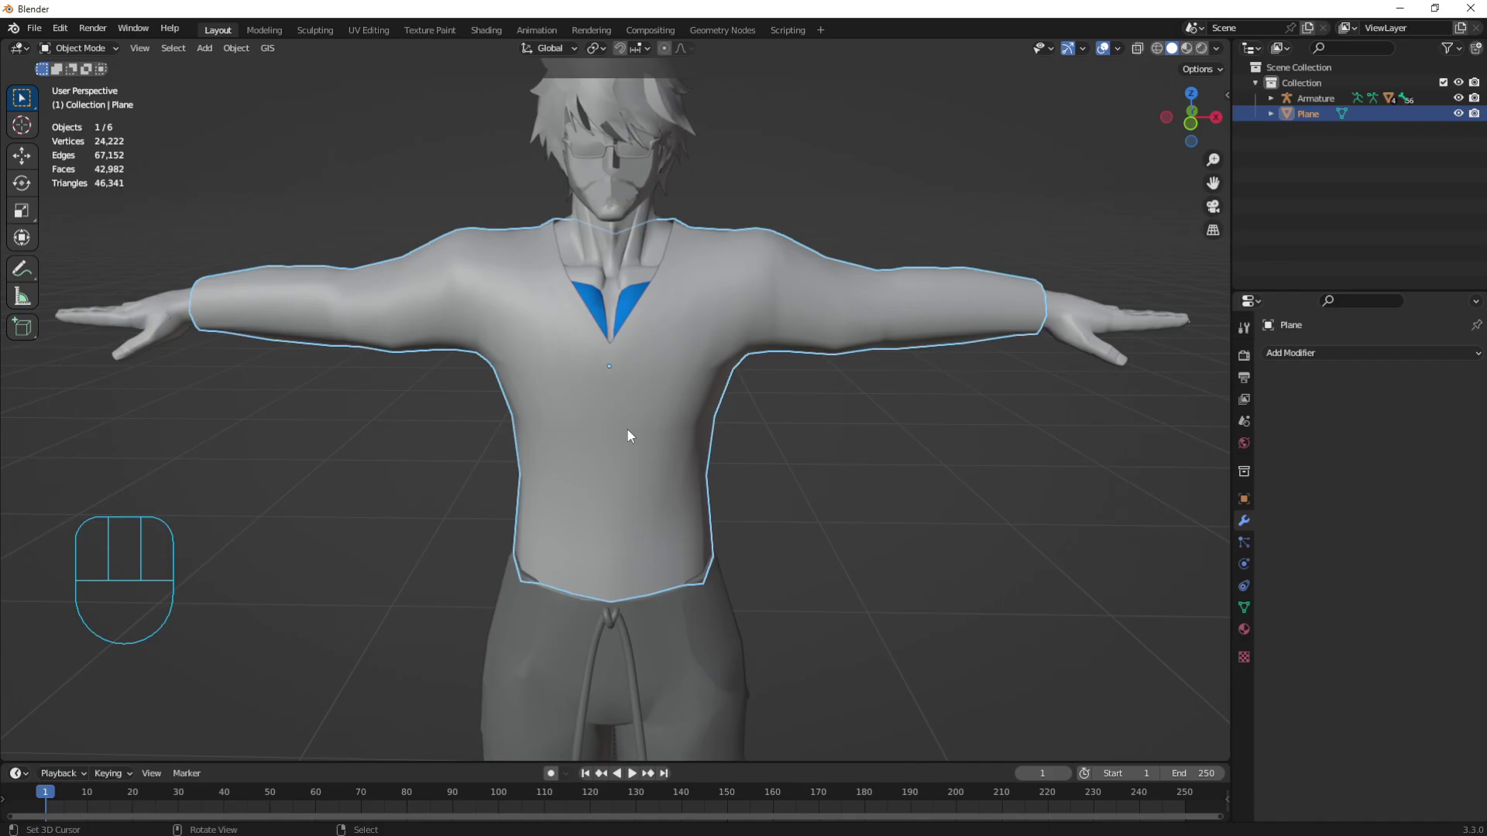
Add an edge loop around the character's left forearm between the elbow and the wrist of the sleeve.
{"action": "right_click", "coordinate": [790, 305]}
{"action": "key", "text": "Tab"}
{"action": "key", "text": "2"}
{"action": "right_click", "coordinate": [835, 341], "text": "alt"}
{"action": "middle_click_drag", "start_coordinate": [810, 398], "coordinate": [612, 421]}
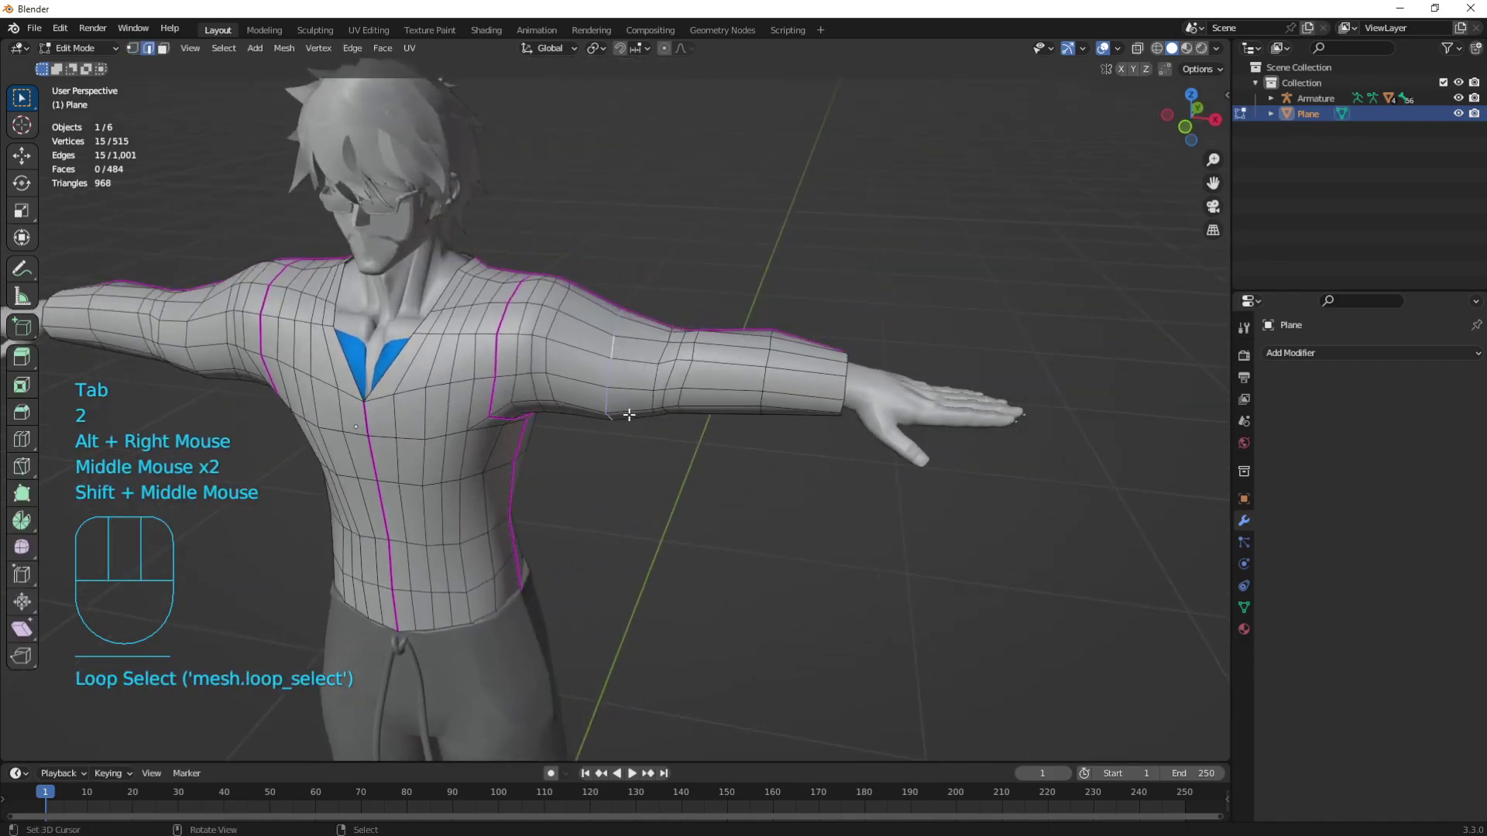
{"action": "middle_click_drag", "start_coordinate": [740, 337], "coordinate": [731, 363]}
{"action": "key", "text": "ctrl+r"}
{"action": "left_click", "coordinate": [732, 372]}
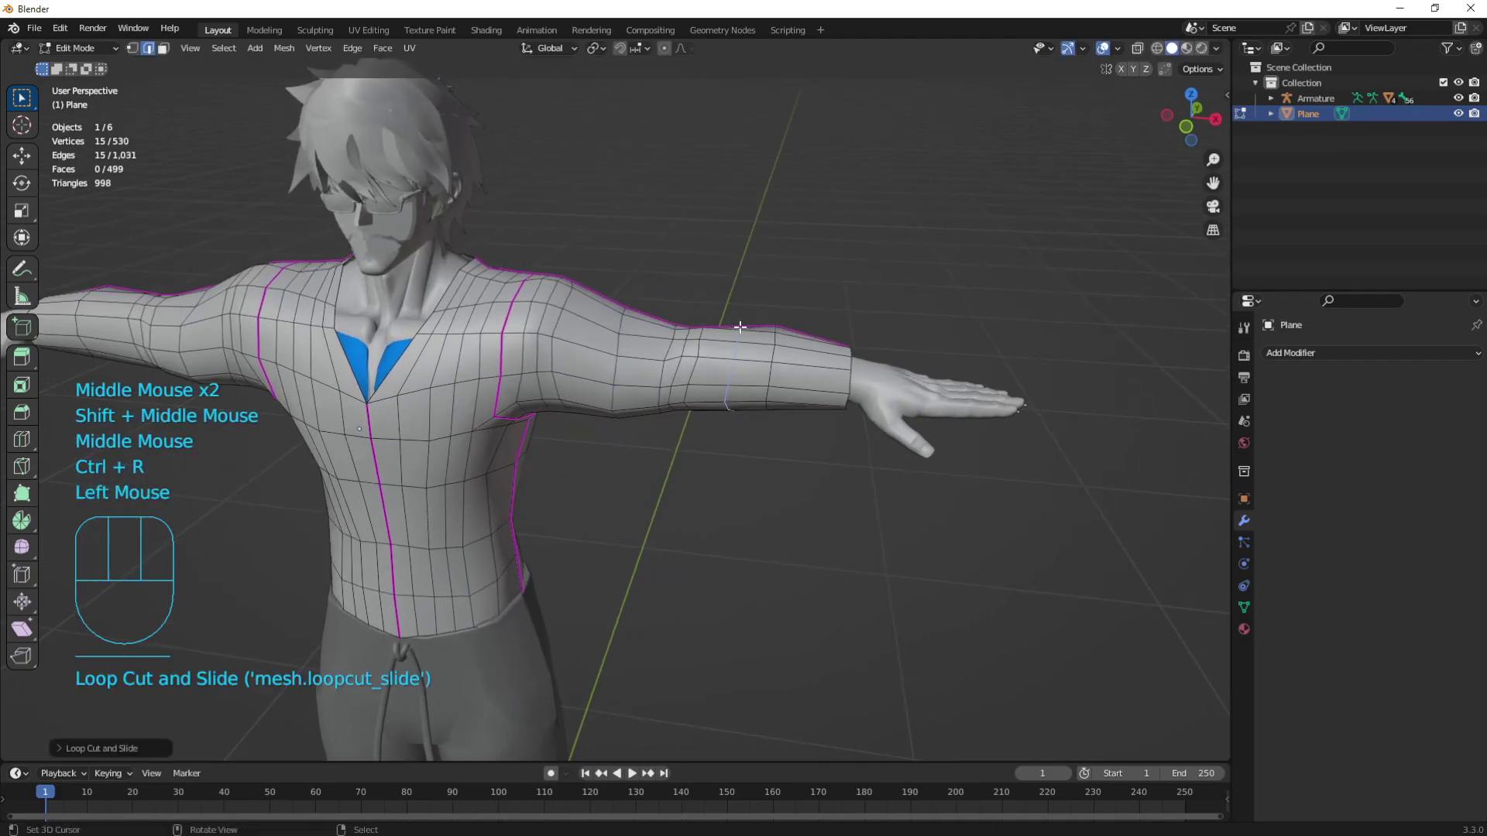
{"action": "right_click", "coordinate": [685, 374], "text": "alt"}
{"action": "key", "text": "ctrl+z"}
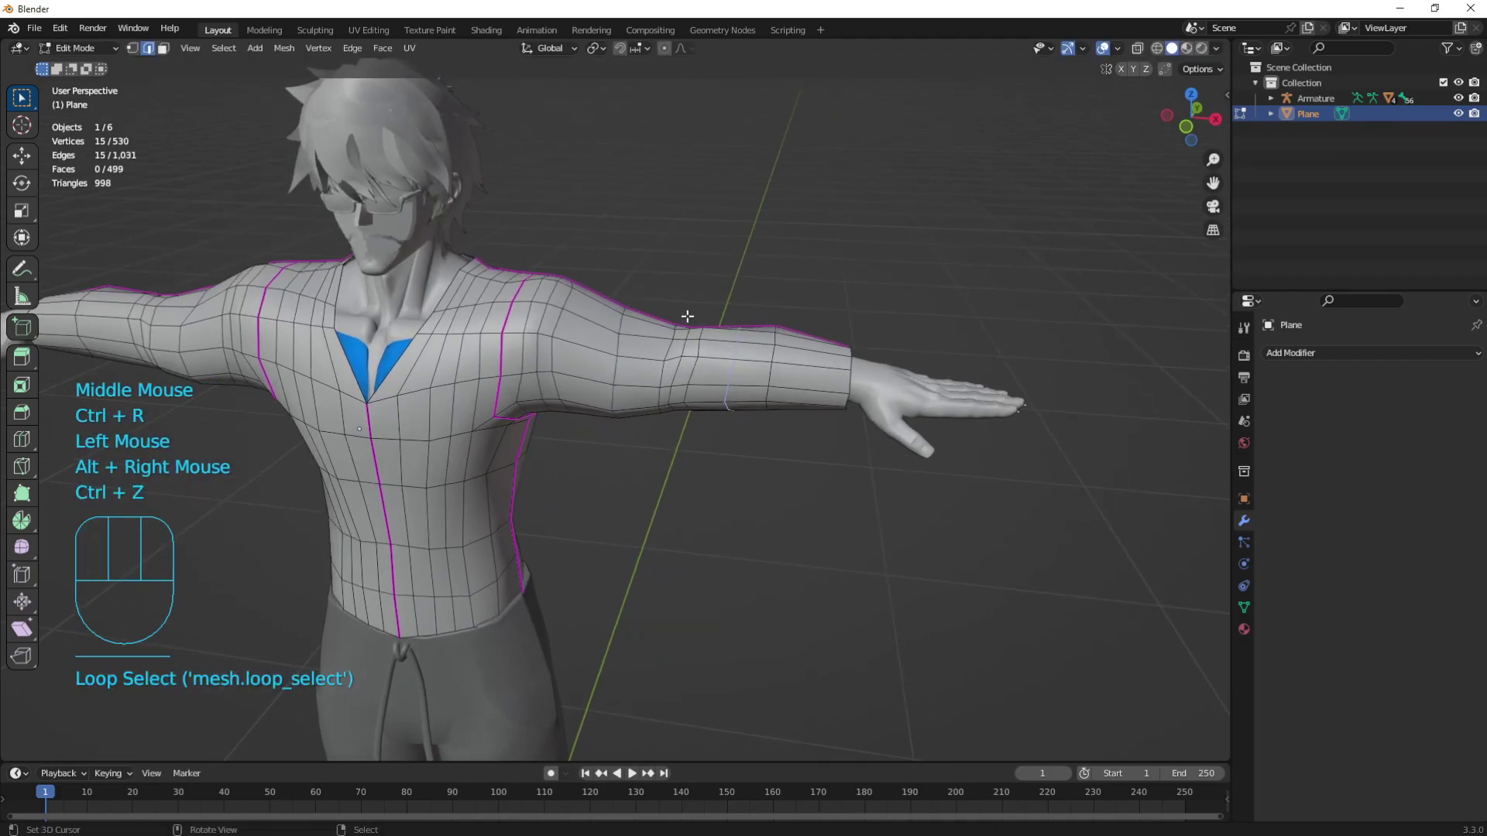
Examine the shirt's torso and shoulder topology, checking the faces linked to the character's left sleeve and clearing the selection.
{"action": "middle_click_drag", "start_coordinate": [667, 374], "coordinate": [665, 391]}
{"action": "middle_click_drag", "start_coordinate": [665, 391], "coordinate": [700, 320], "text": "ctrl"}
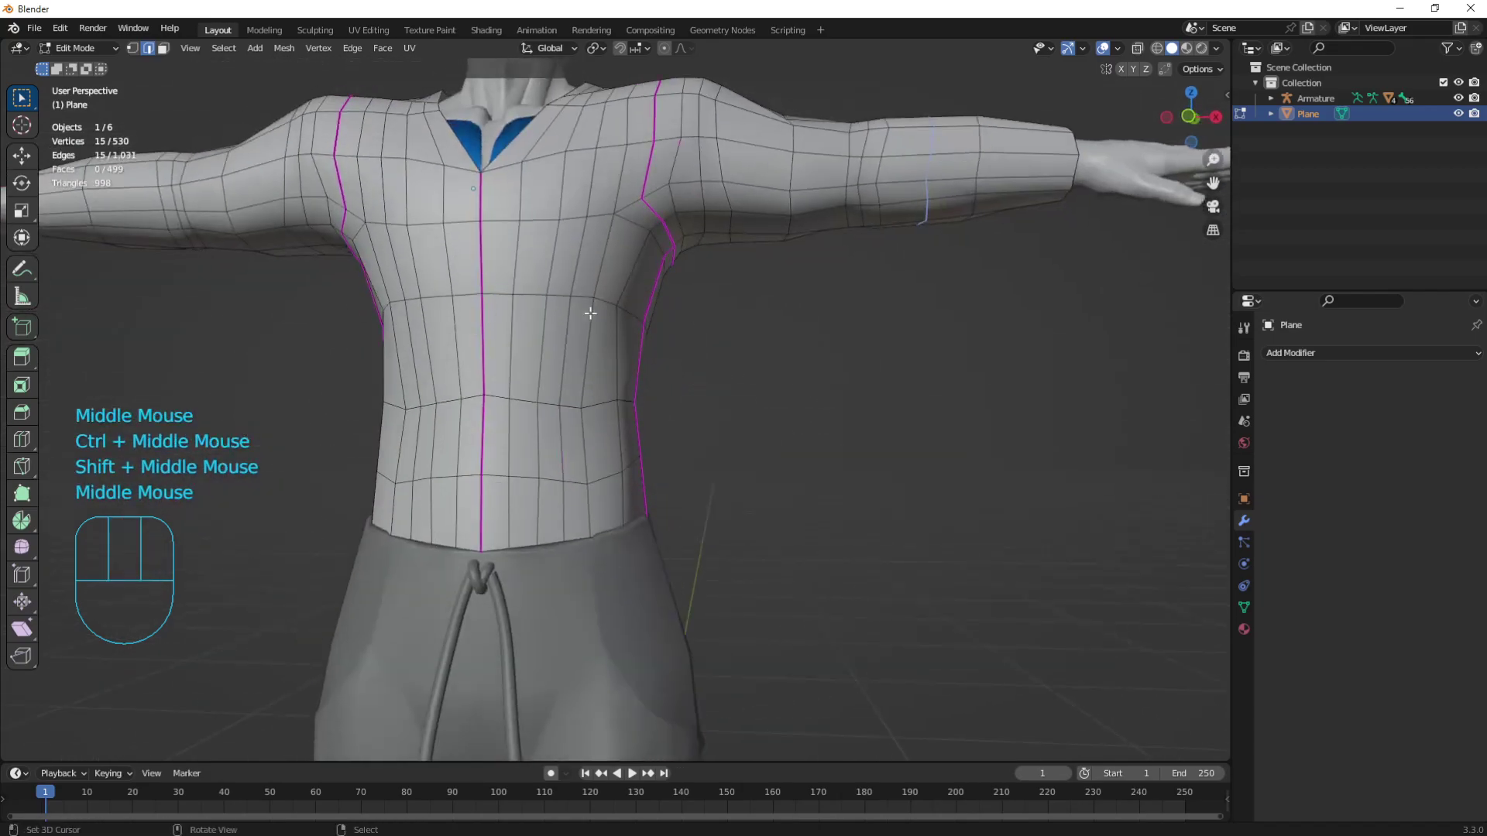
{"action": "middle_click_drag", "start_coordinate": [532, 308], "coordinate": [542, 326]}
{"action": "middle_click_drag", "start_coordinate": [542, 325], "coordinate": [588, 310], "text": "shift"}
{"action": "middle_click_drag", "start_coordinate": [589, 310], "coordinate": [699, 146]}
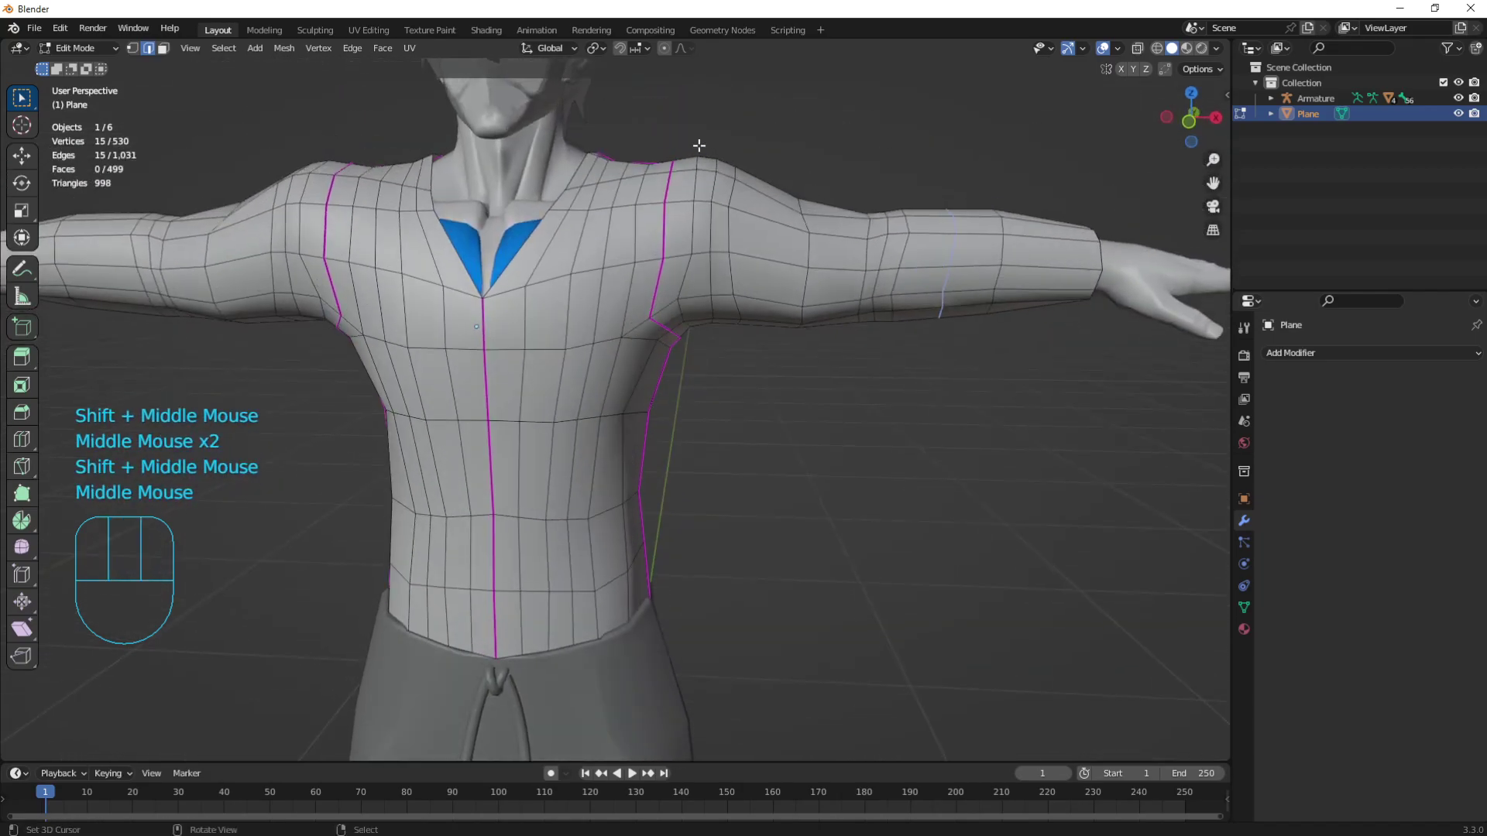
{"action": "key", "text": "3"}
{"action": "right_click", "coordinate": [699, 245]}
{"action": "key", "text": "l"}
{"action": "middle_click_drag", "start_coordinate": [645, 305], "coordinate": [465, 383]}
{"action": "key", "text": "alt+a"}
Examine the horizontal edge loop across the chest from several angles and leave Edit Mode.
{"action": "middle_click_drag", "start_coordinate": [465, 384], "coordinate": [590, 390]}
{"action": "middle_click_drag", "start_coordinate": [583, 481], "coordinate": [681, 472]}
{"action": "middle_click_drag", "start_coordinate": [682, 472], "coordinate": [643, 426], "text": "shift"}
{"action": "key", "text": "2"}
{"action": "right_click", "coordinate": [615, 394], "text": "alt"}
{"action": "middle_click_drag", "start_coordinate": [511, 439], "coordinate": [634, 425]}
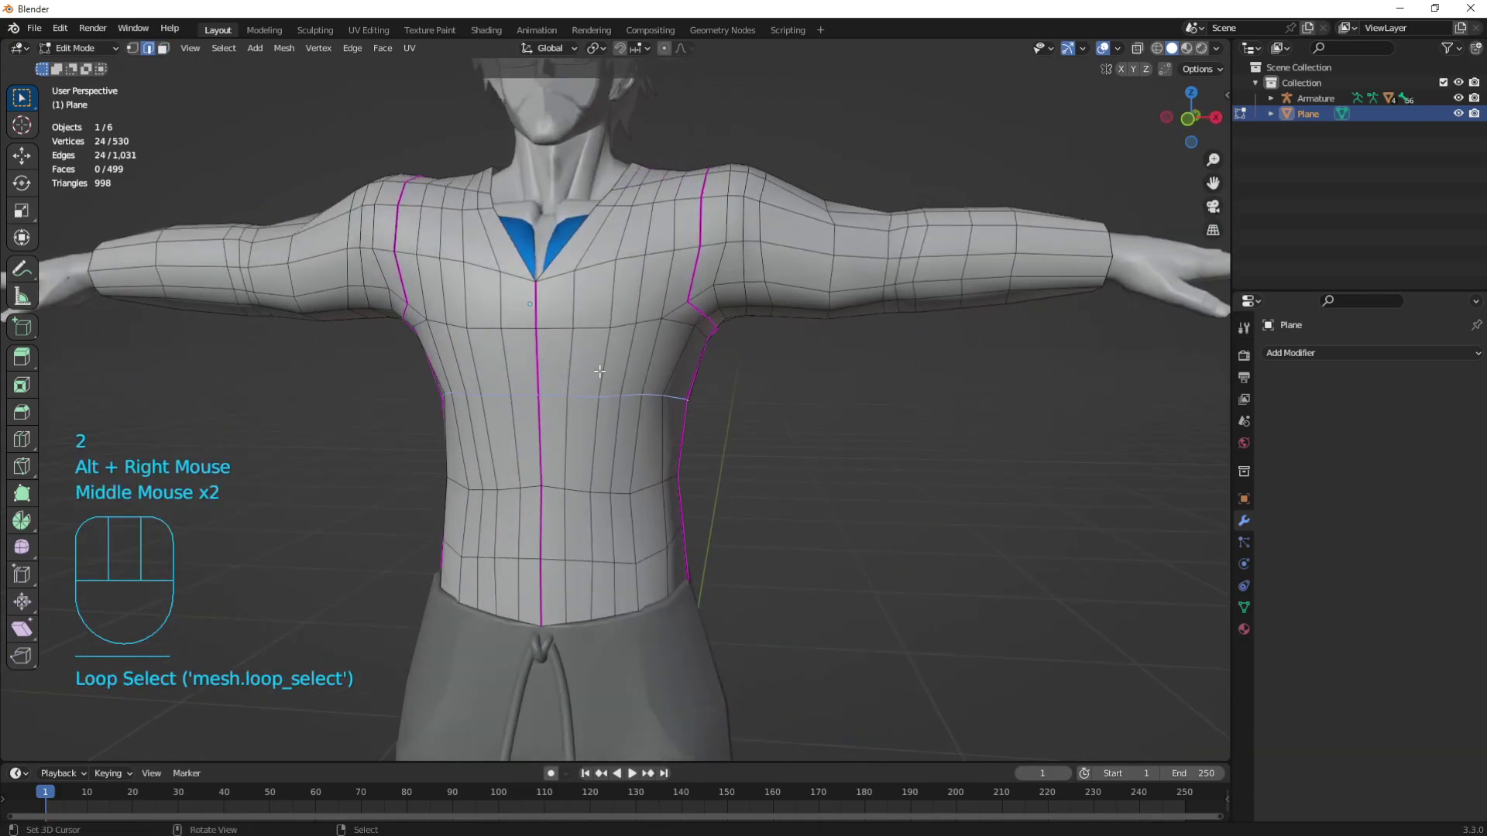
{"action": "middle_click_drag", "start_coordinate": [637, 463], "coordinate": [682, 457]}
{"action": "key", "text": "Tab"}
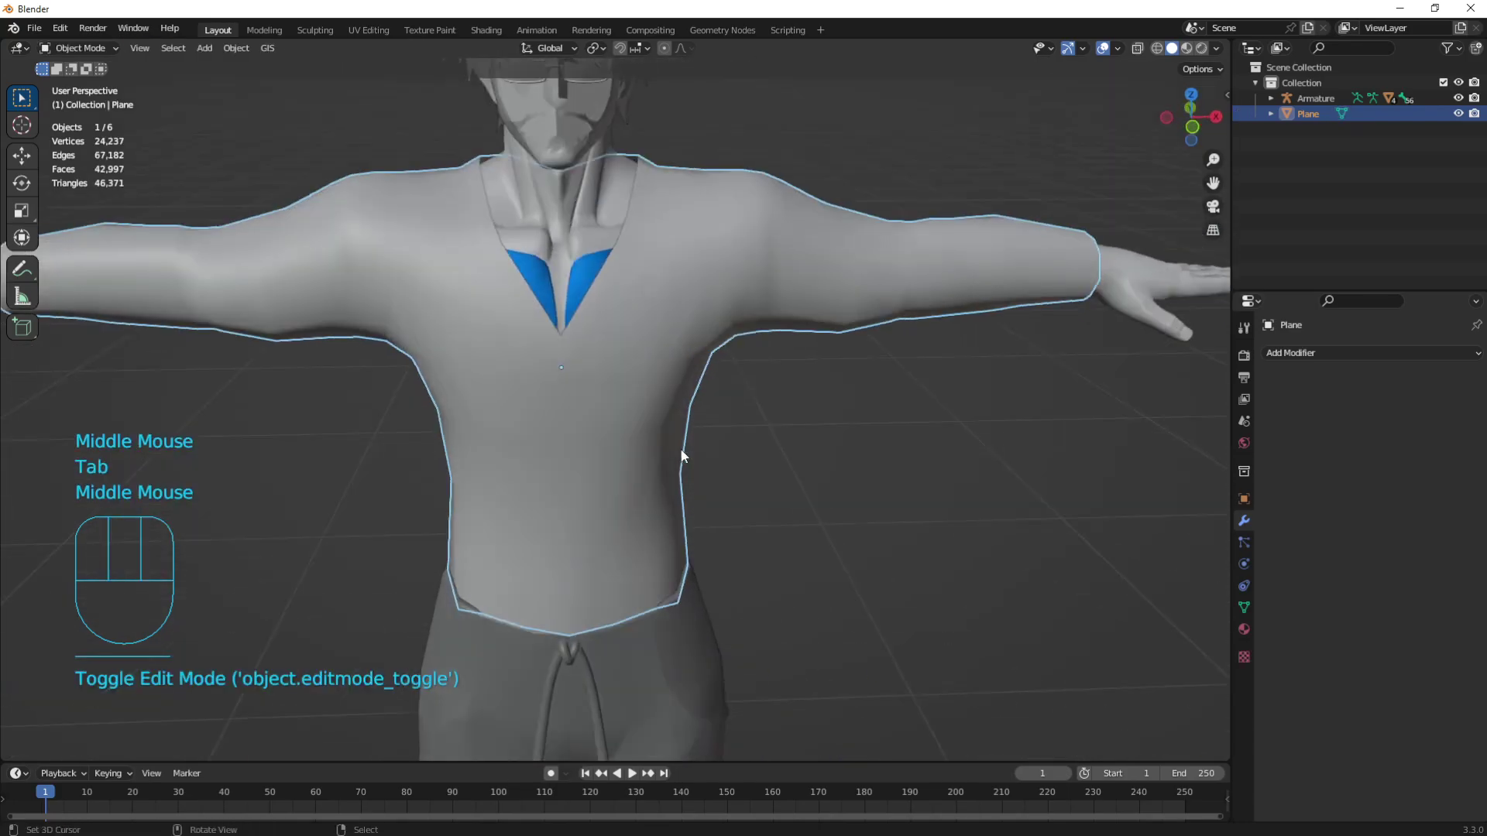